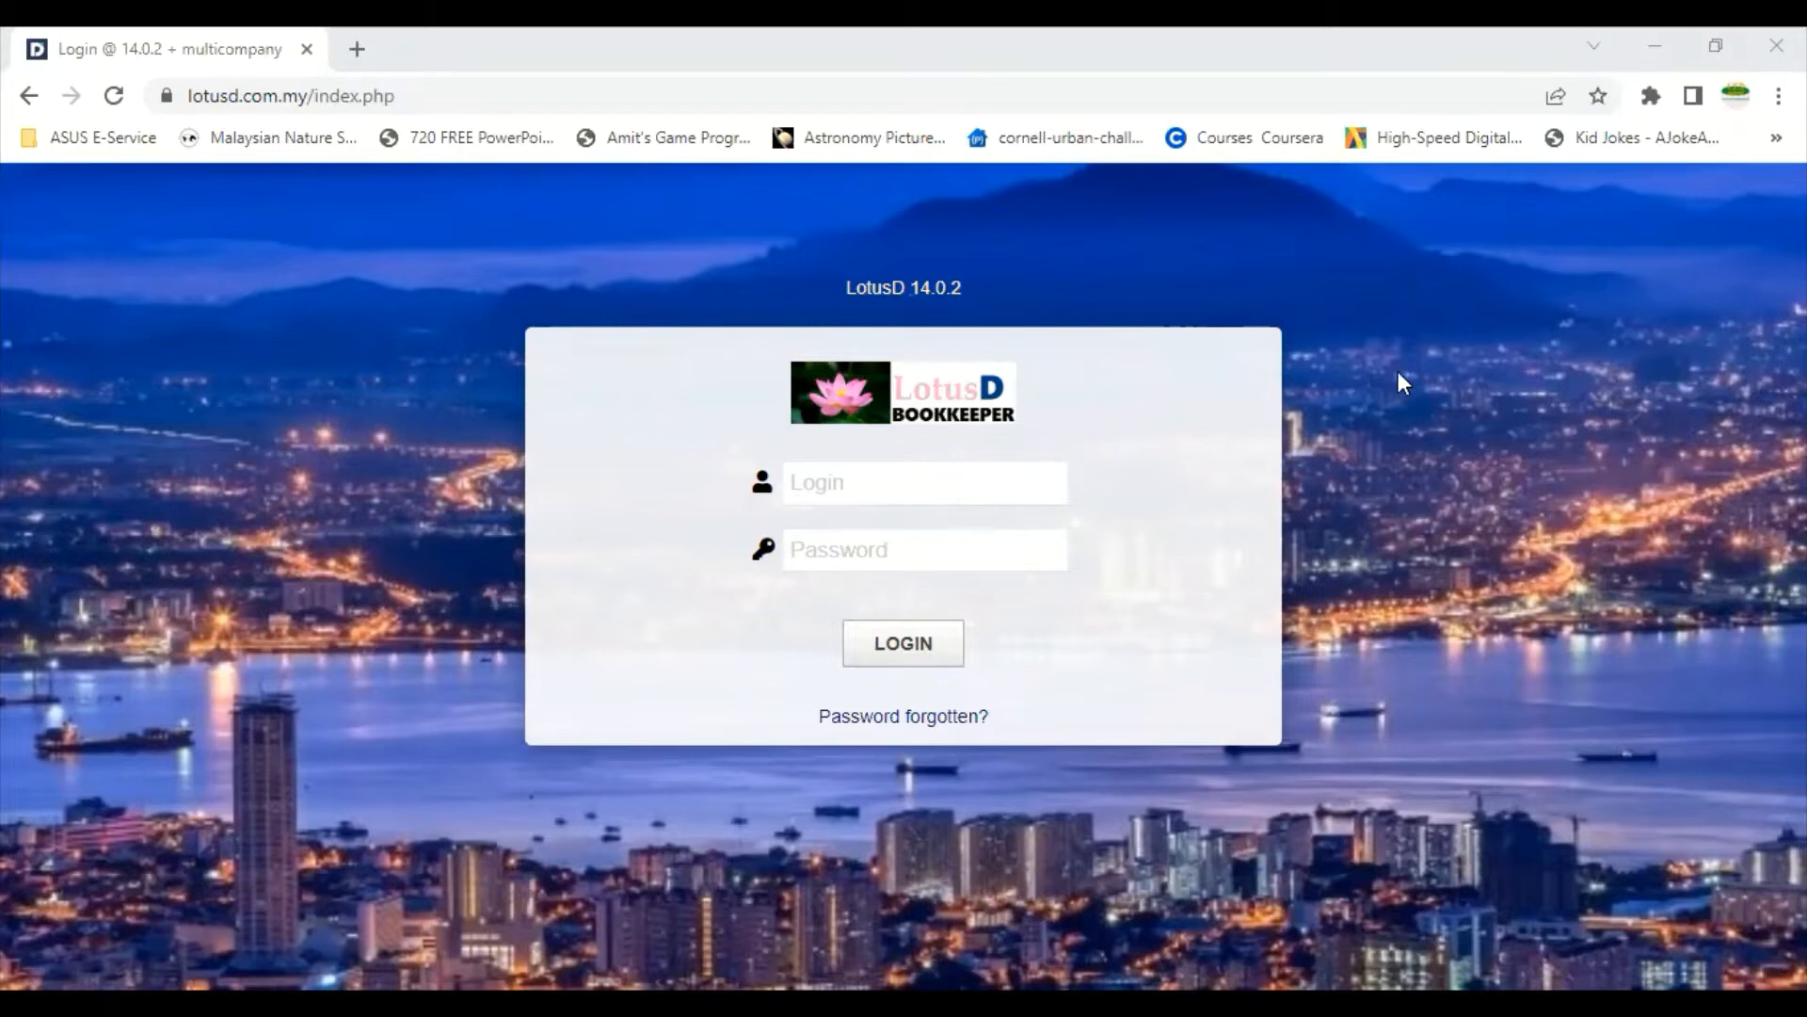
- Sign in to LotusD Bookkeeper with the demo marketing login name and its password
left_click(868, 488)
type("dem")
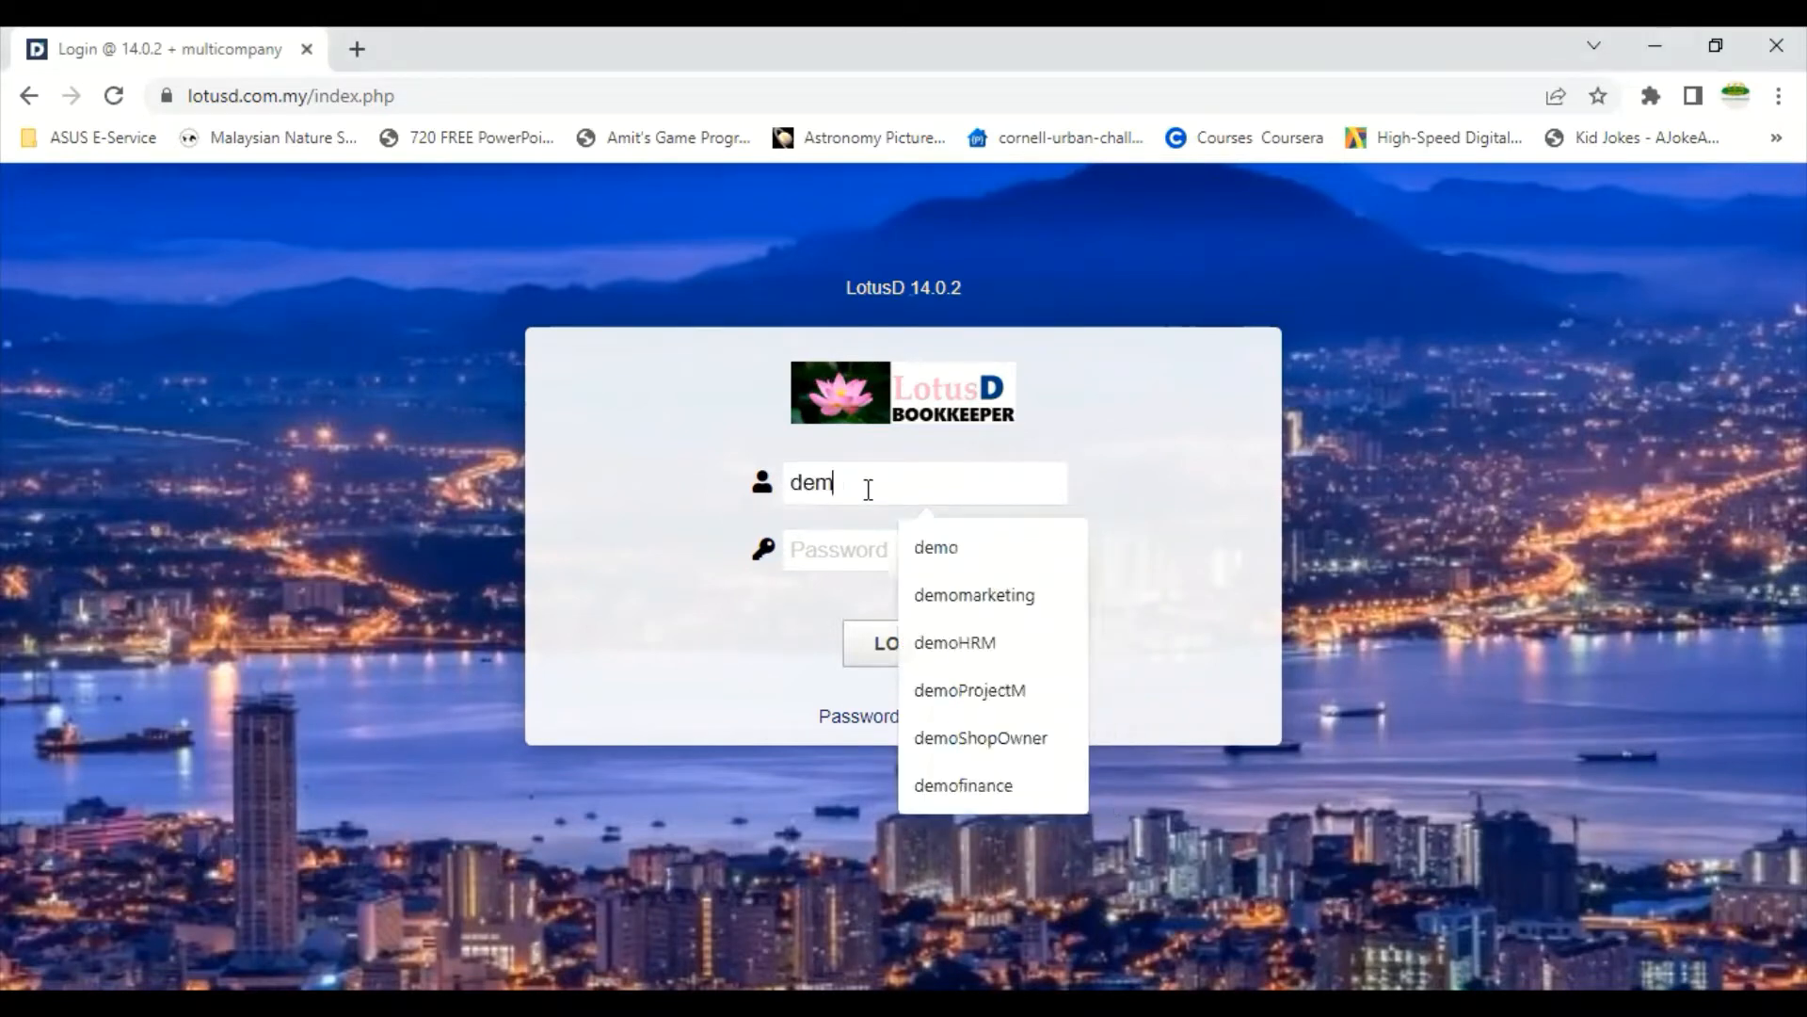
type("omarketing")
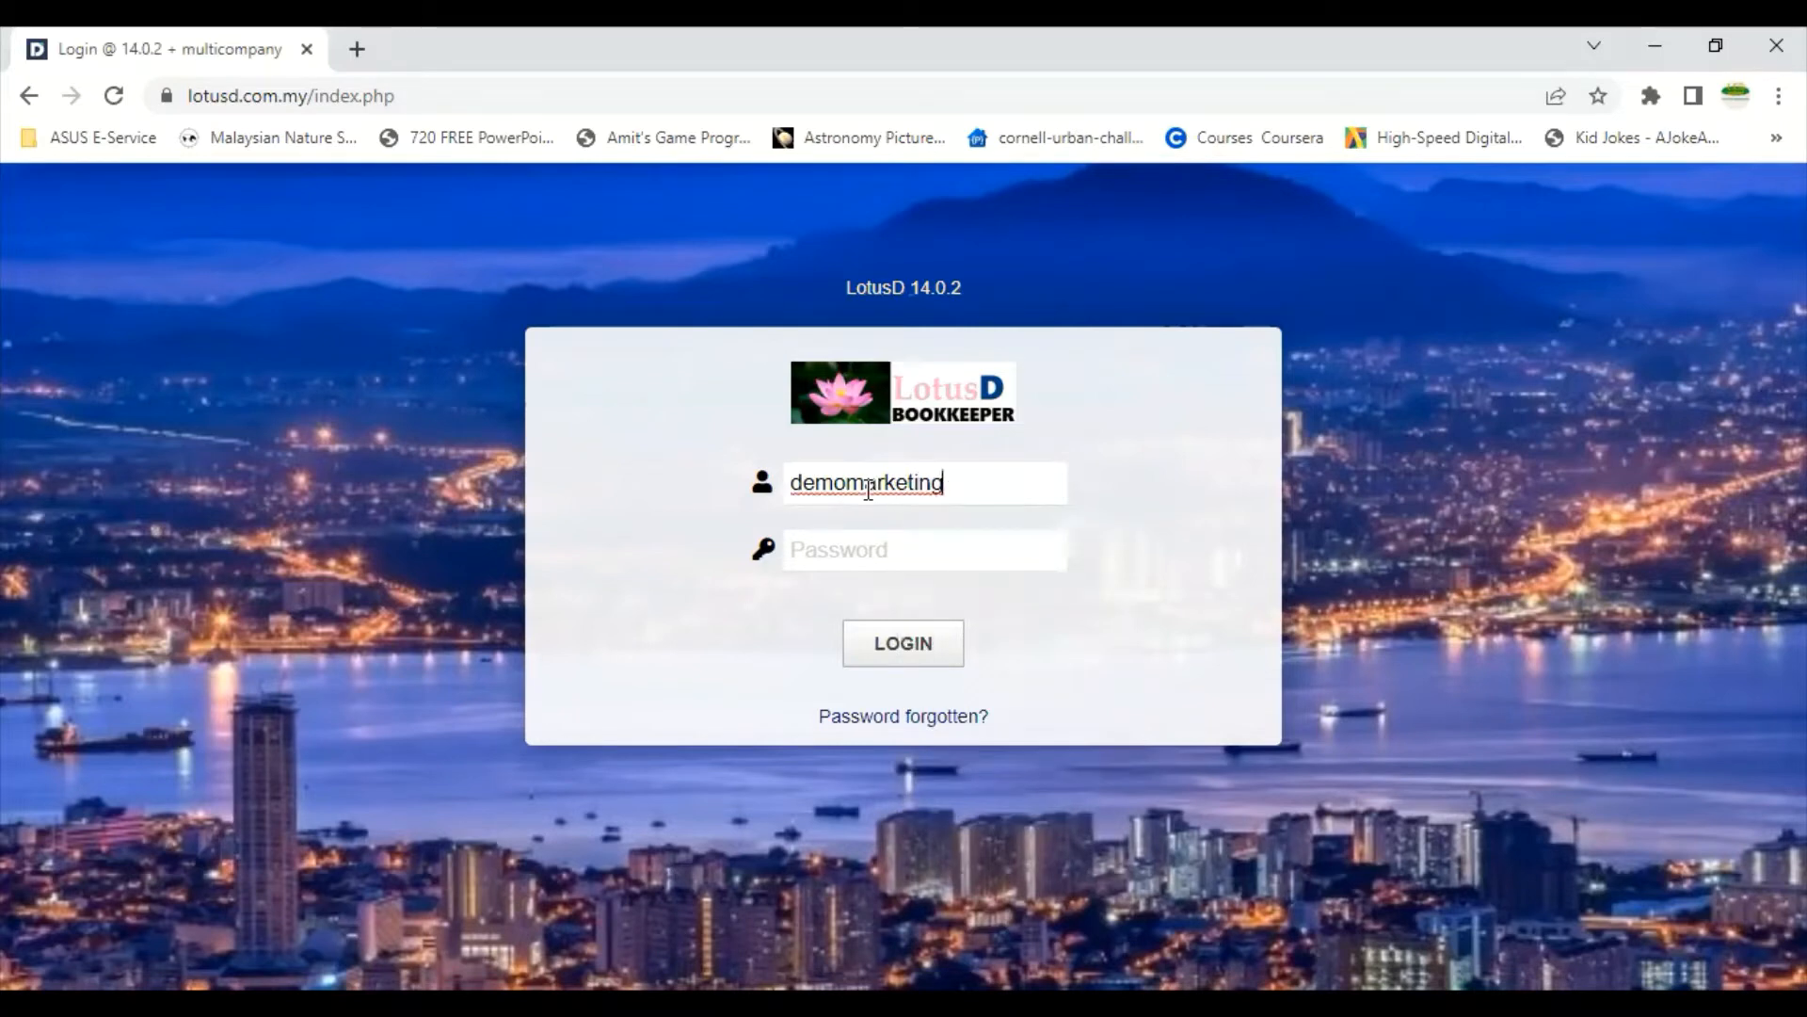
key("shift+Left")
key("shift+Left")
key("shift+Left")
key("shift+Left")
key("shift+Left")
key("shift+Left")
key("shift+Left")
key("shift+Left")
key("shift+Left")
key("shift+Left")
key("shift+Left")
key("shift+Left")
key("shift+Left")
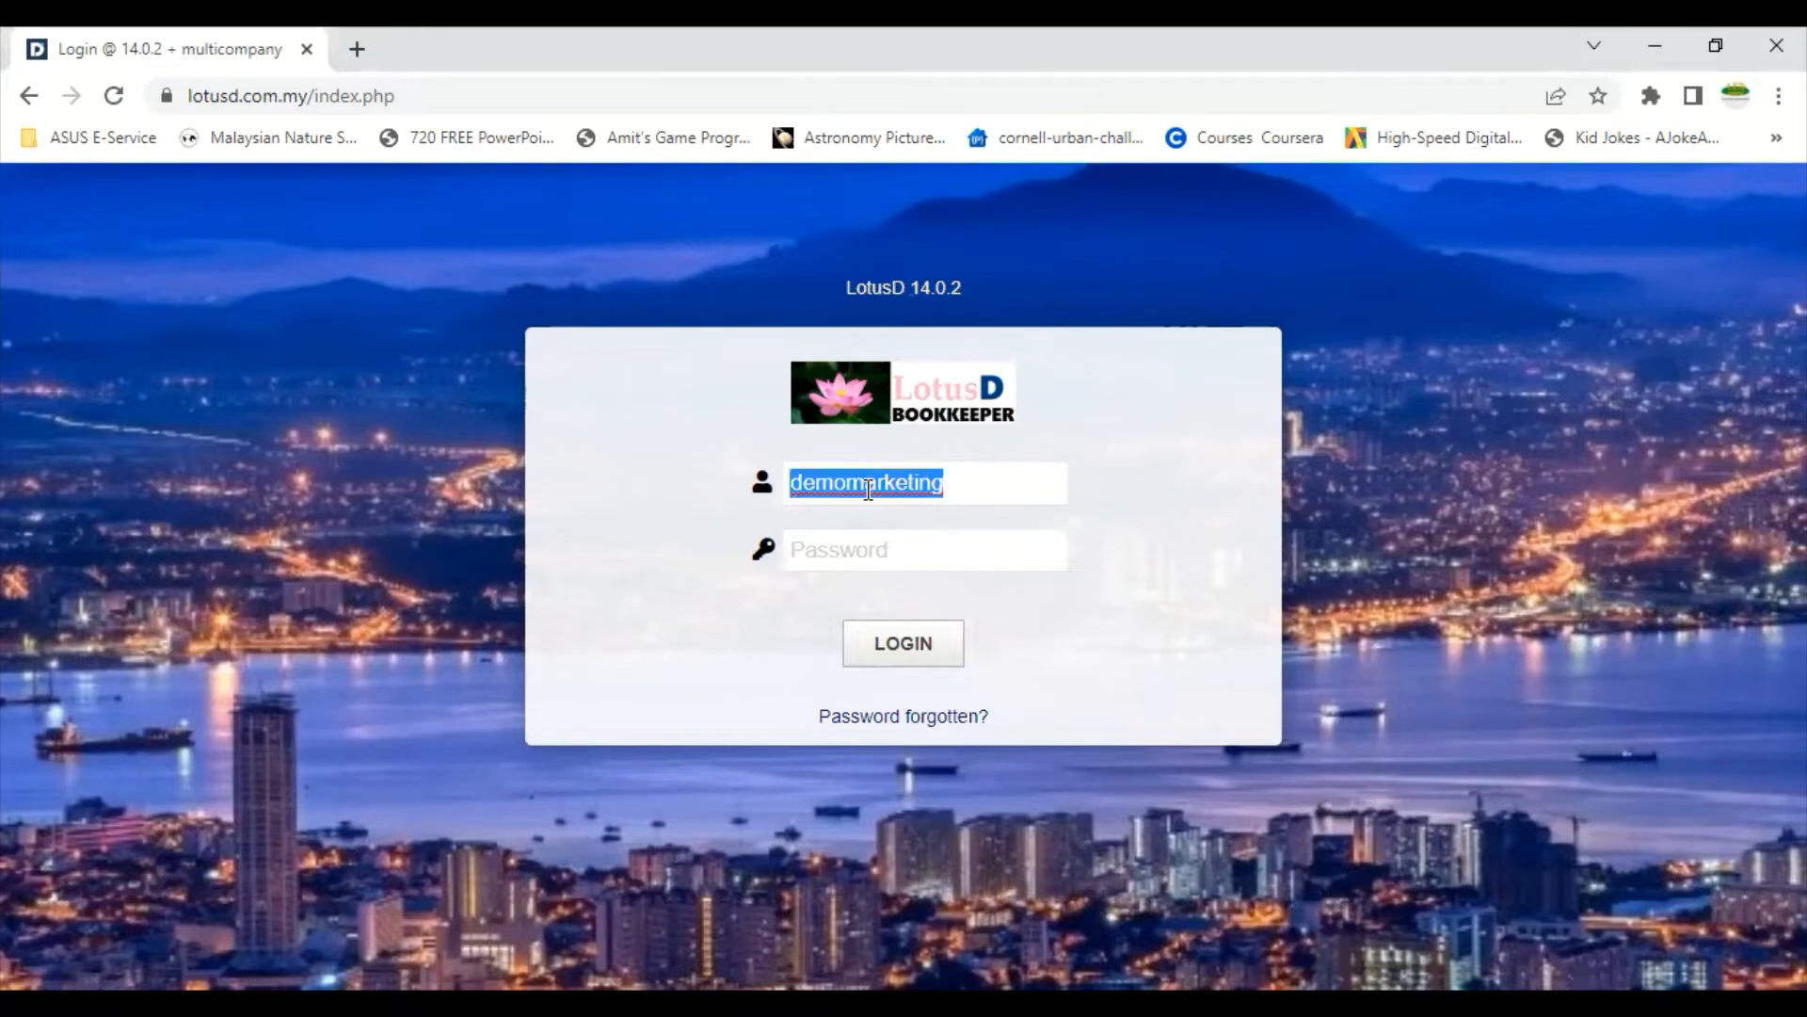
key("Tab")
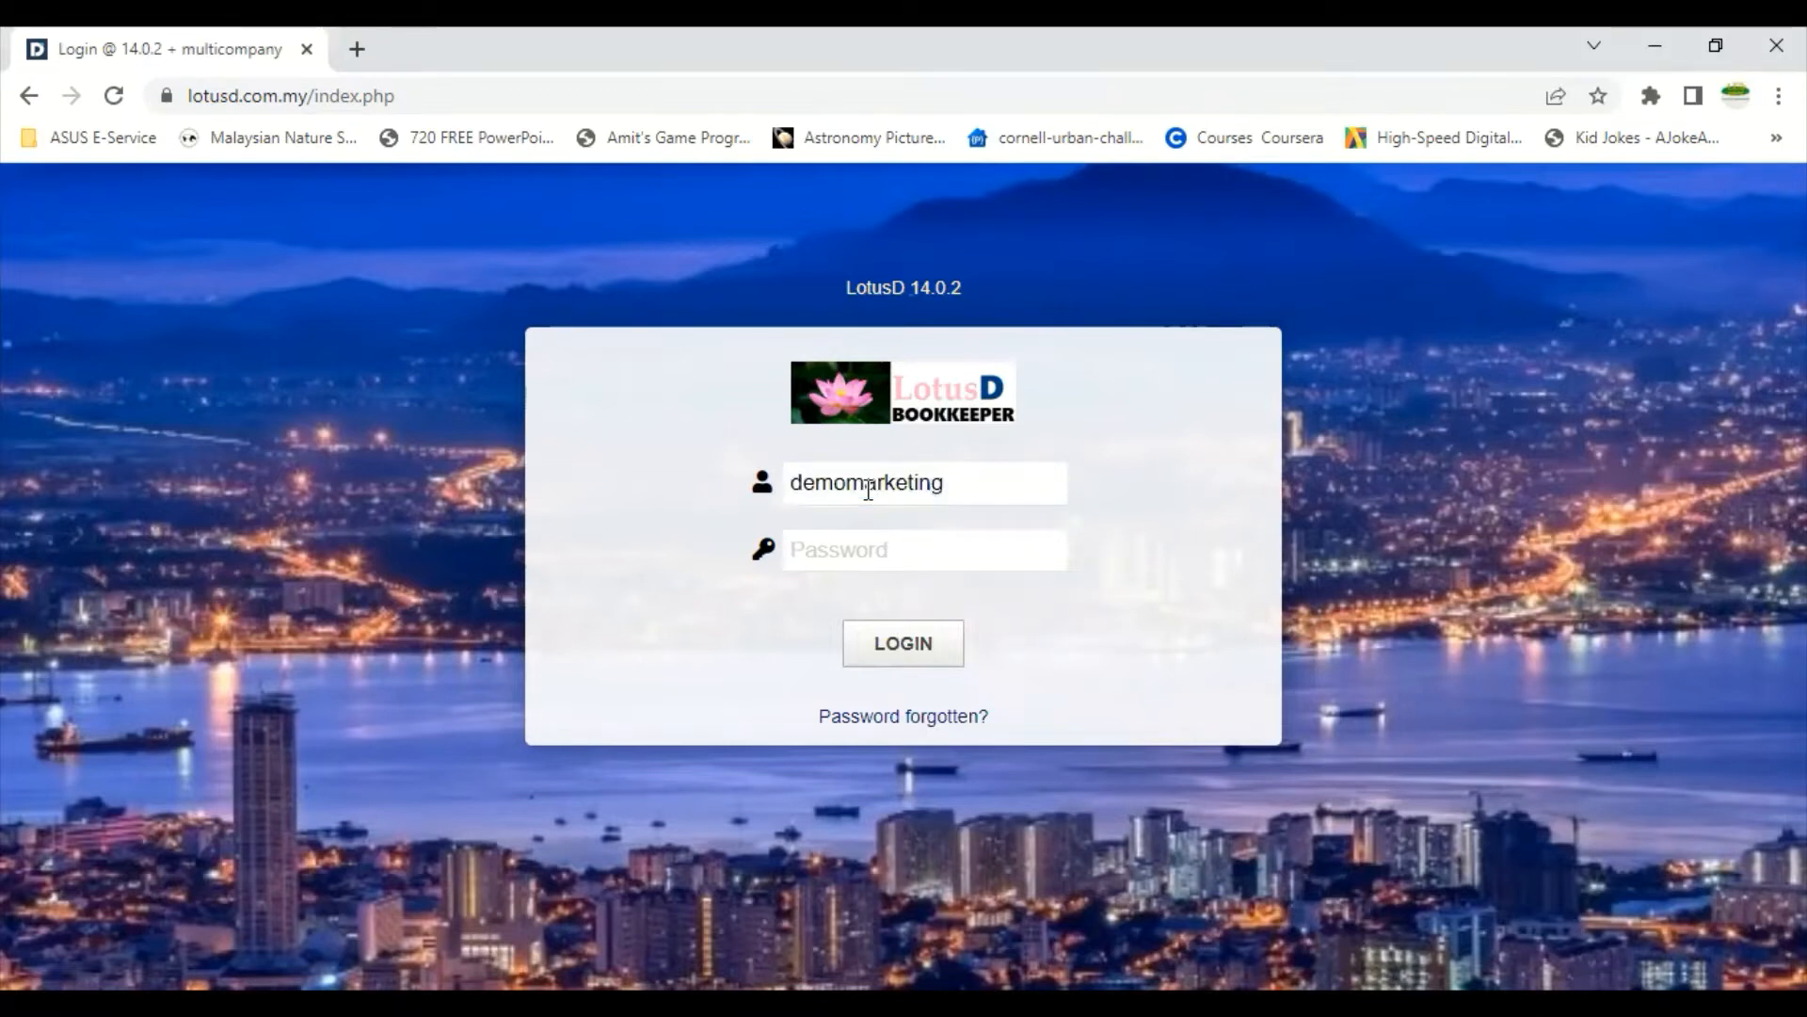
key("ctrl+v")
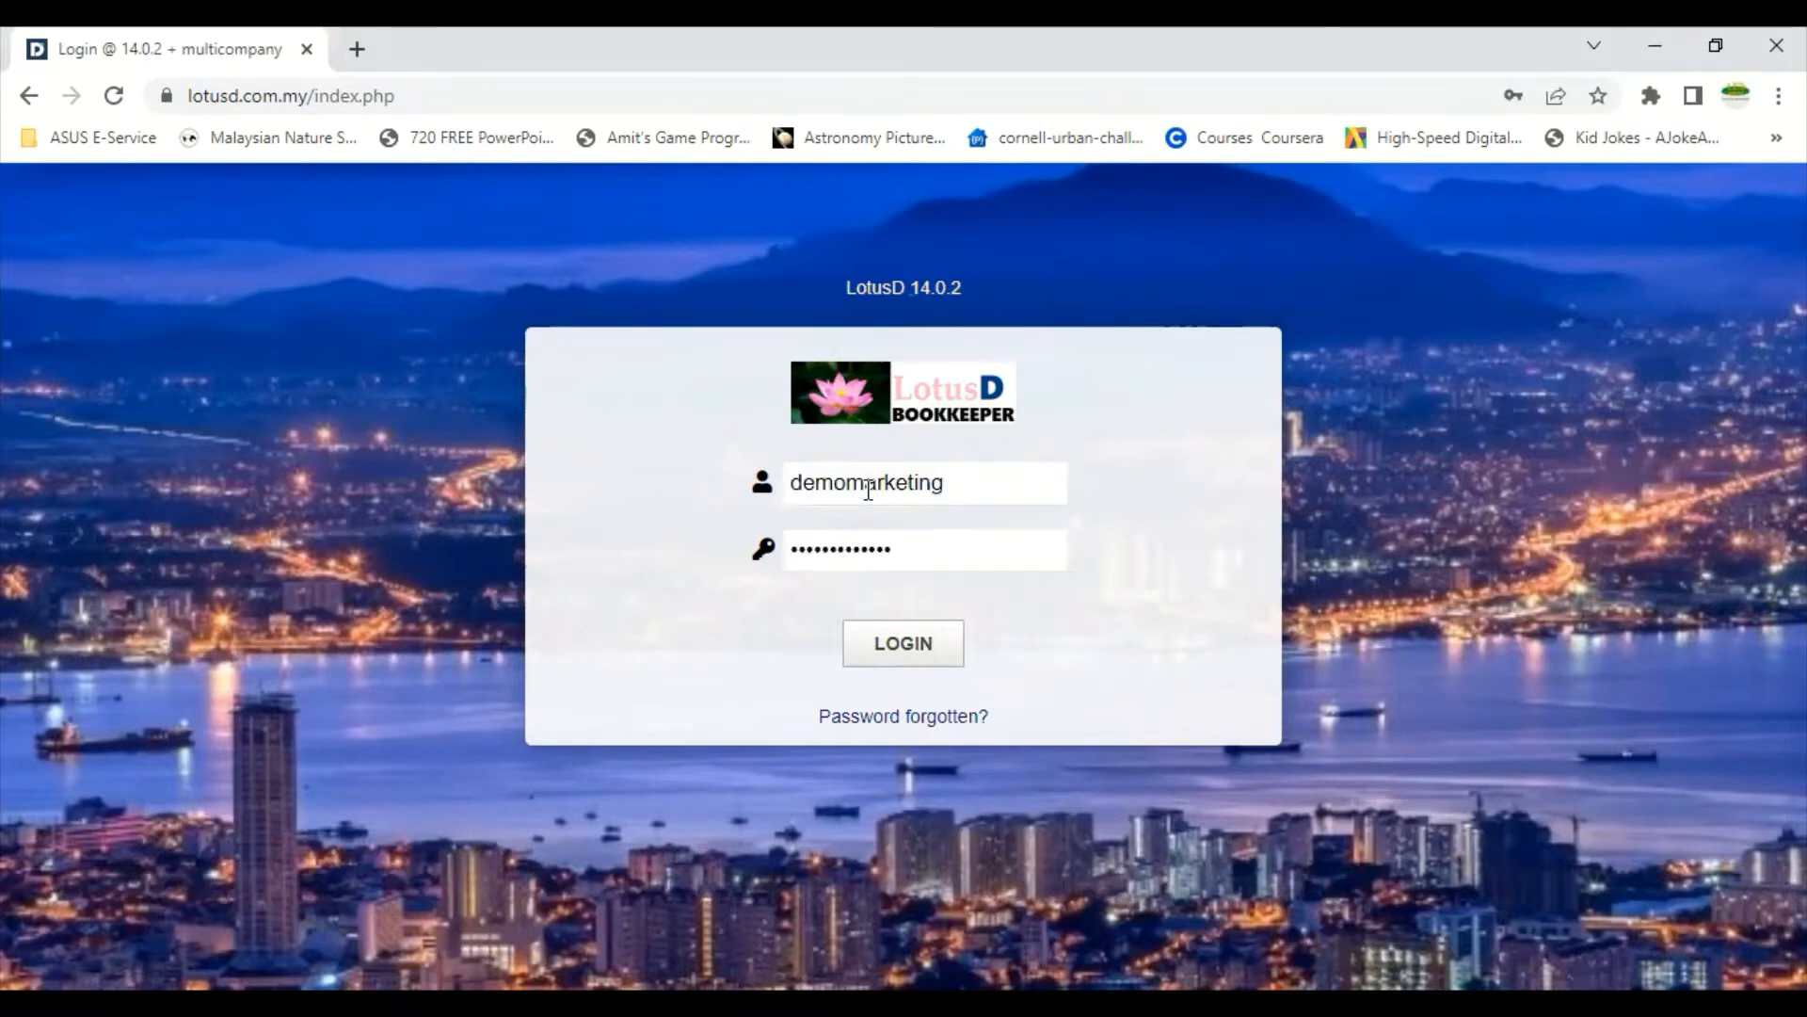
left_click(895, 654)
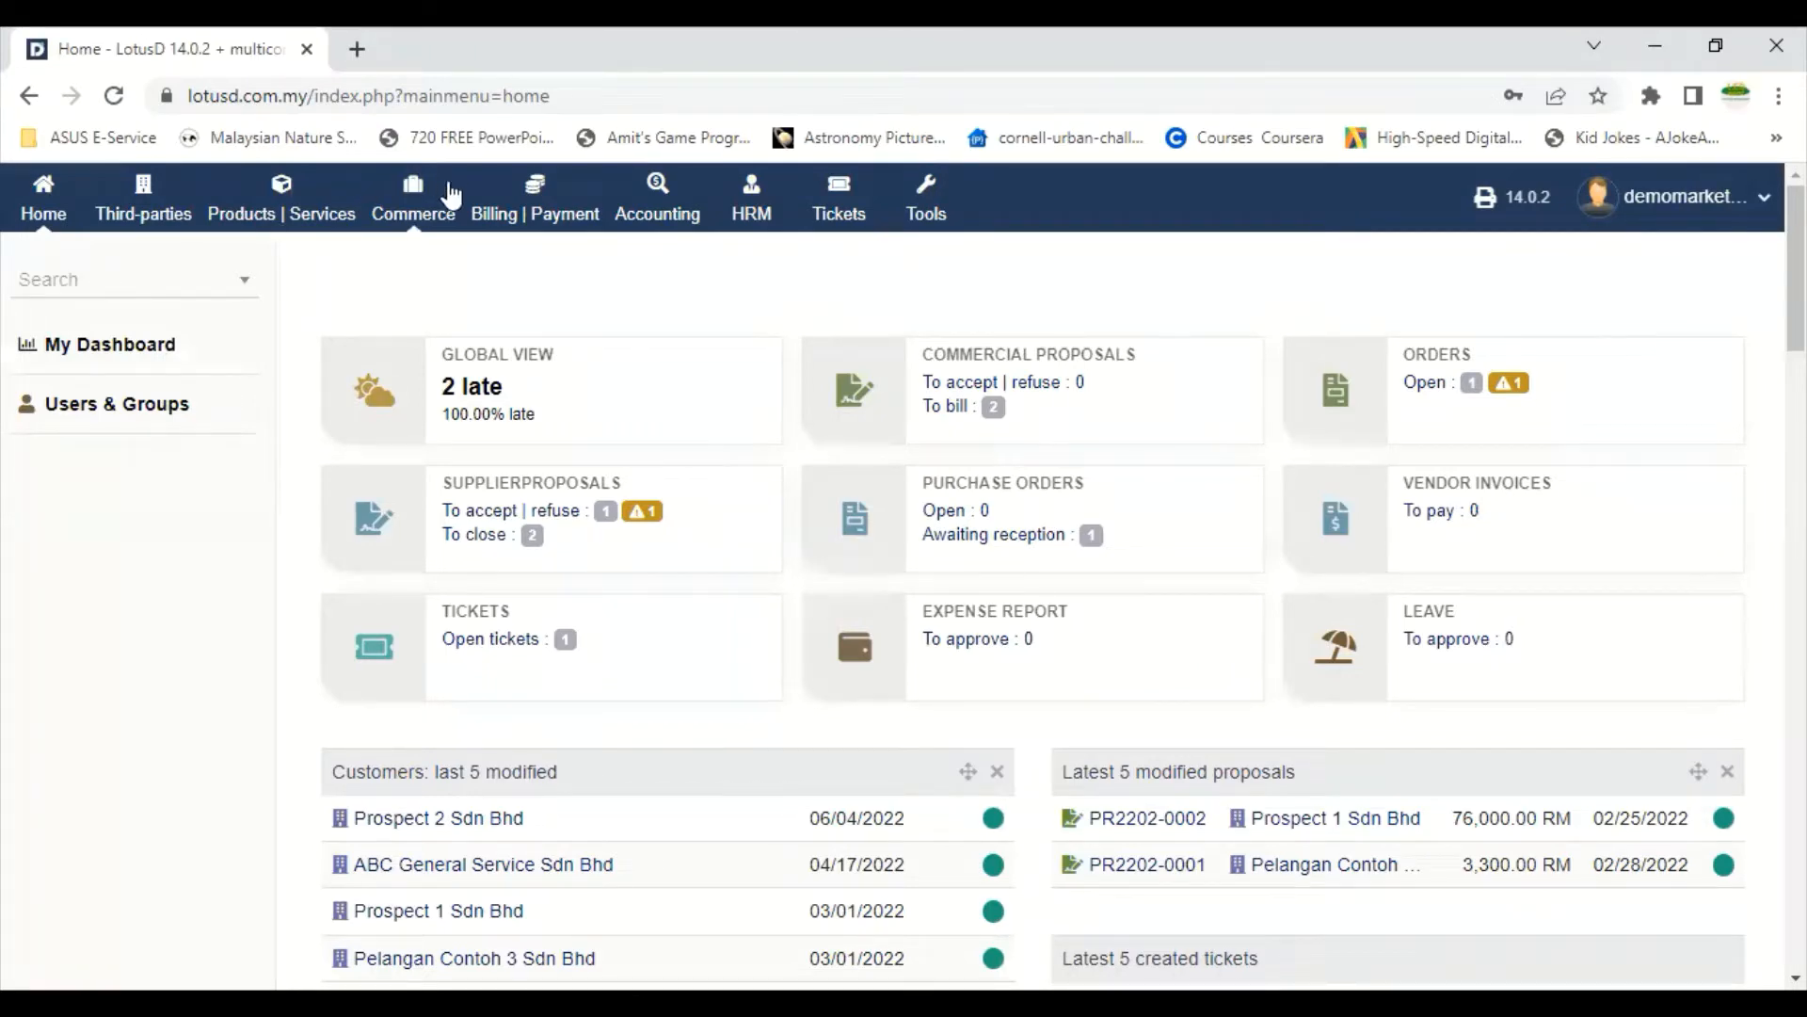
- Go to the Commerce area to see proposal and sales order statistics
left_click(407, 226)
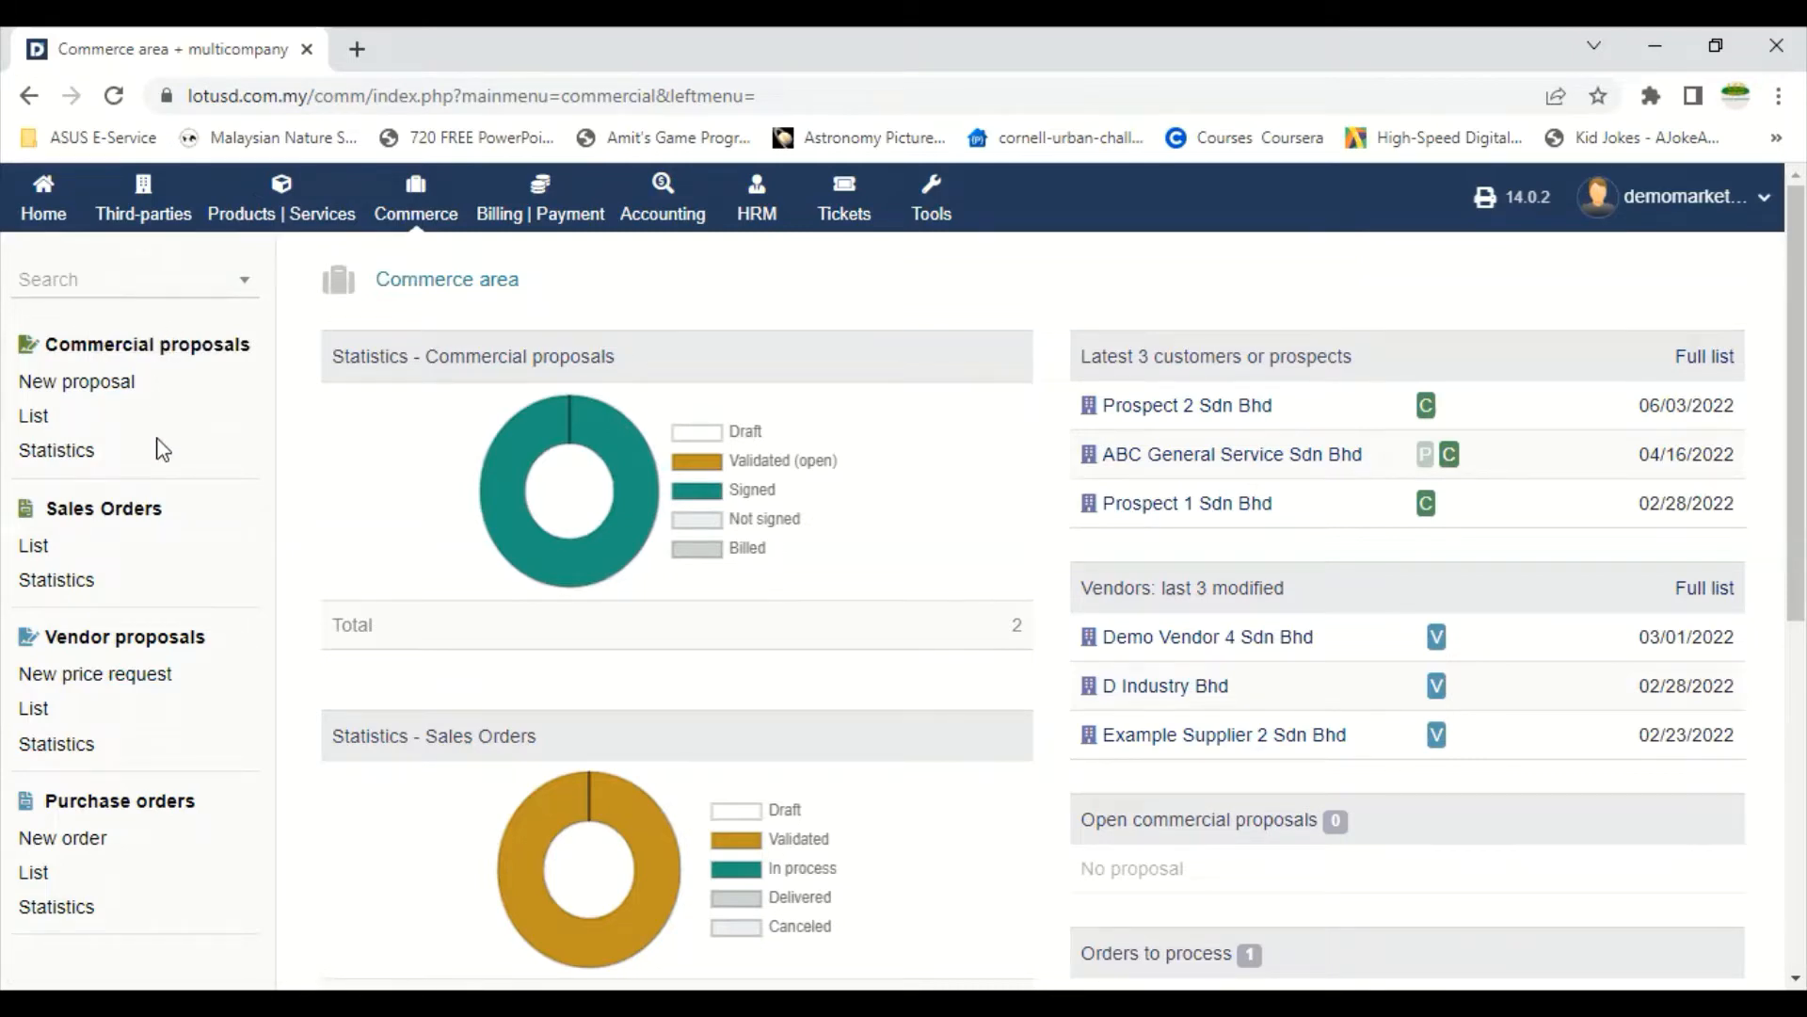
- Open price request RQ2202-0001 from the vendor proposals list and review its three LEDT8-18W-6500K lines
left_click(33, 707)
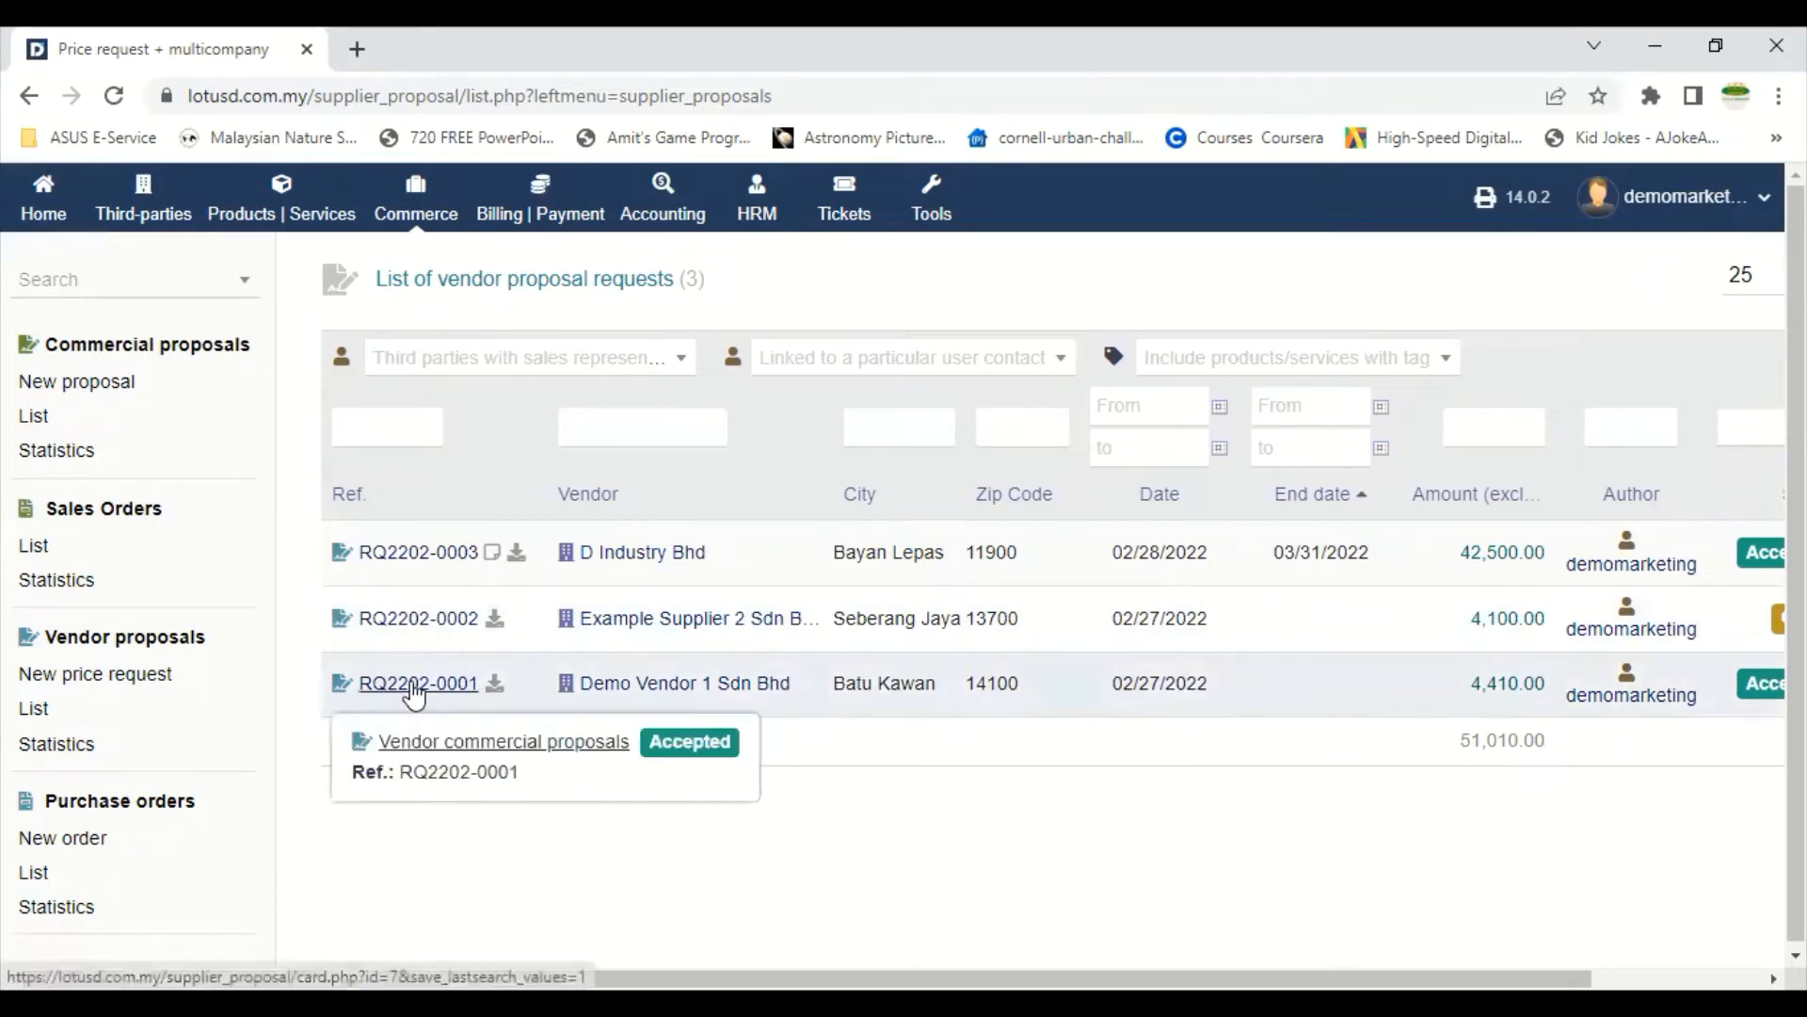
left_click(415, 685)
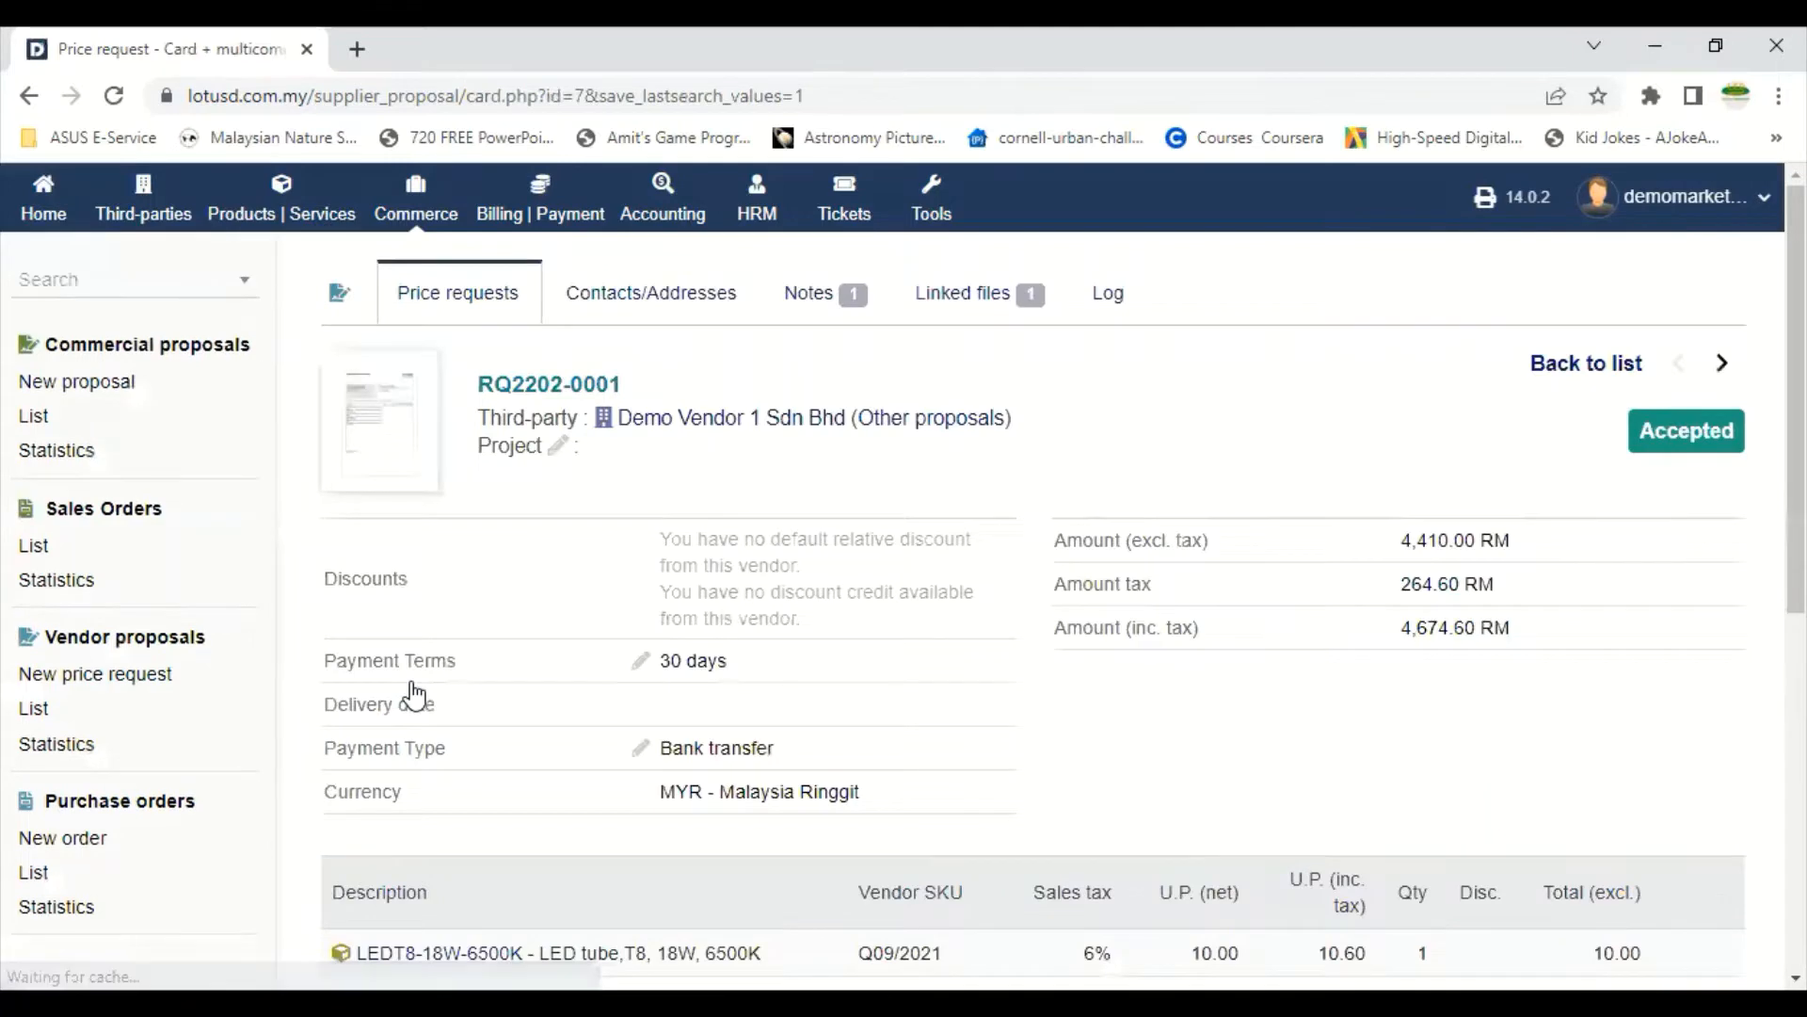
scroll(1058, 479, "down", 4)
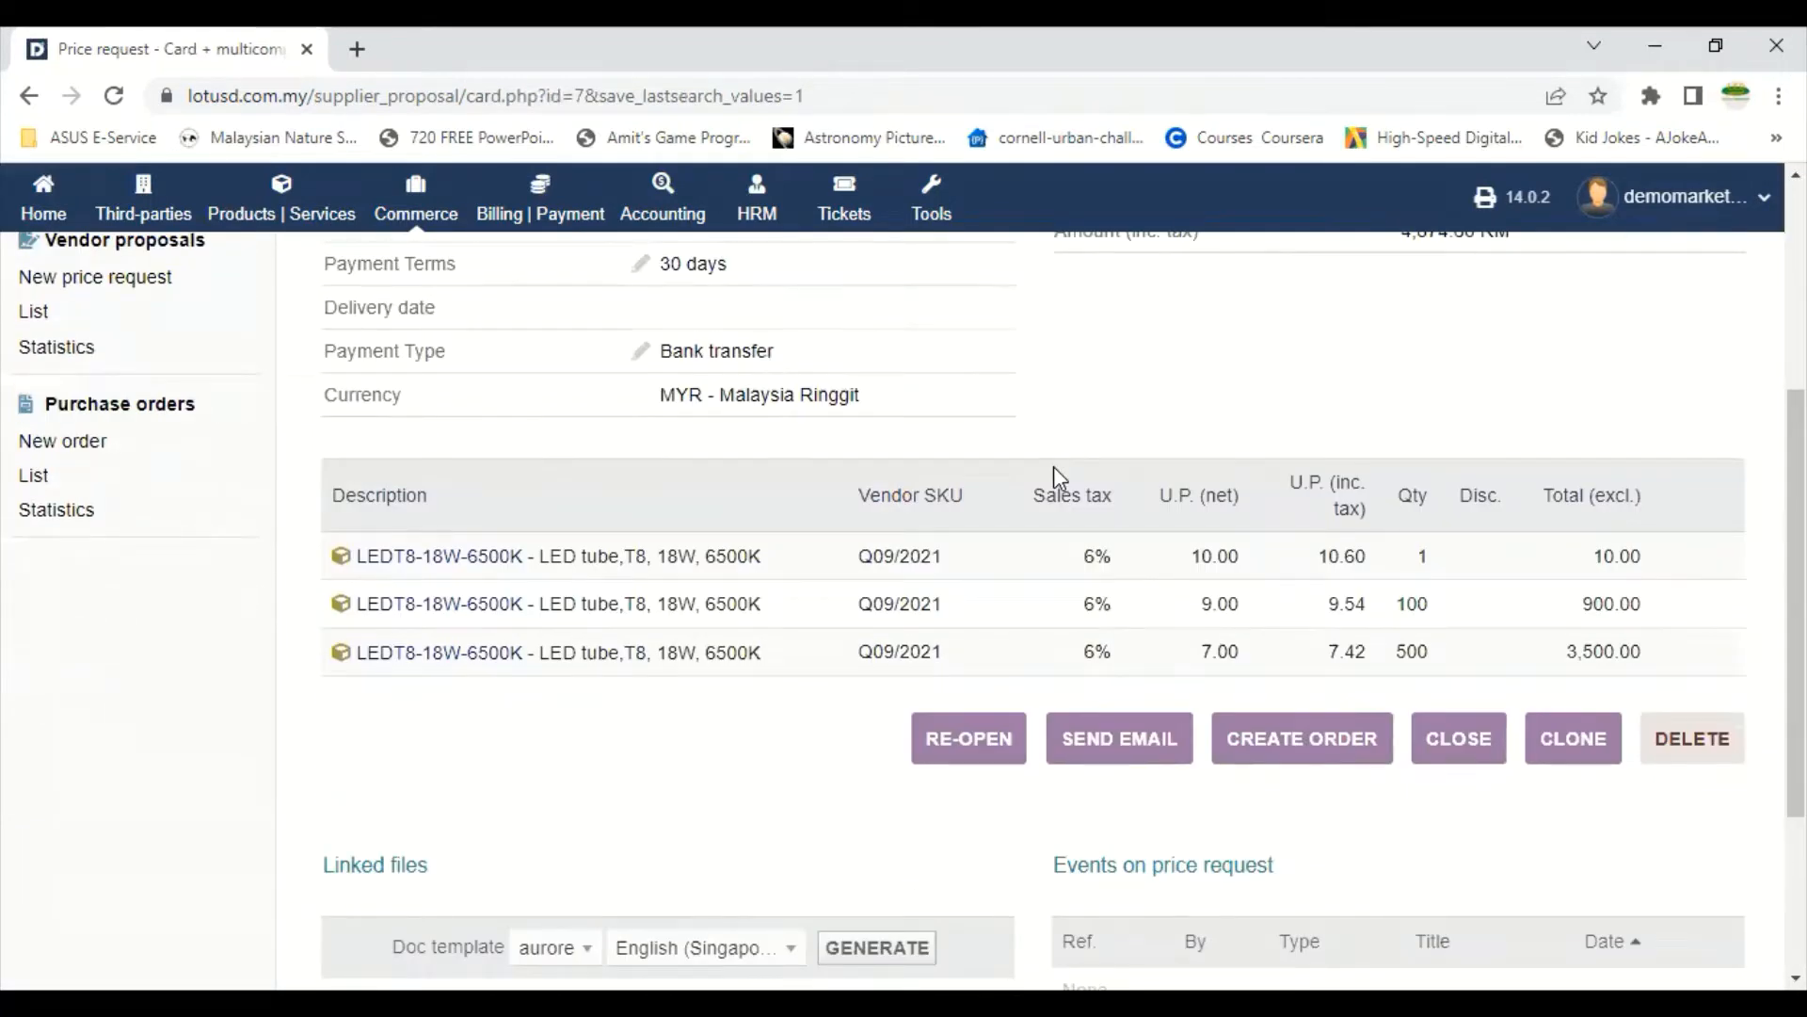
scroll(1053, 466, "up", 4)
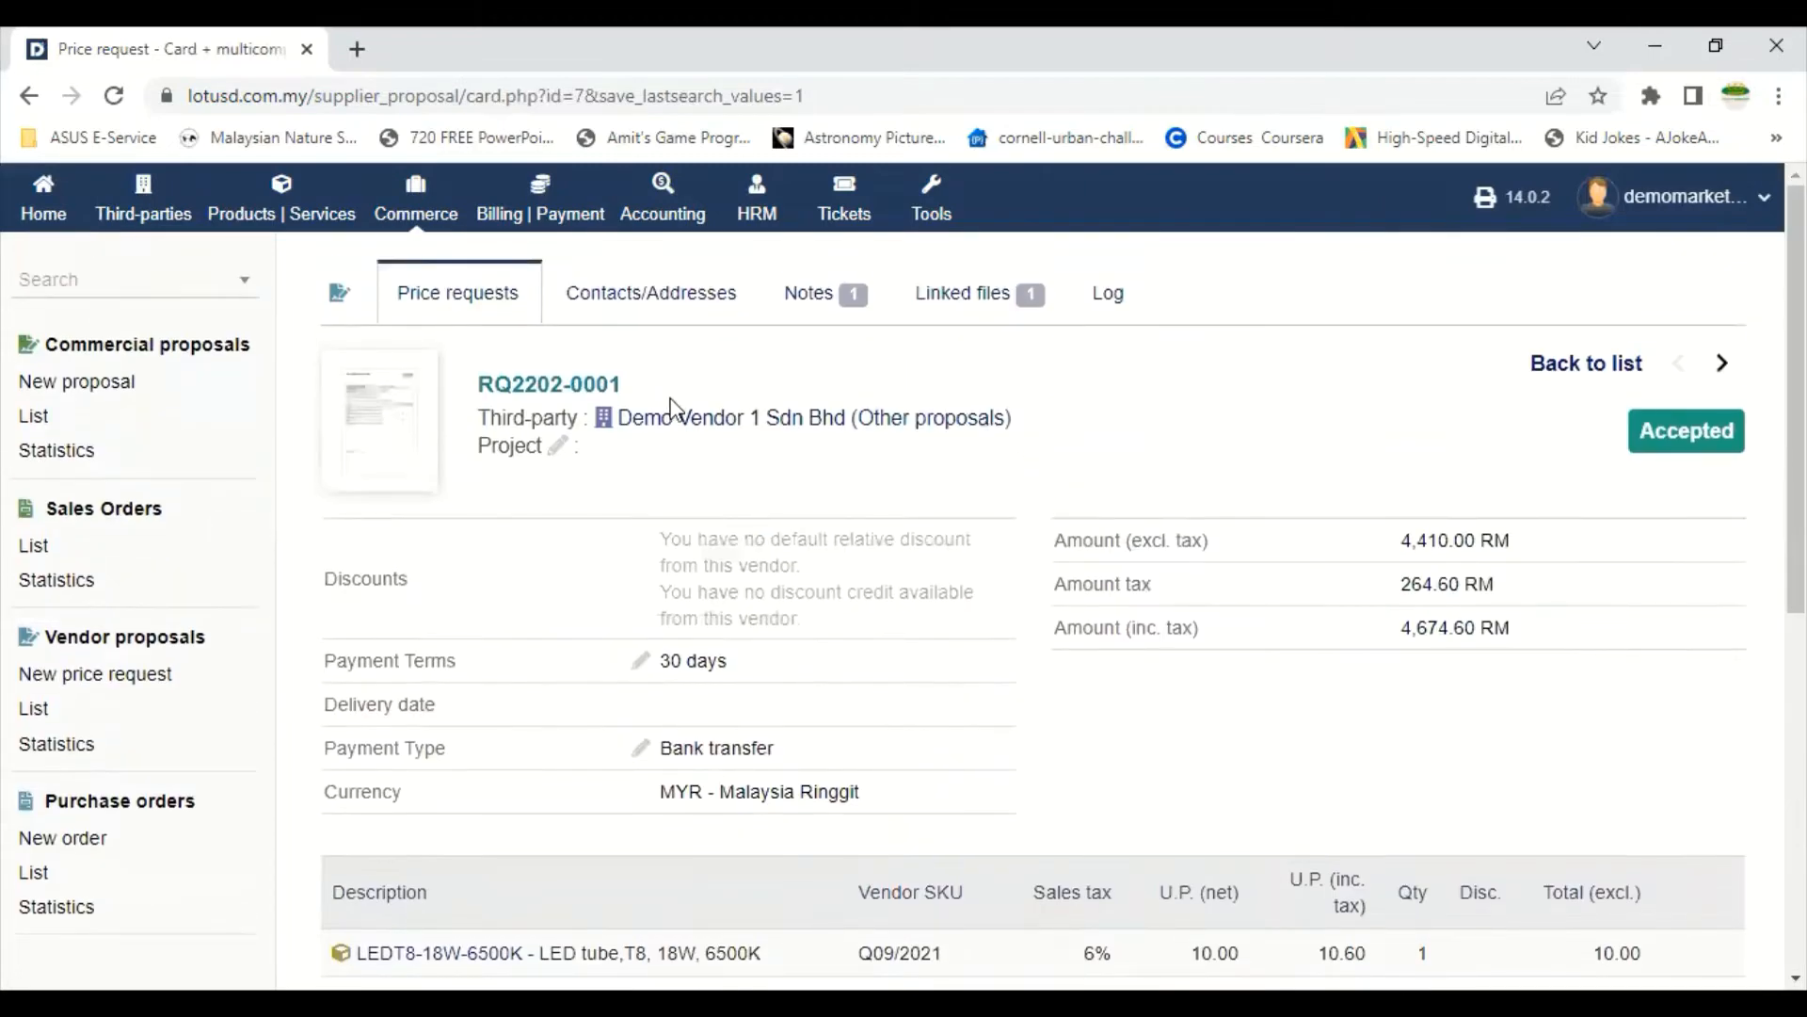
mouse_move(671, 433)
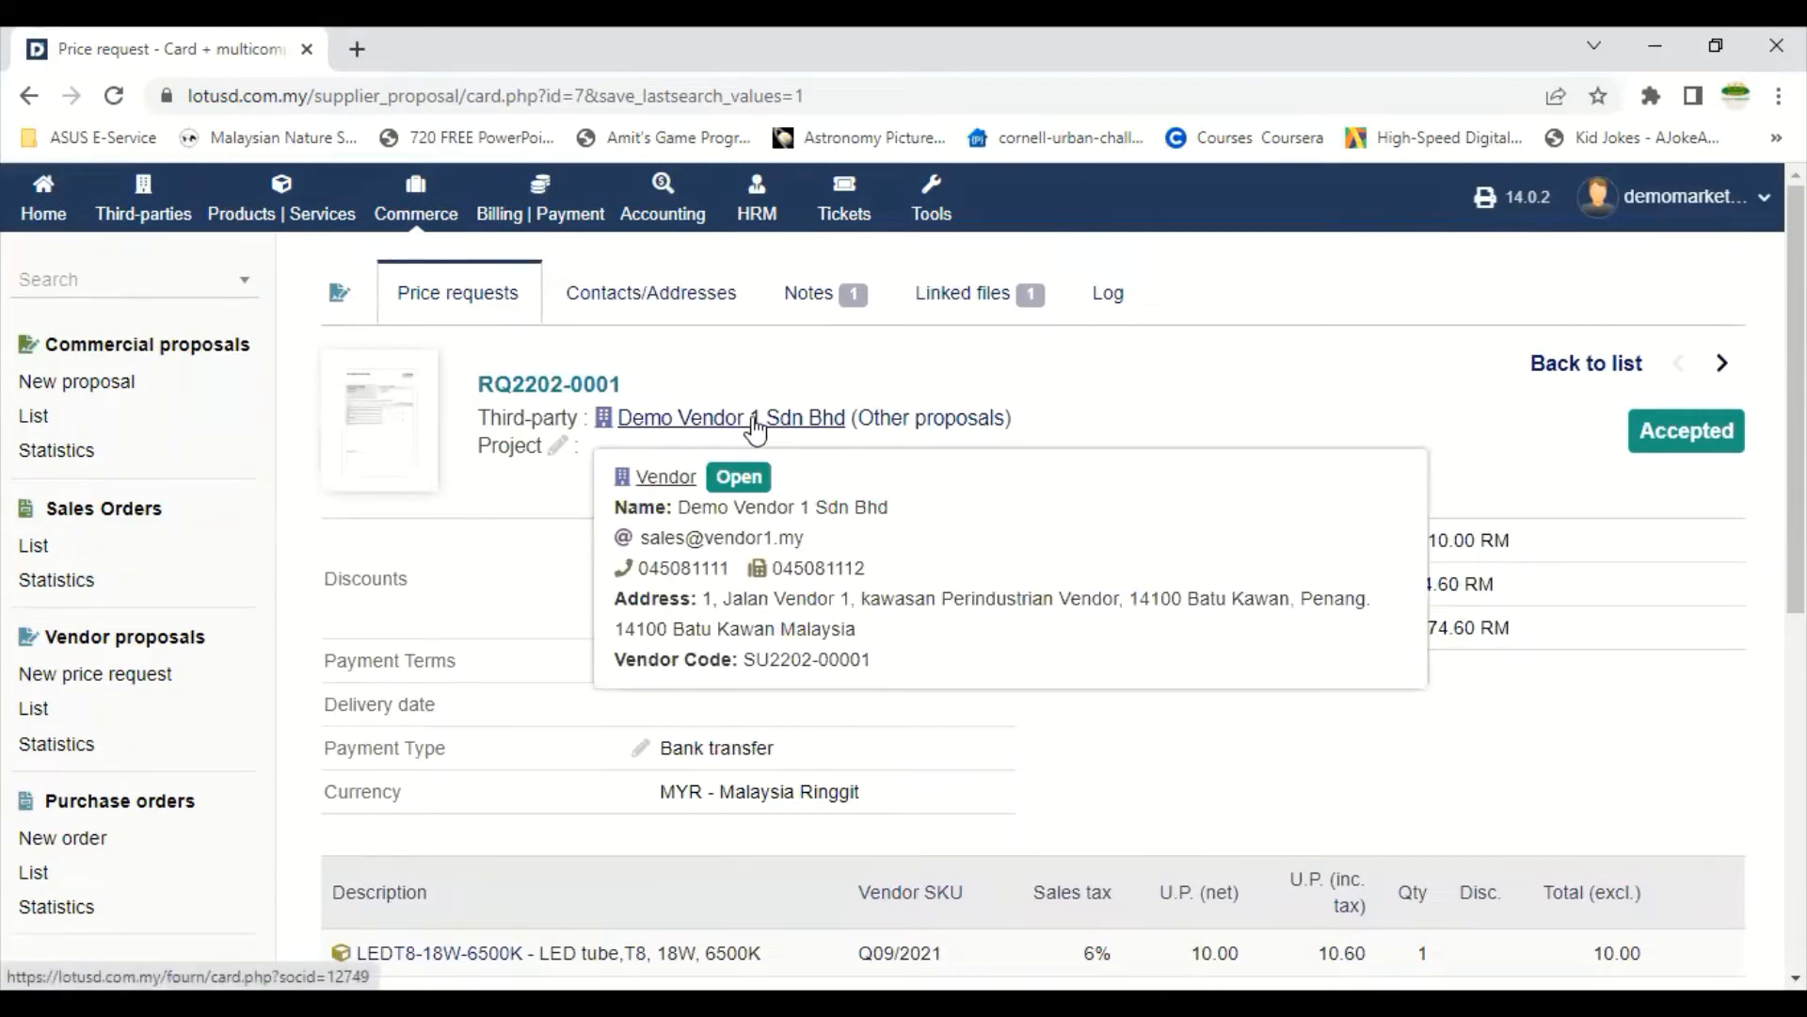
scroll(1089, 419, "down", 3)
scroll(1090, 419, "down", 3)
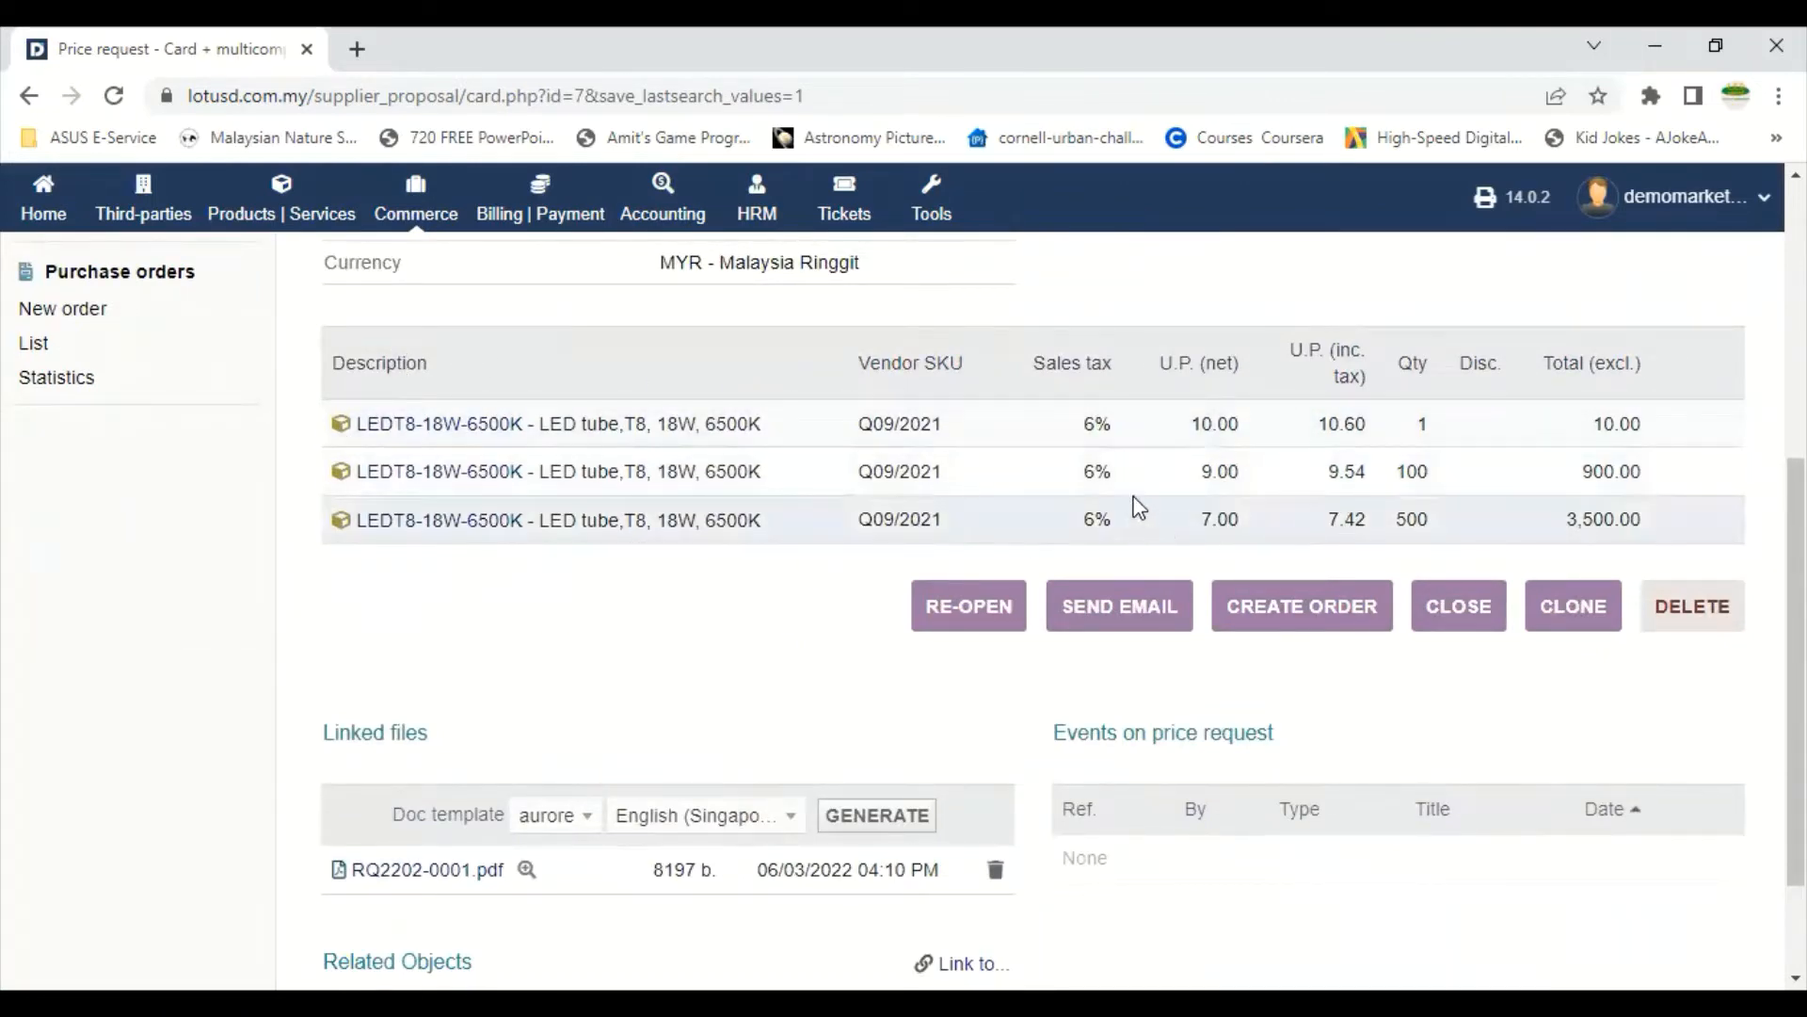
scroll(1154, 472, "up", 4)
scroll(1188, 463, "down", 4)
scroll(1188, 463, "down", 2)
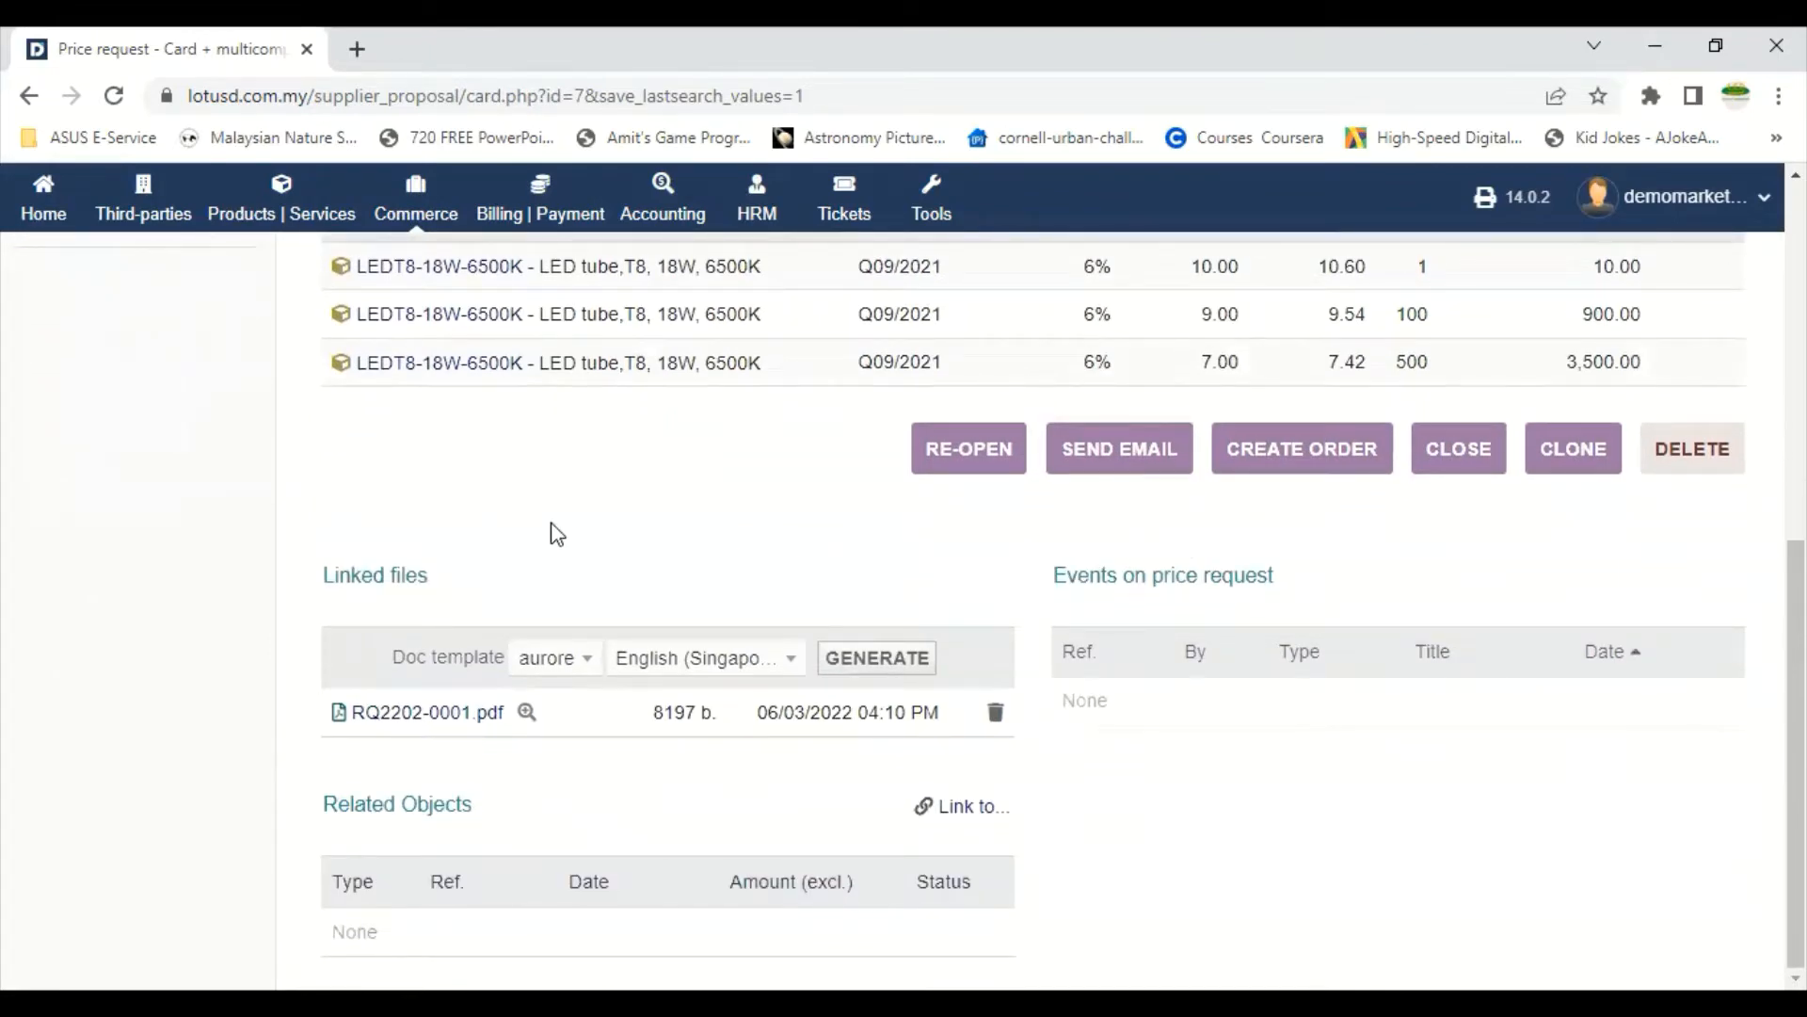
scroll(555, 533, "up", 2)
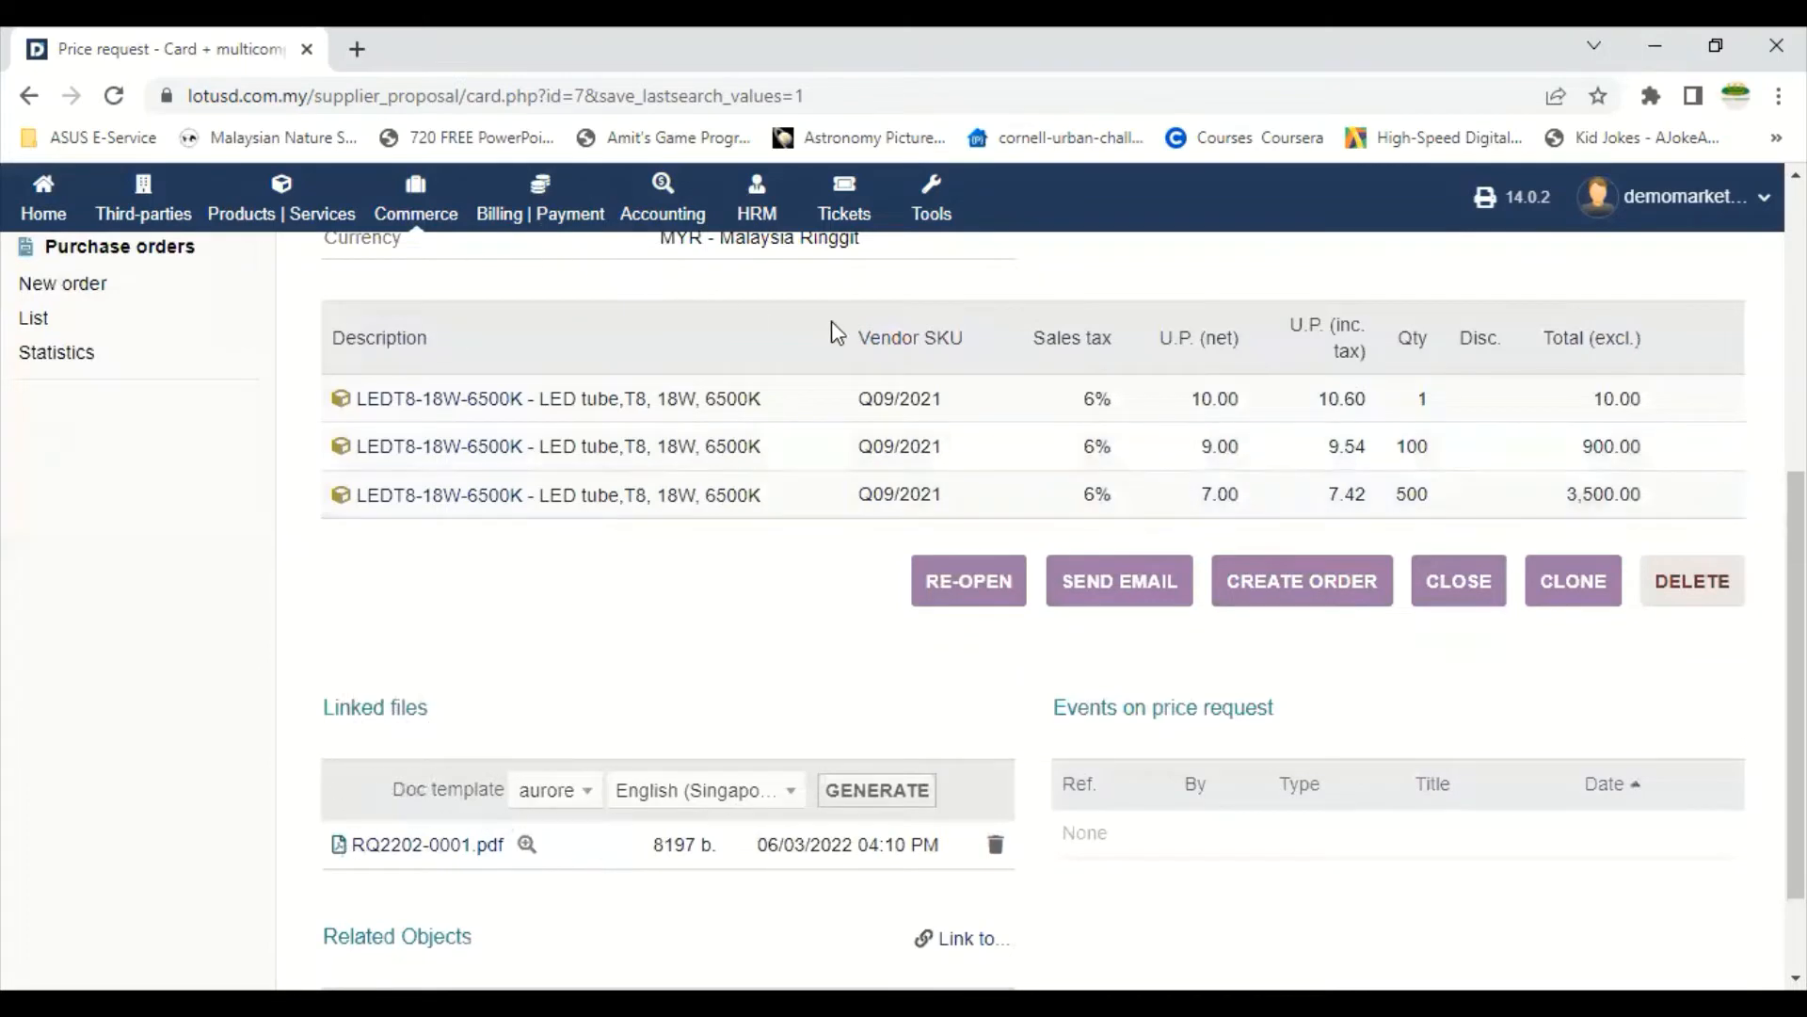
scroll(682, 656, "down", 2)
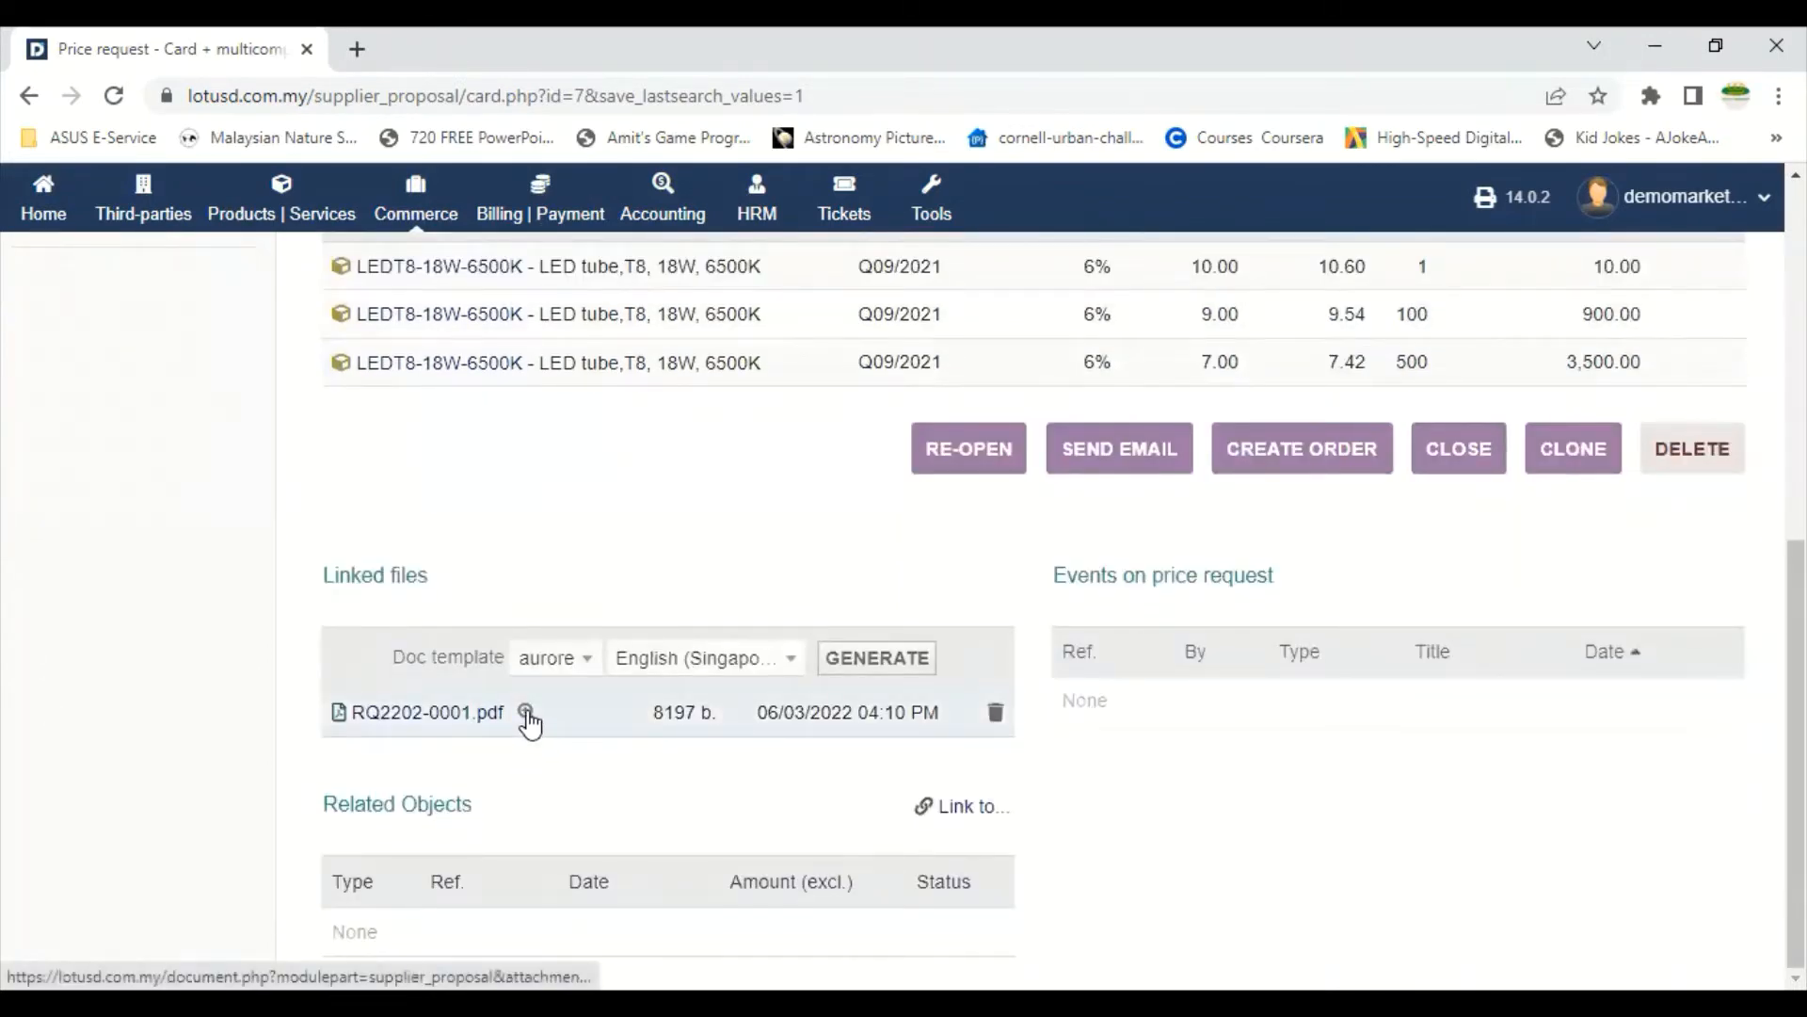
left_click(526, 714)
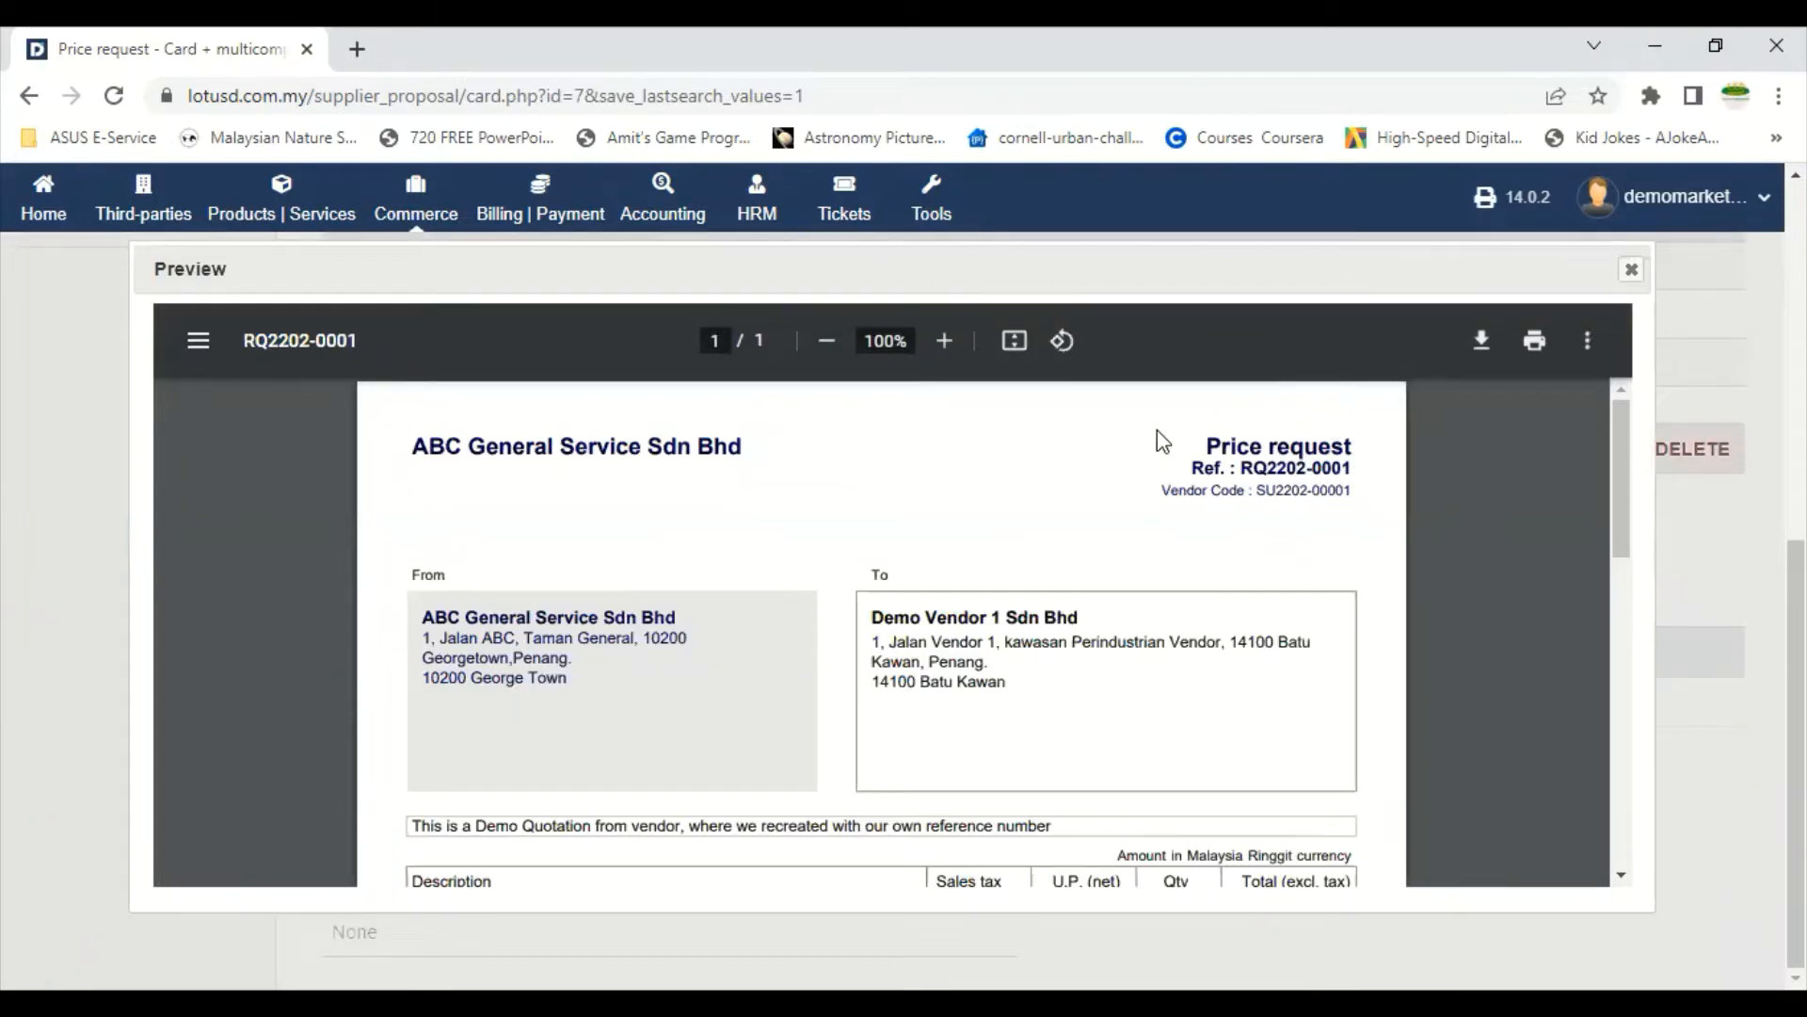
scroll(1375, 524, "down", 5)
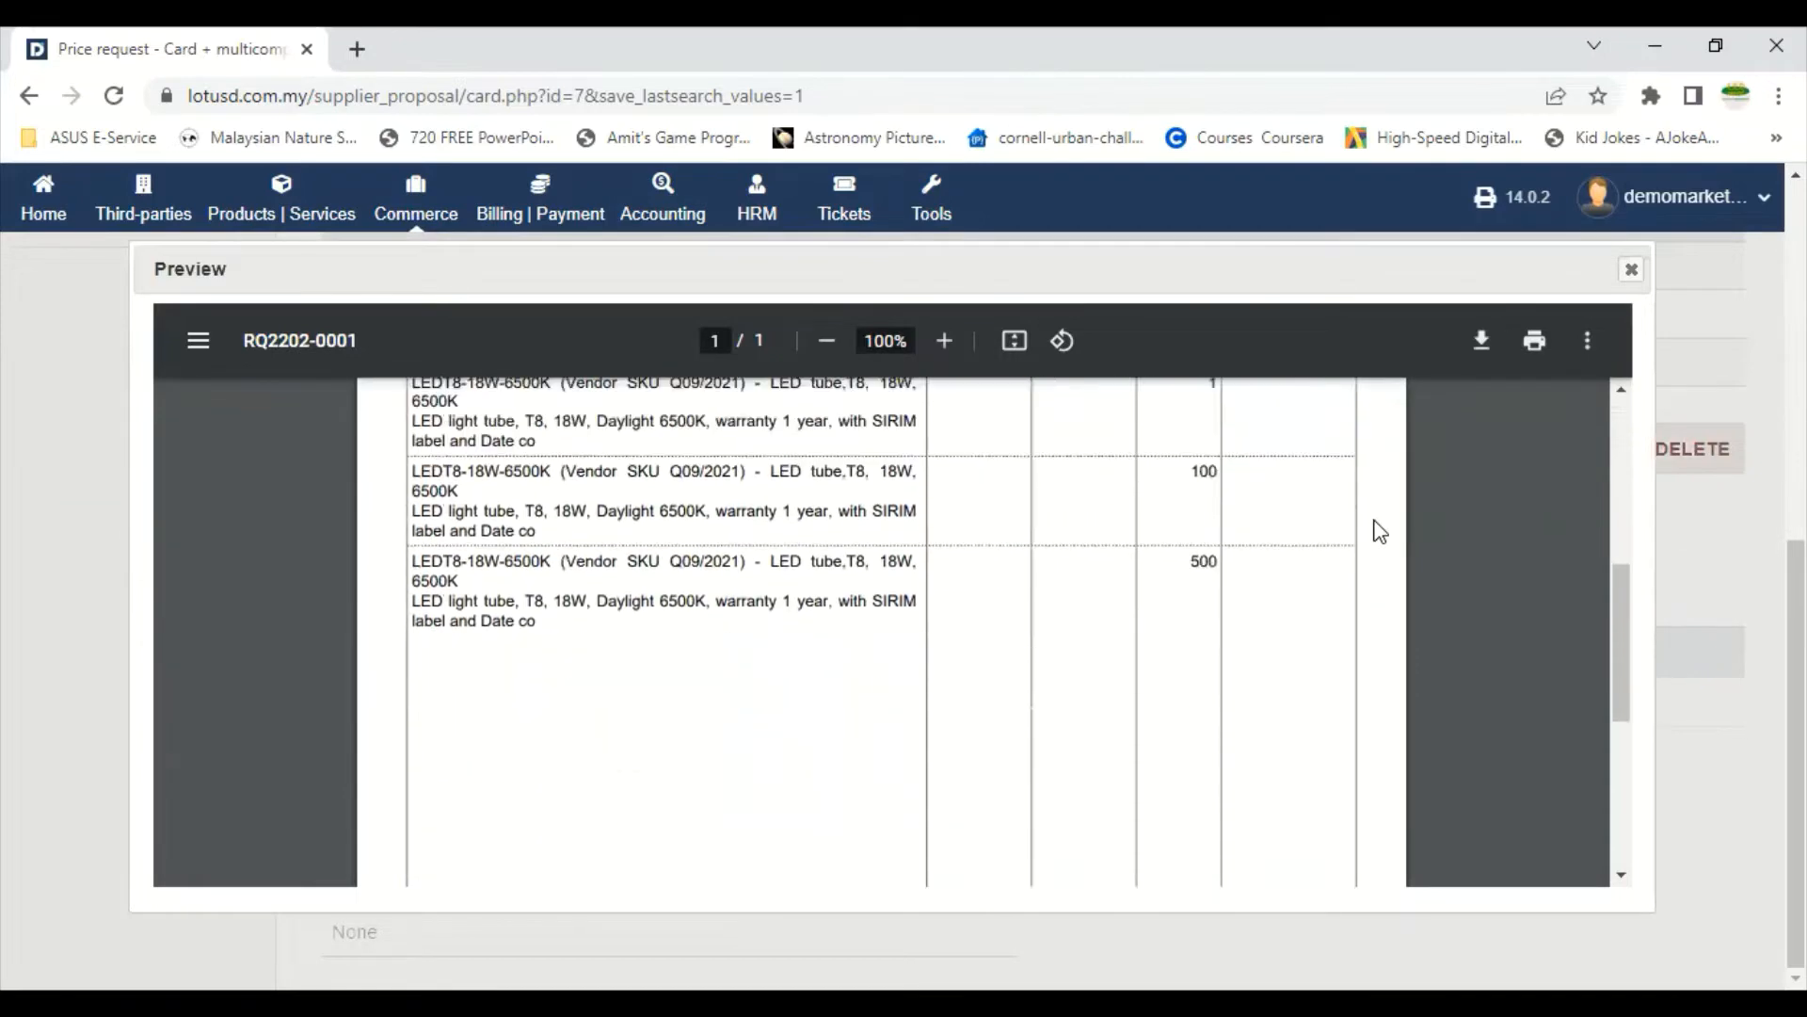
scroll(1375, 525, "up", 2)
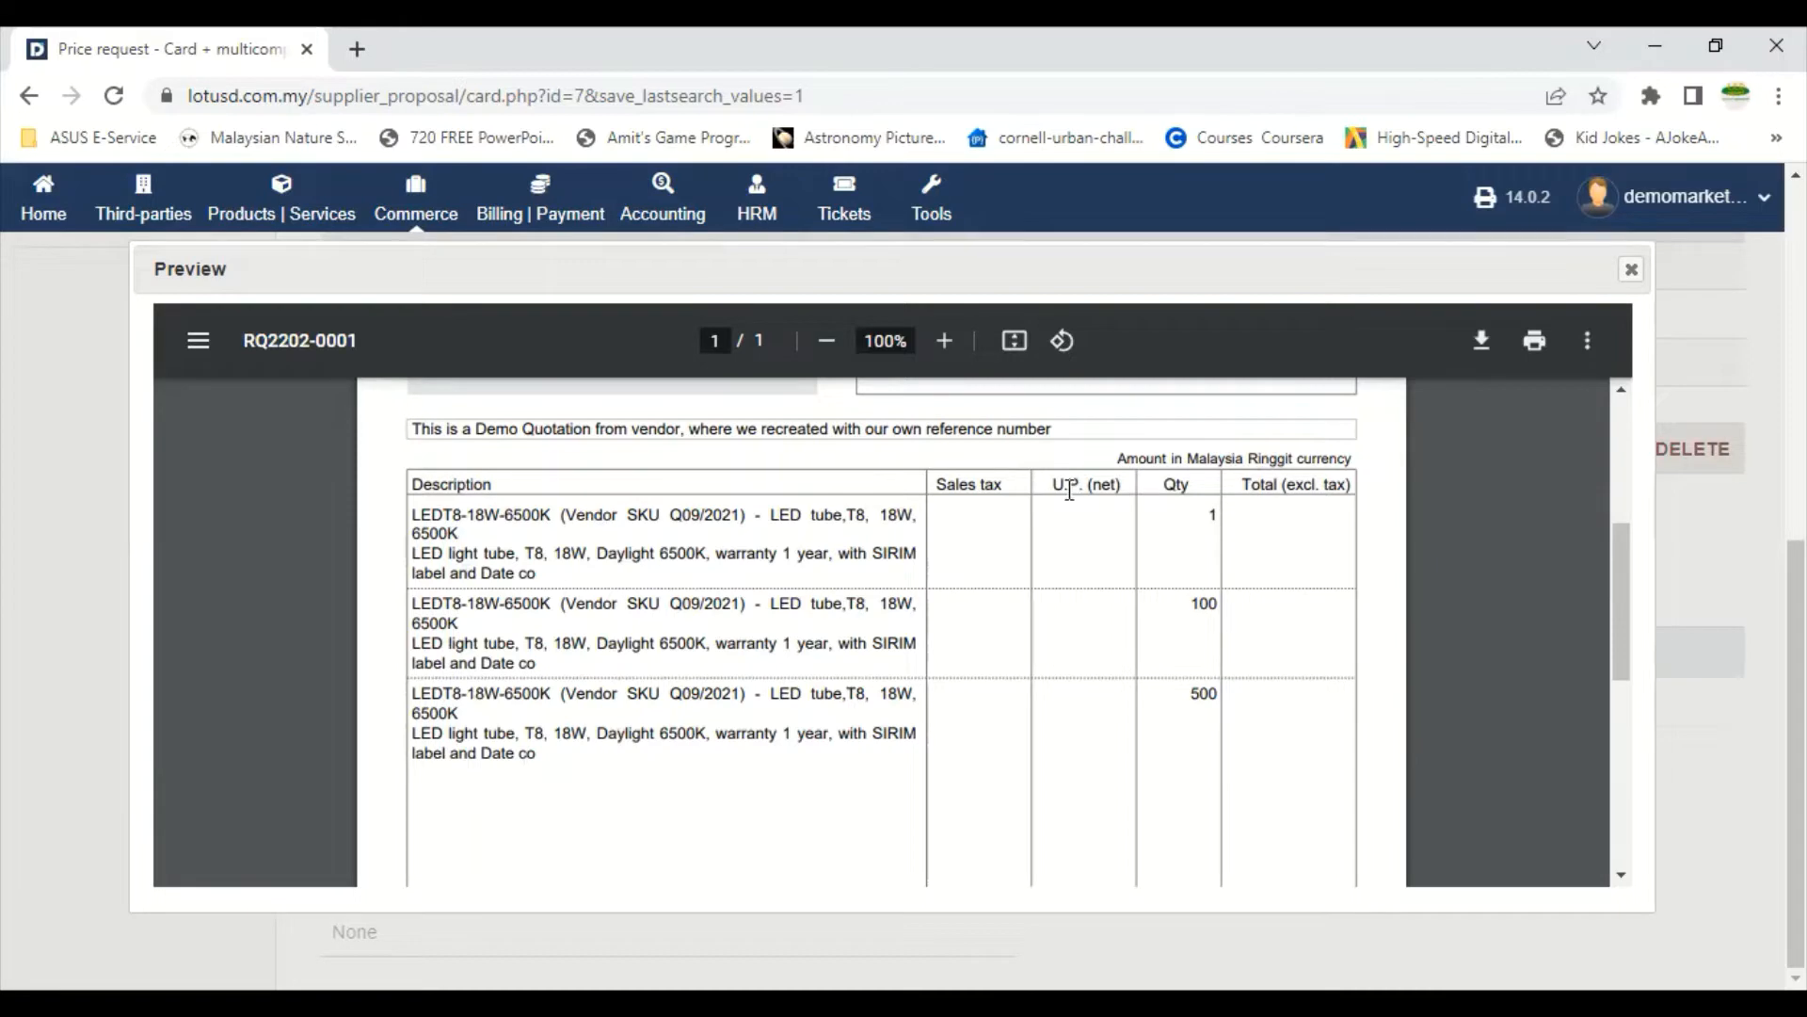
scroll(1029, 649, "down", 5)
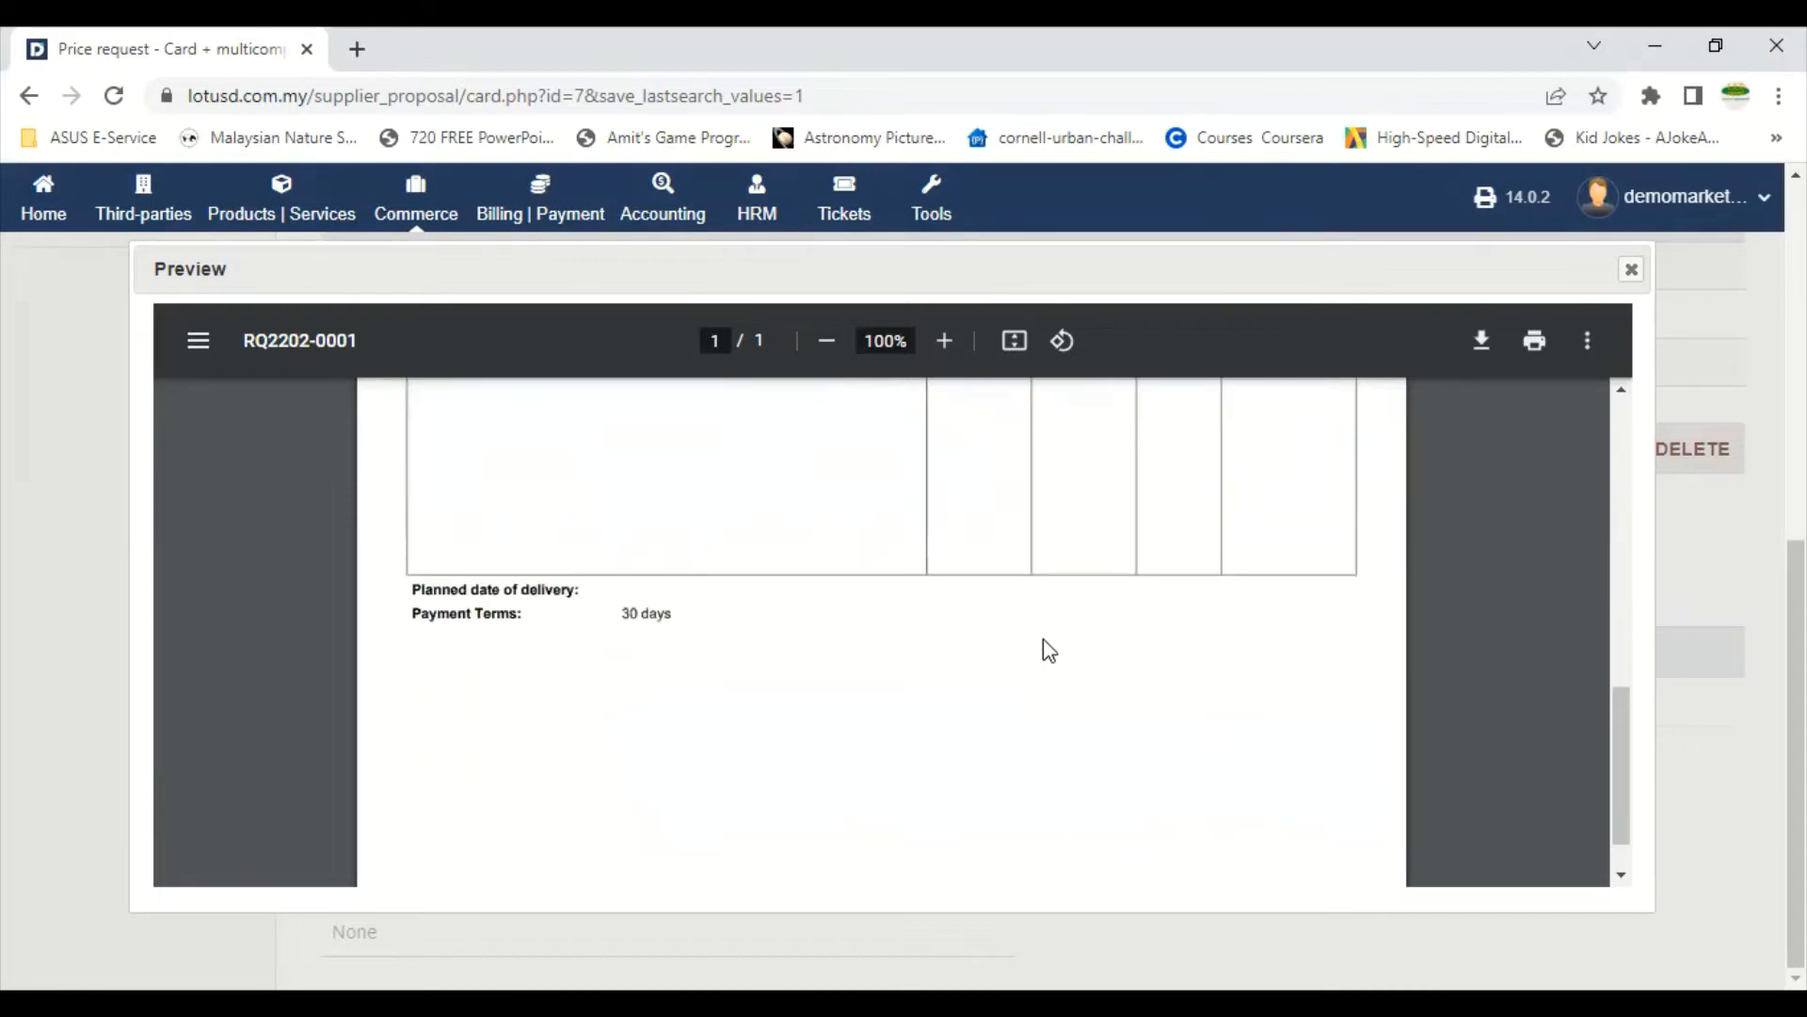
scroll(1158, 682, "up", 10)
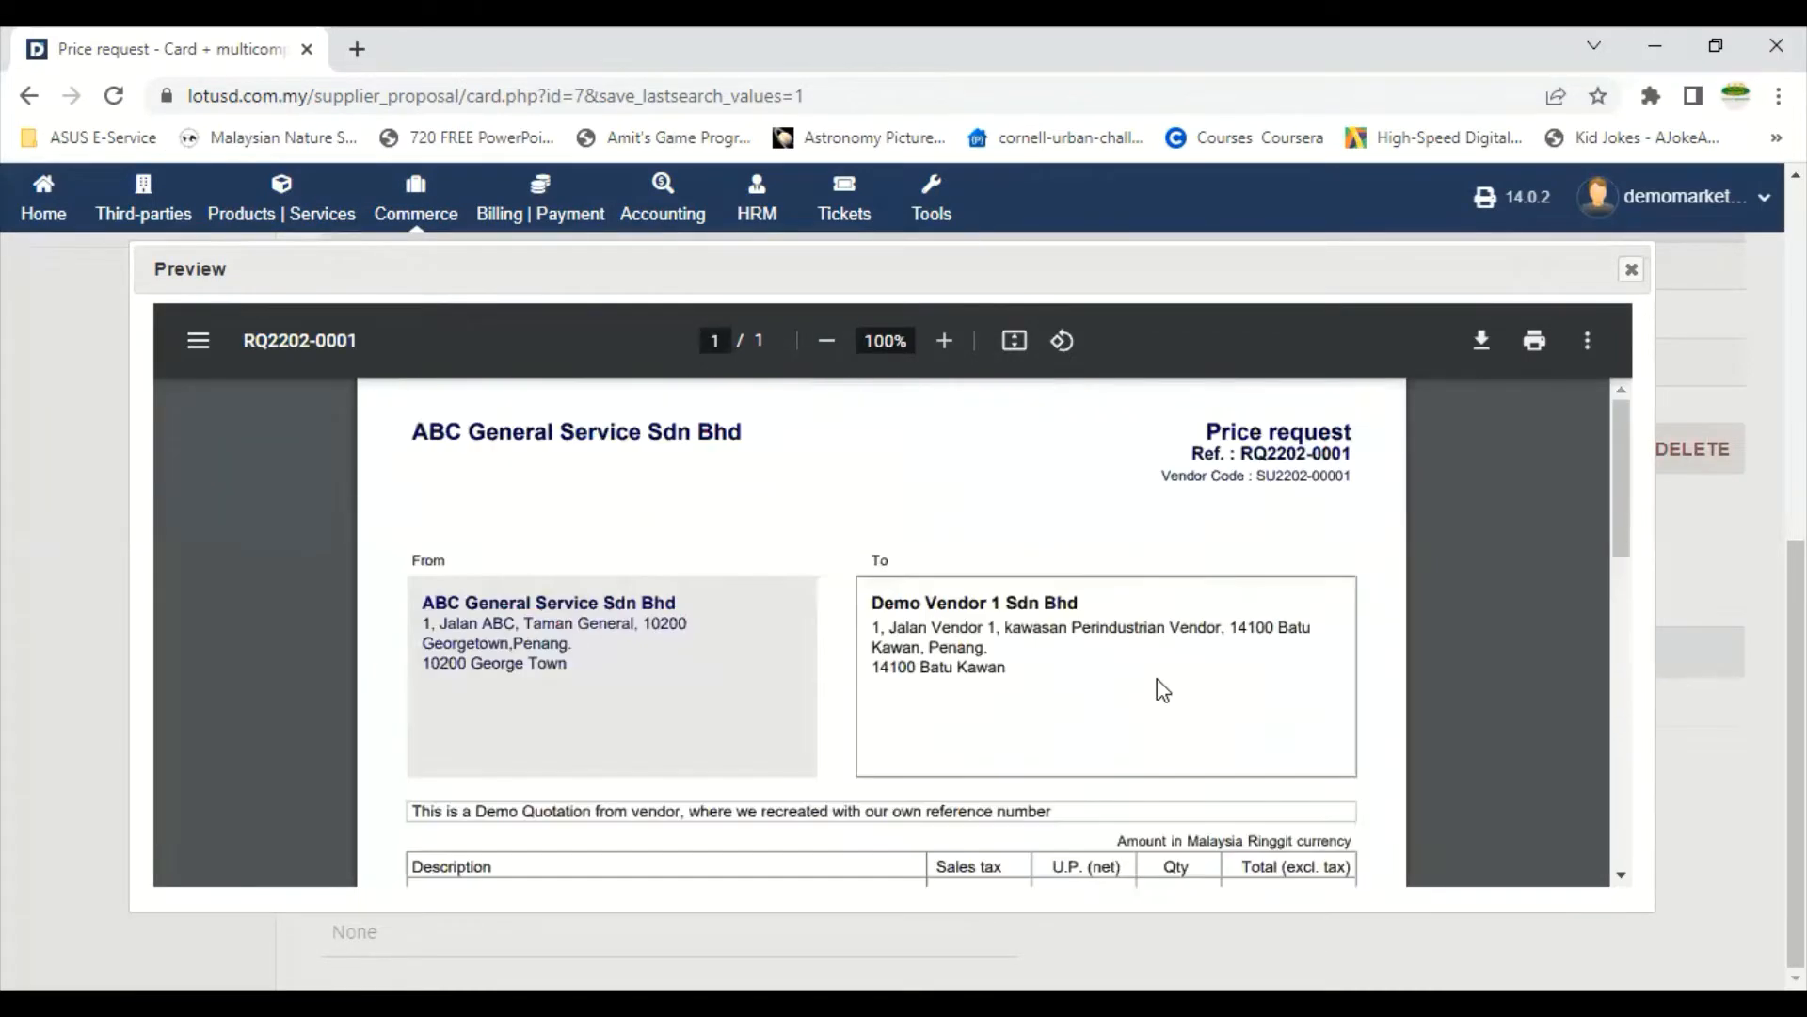
left_click(1632, 270)
scroll(1162, 570, "up", 2)
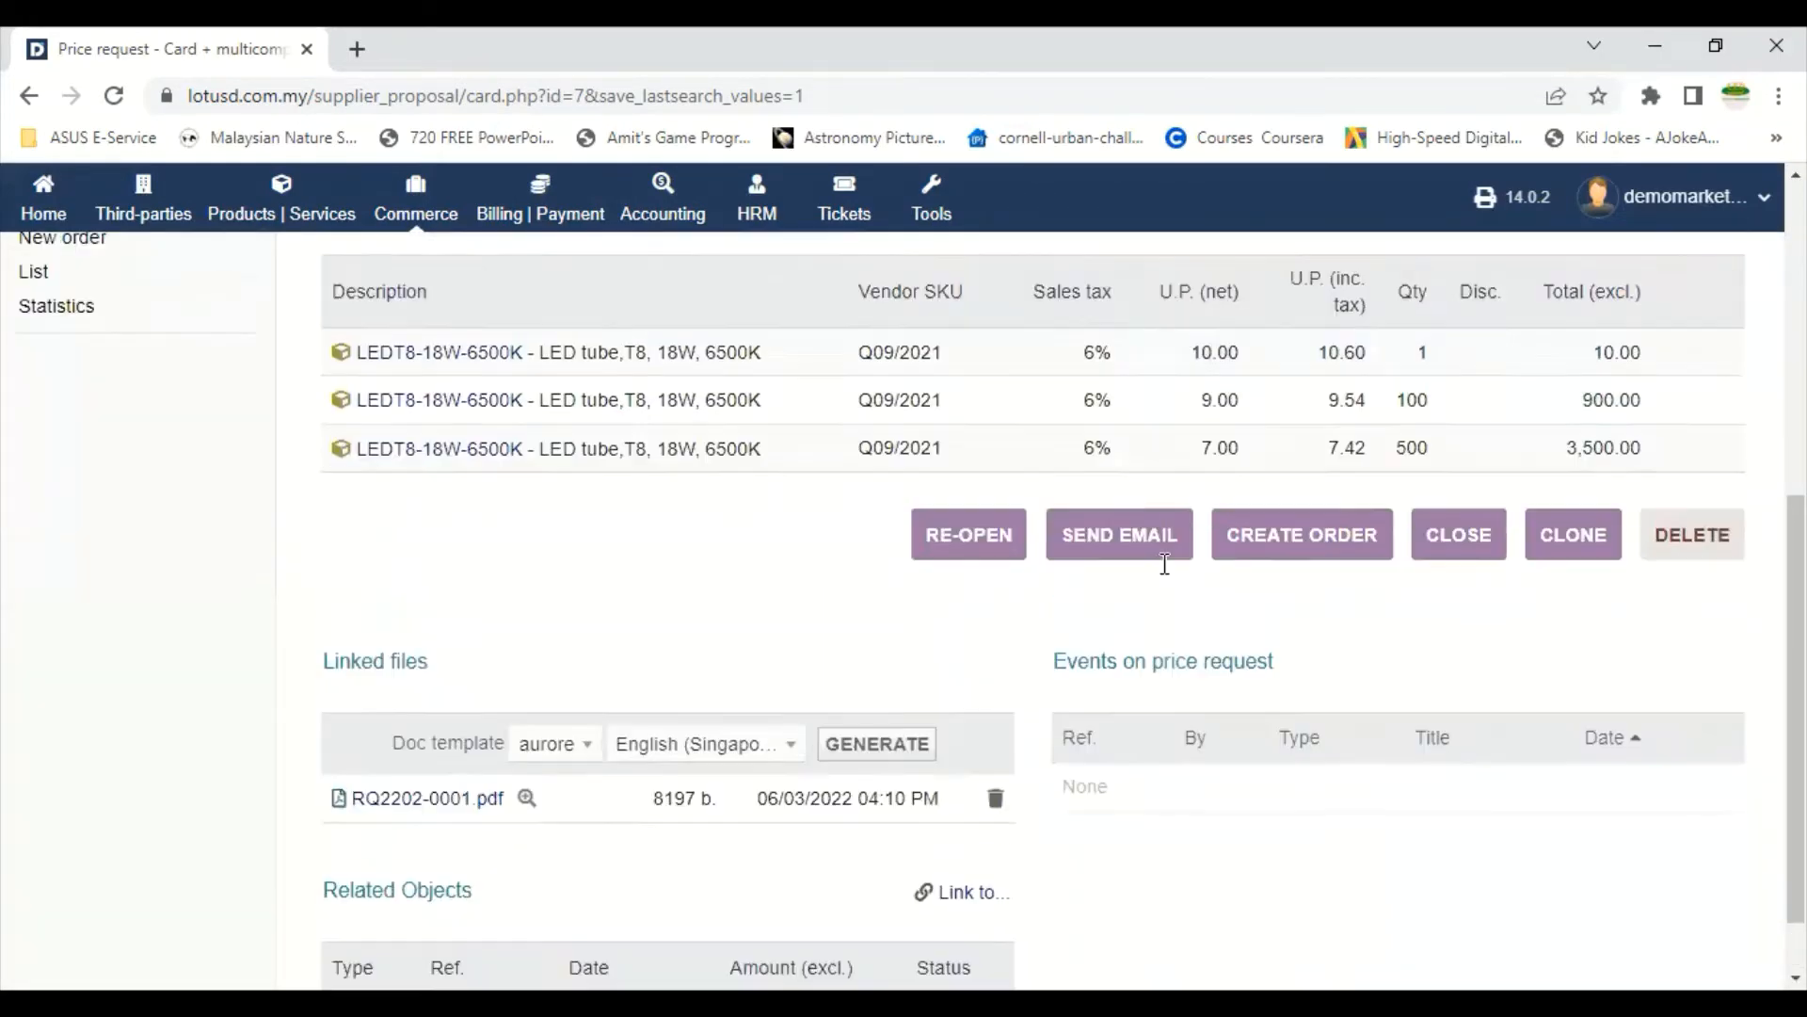
scroll(766, 611, "up", 5)
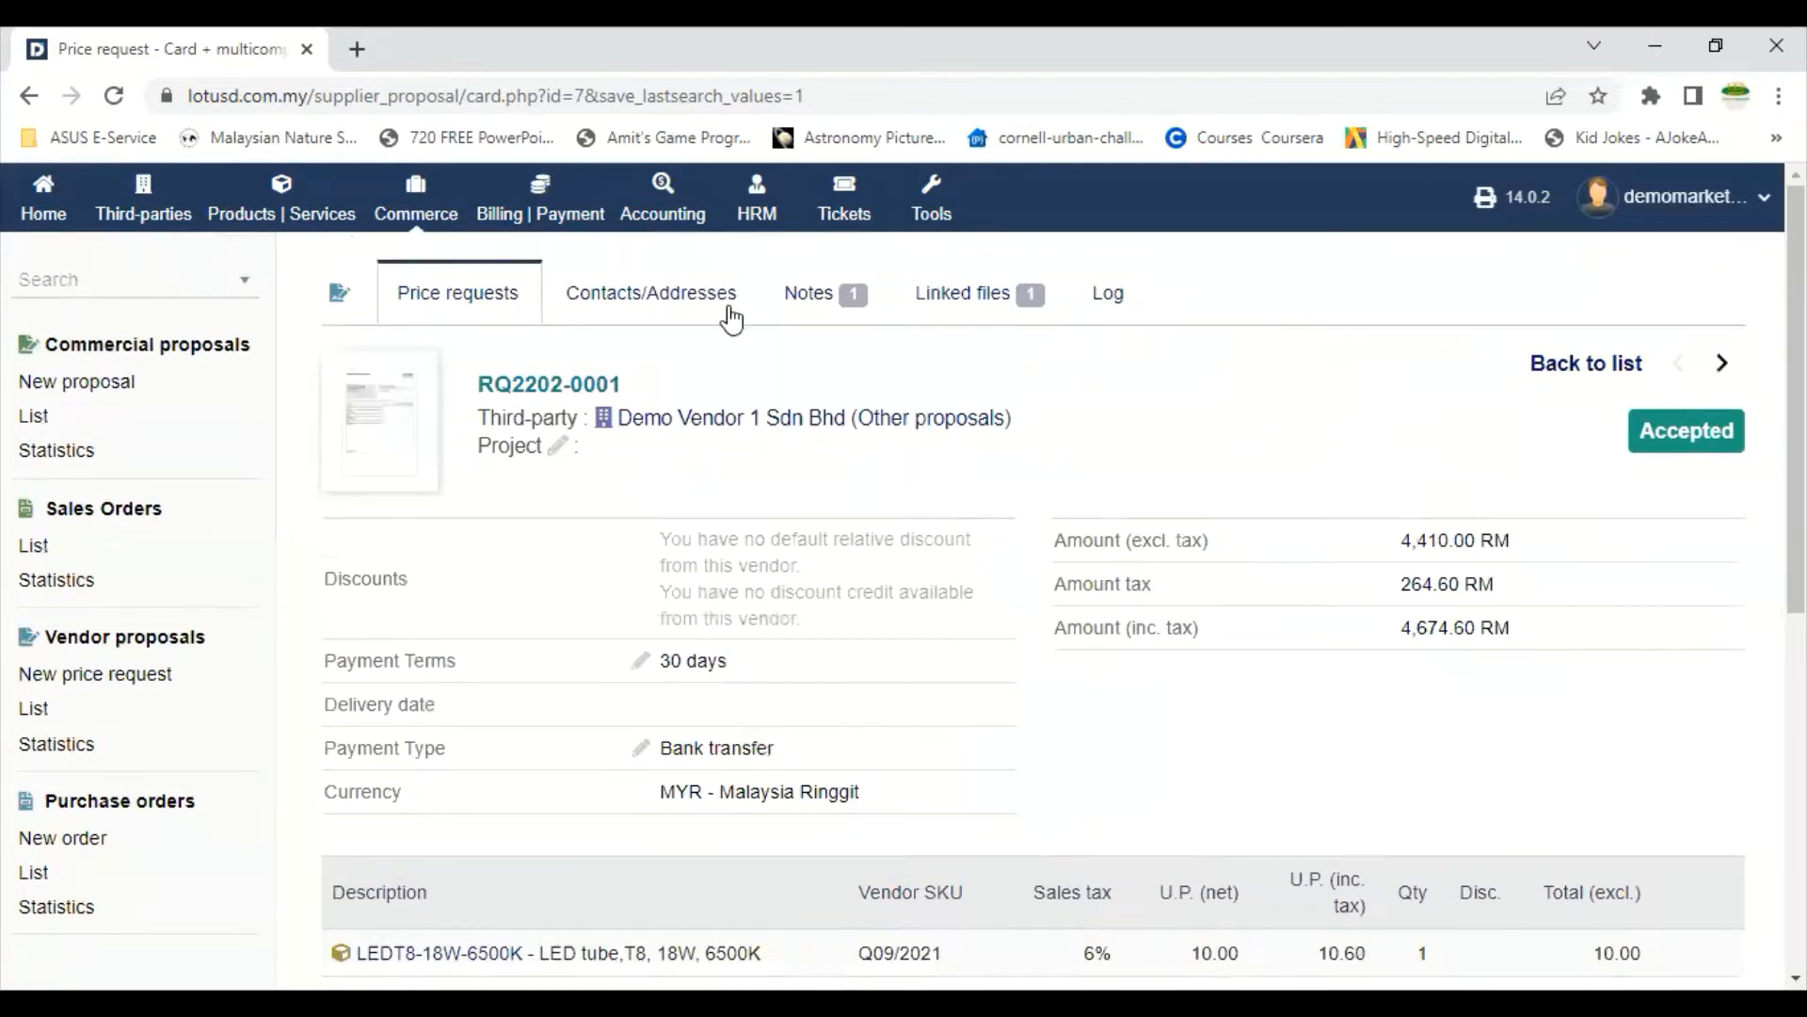
left_click(942, 306)
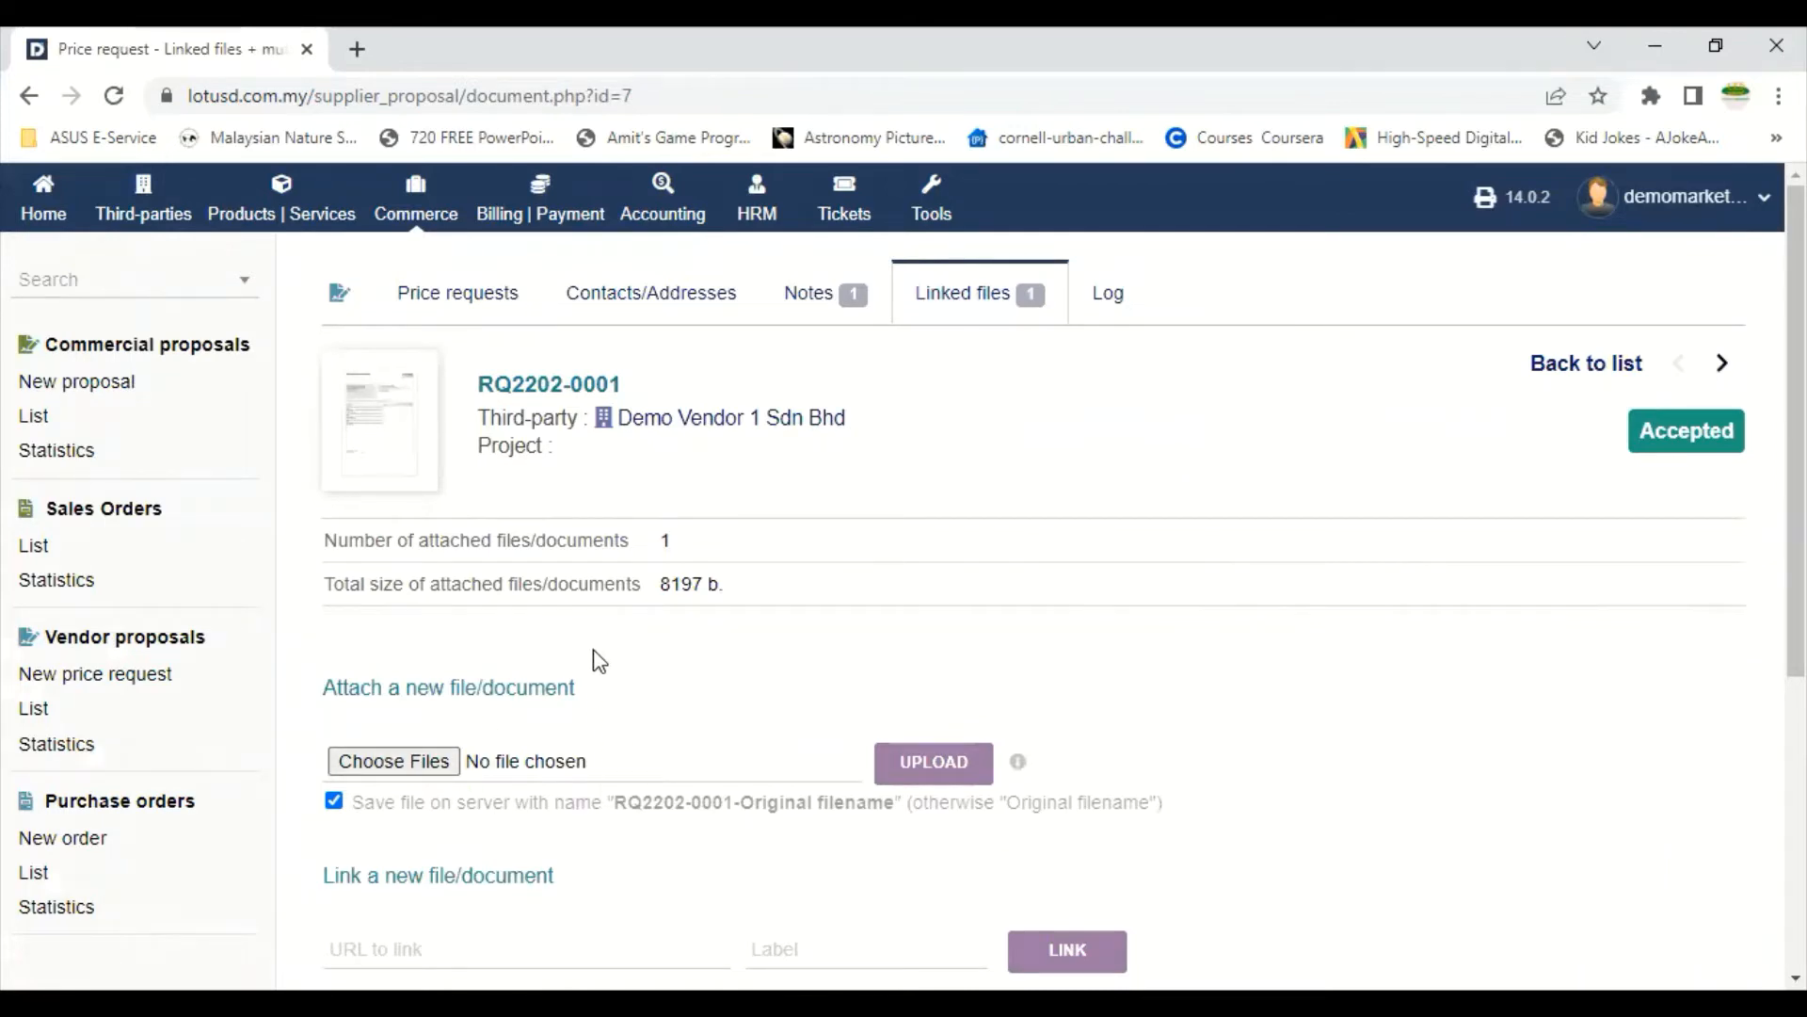
left_click(453, 313)
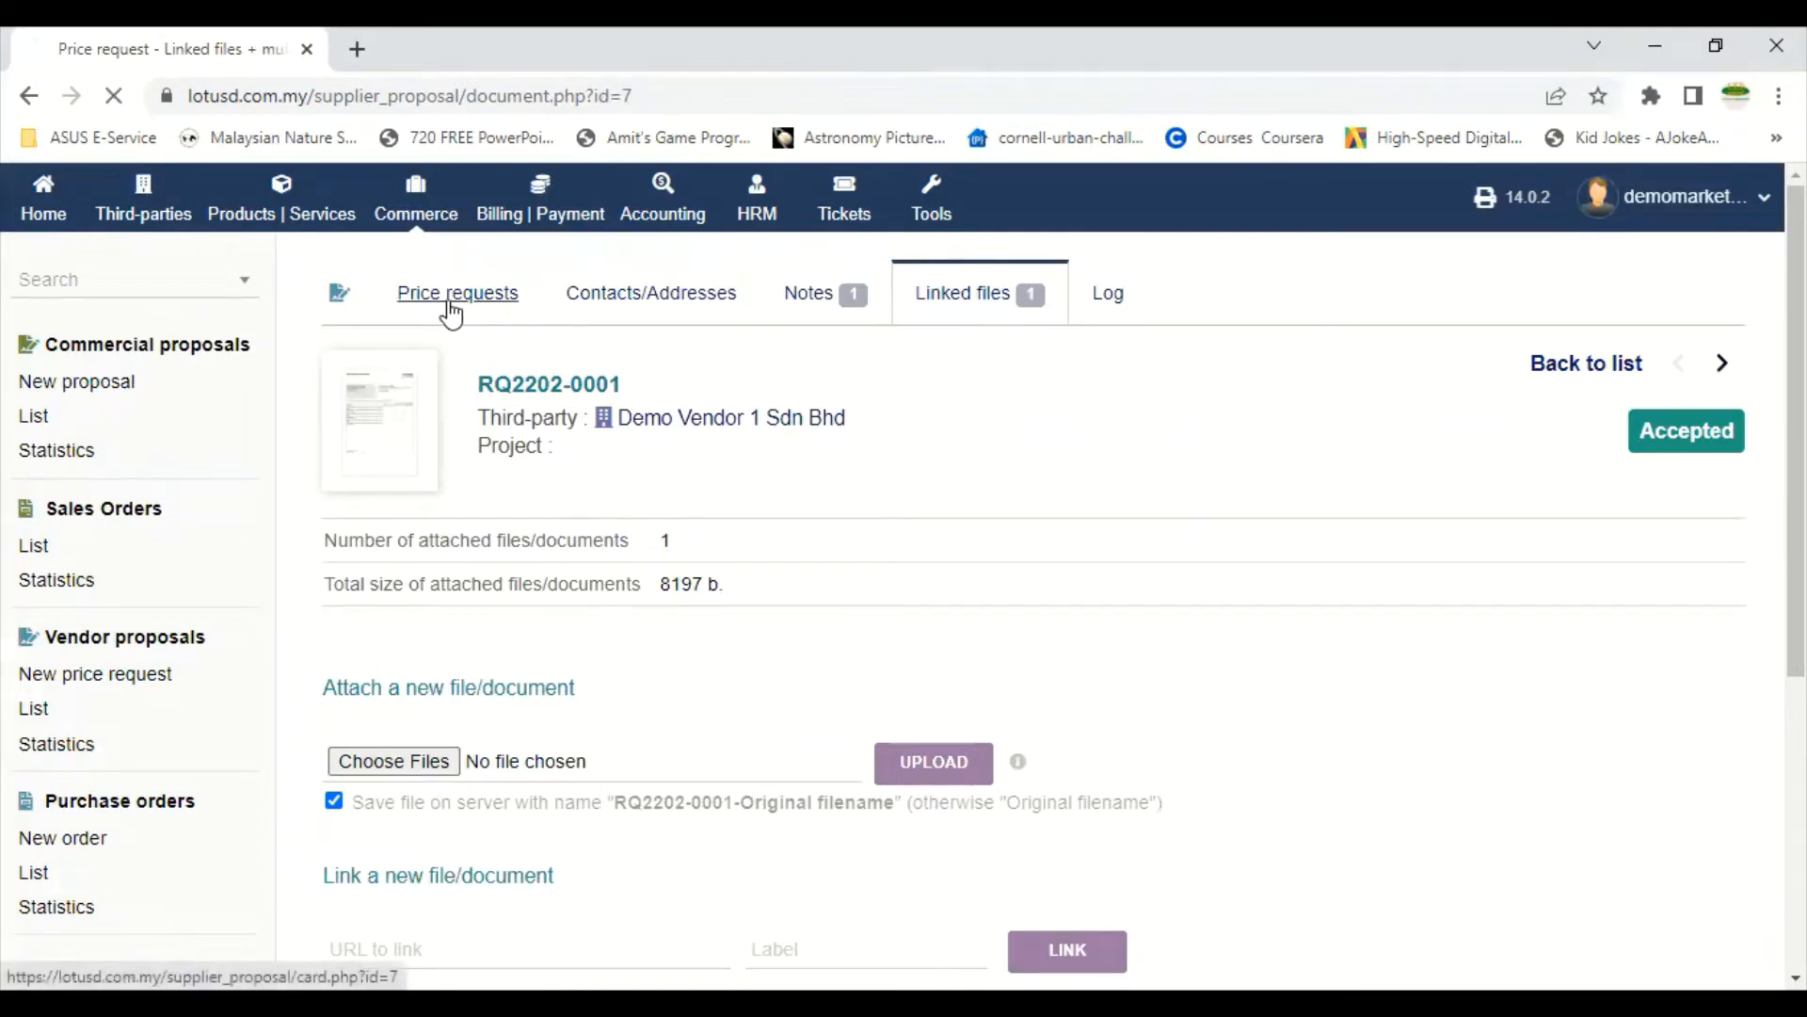
scroll(1332, 481, "down", 7)
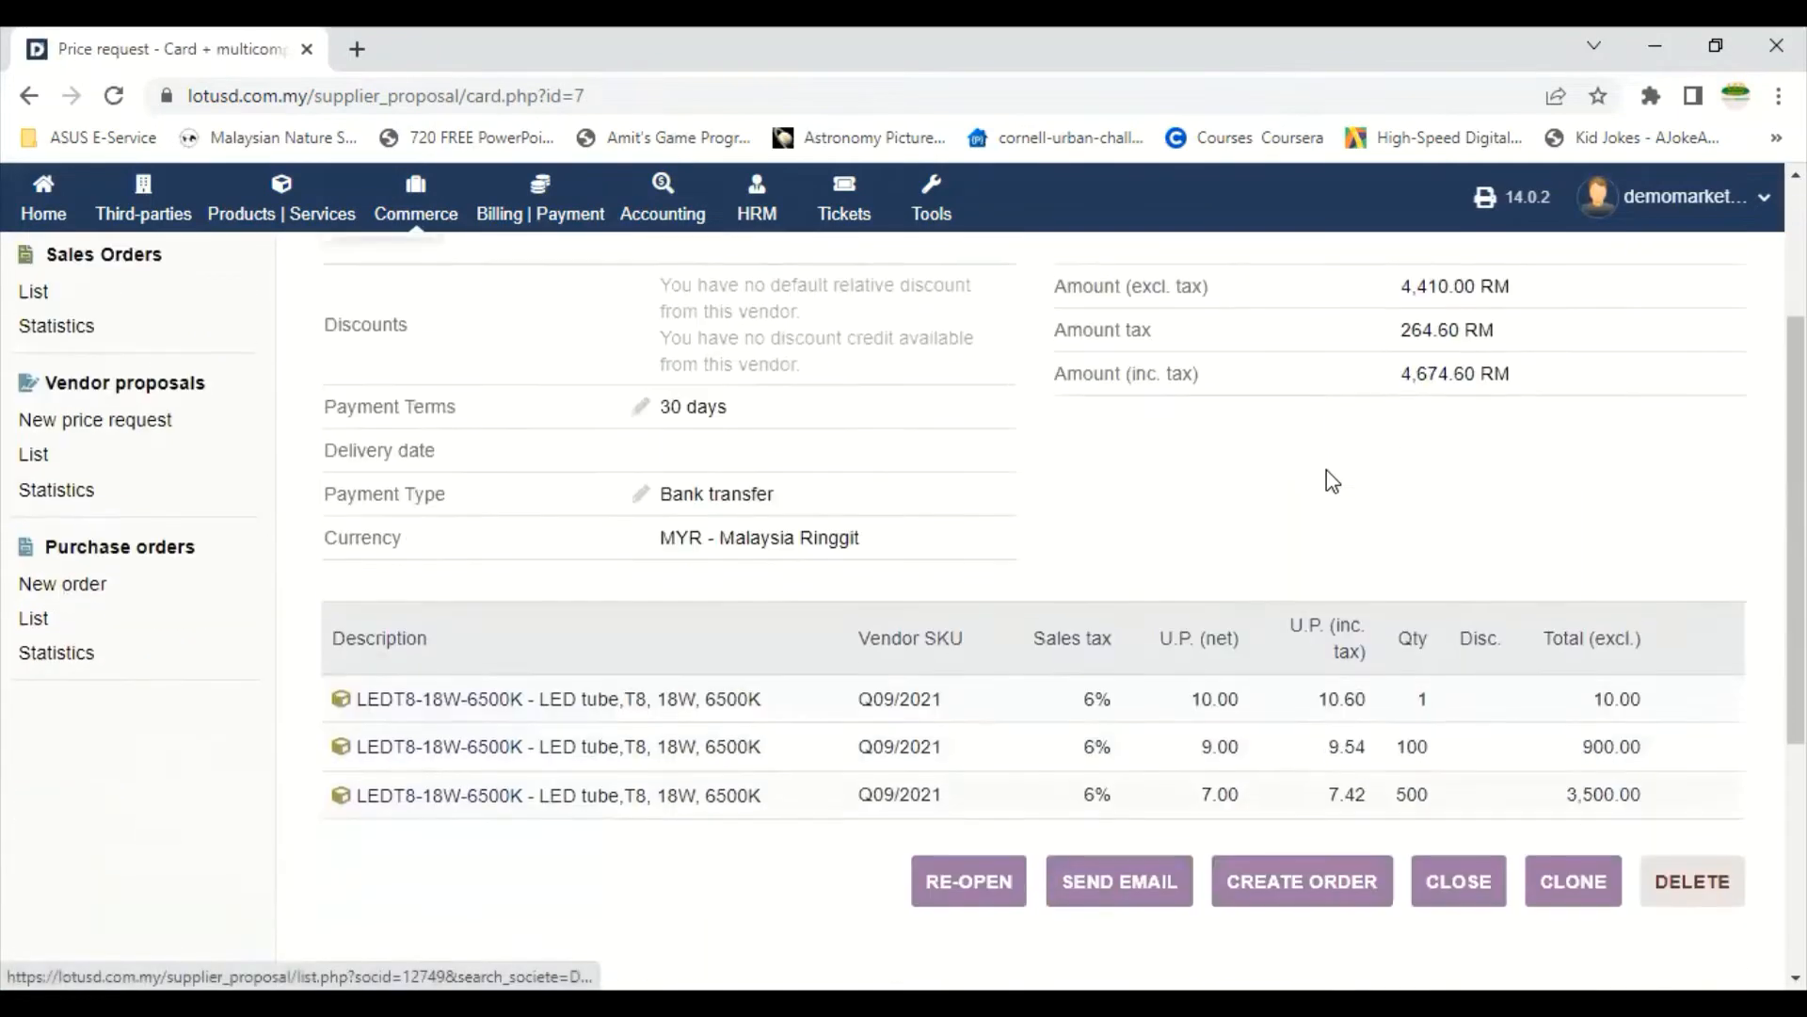
scroll(1168, 485, "up", 3)
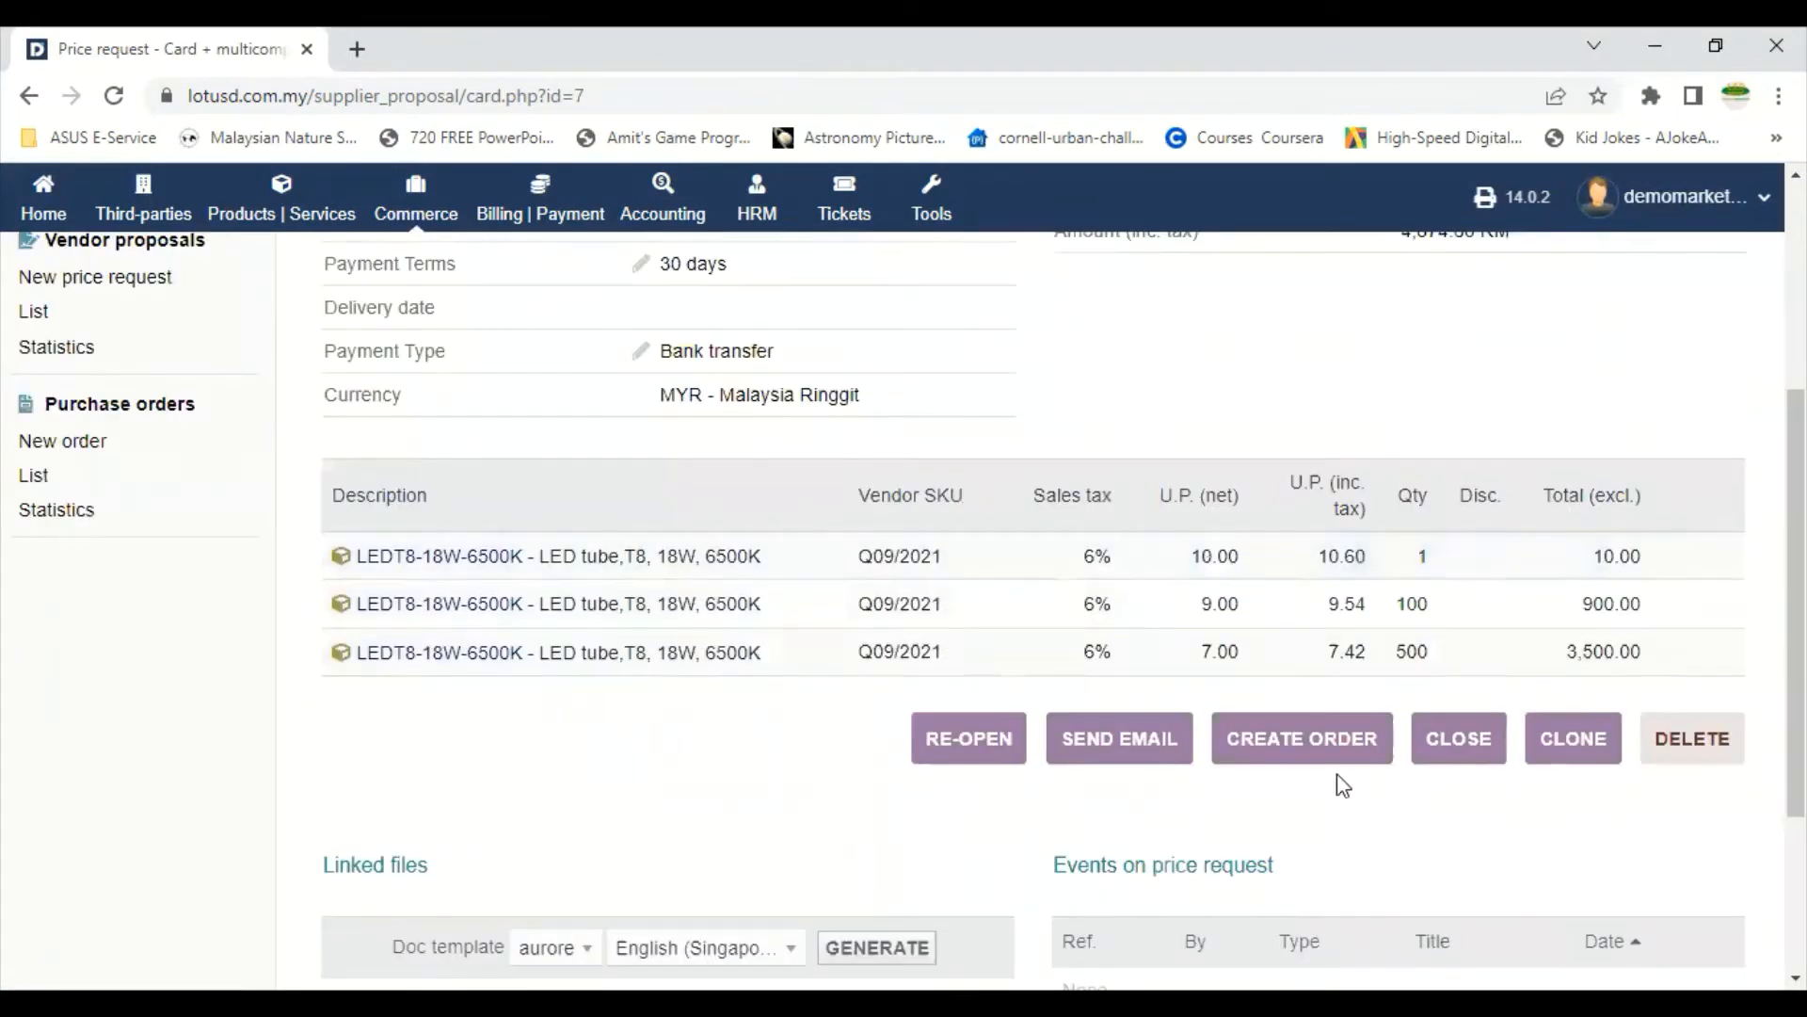
scroll(1694, 563, "up", 2)
scroll(1697, 563, "up", 3)
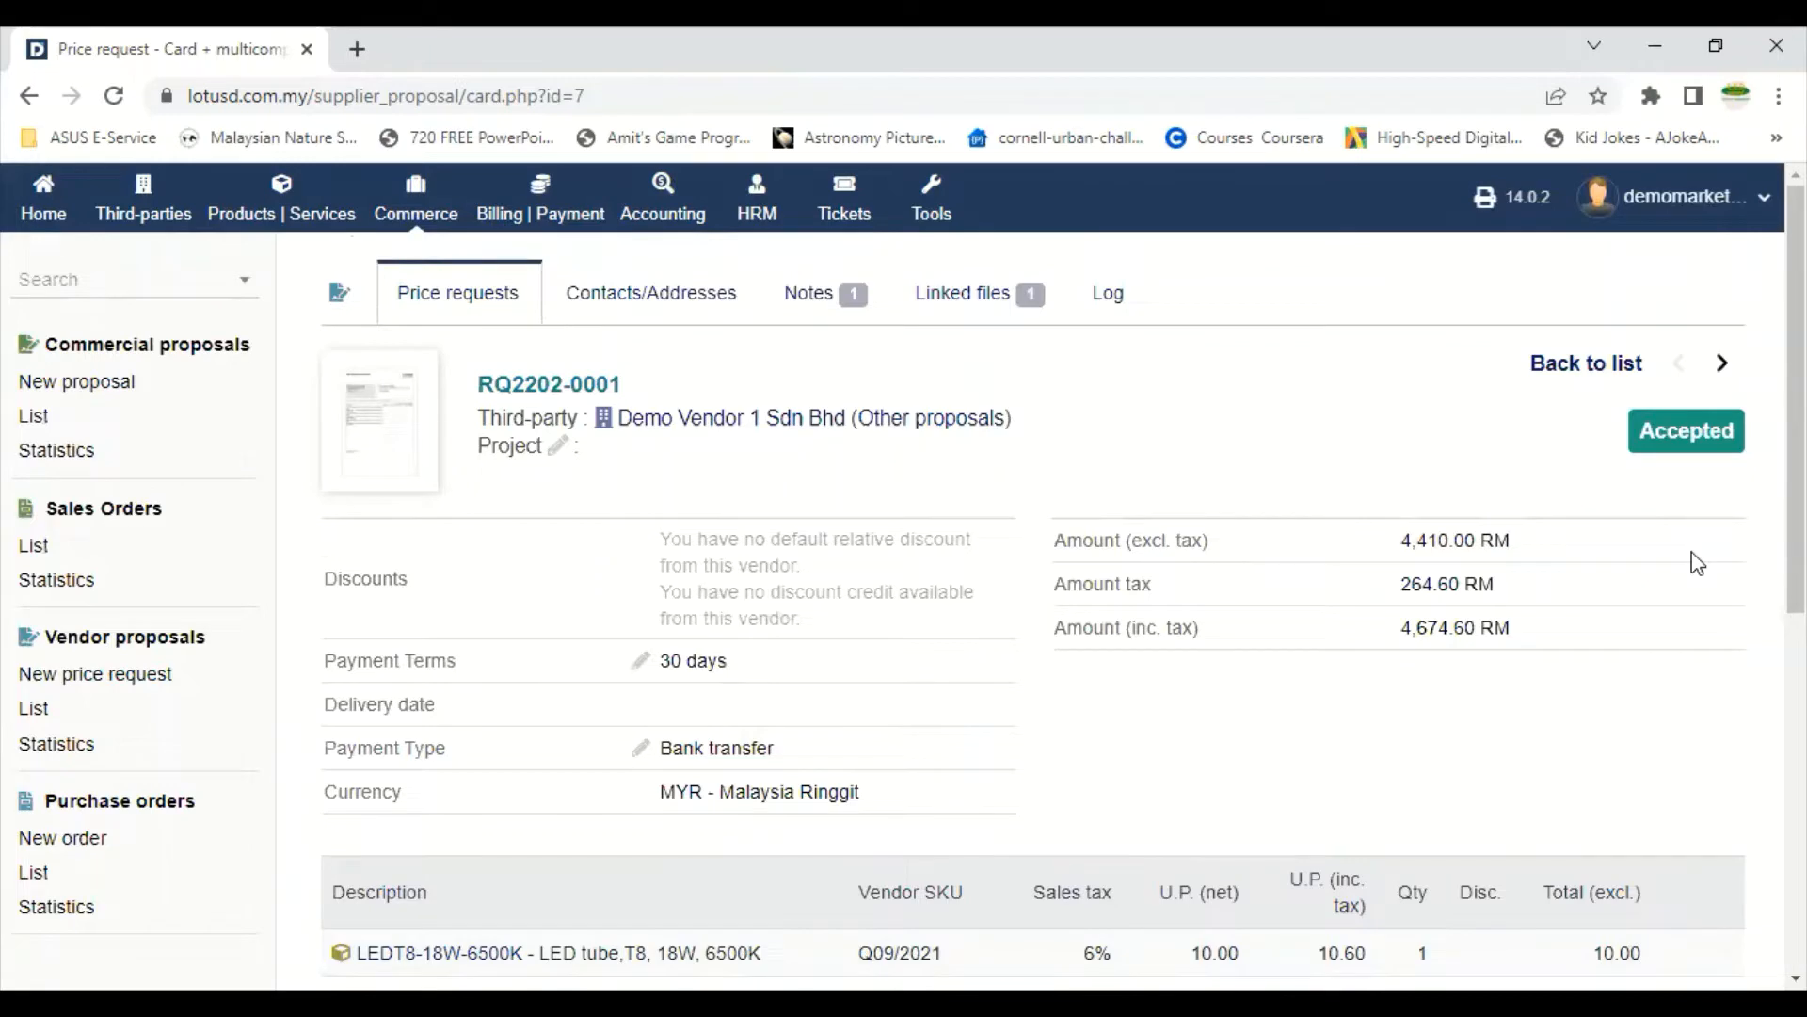
- Return from the price request card to the list of three vendor requests
left_click(1586, 364)
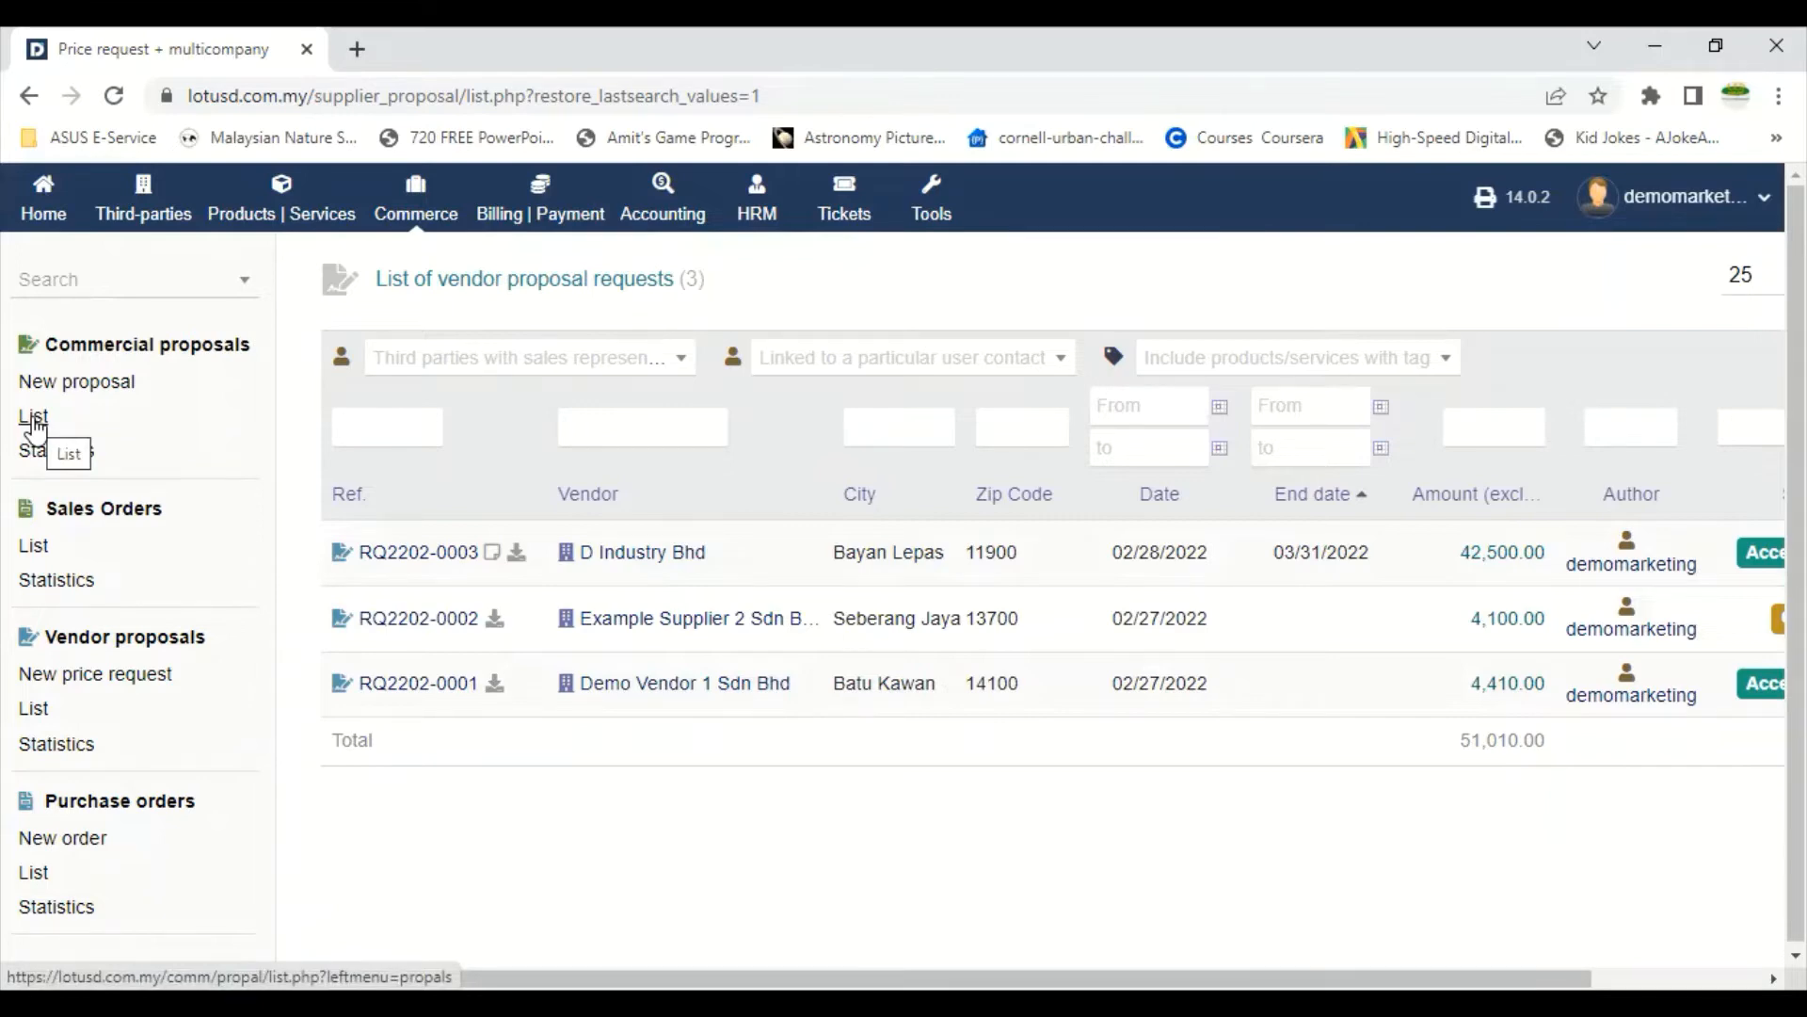
- Open signed proposal PR2202-0002 for Prospect 1 Sdn Bhd from the commercial proposals list
left_click(36, 424)
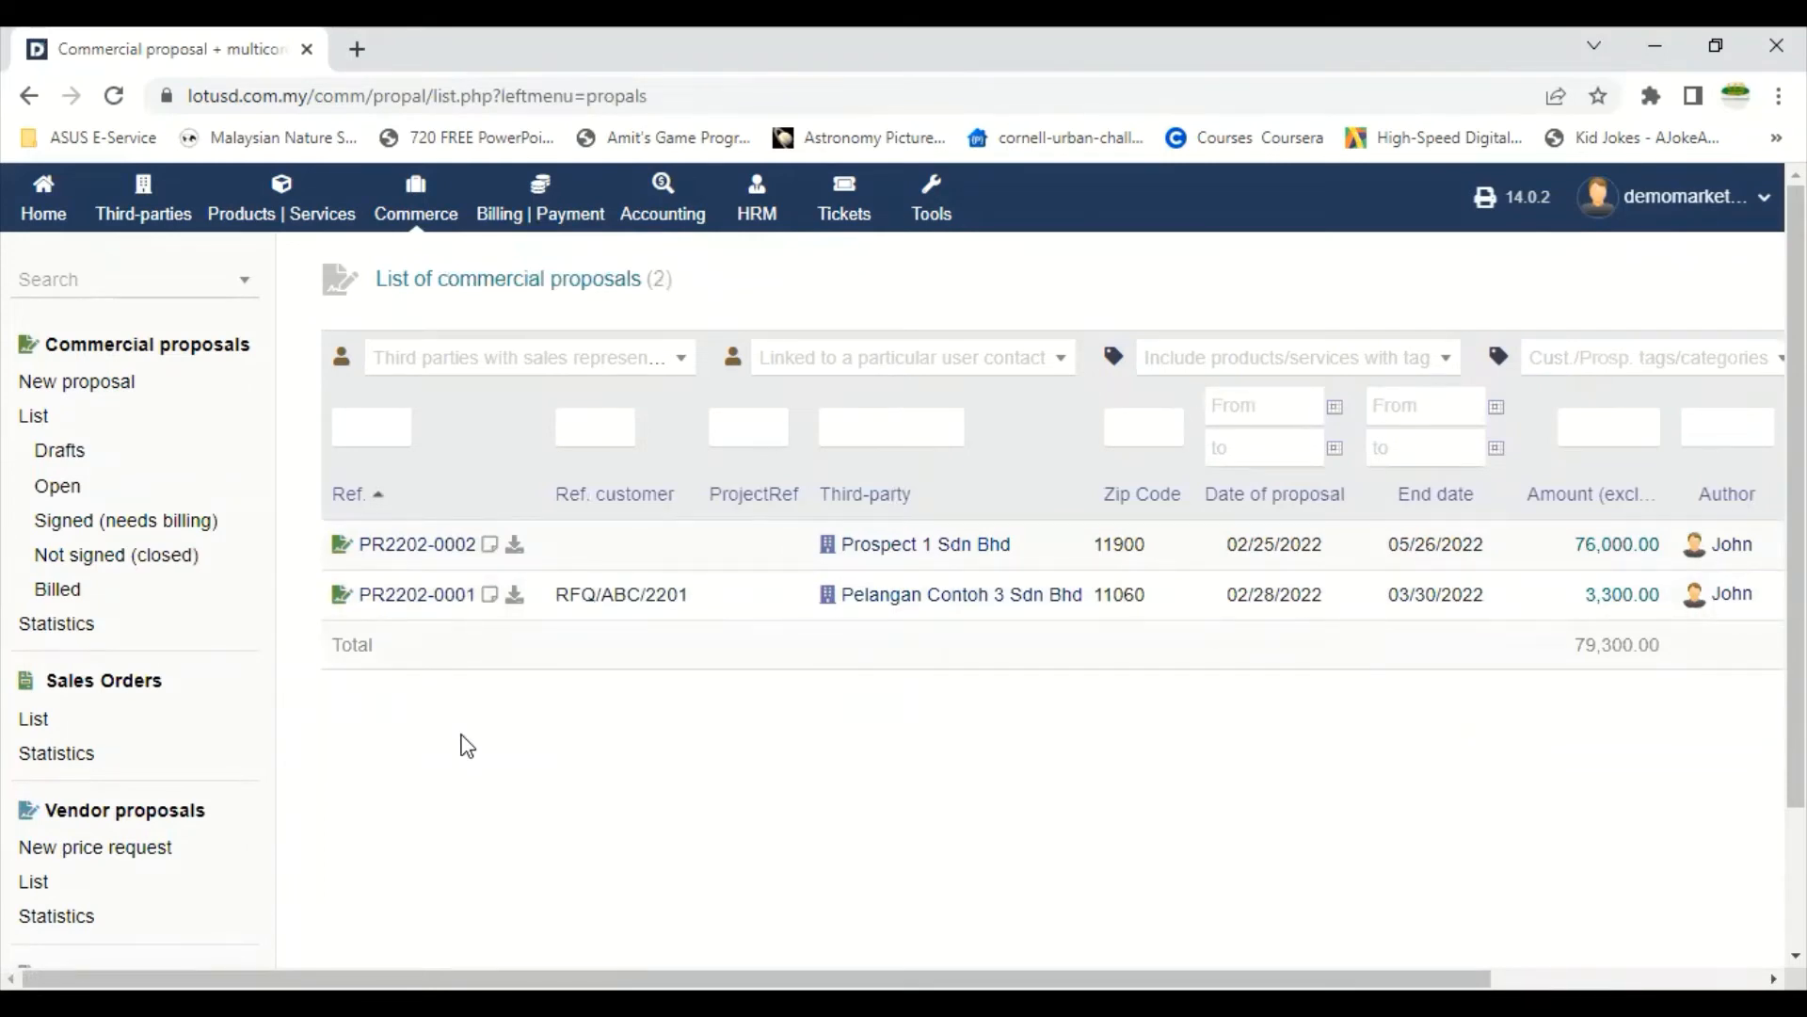
left_click(420, 549)
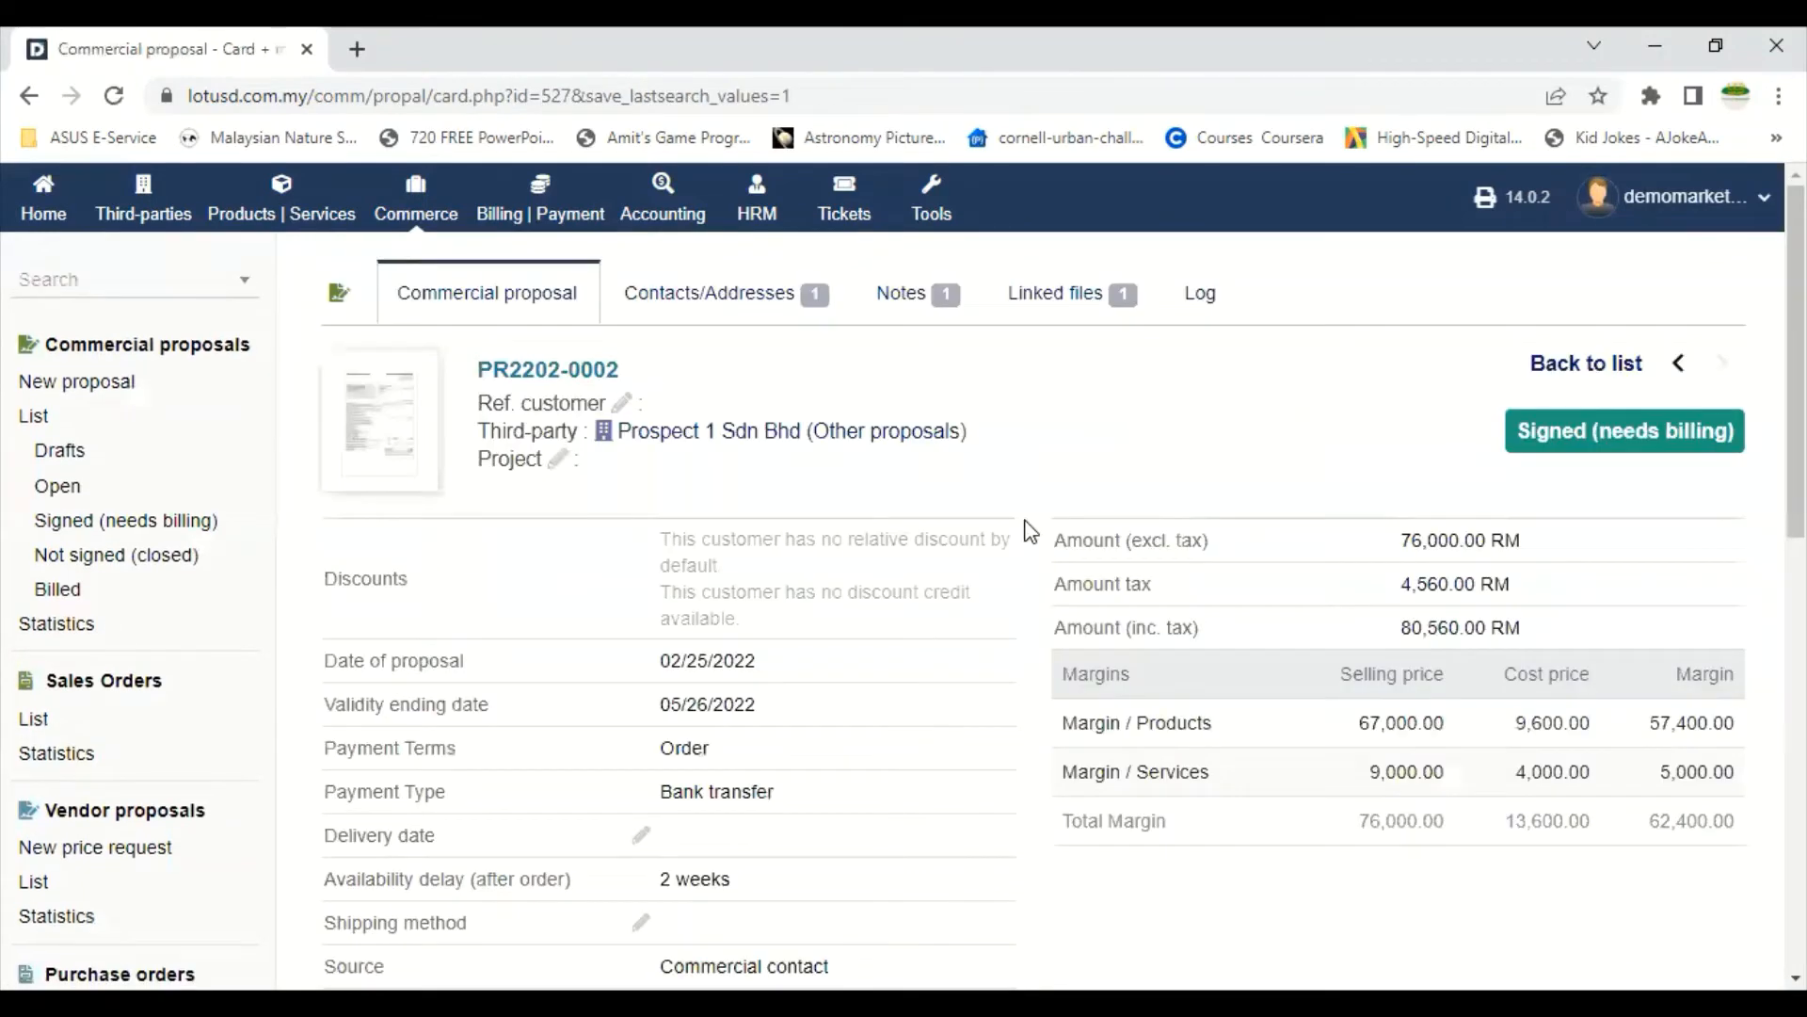
scroll(1031, 530, "down", 1)
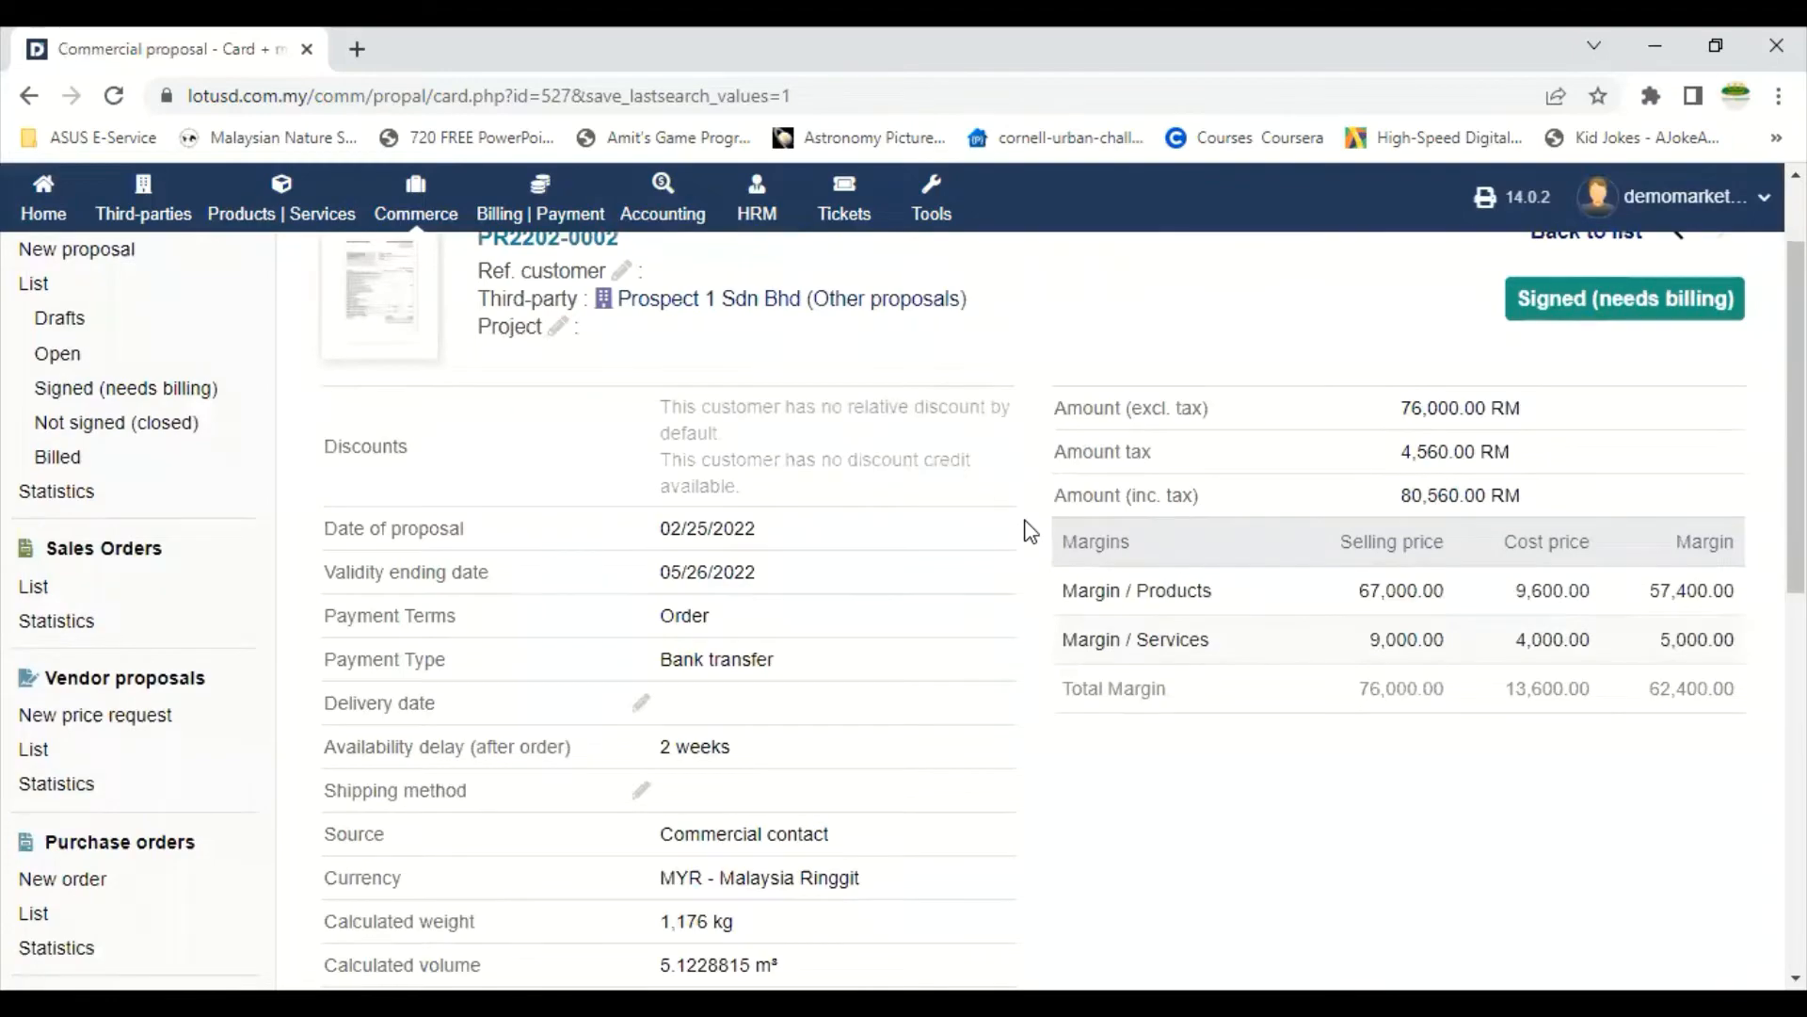
scroll(1031, 531, "down", 6)
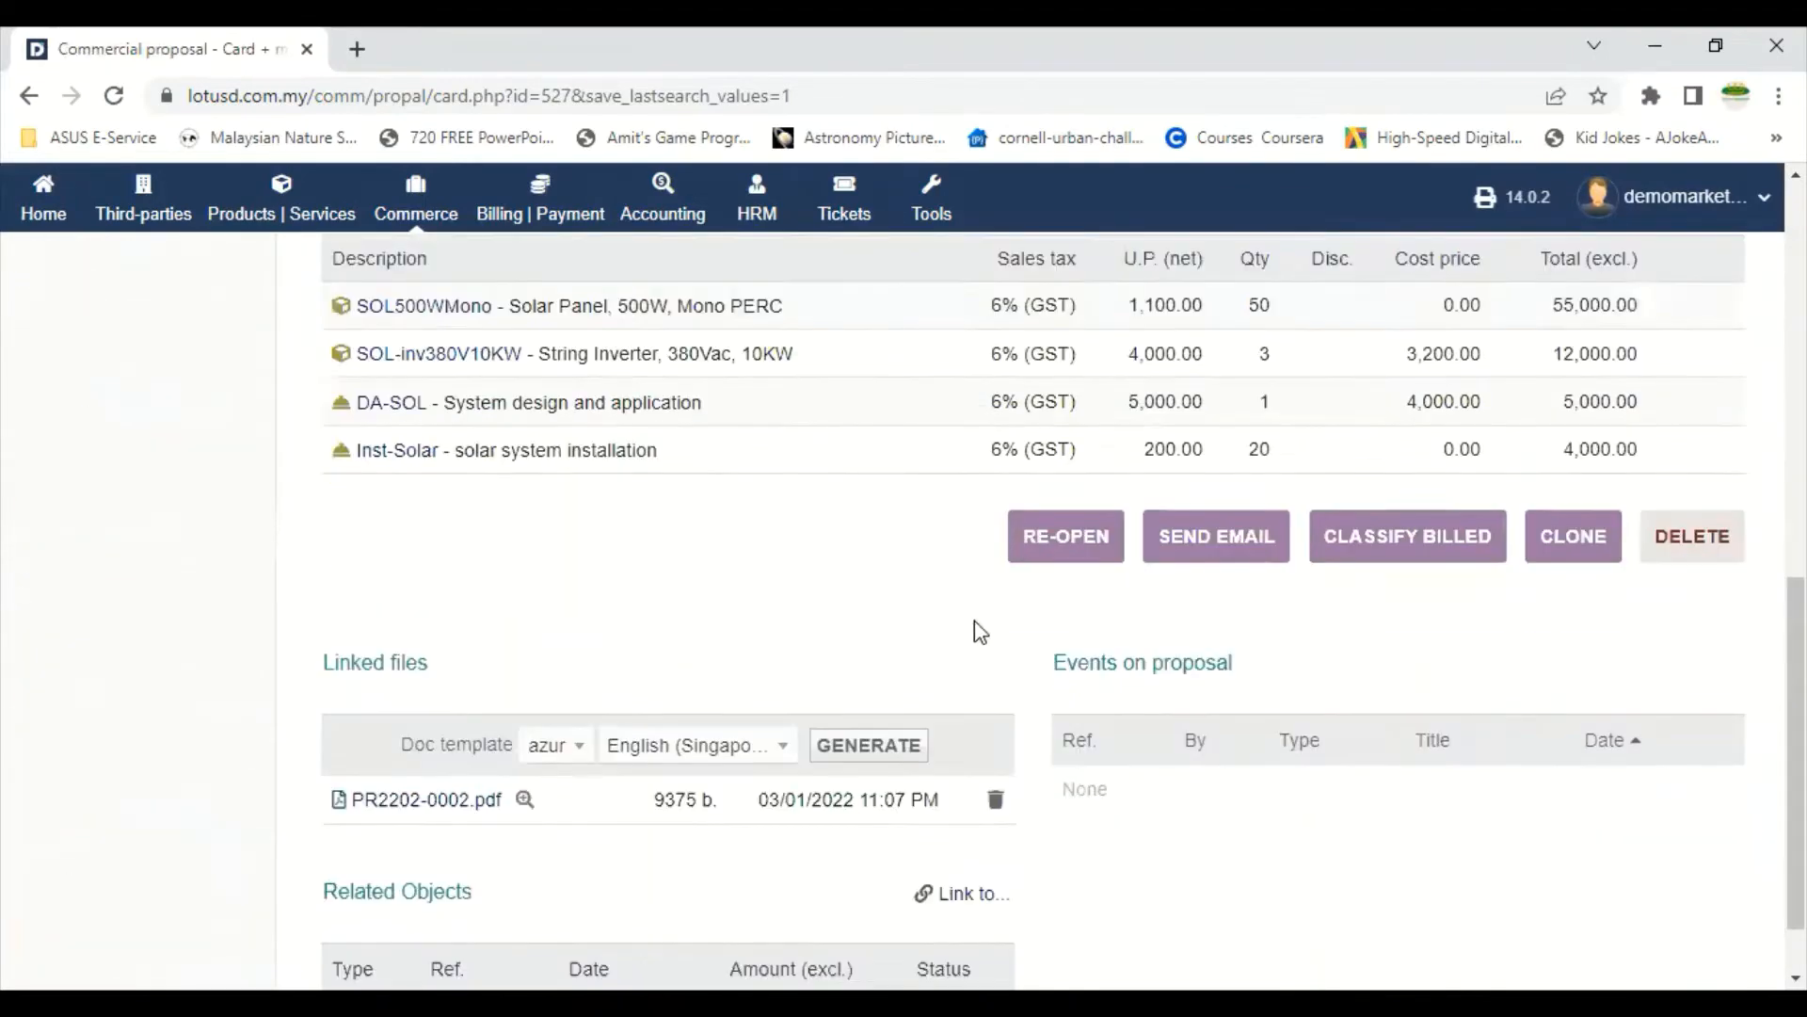
scroll(942, 666, "up", 4)
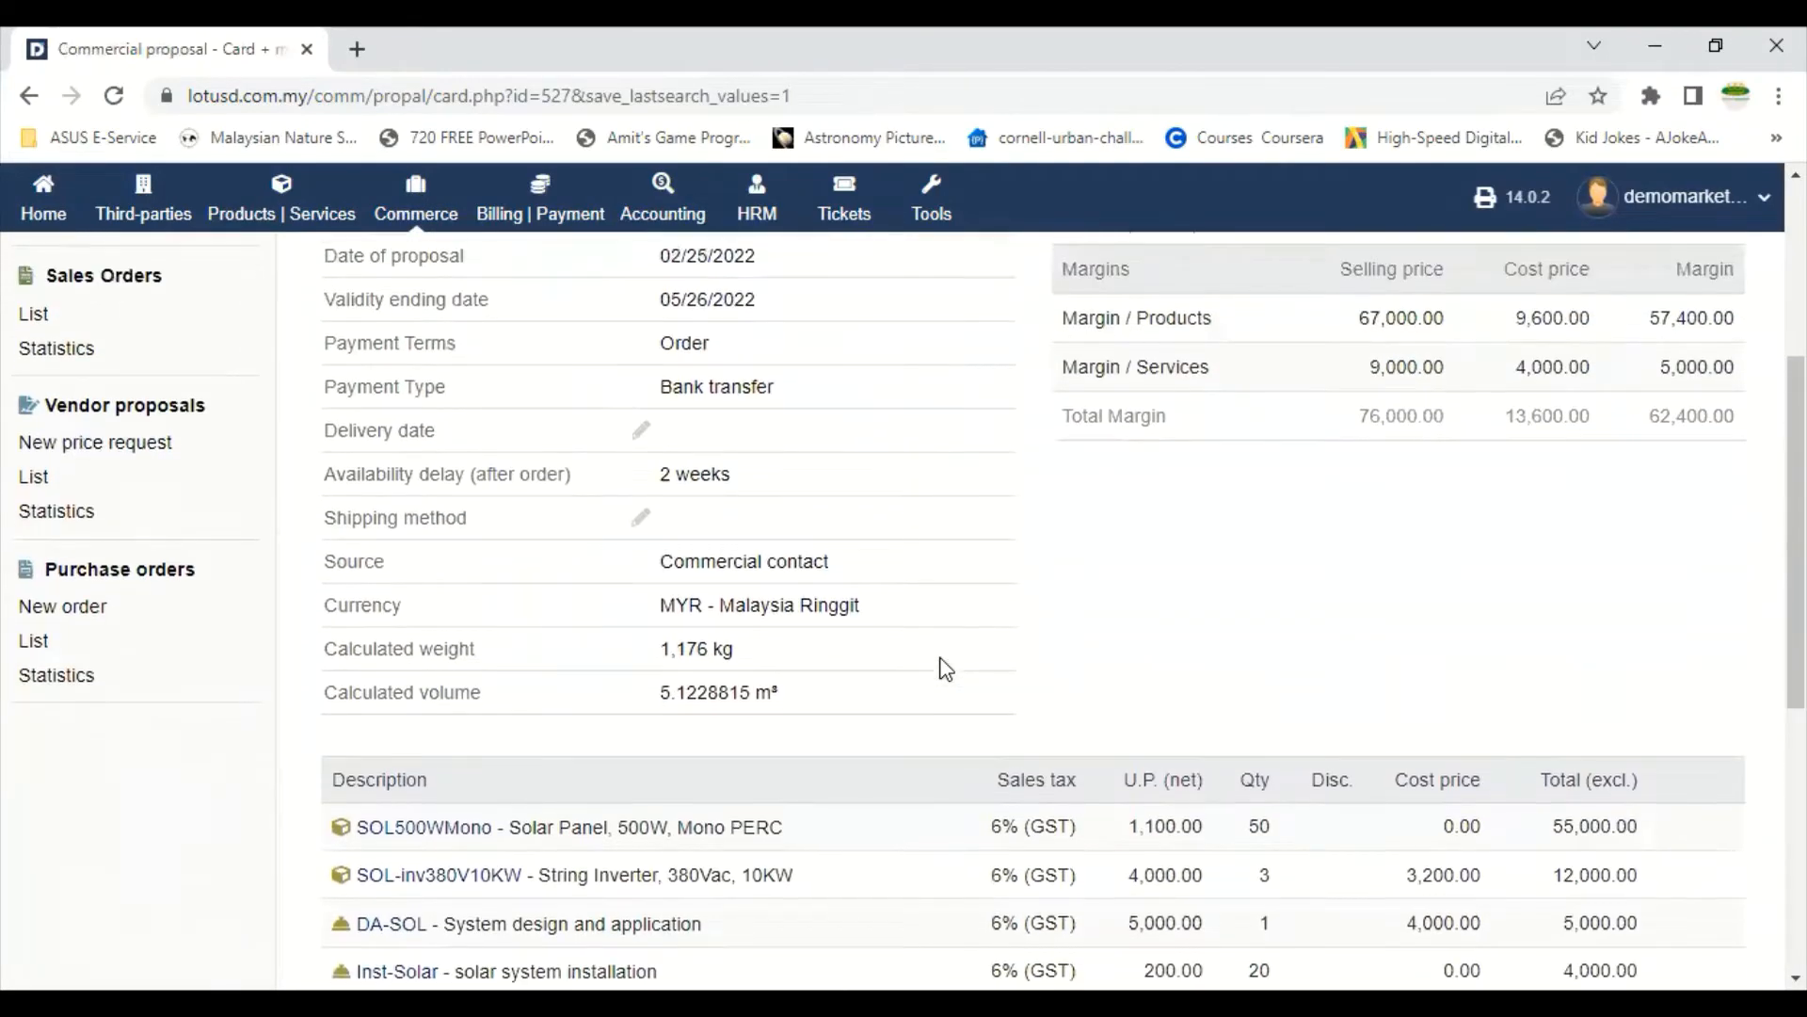
scroll(793, 452, "down", 3)
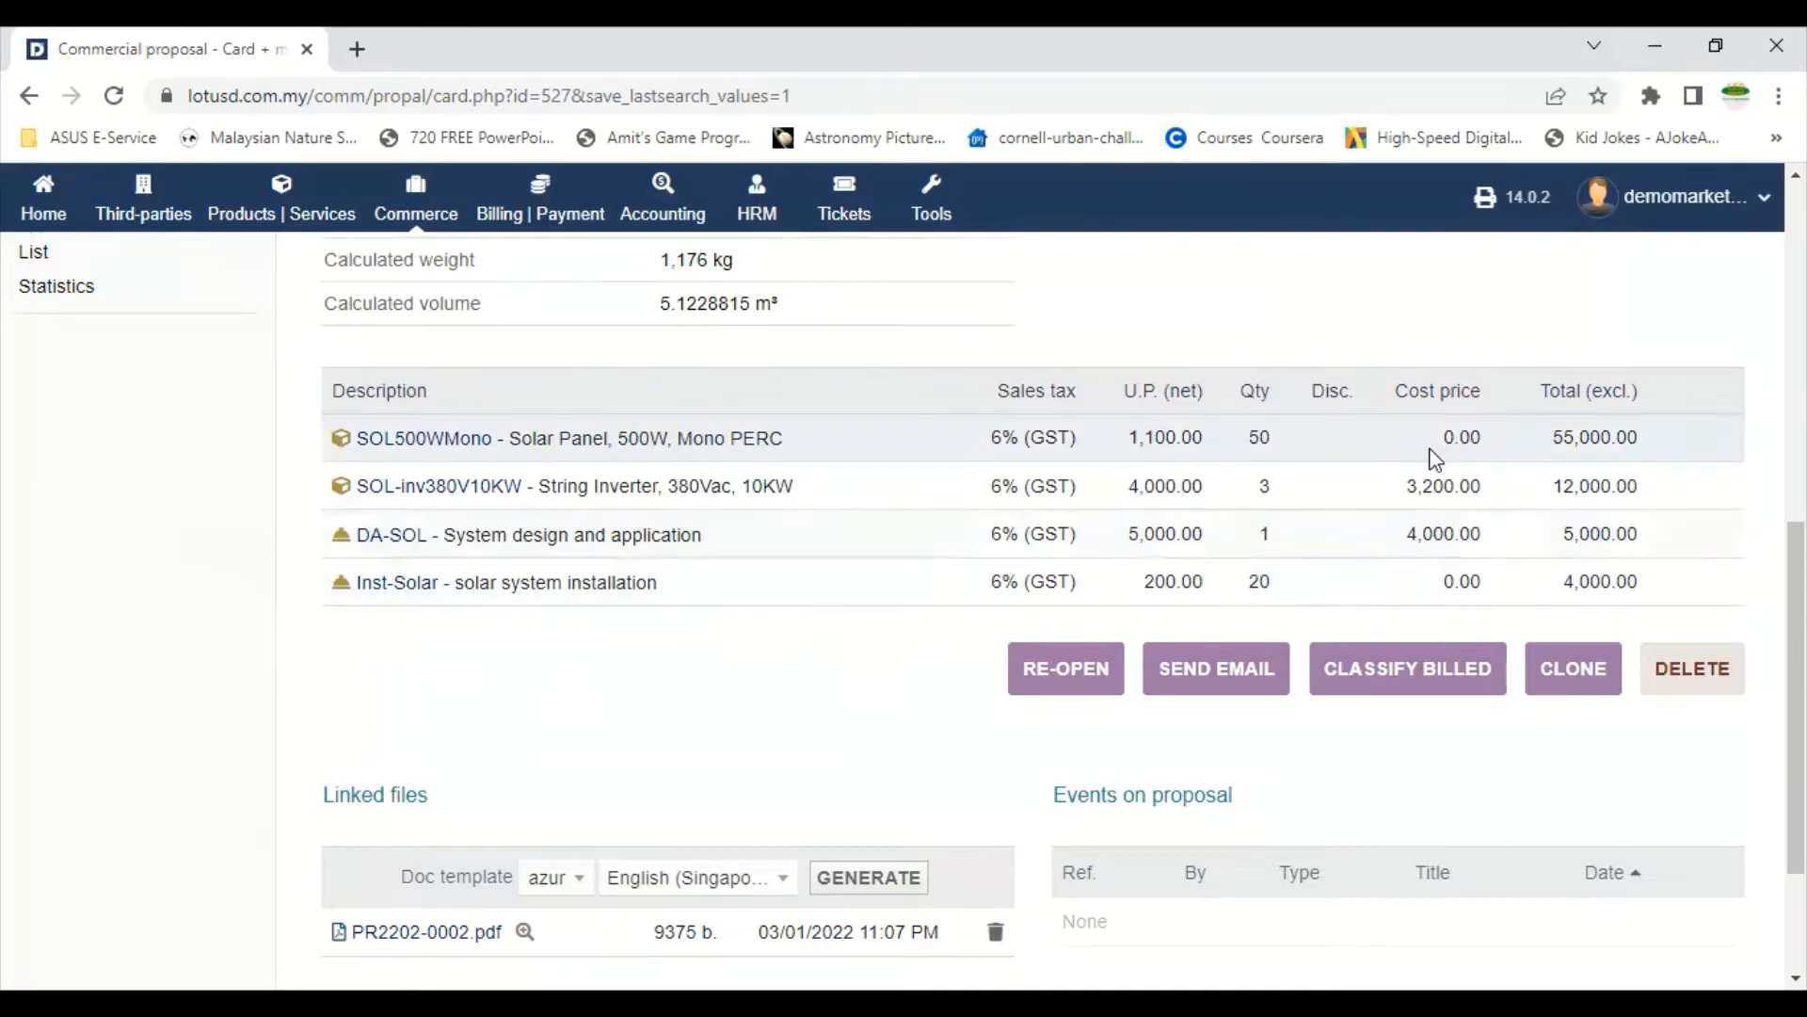
- Preview the linked file PR2202-0002.pdf from the proposal's Linked files section
scroll(1423, 469, "up", 6)
scroll(1421, 464, "up", 1)
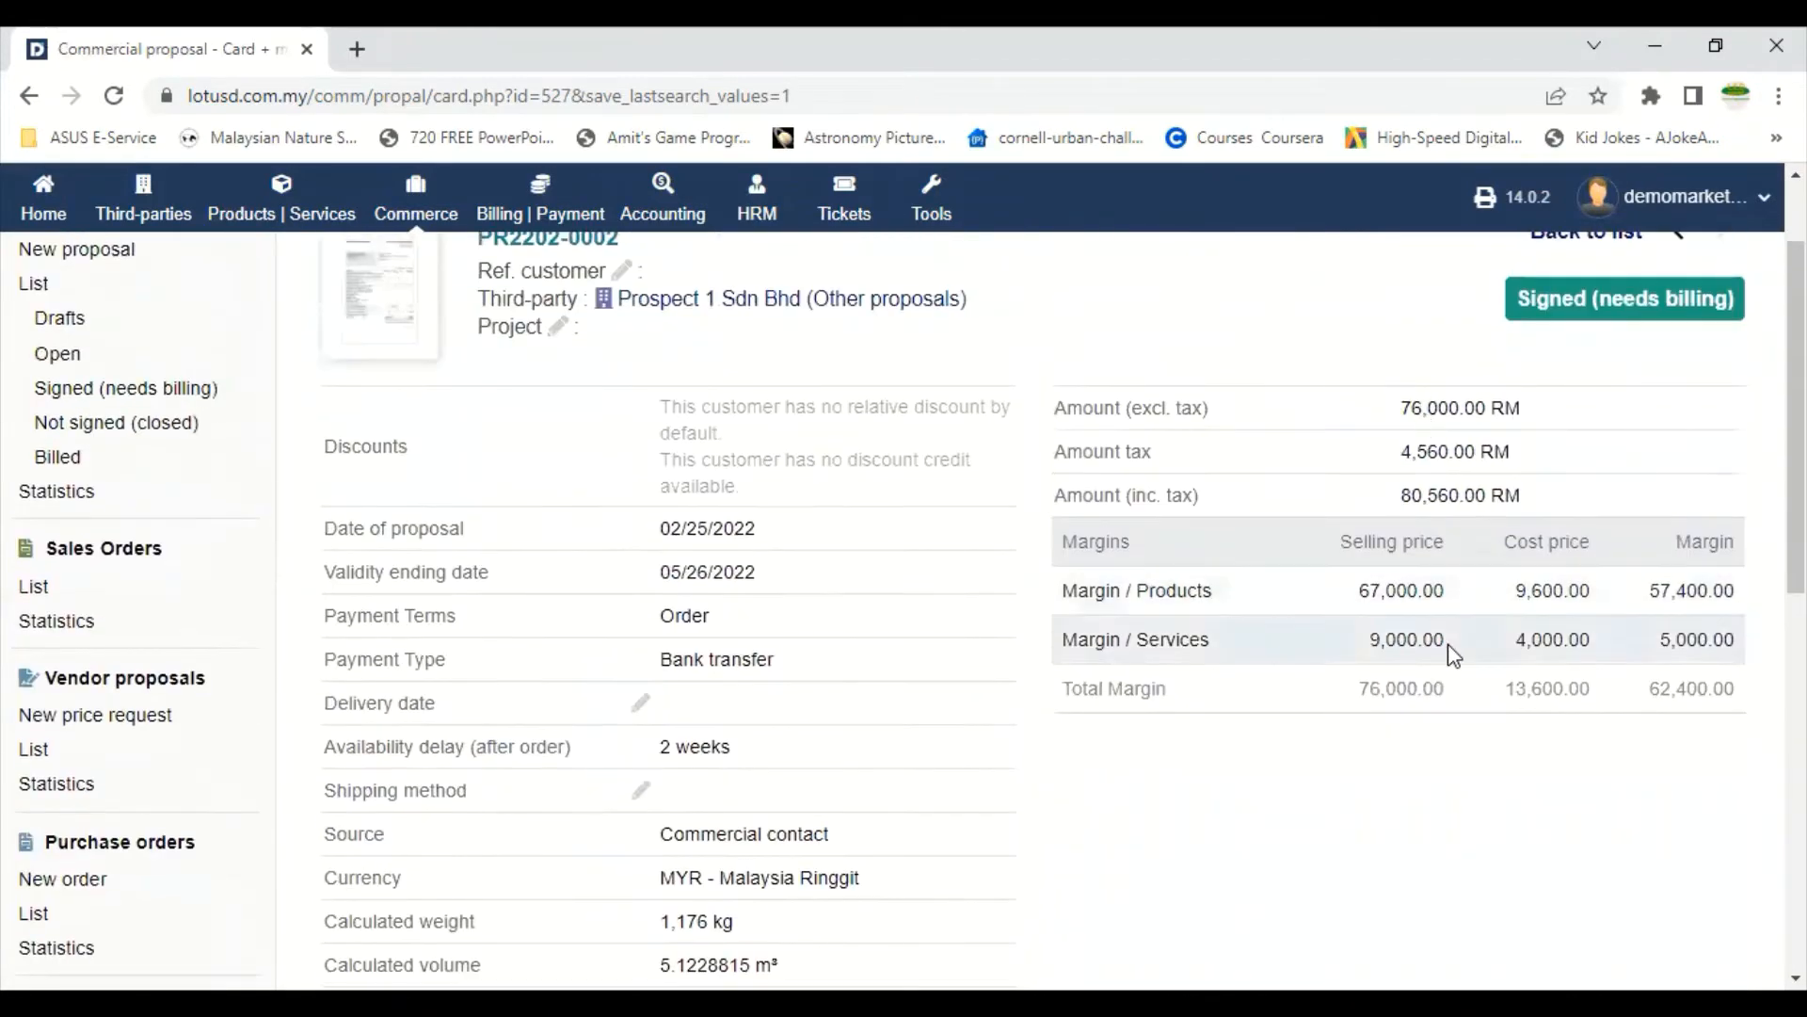
scroll(1449, 646, "down", 8)
scroll(1450, 647, "down", 2)
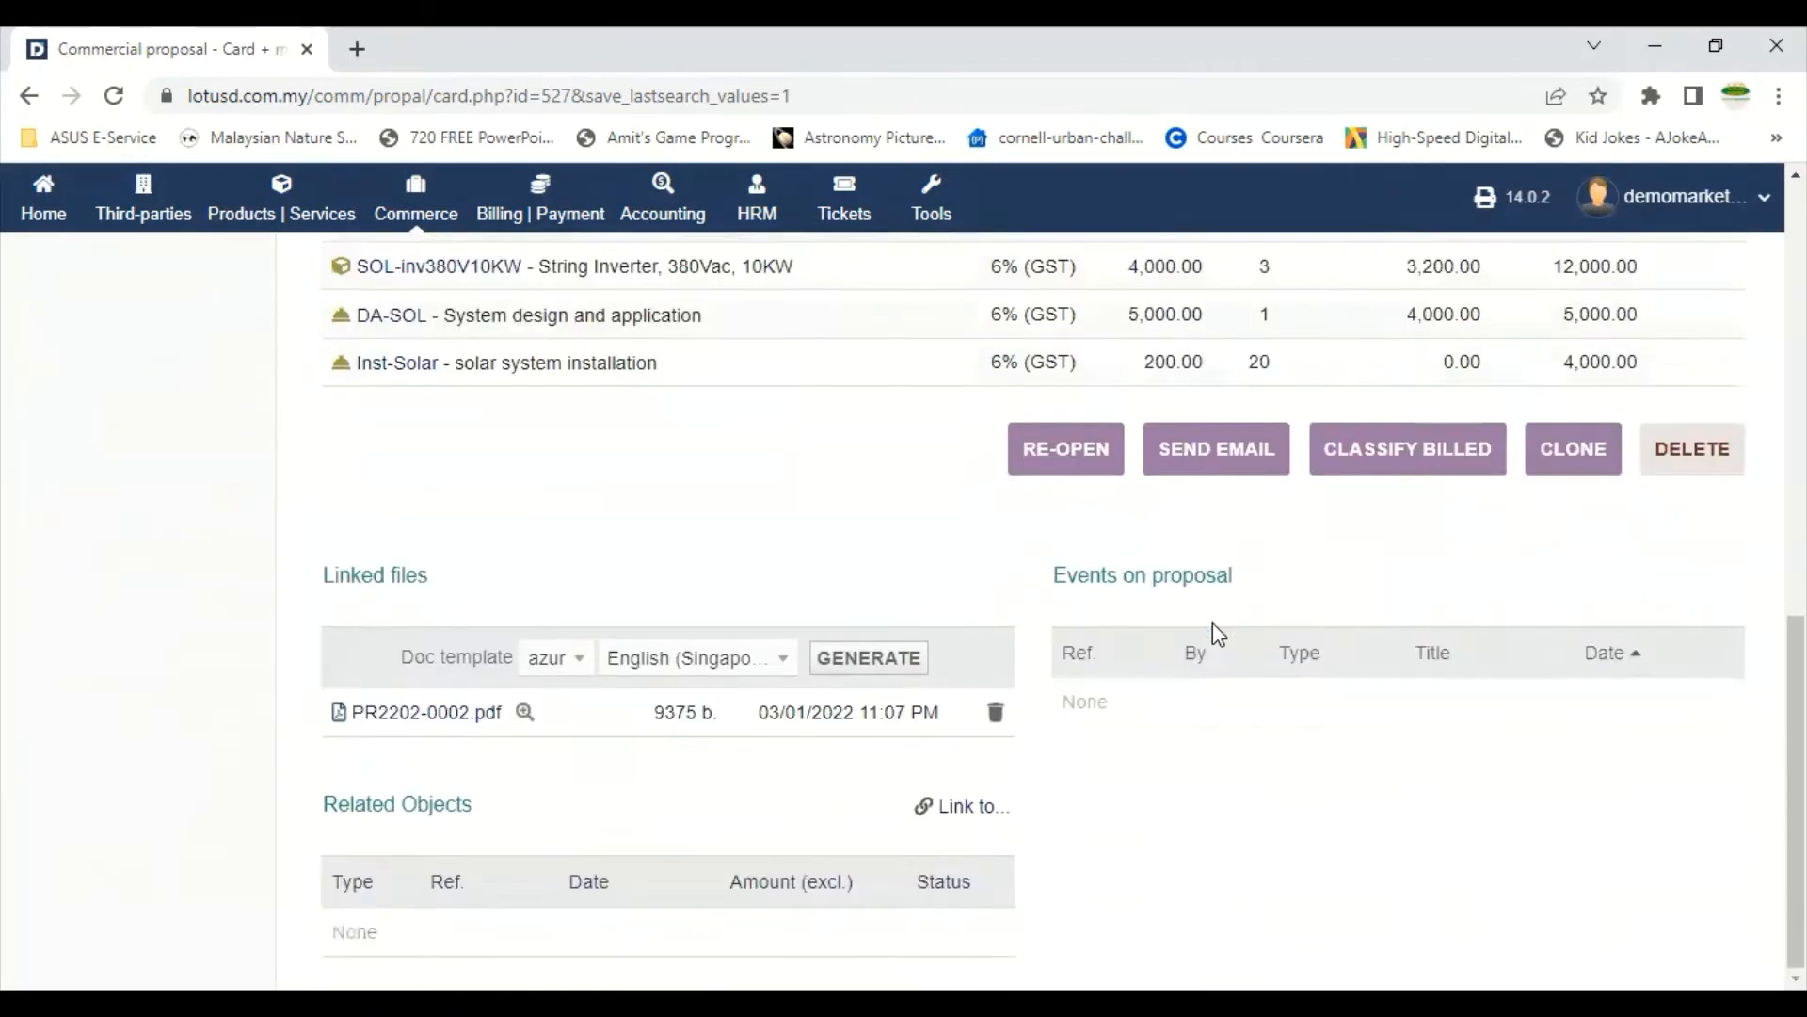
left_click(523, 712)
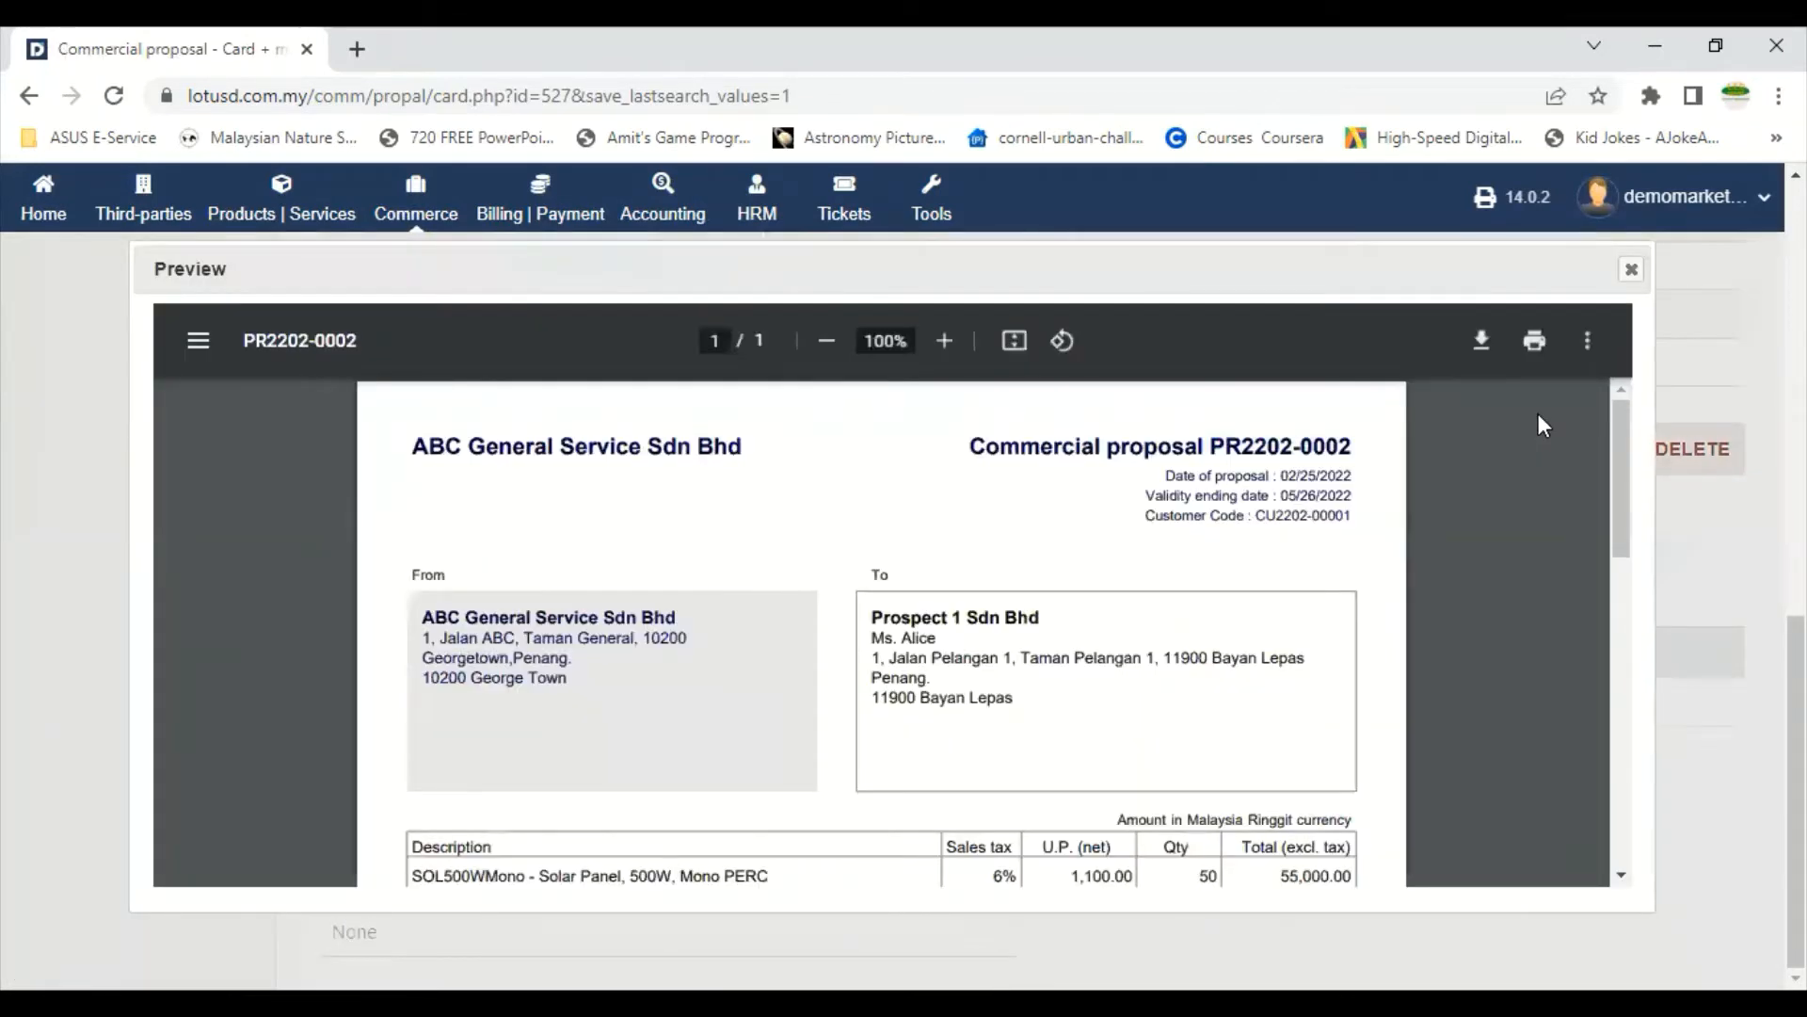
- Read through the PR2202-0002 PDF, close the preview and go back to the proposals list
scroll(1546, 432, "down", 3)
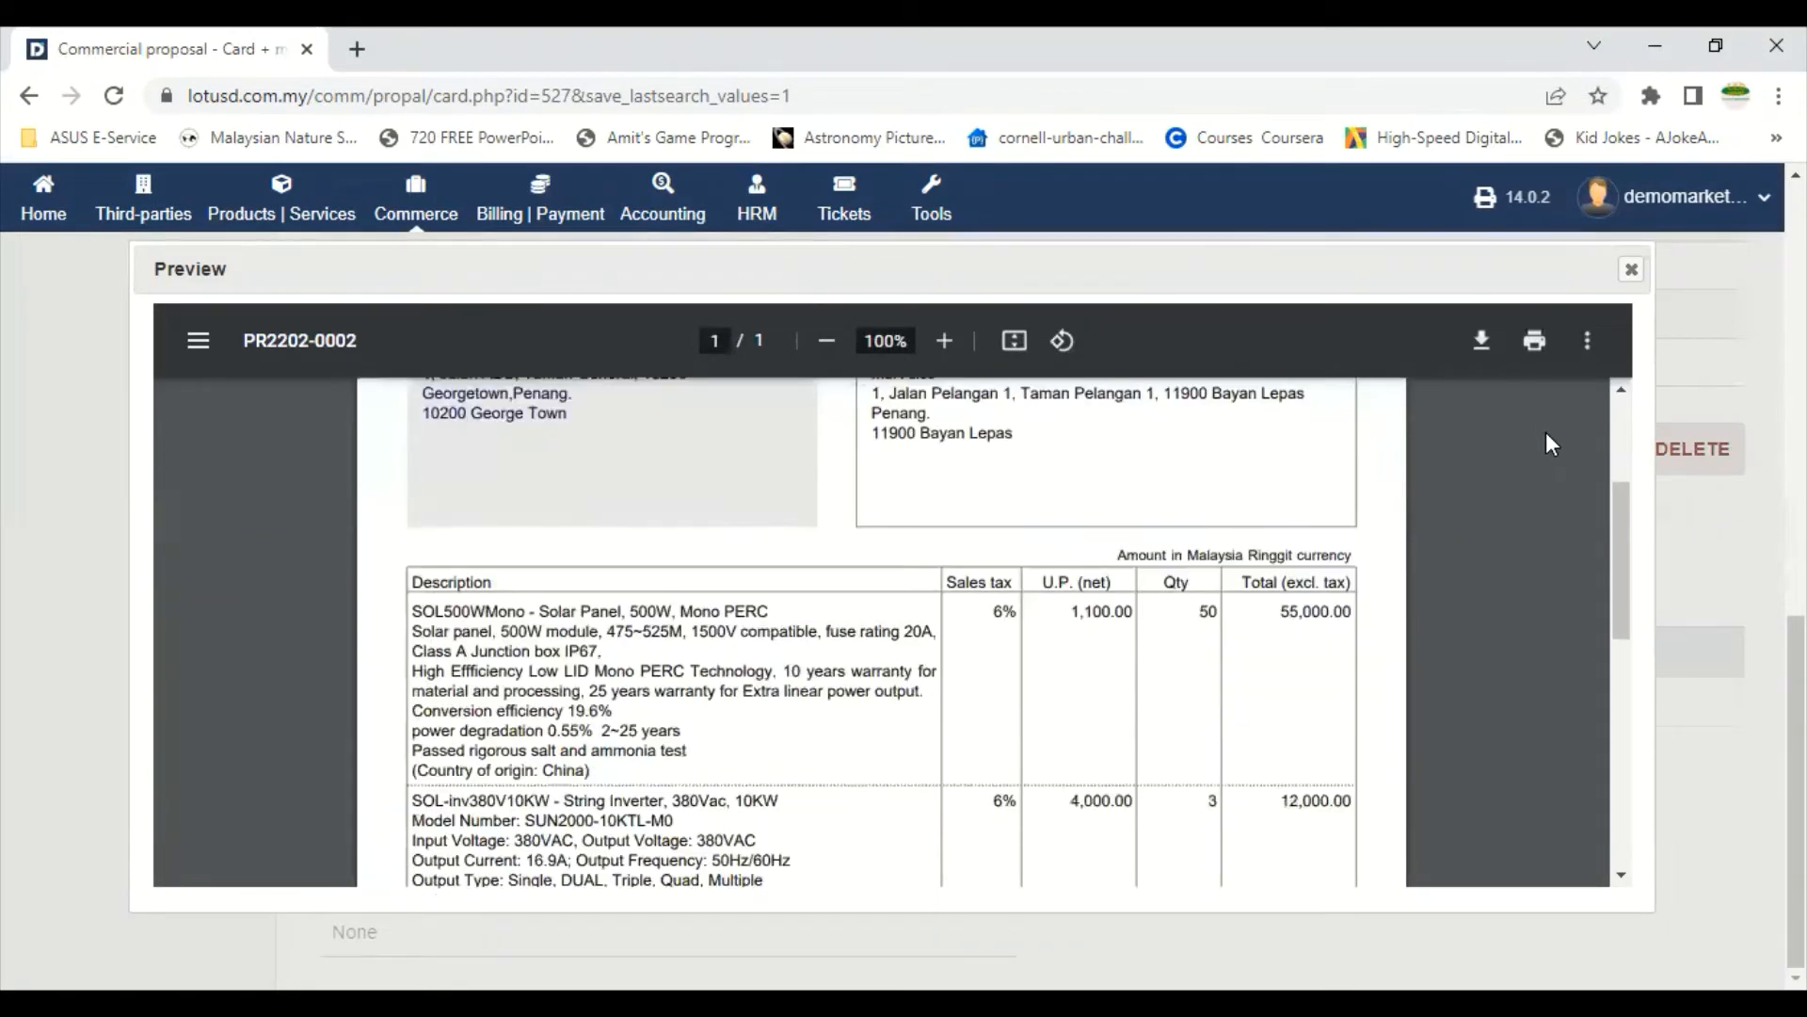
scroll(1546, 435, "down", 6)
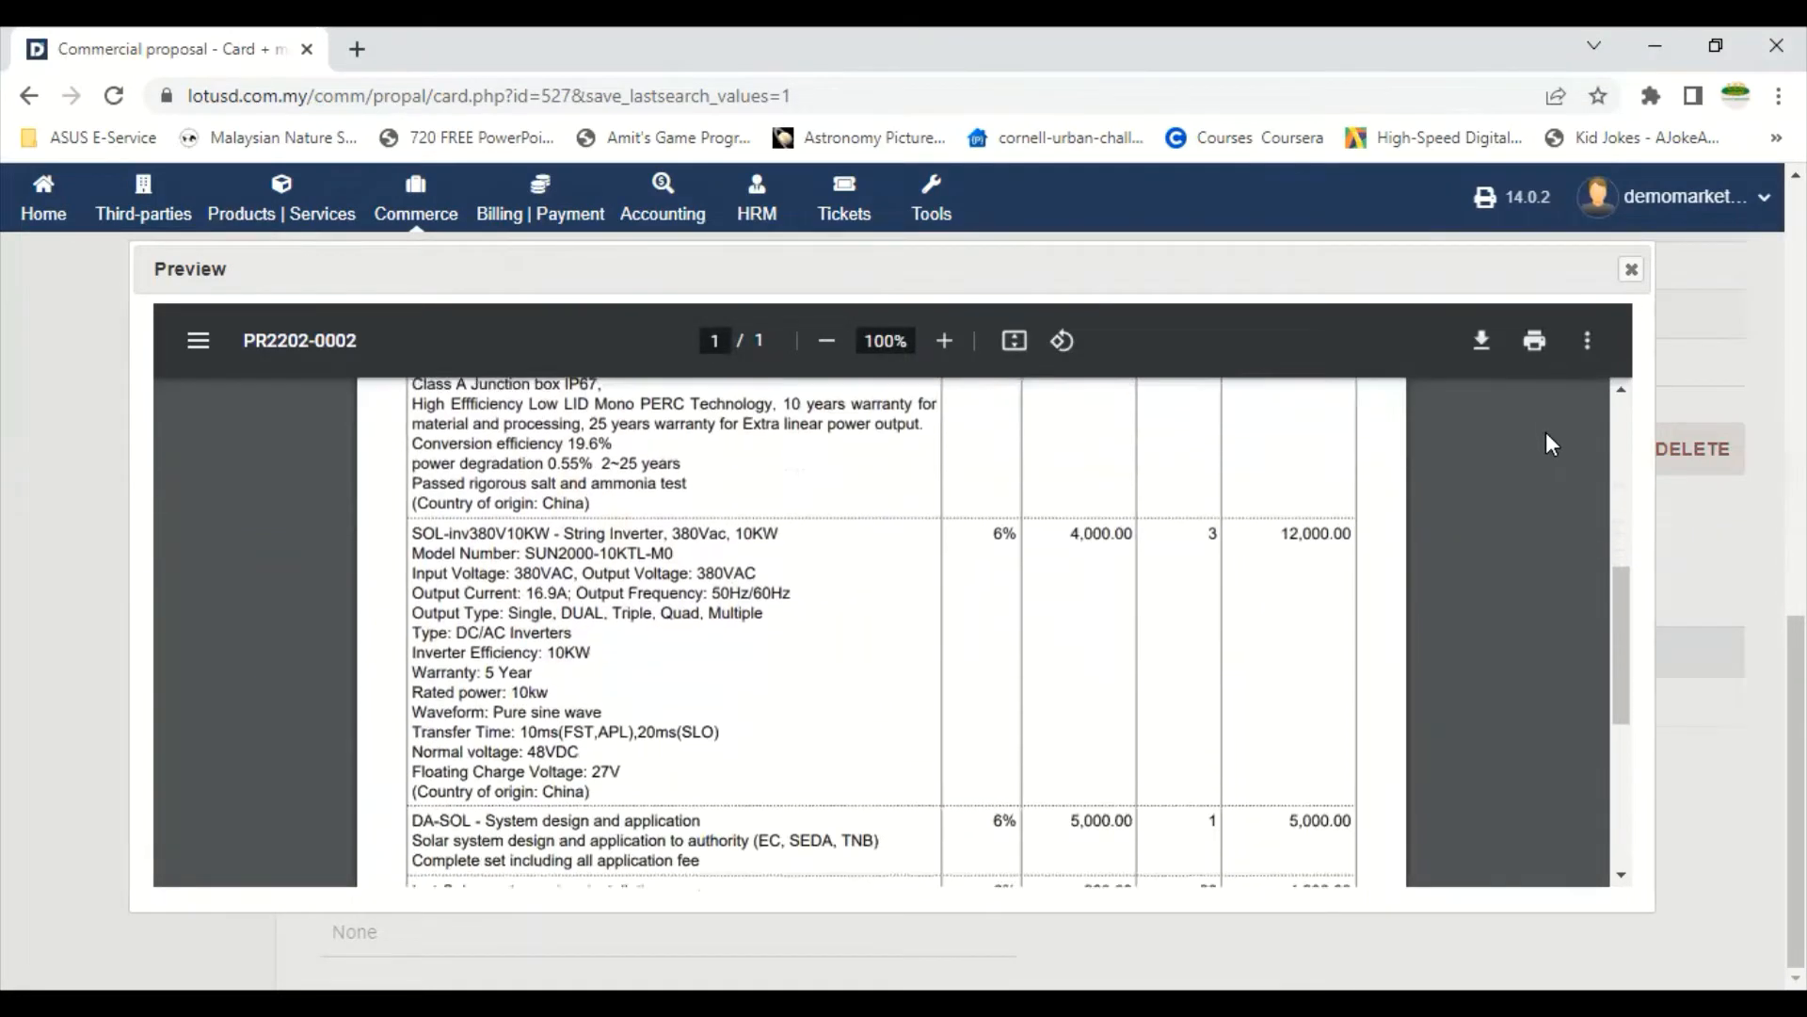
scroll(1546, 432, "up", 8)
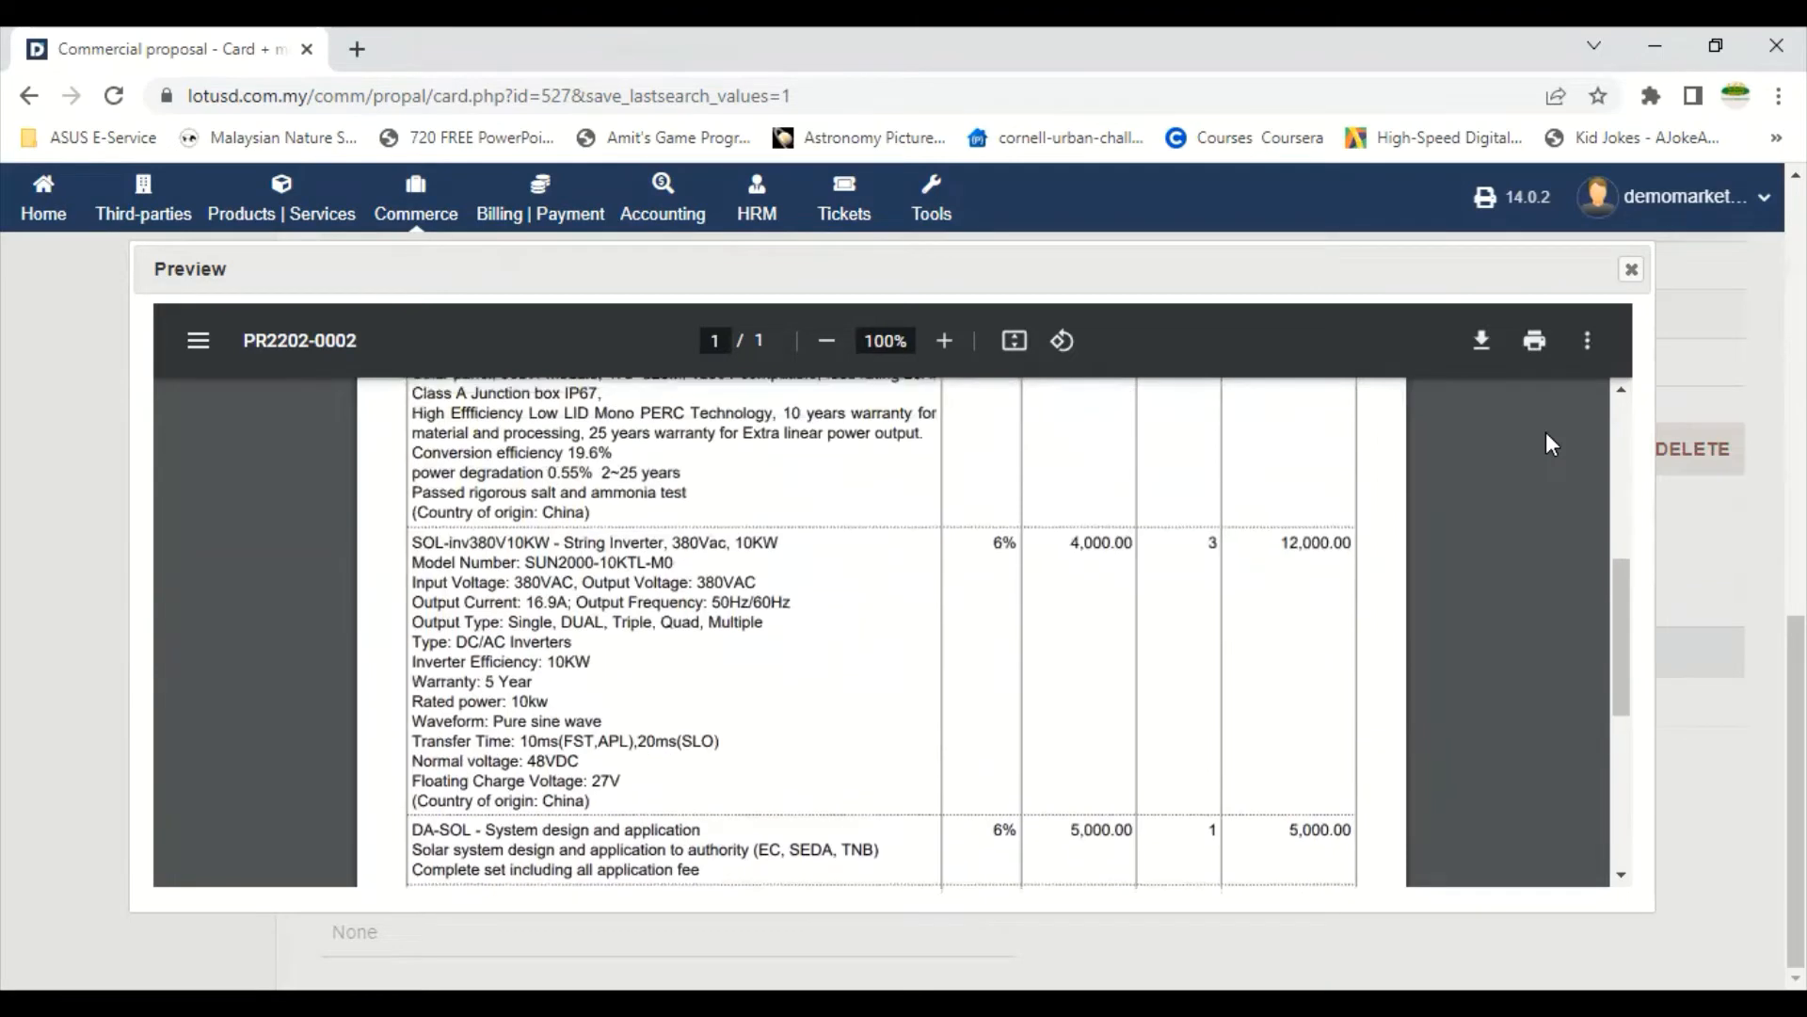
scroll(1546, 432, "up", 2)
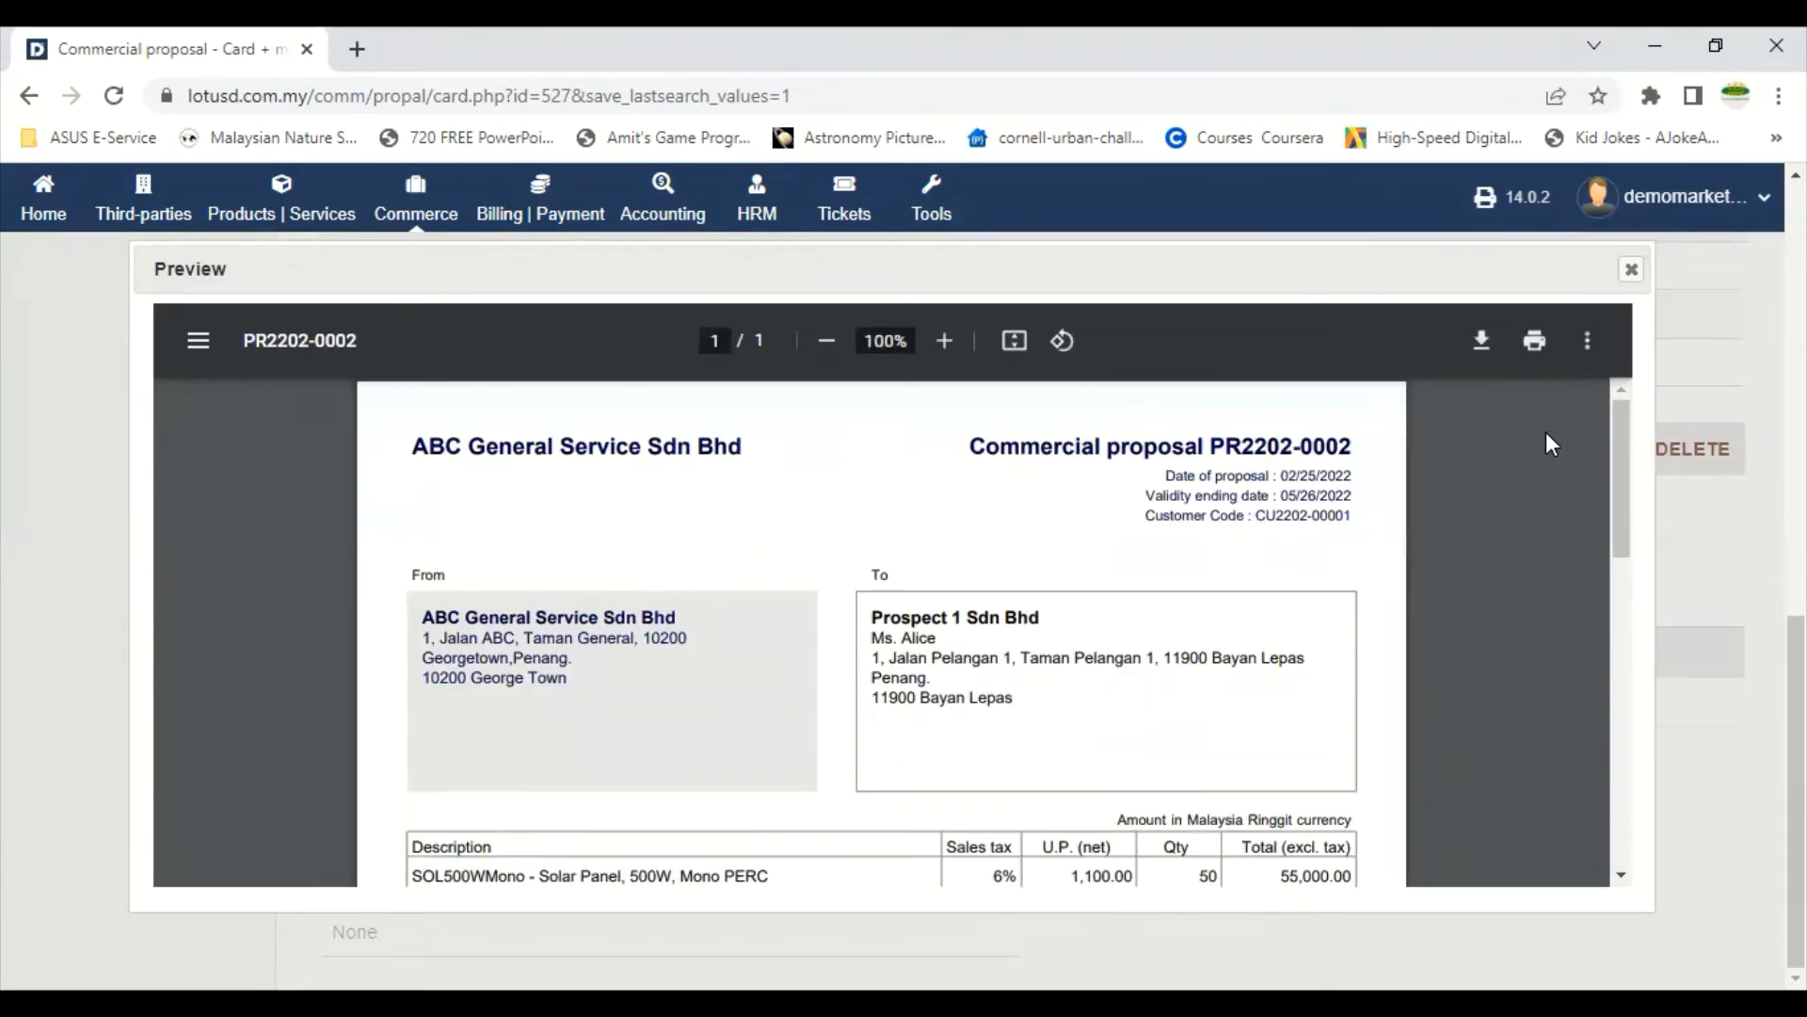
scroll(1545, 435, "down", 8)
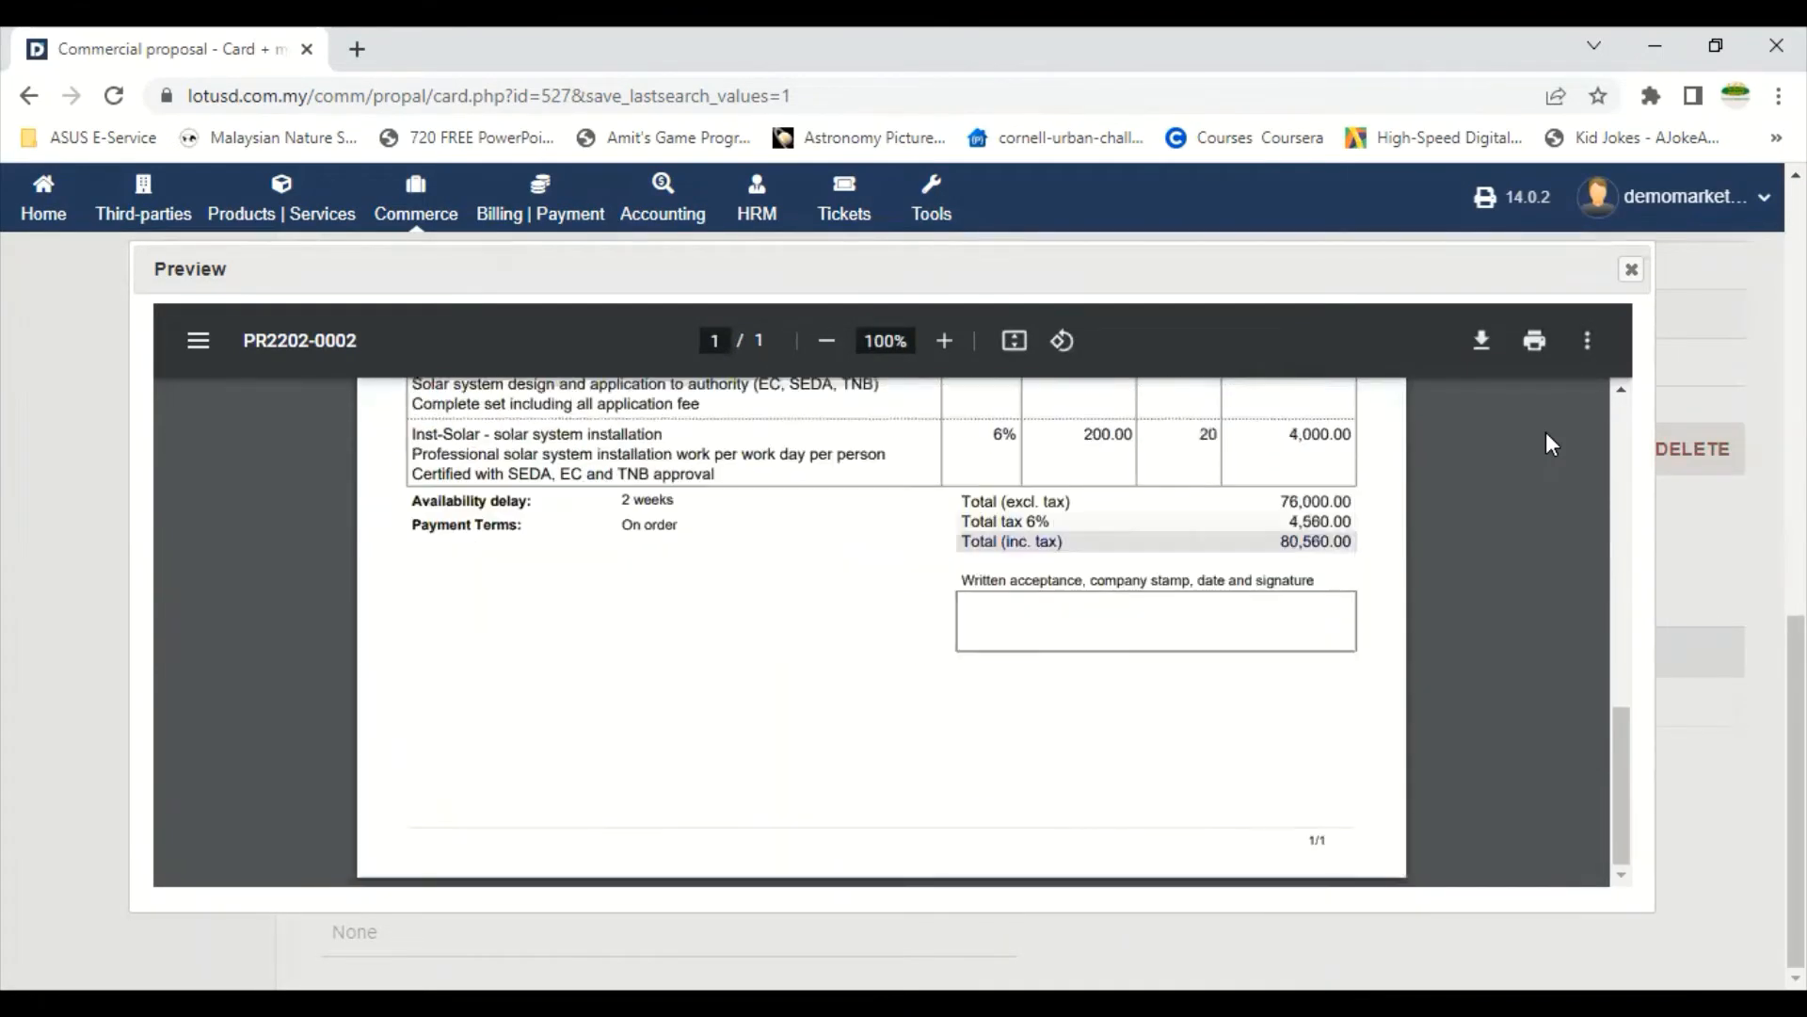
left_click(1632, 269)
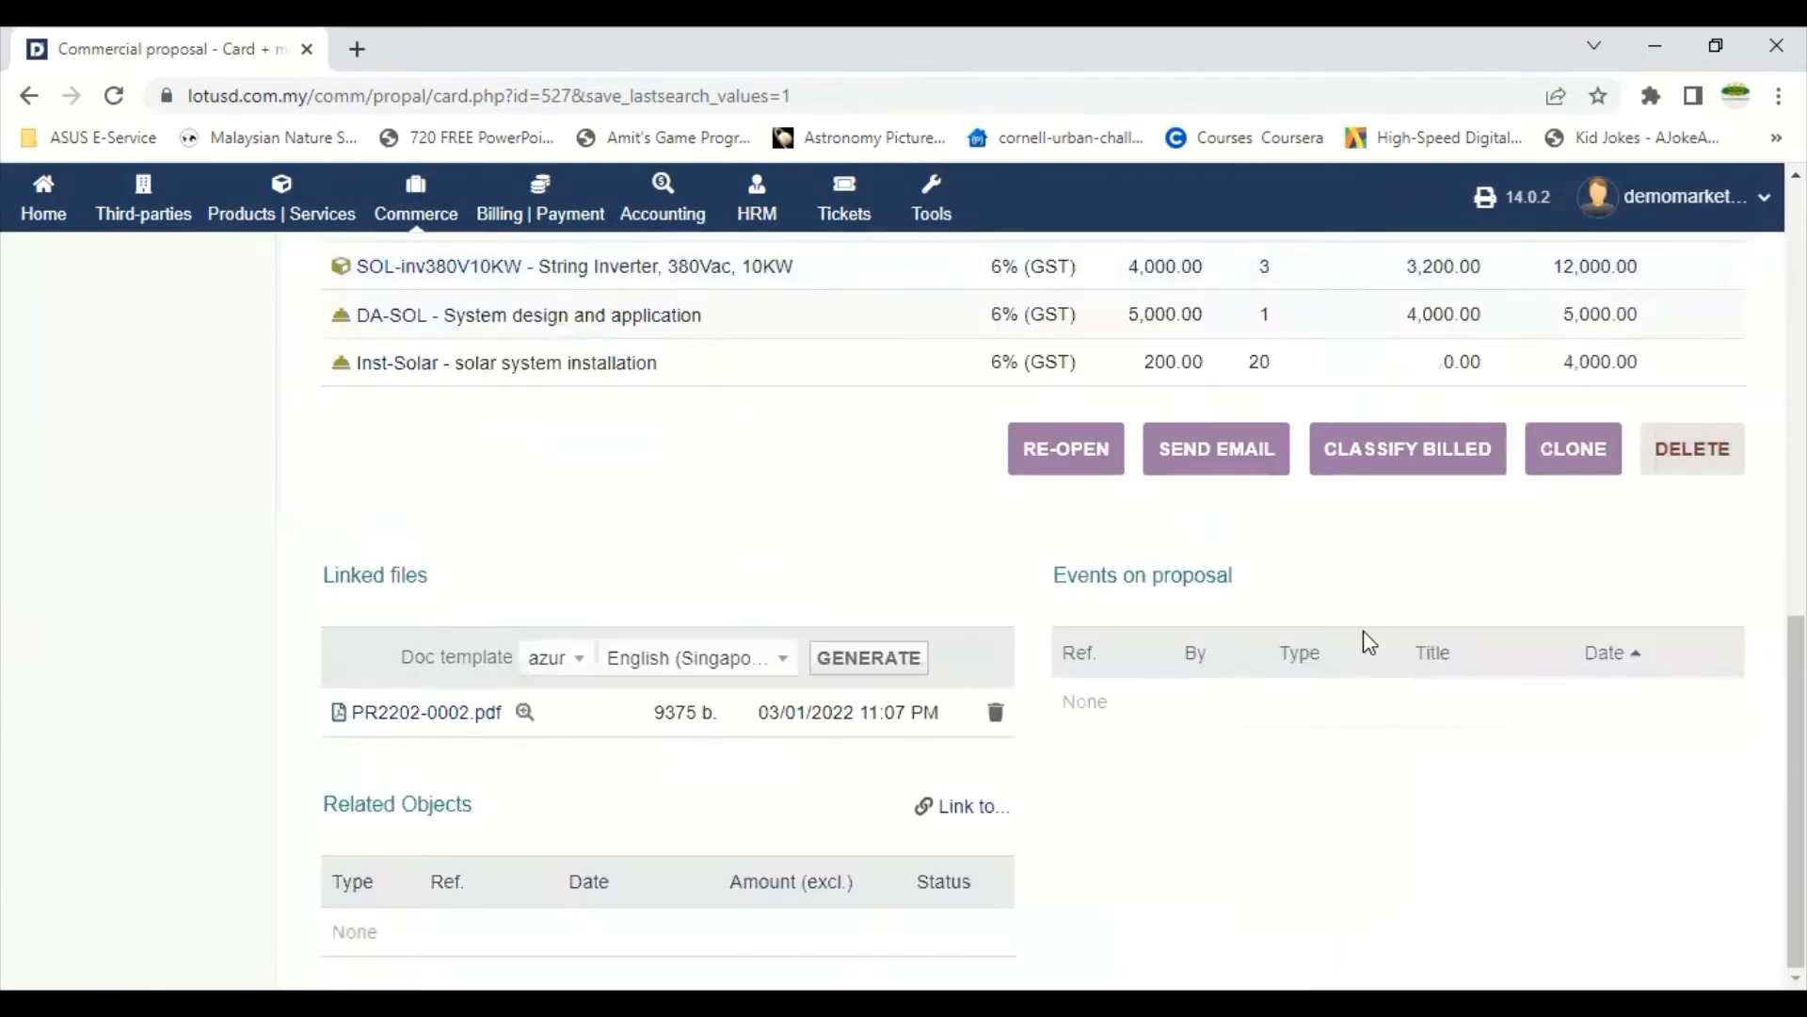
scroll(1363, 612, "up", 15)
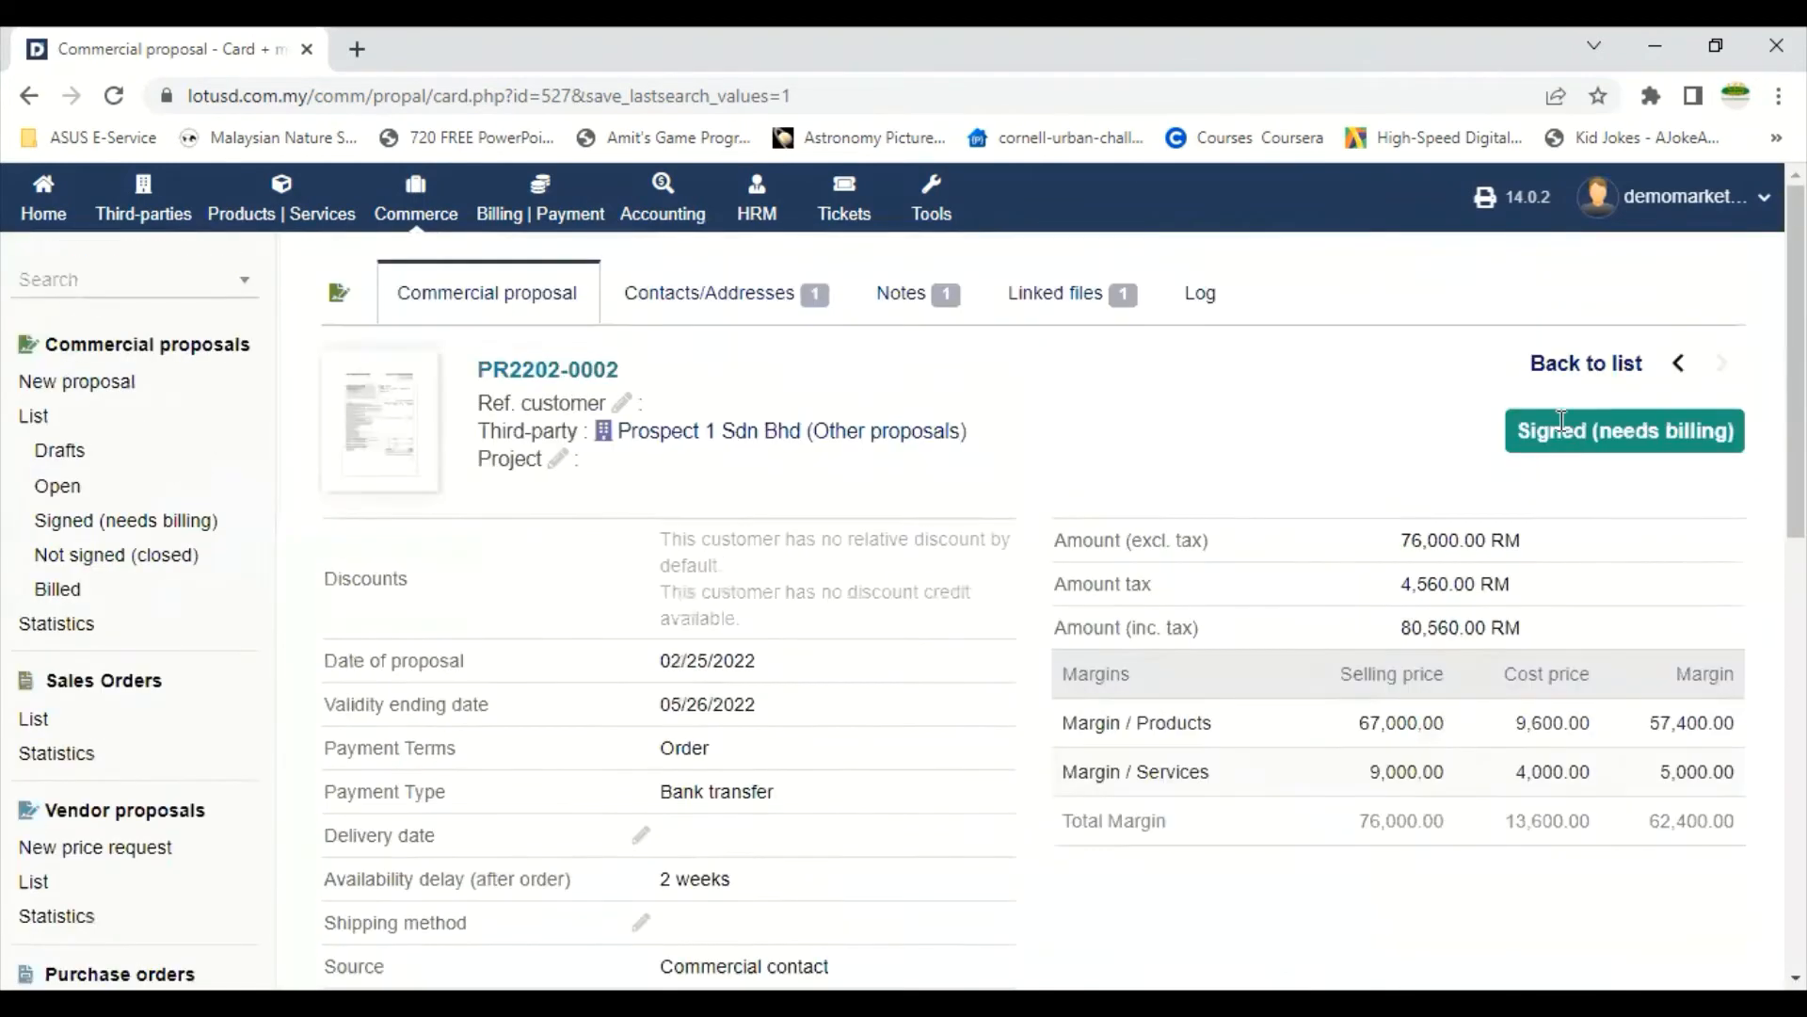
left_click(1587, 367)
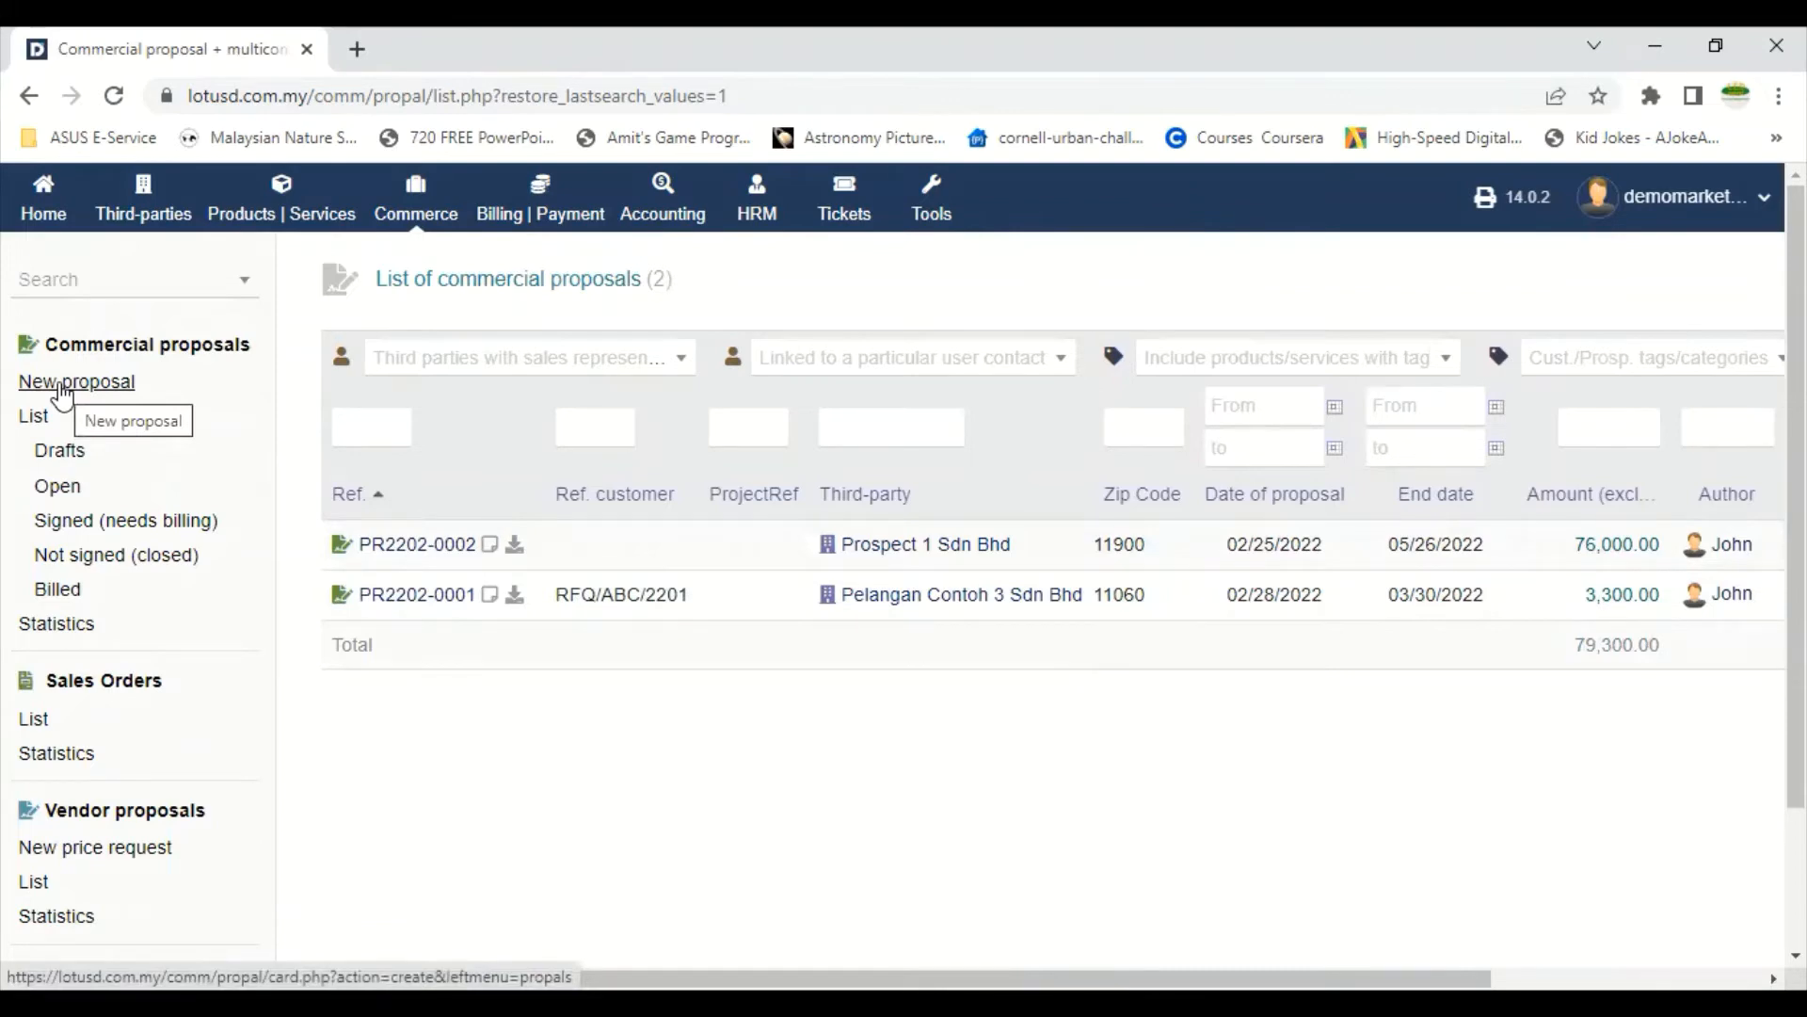
- Start a new proposal with reference PR1234 for Prospect 2 Sdn Bhd and its default contact
left_click(62, 397)
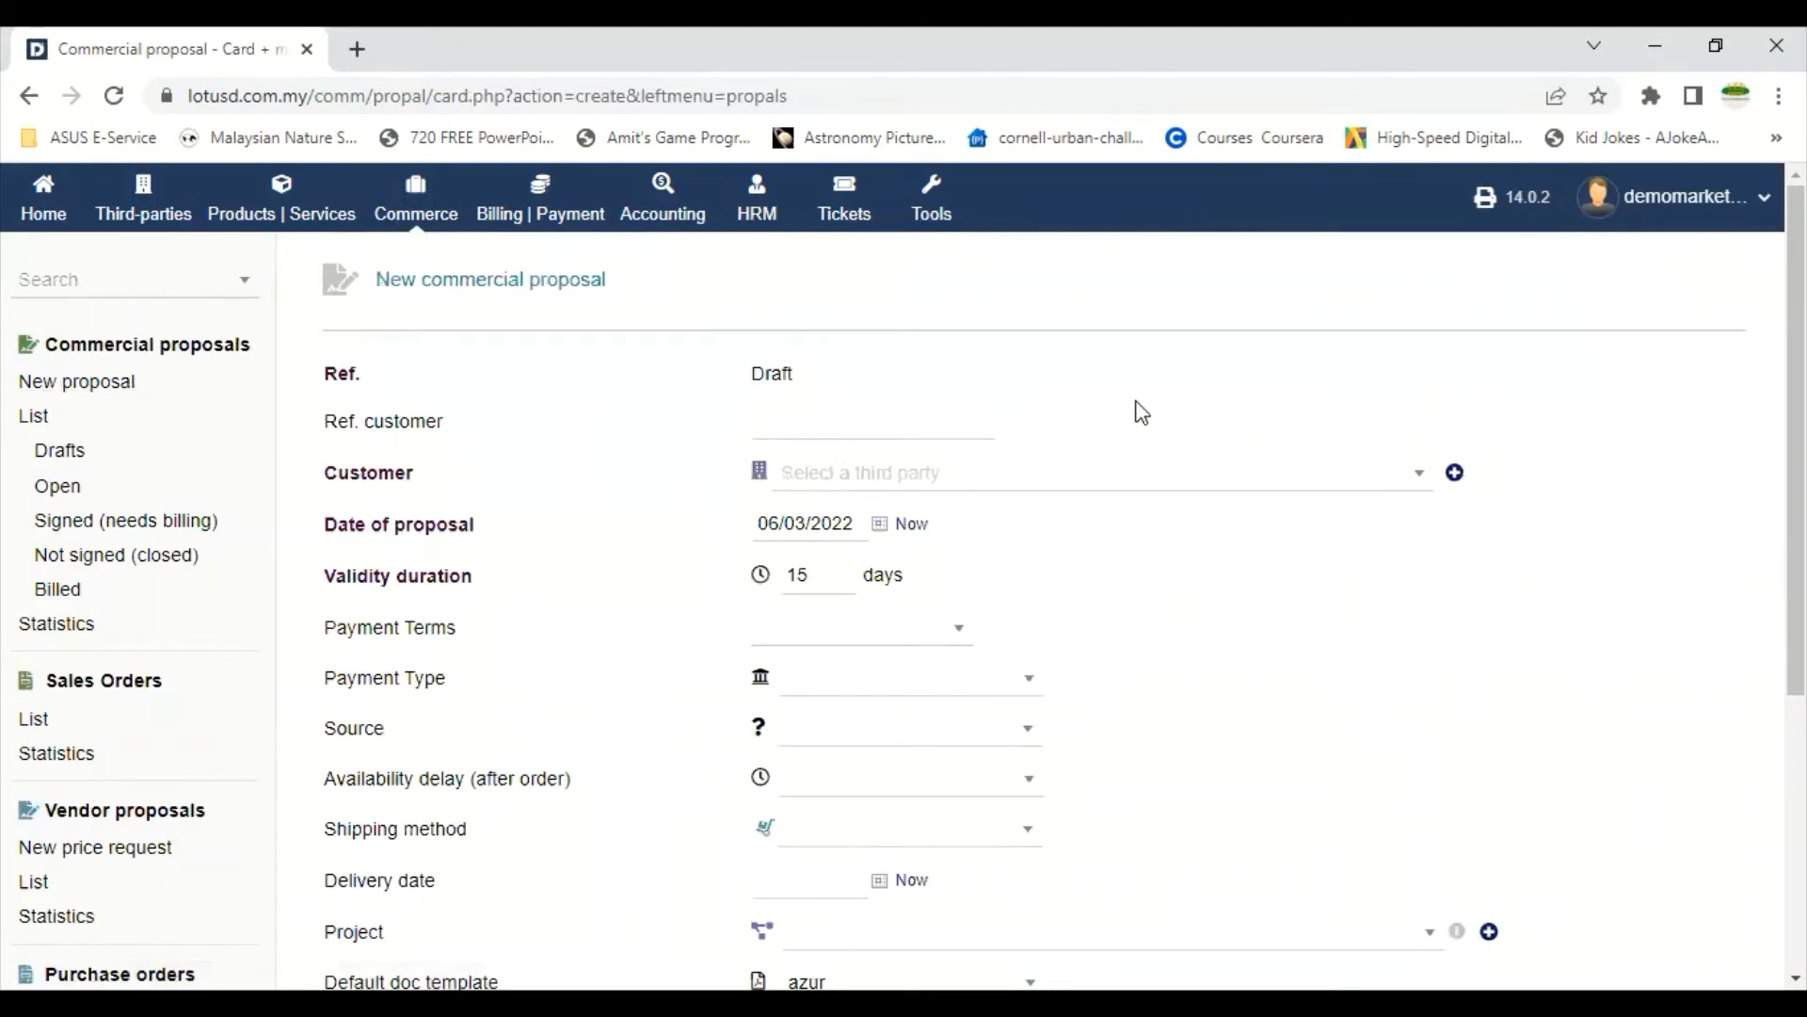
left_click(857, 416)
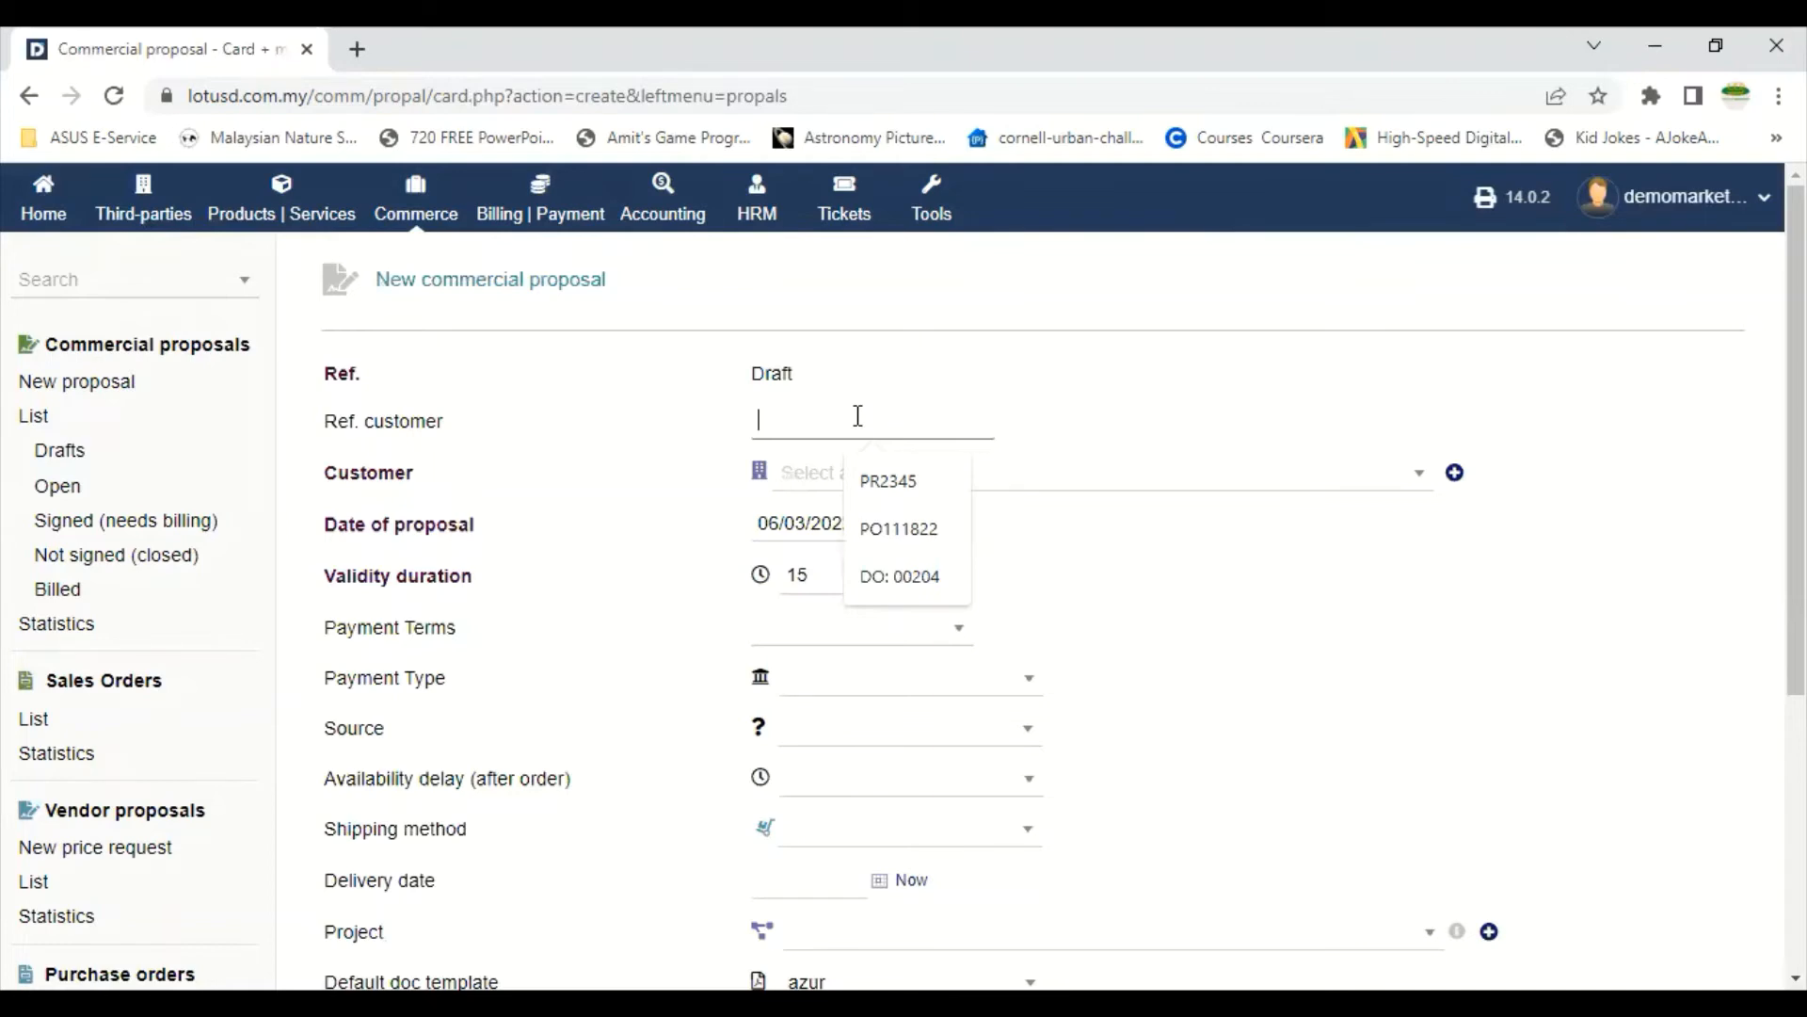
type("PR1234")
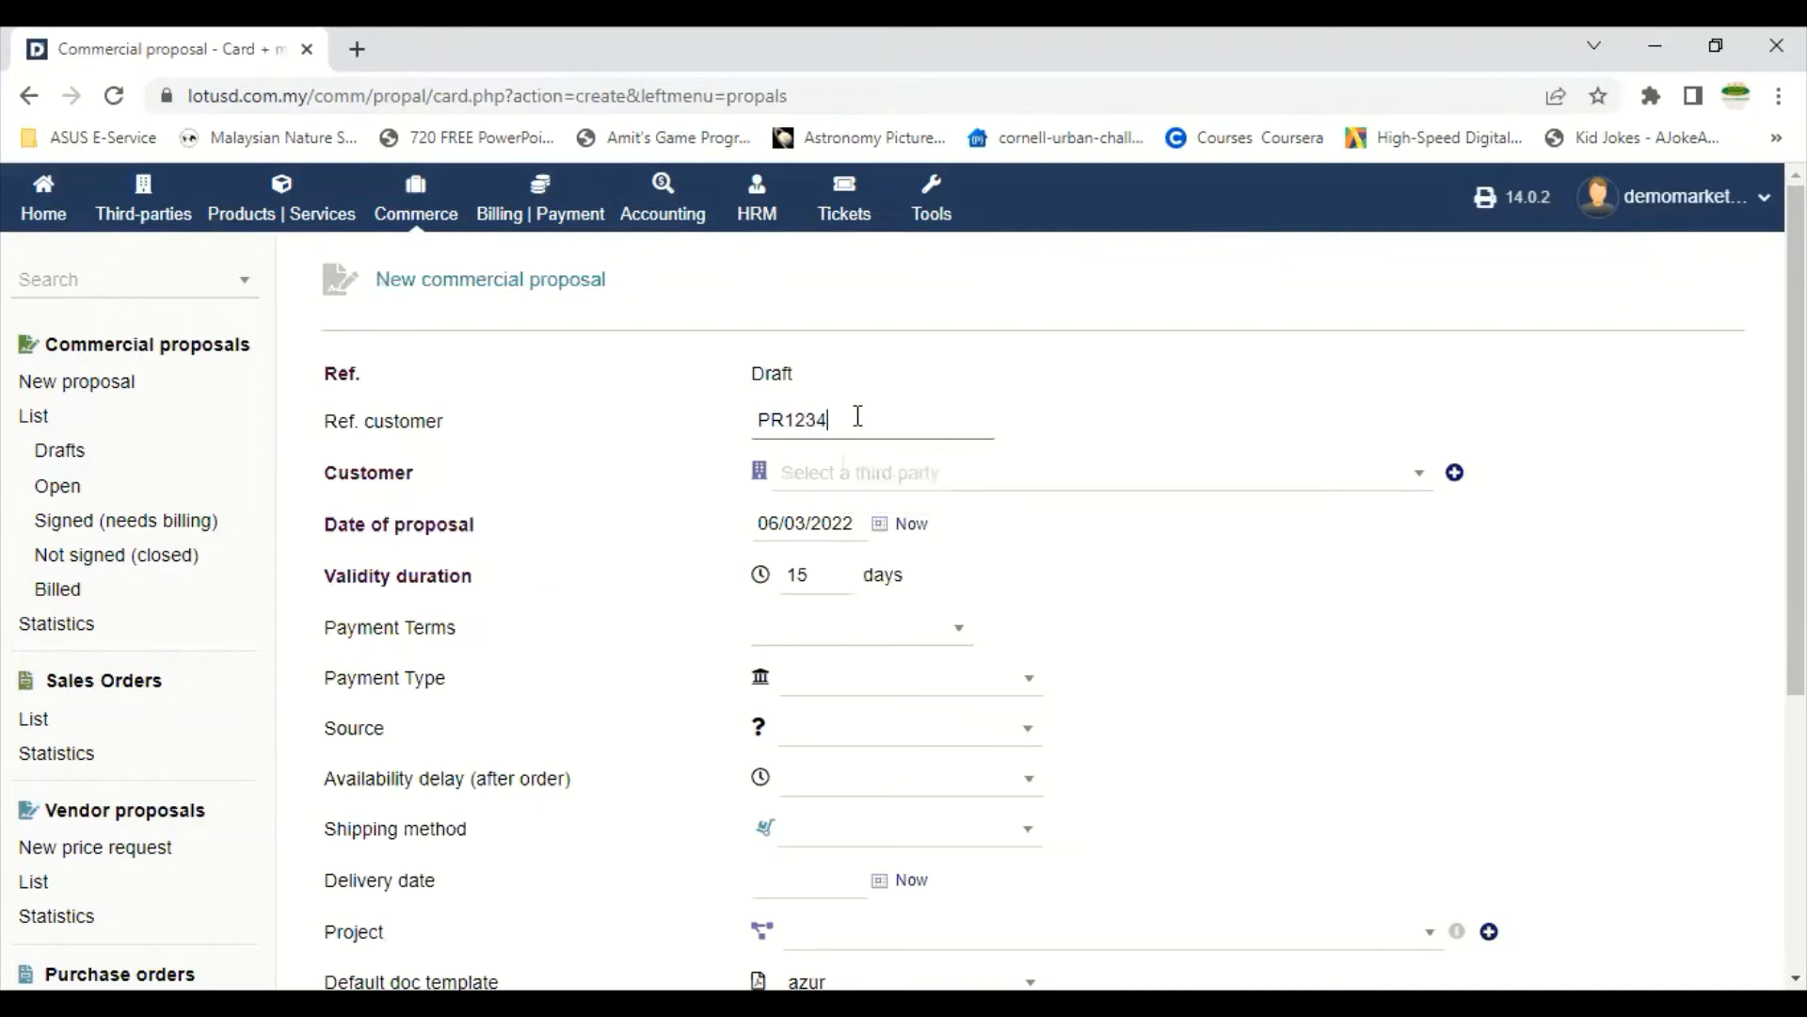
left_click(1401, 480)
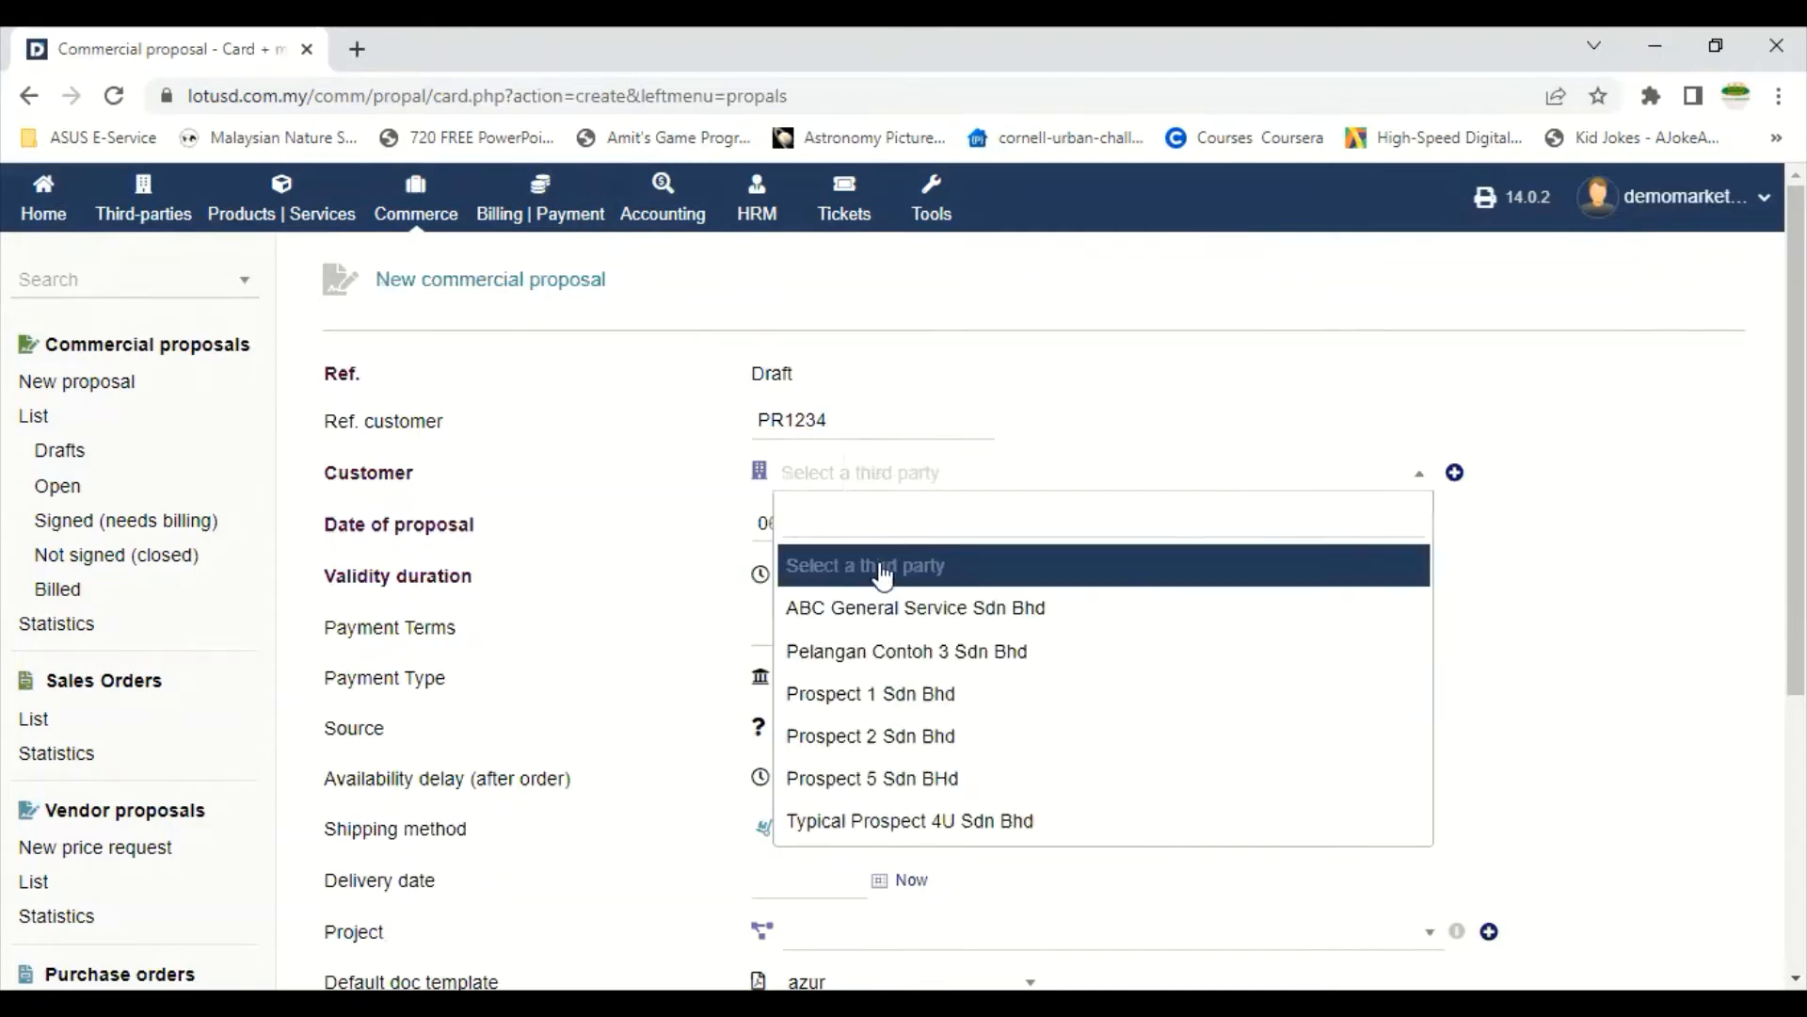
left_click(883, 750)
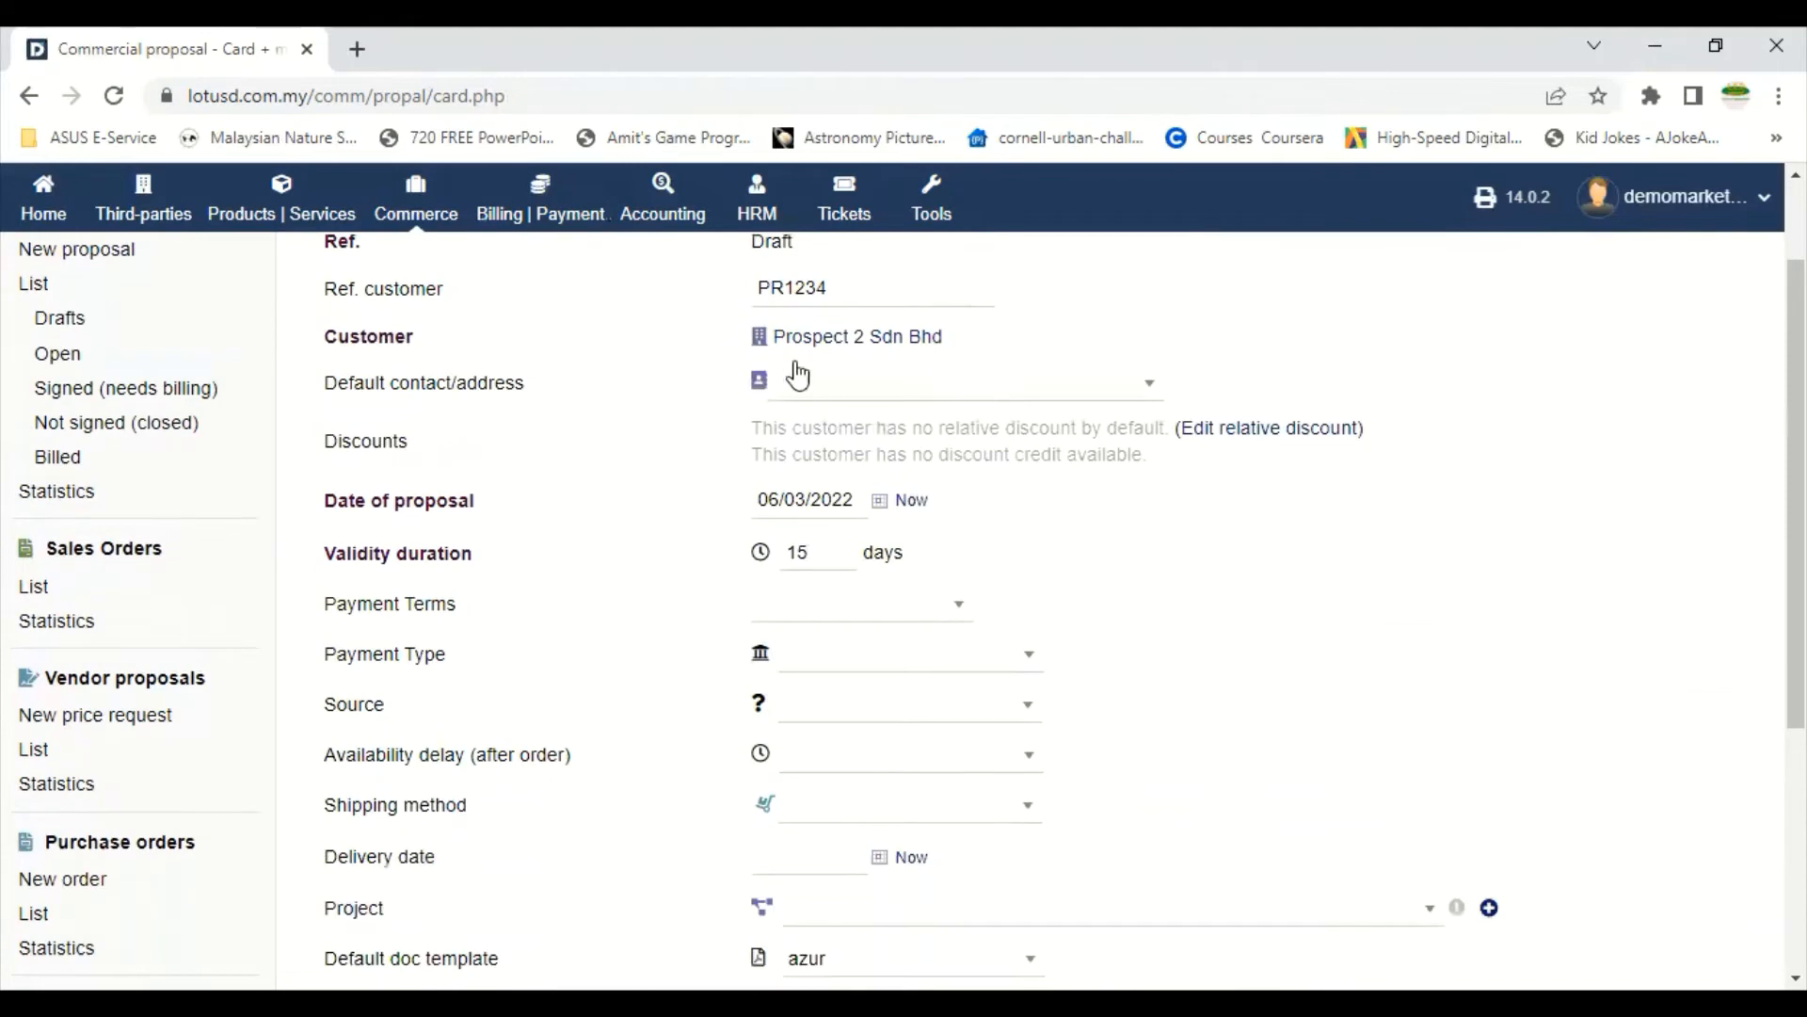
left_click(1131, 393)
left_click(1041, 517)
scroll(1309, 478, "down", 1)
scroll(1309, 480, "down", 1)
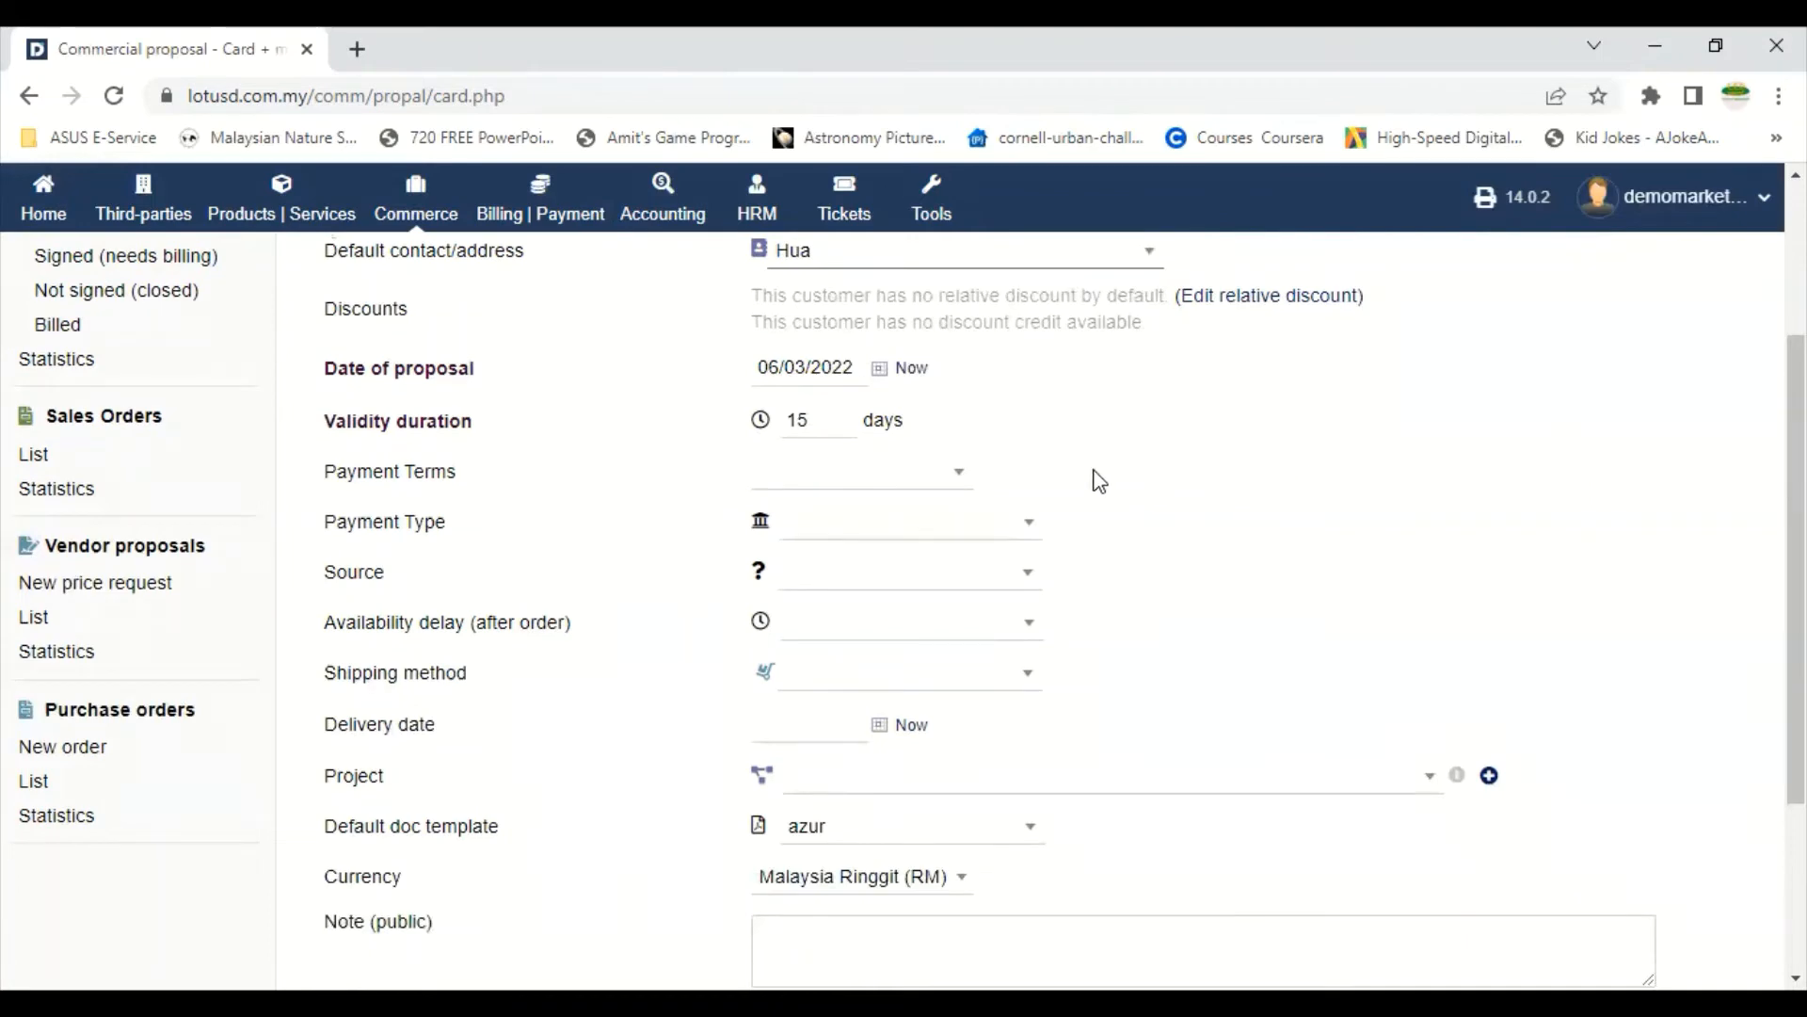
- Set 30-day terms, Bank transfer payment and Generic transport service shipping, then create the draft
left_click(918, 480)
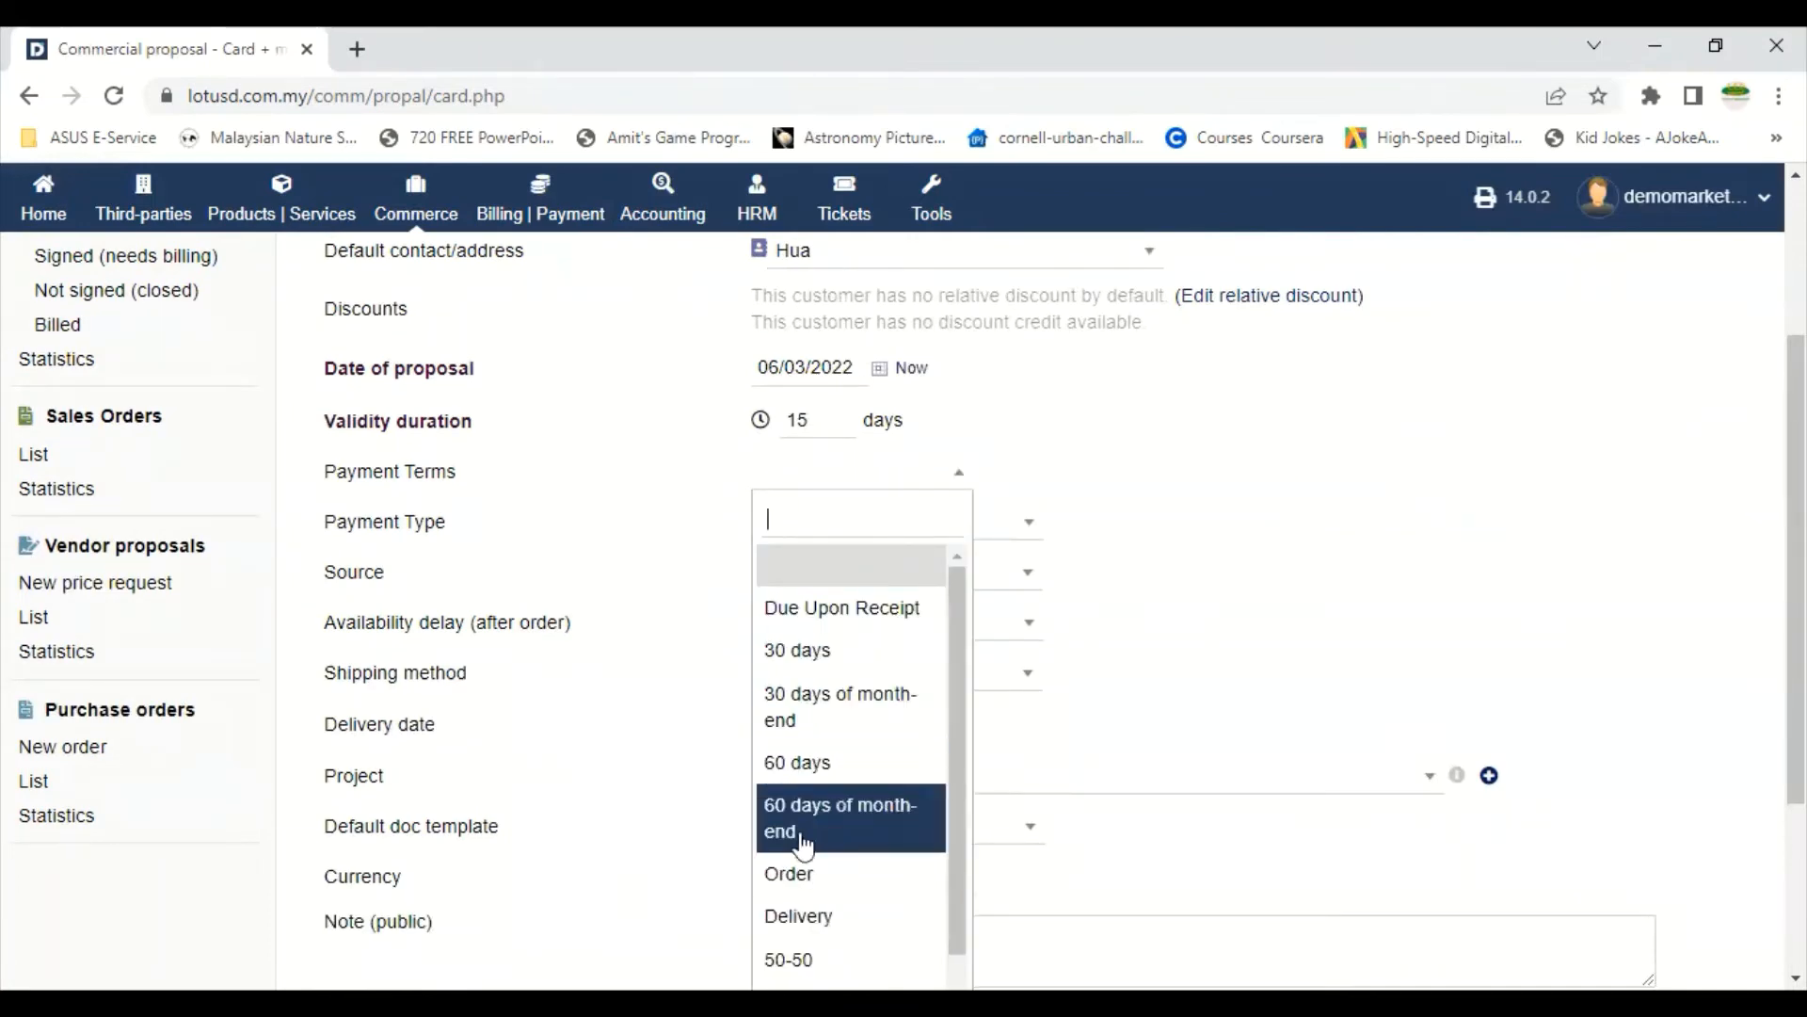
left_click(808, 657)
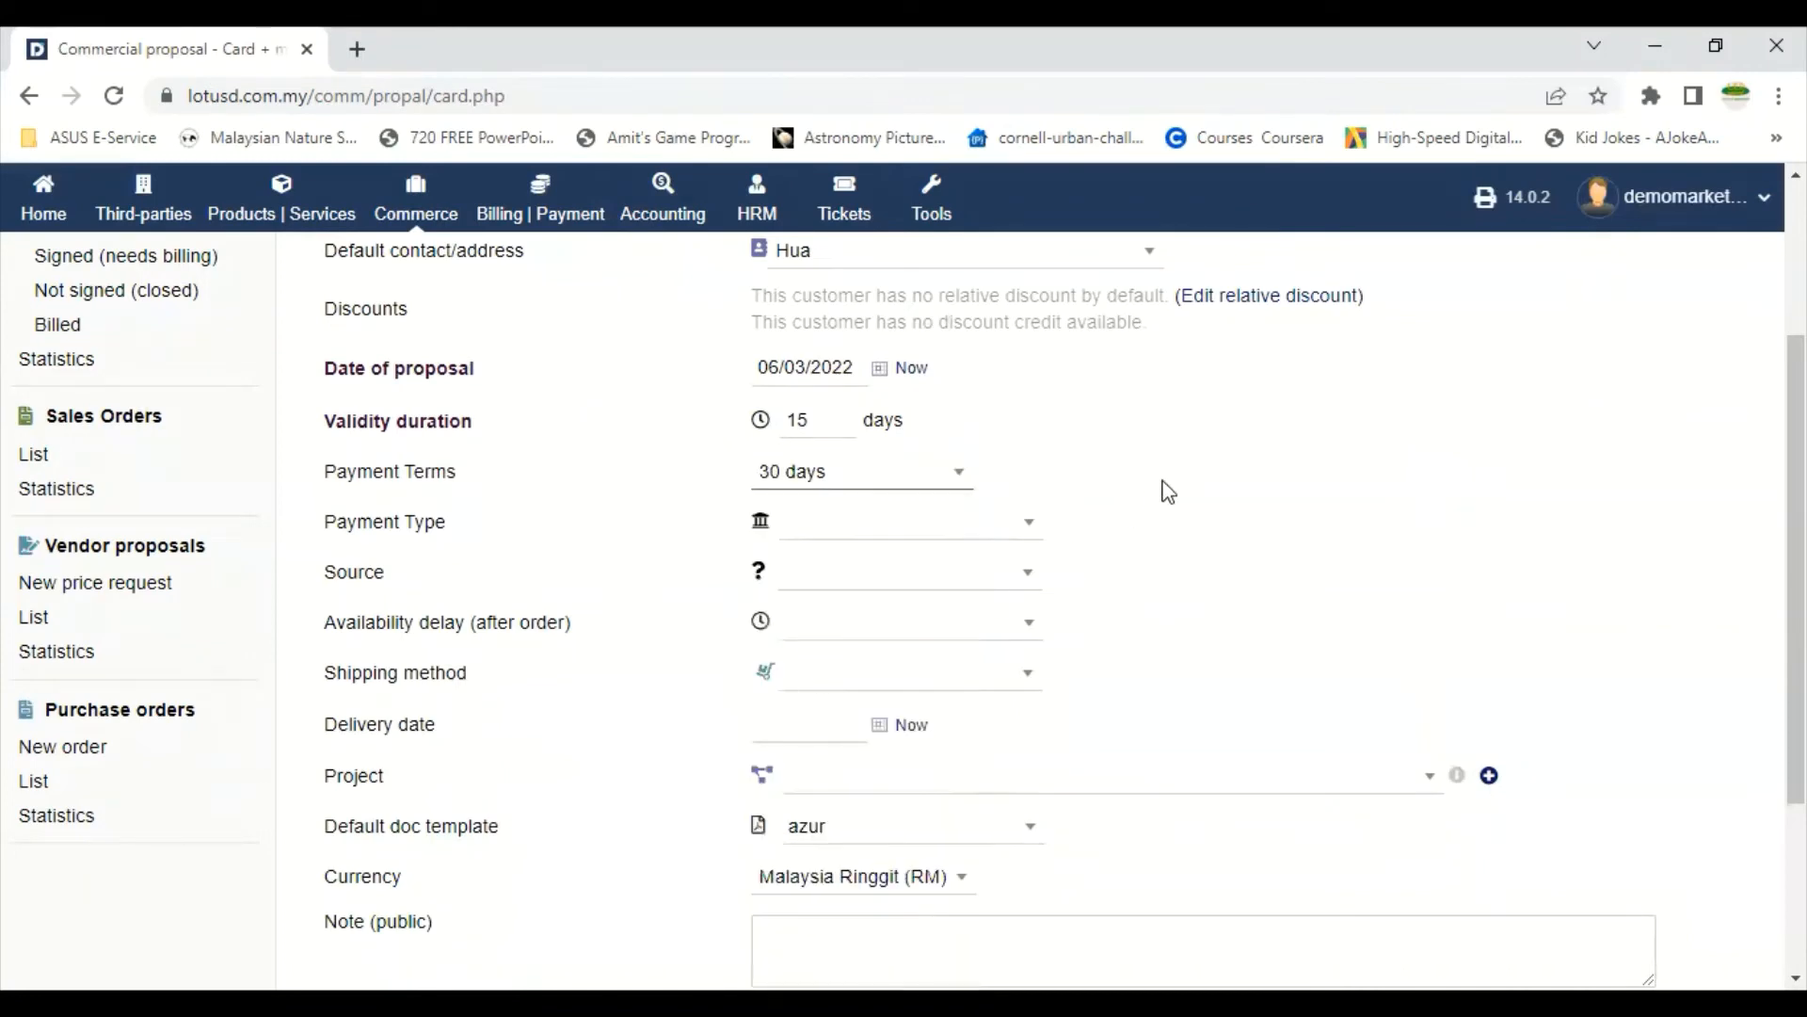
scroll(1165, 491, "down", 1)
left_click(996, 396)
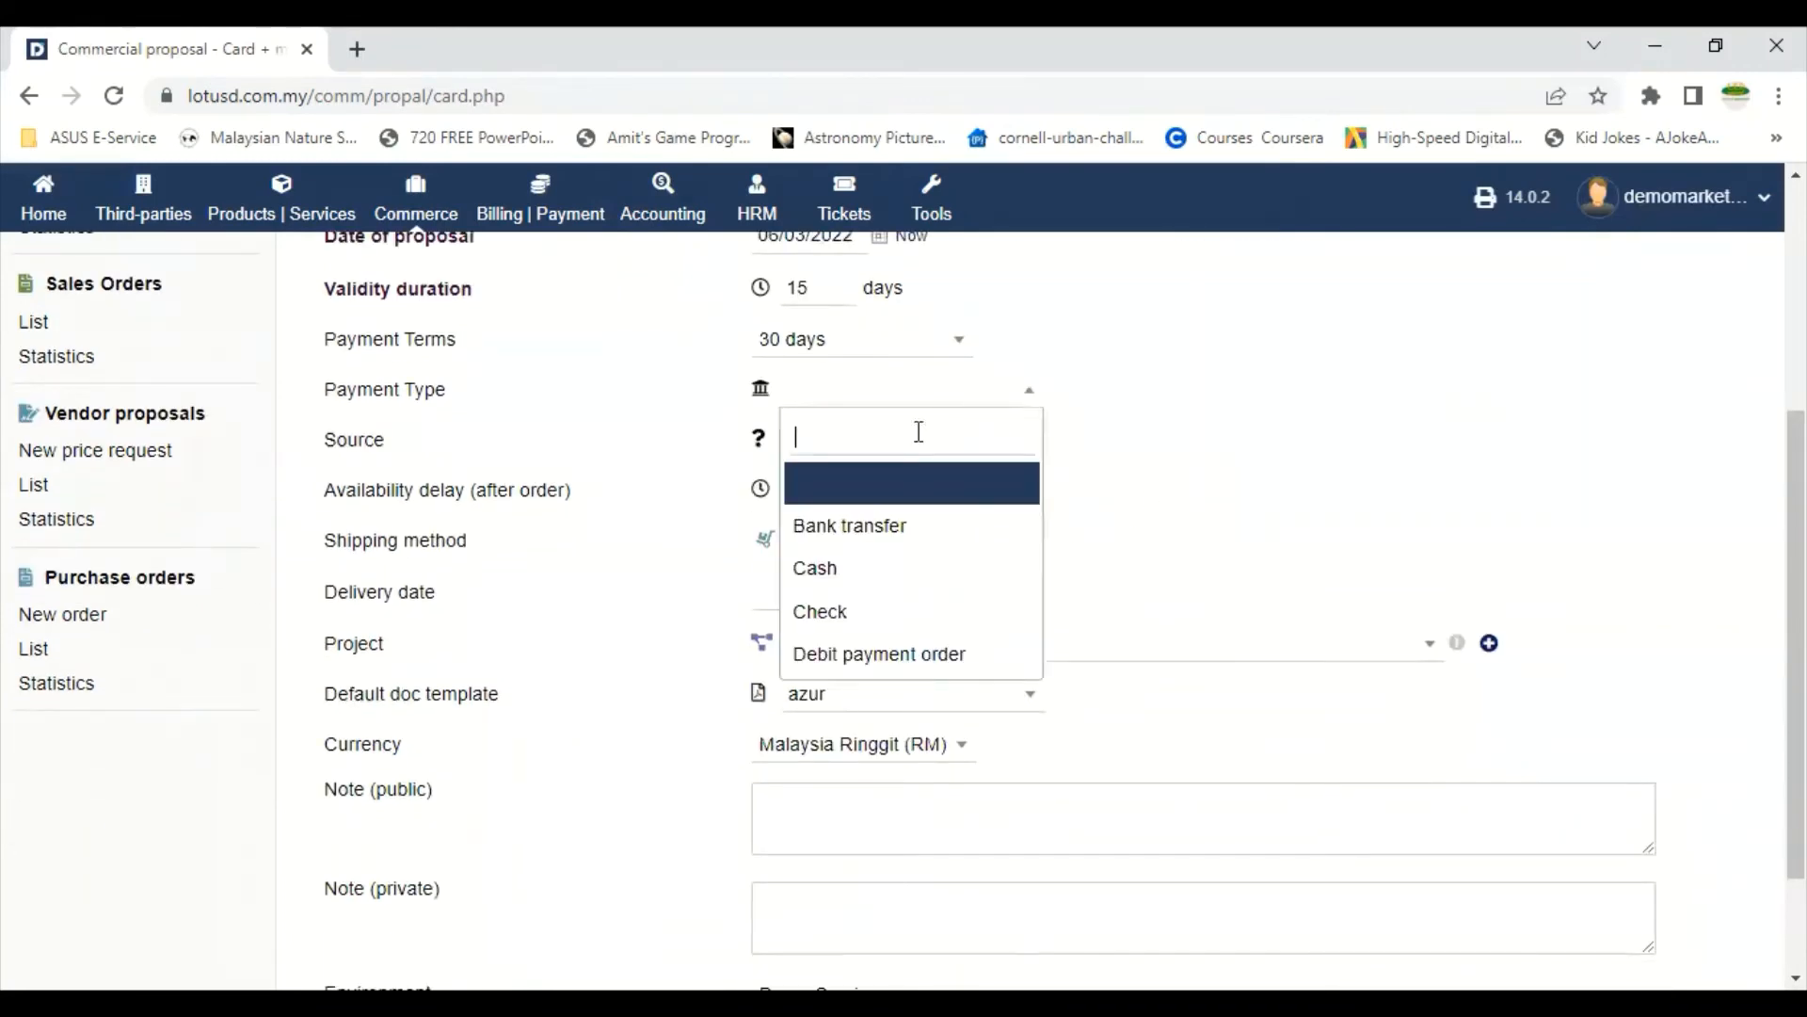
left_click(834, 528)
scroll(1202, 476, "down", 2)
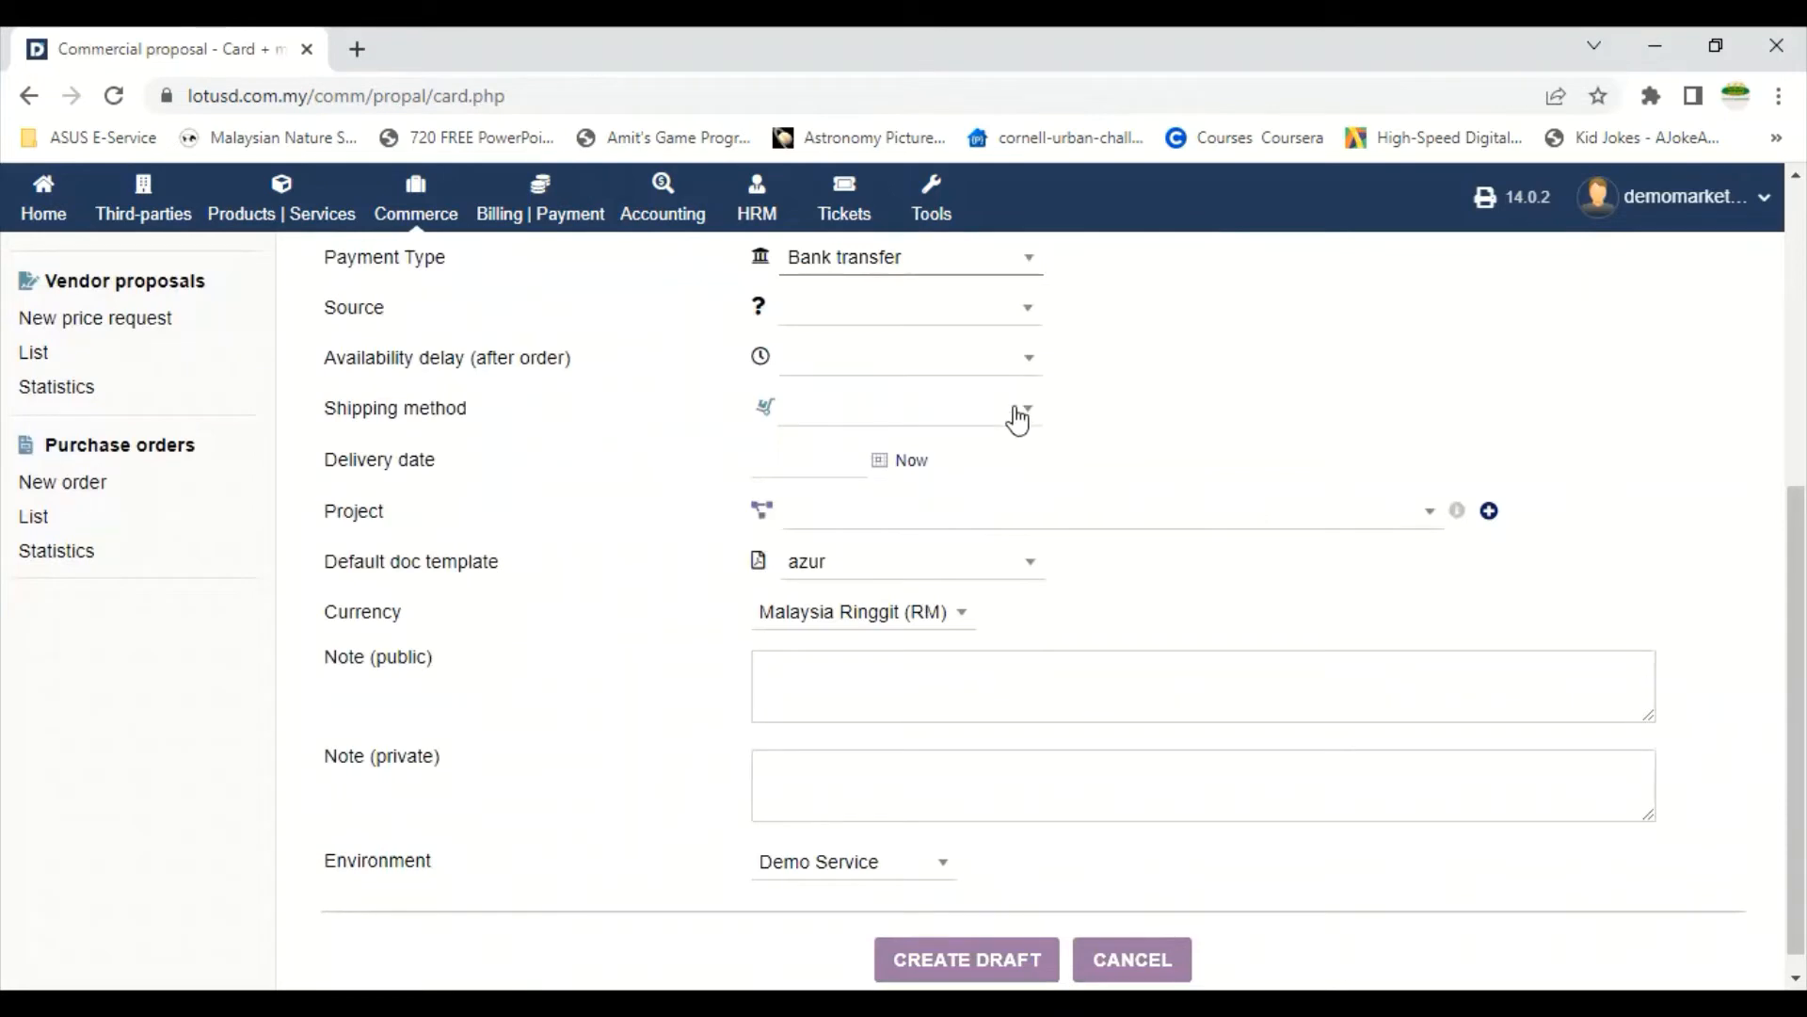
left_click(1018, 419)
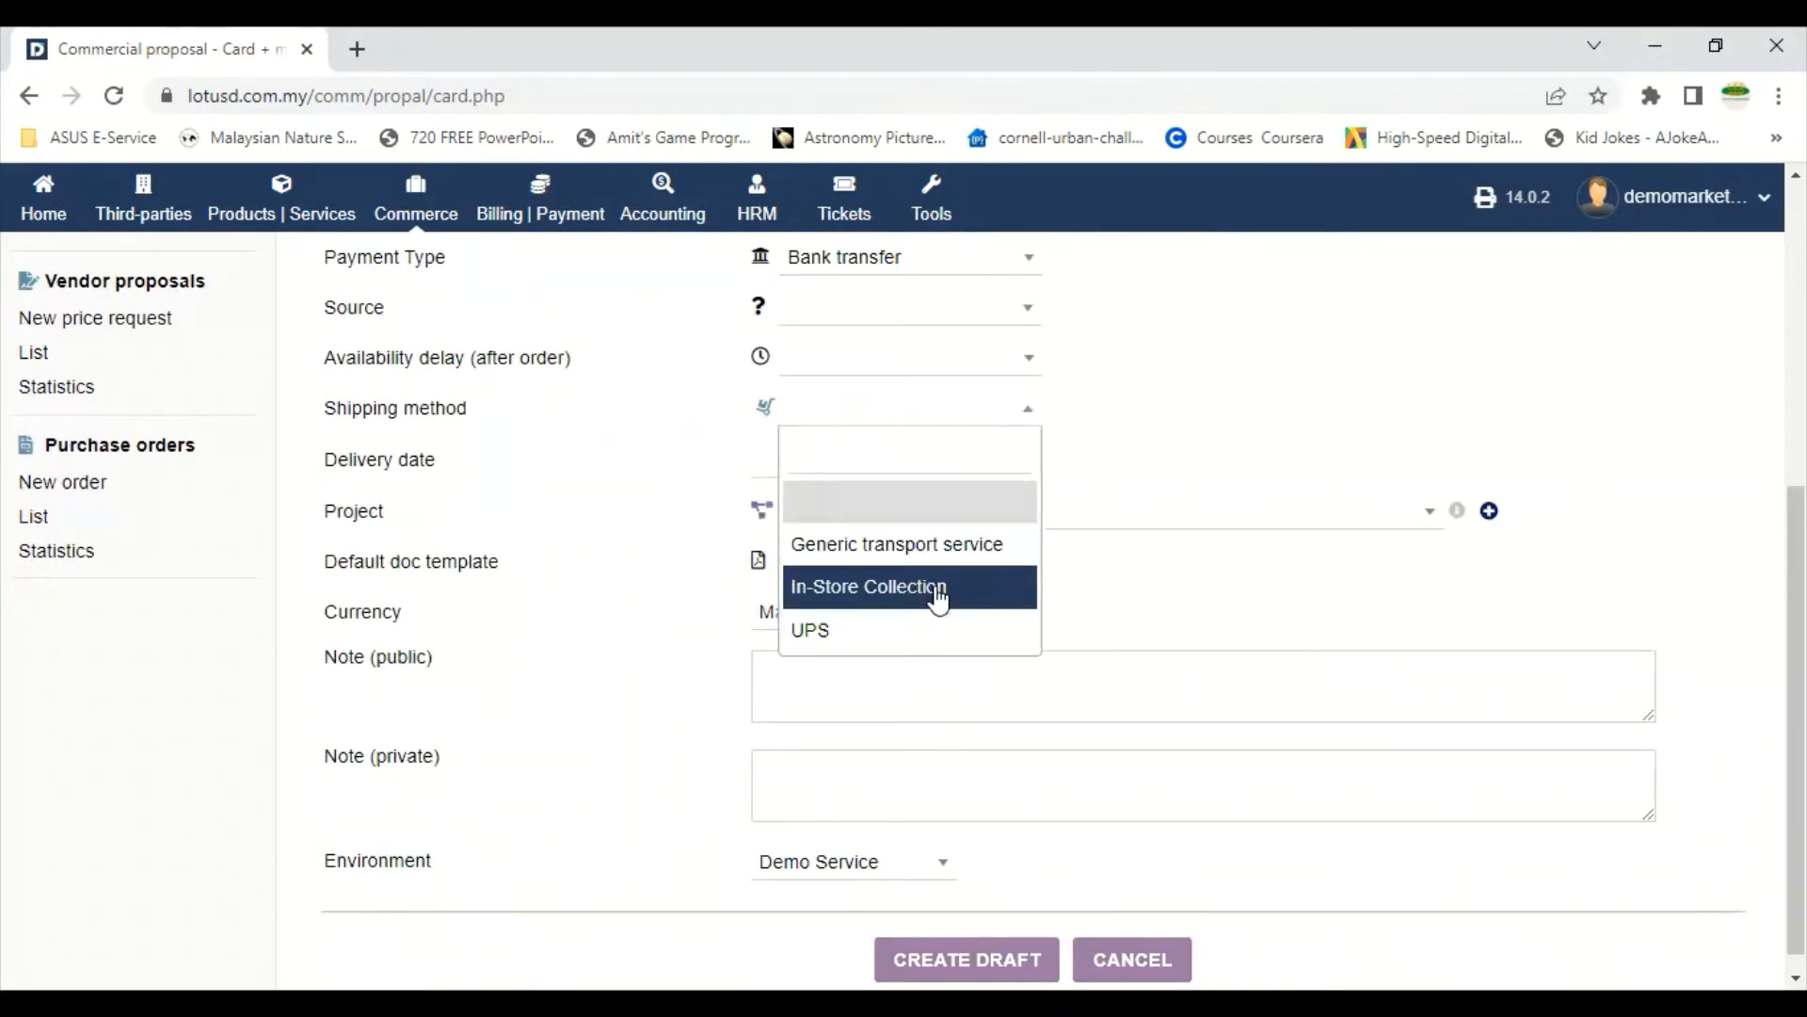
left_click(942, 559)
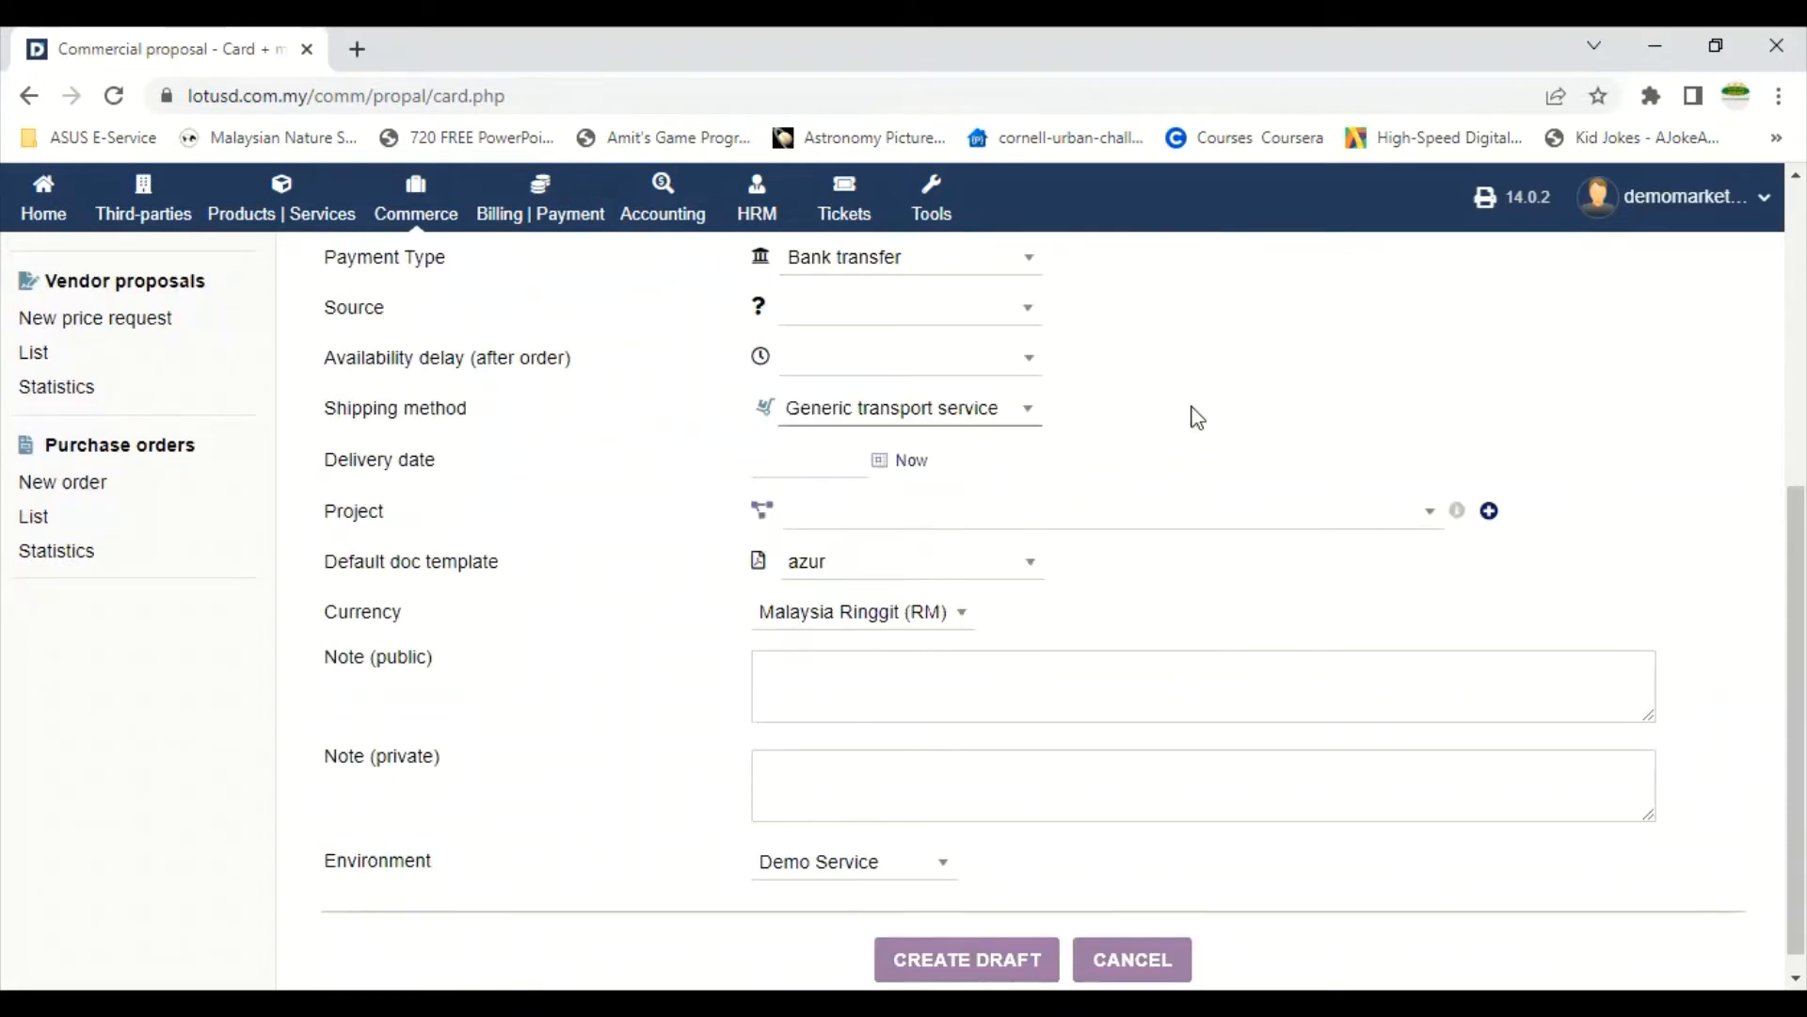
scroll(1256, 424, "down", 1)
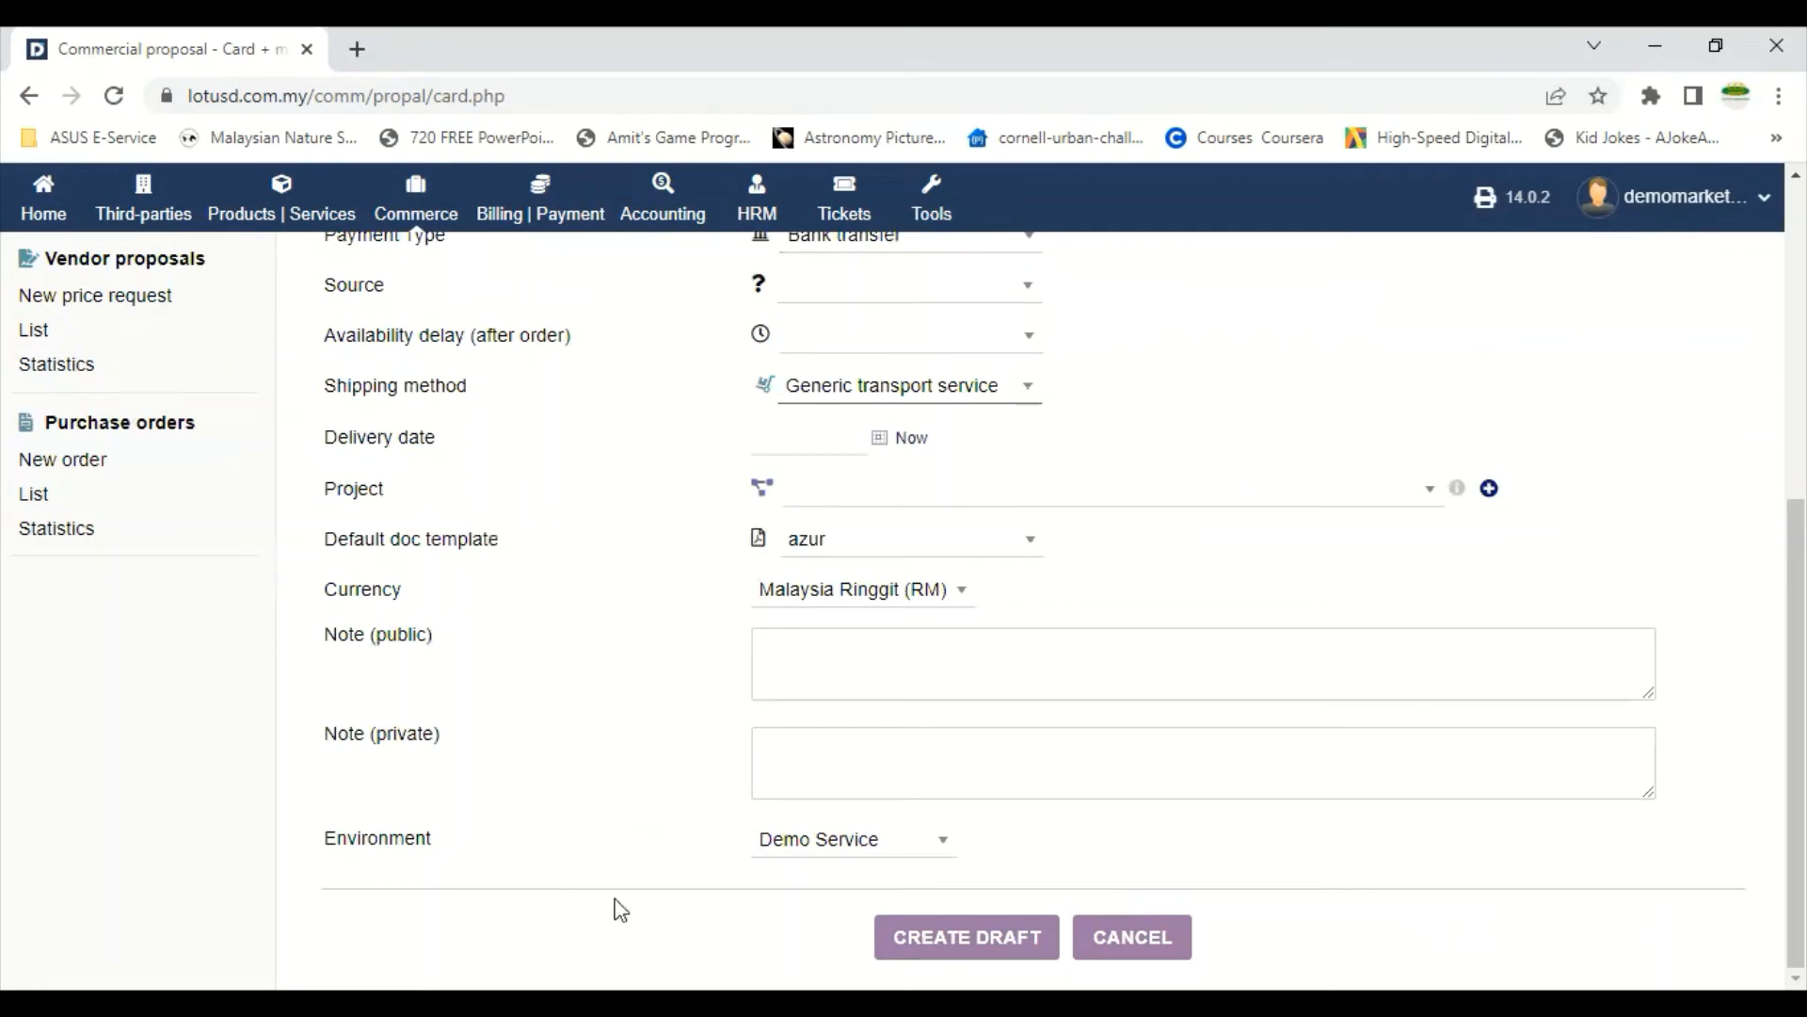
left_click(996, 953)
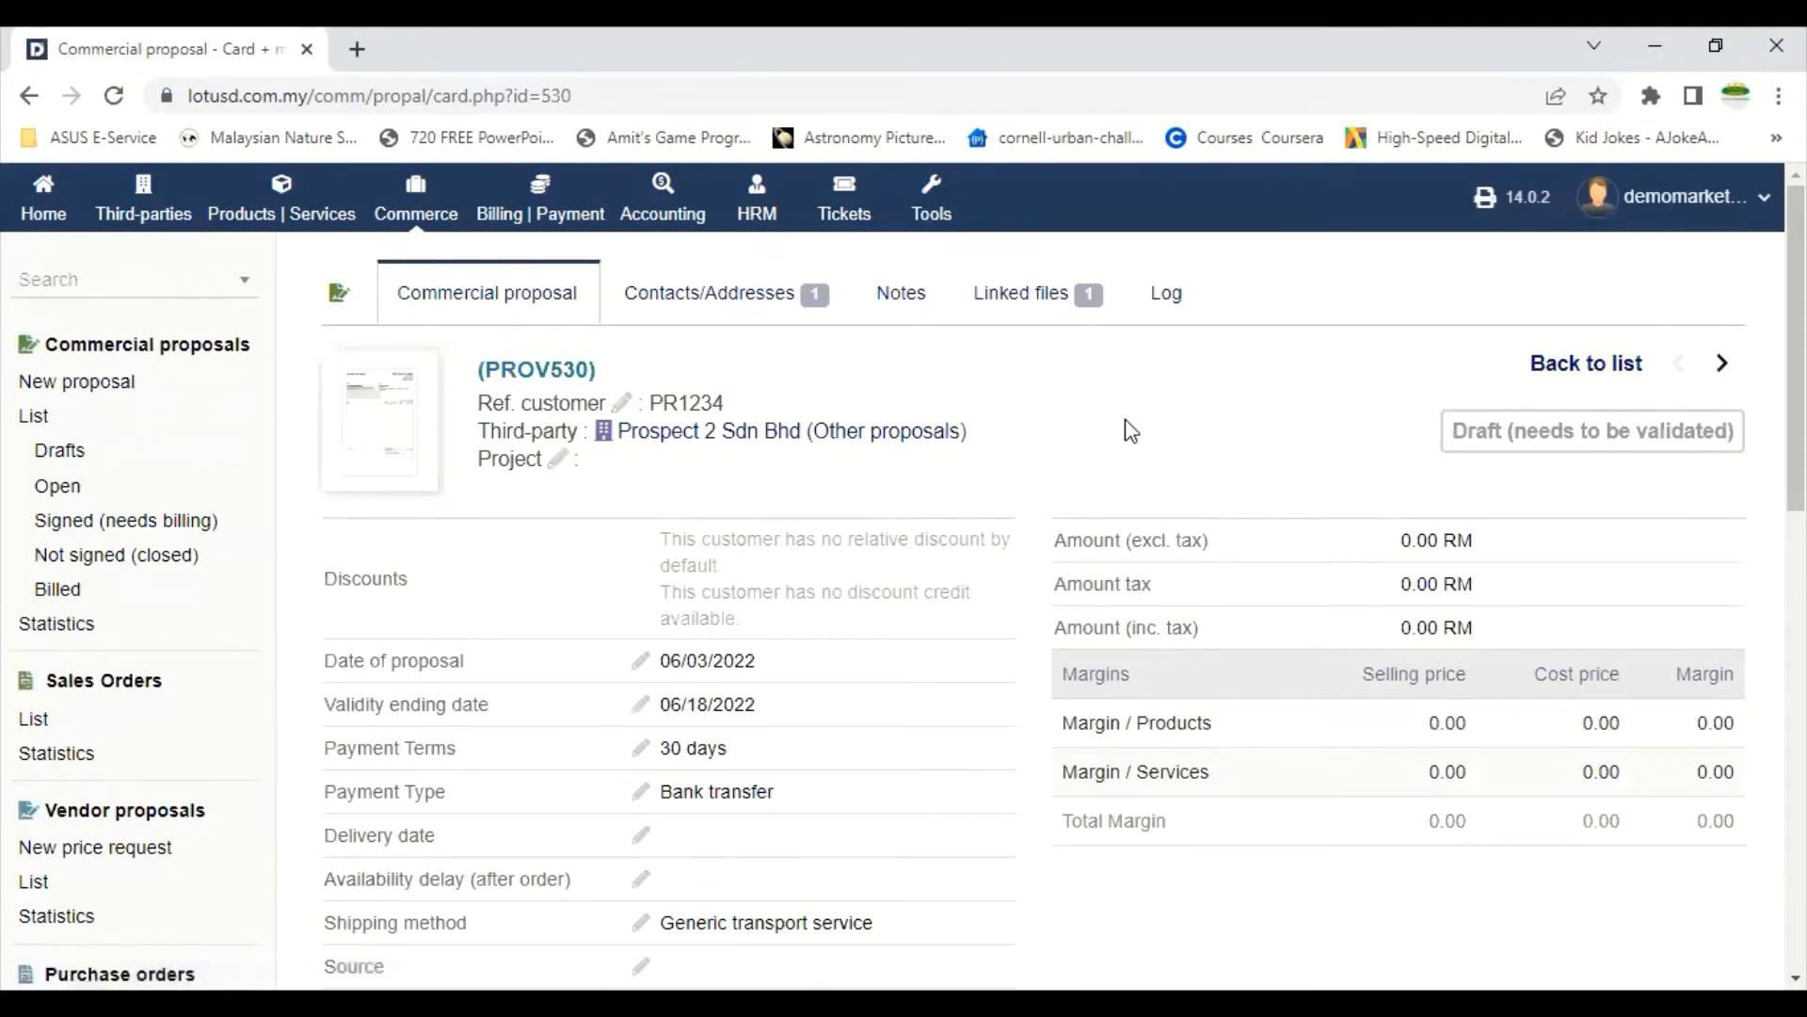
scroll(1130, 430, "down", 3)
scroll(1127, 418, "down", 7)
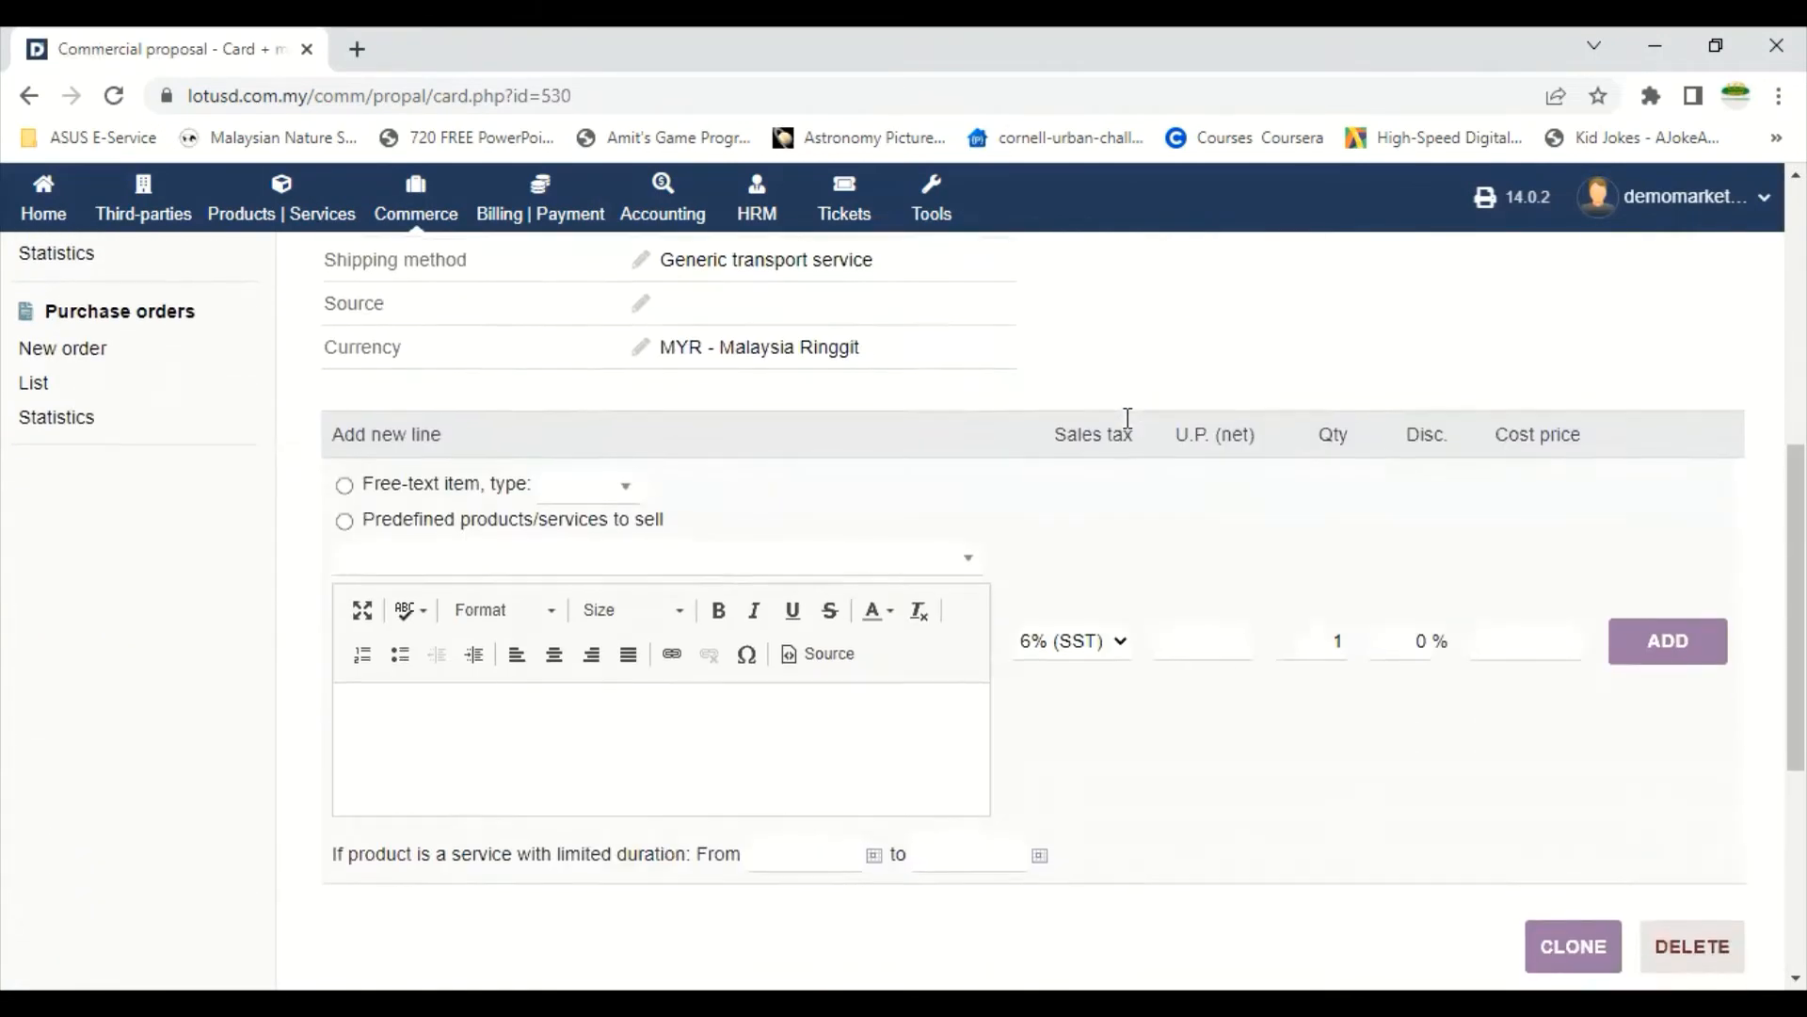
scroll(1137, 533, "down", 3)
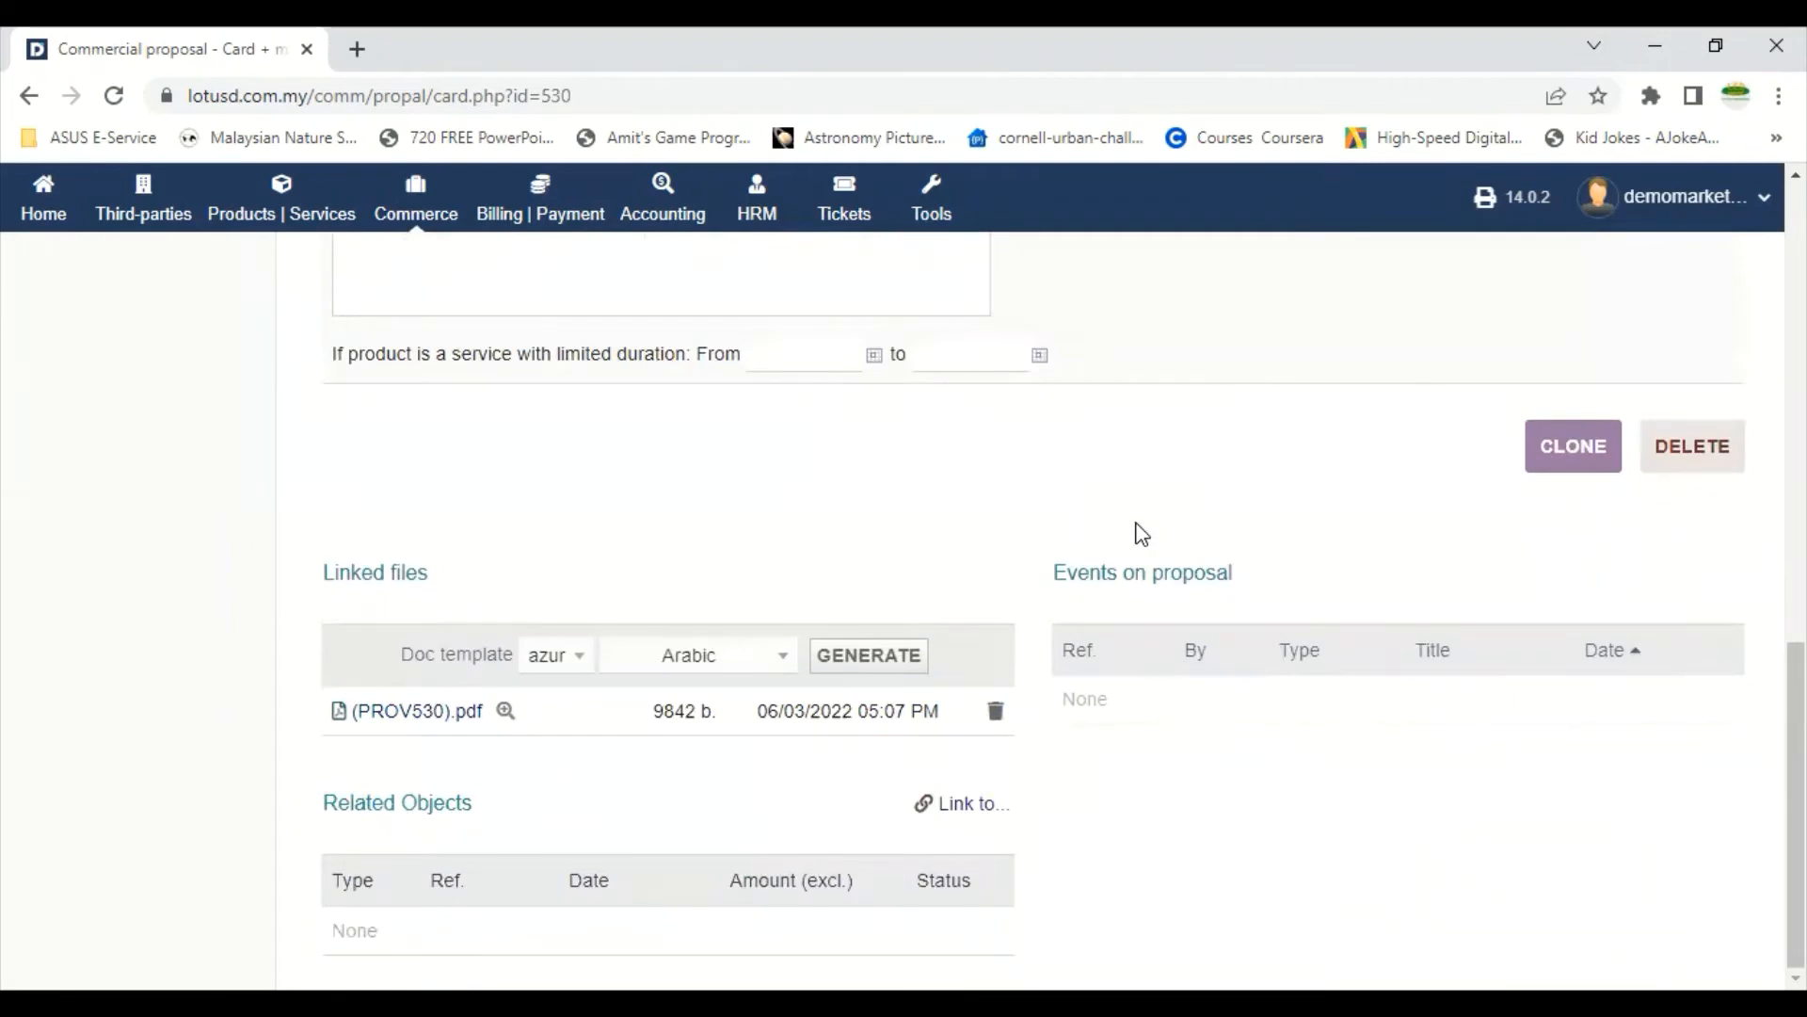
scroll(1142, 534, "up", 10)
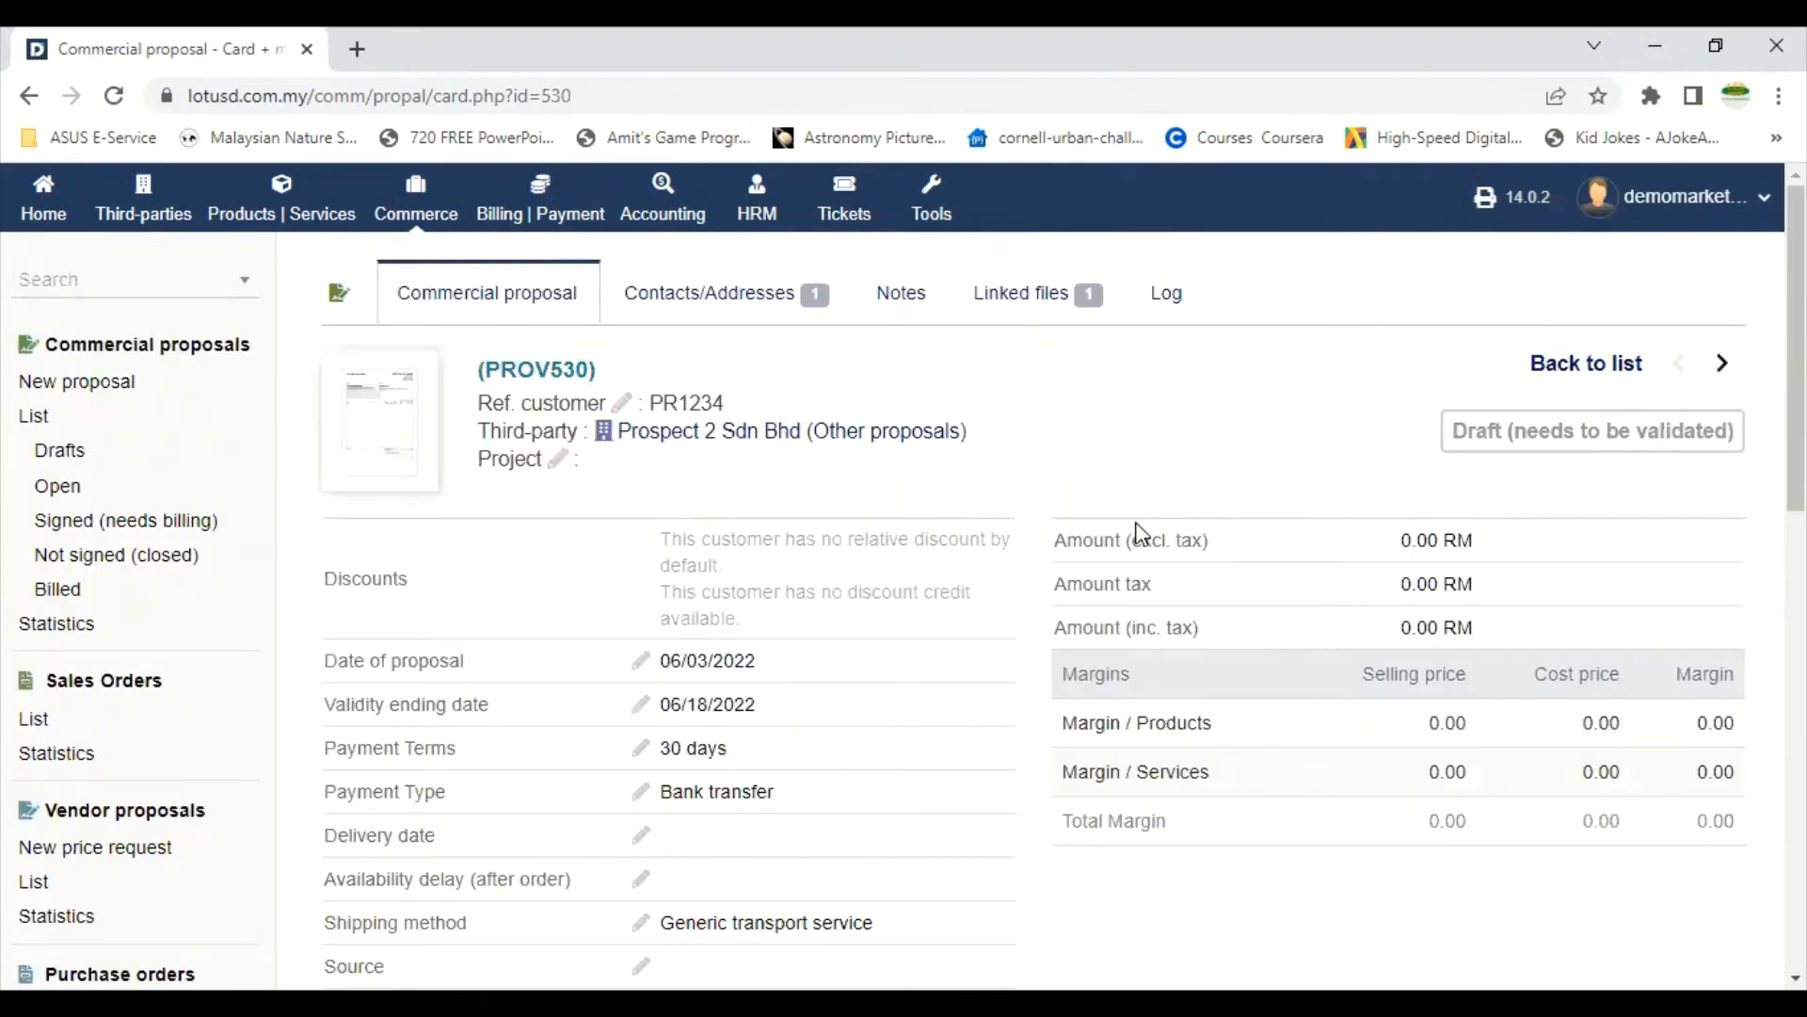
scroll(1142, 444, "down", 5)
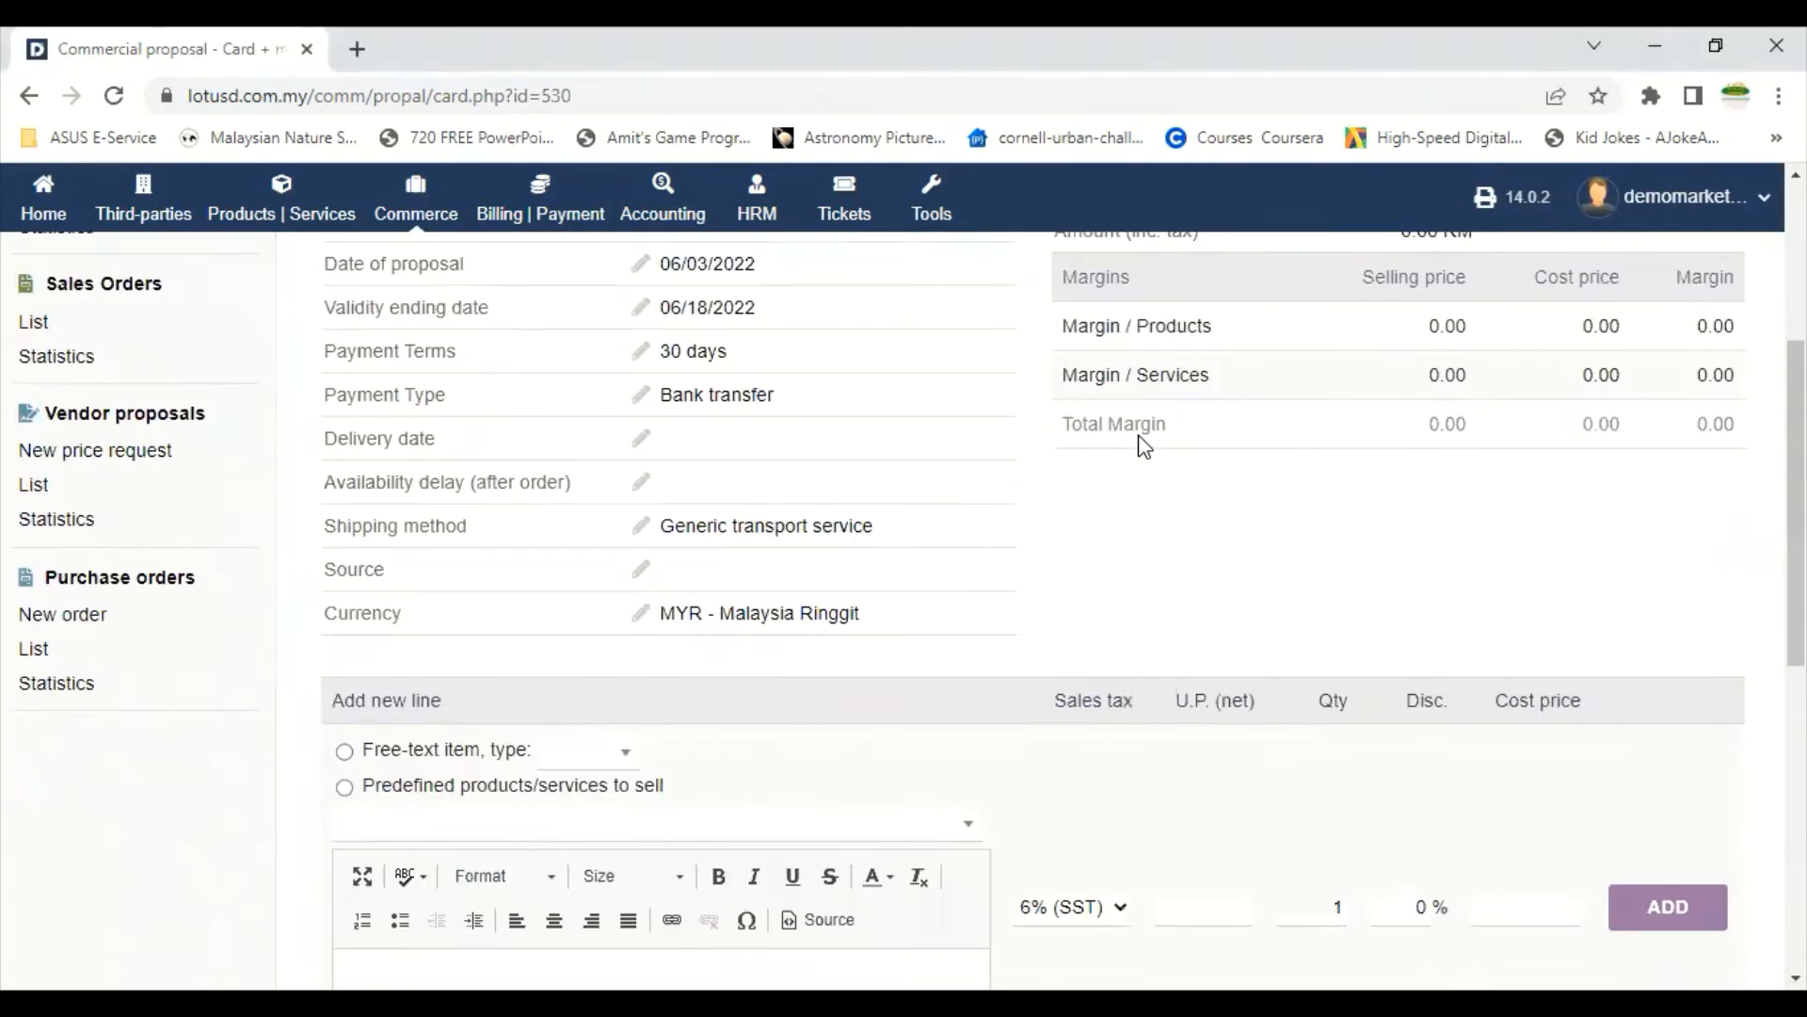
scroll(1144, 446, "down", 3)
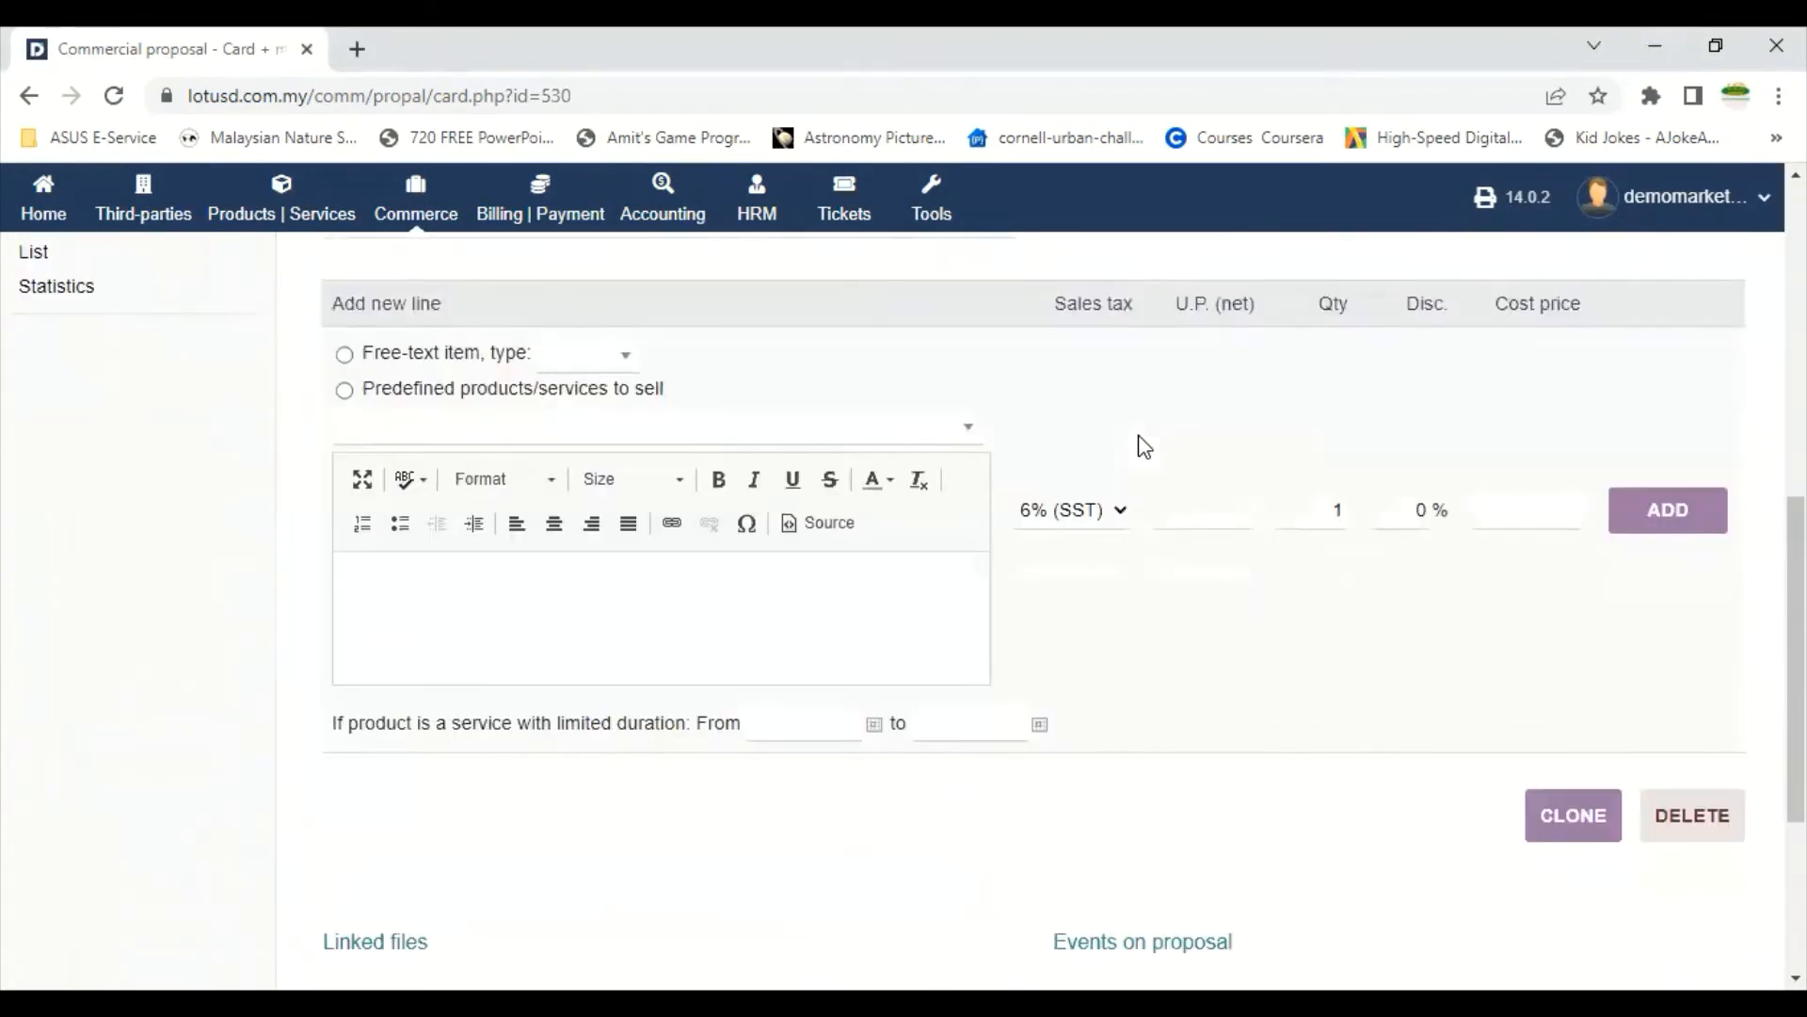
- Add predefined product LEDT8-18W-6500K (qty 1, 11.00) to draft PROV530, totalling 11.66 RM incl. tax
left_click(345, 390)
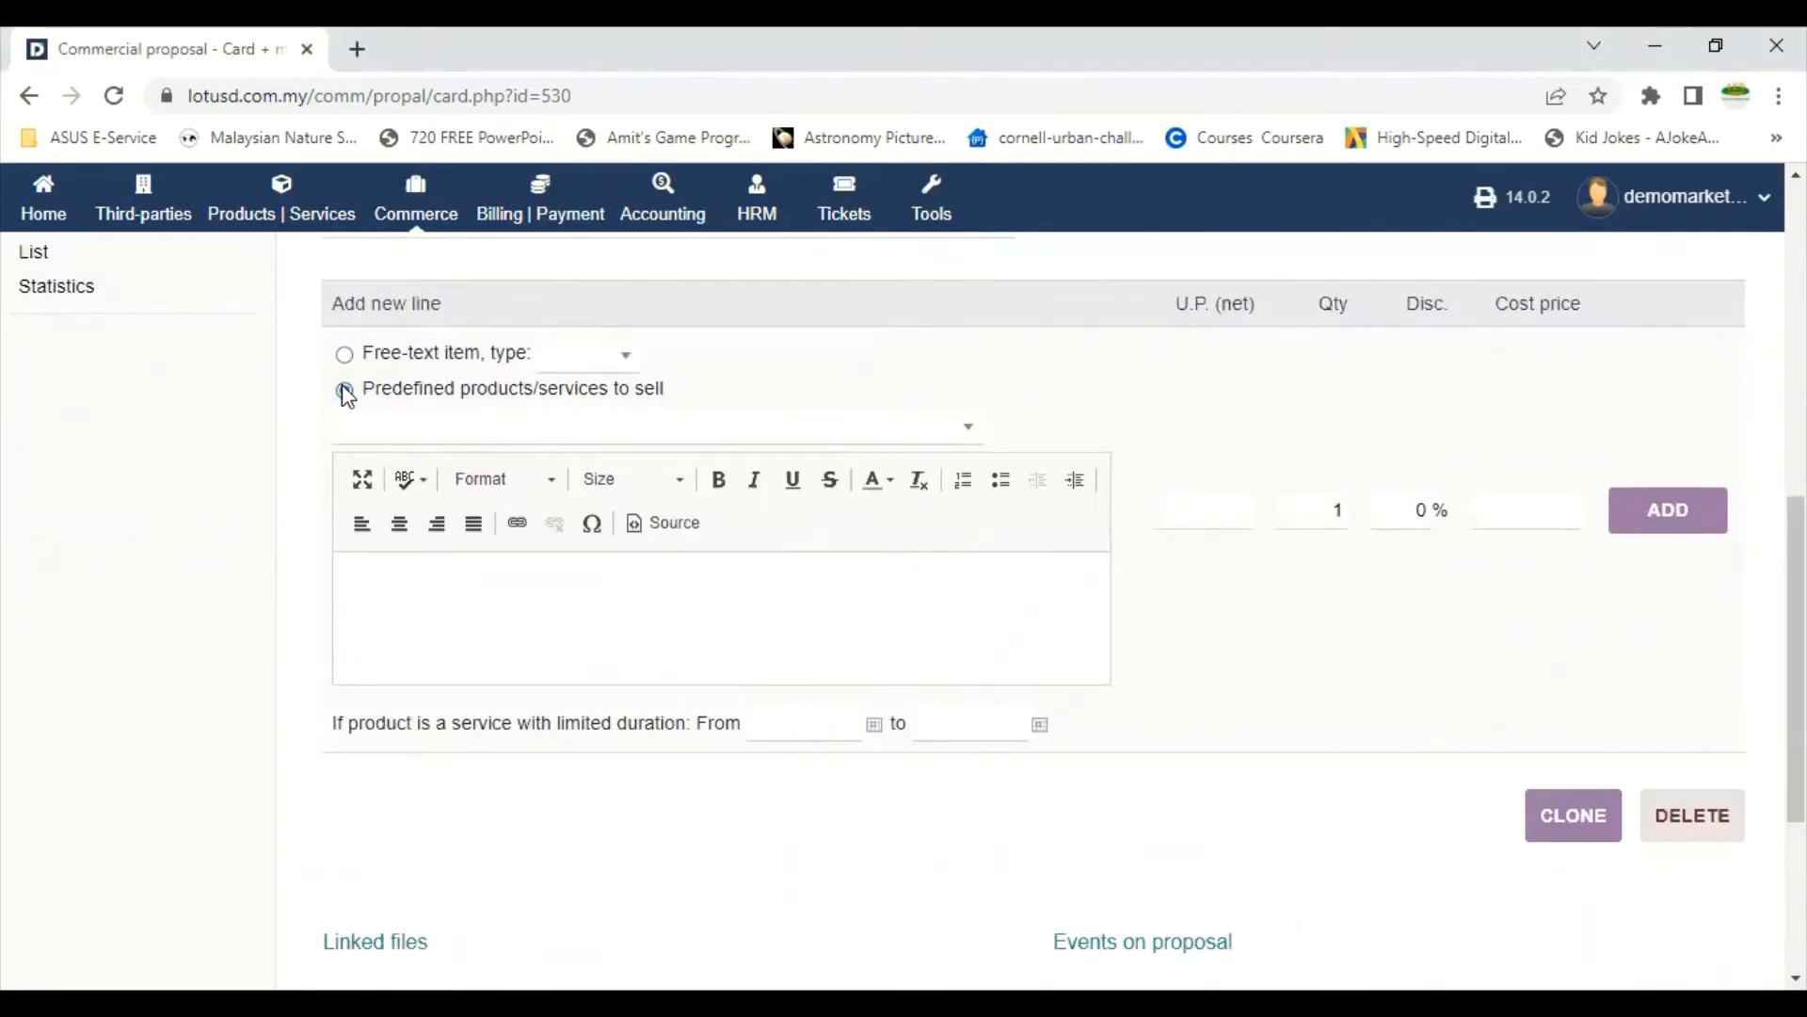
left_click(941, 433)
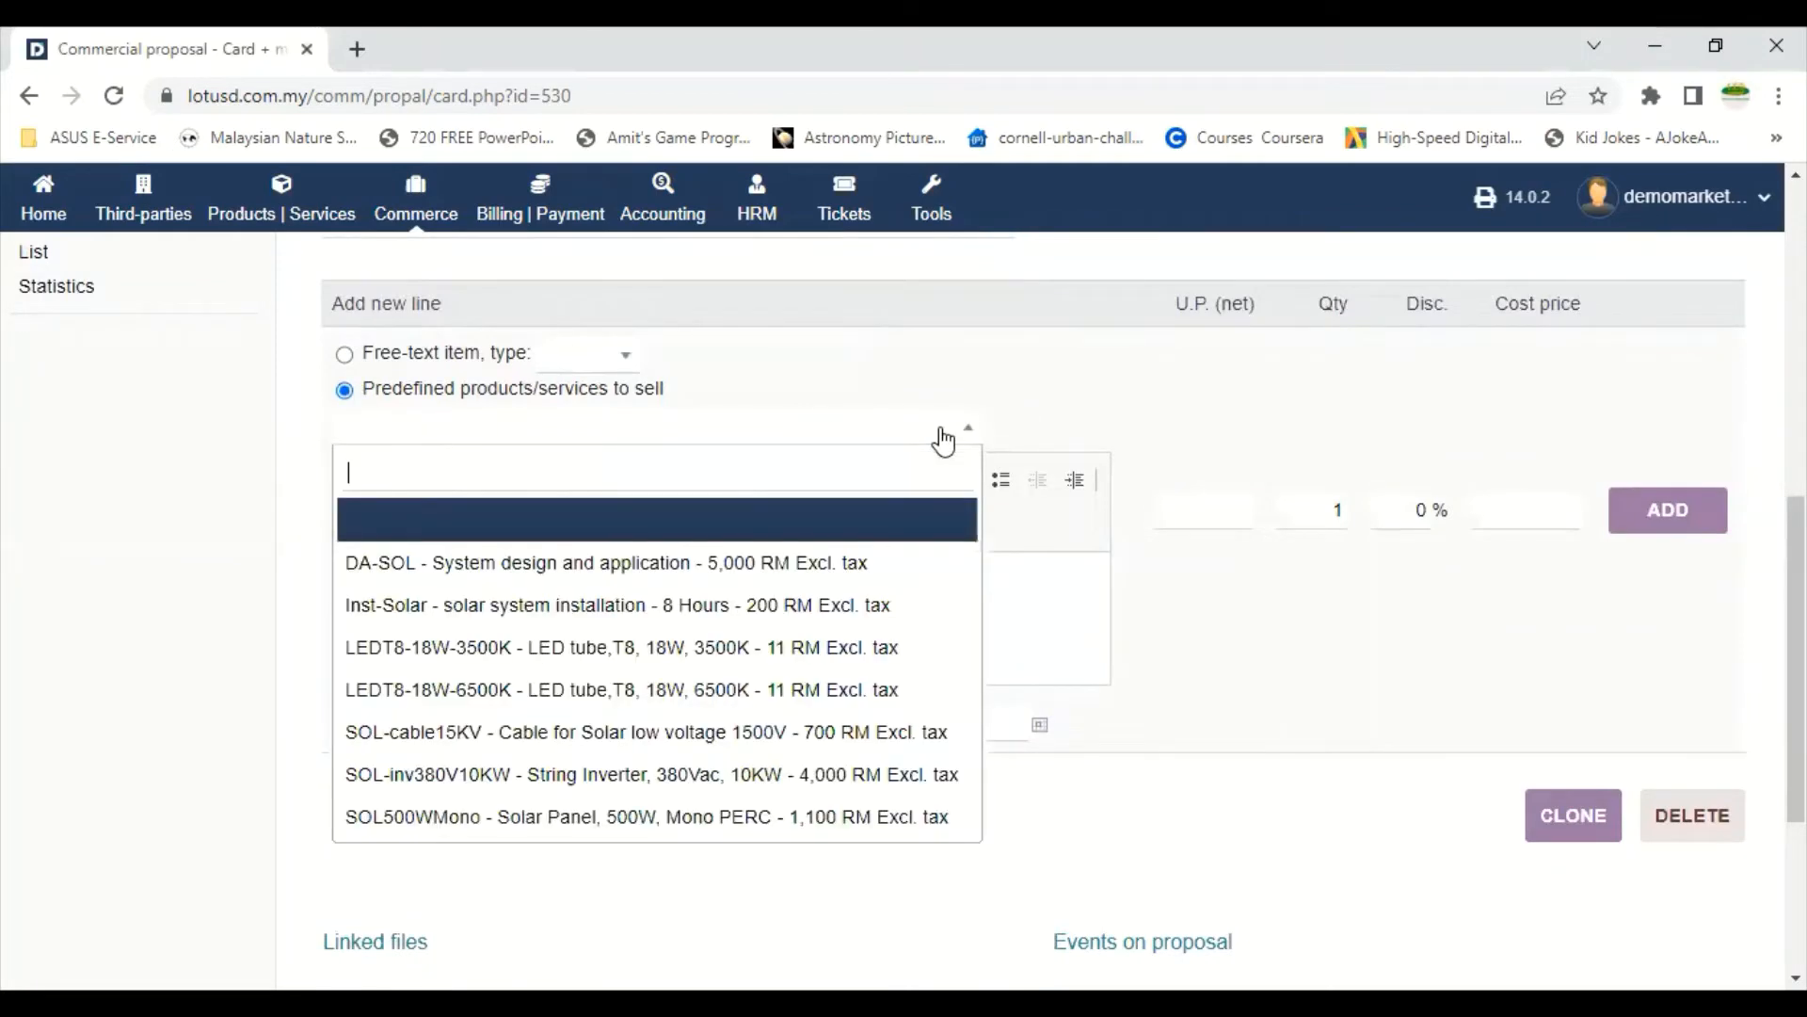
left_click(463, 697)
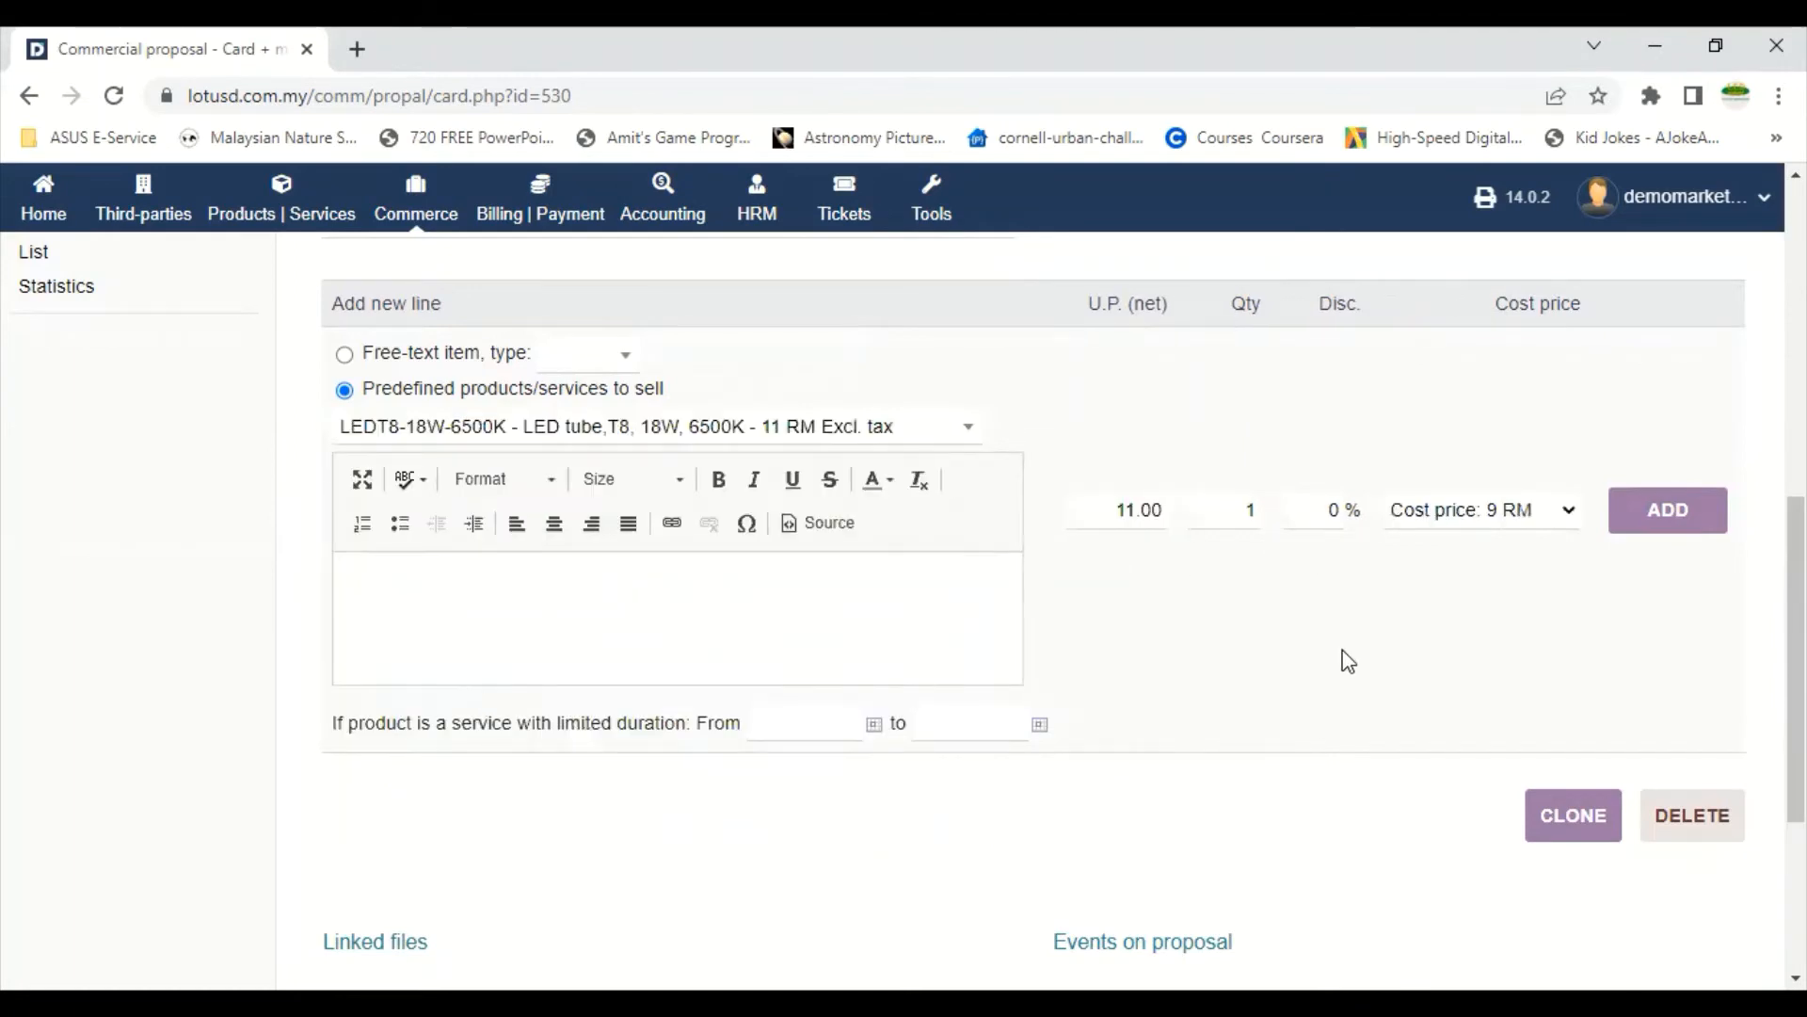
scroll(1348, 659, "up", 1)
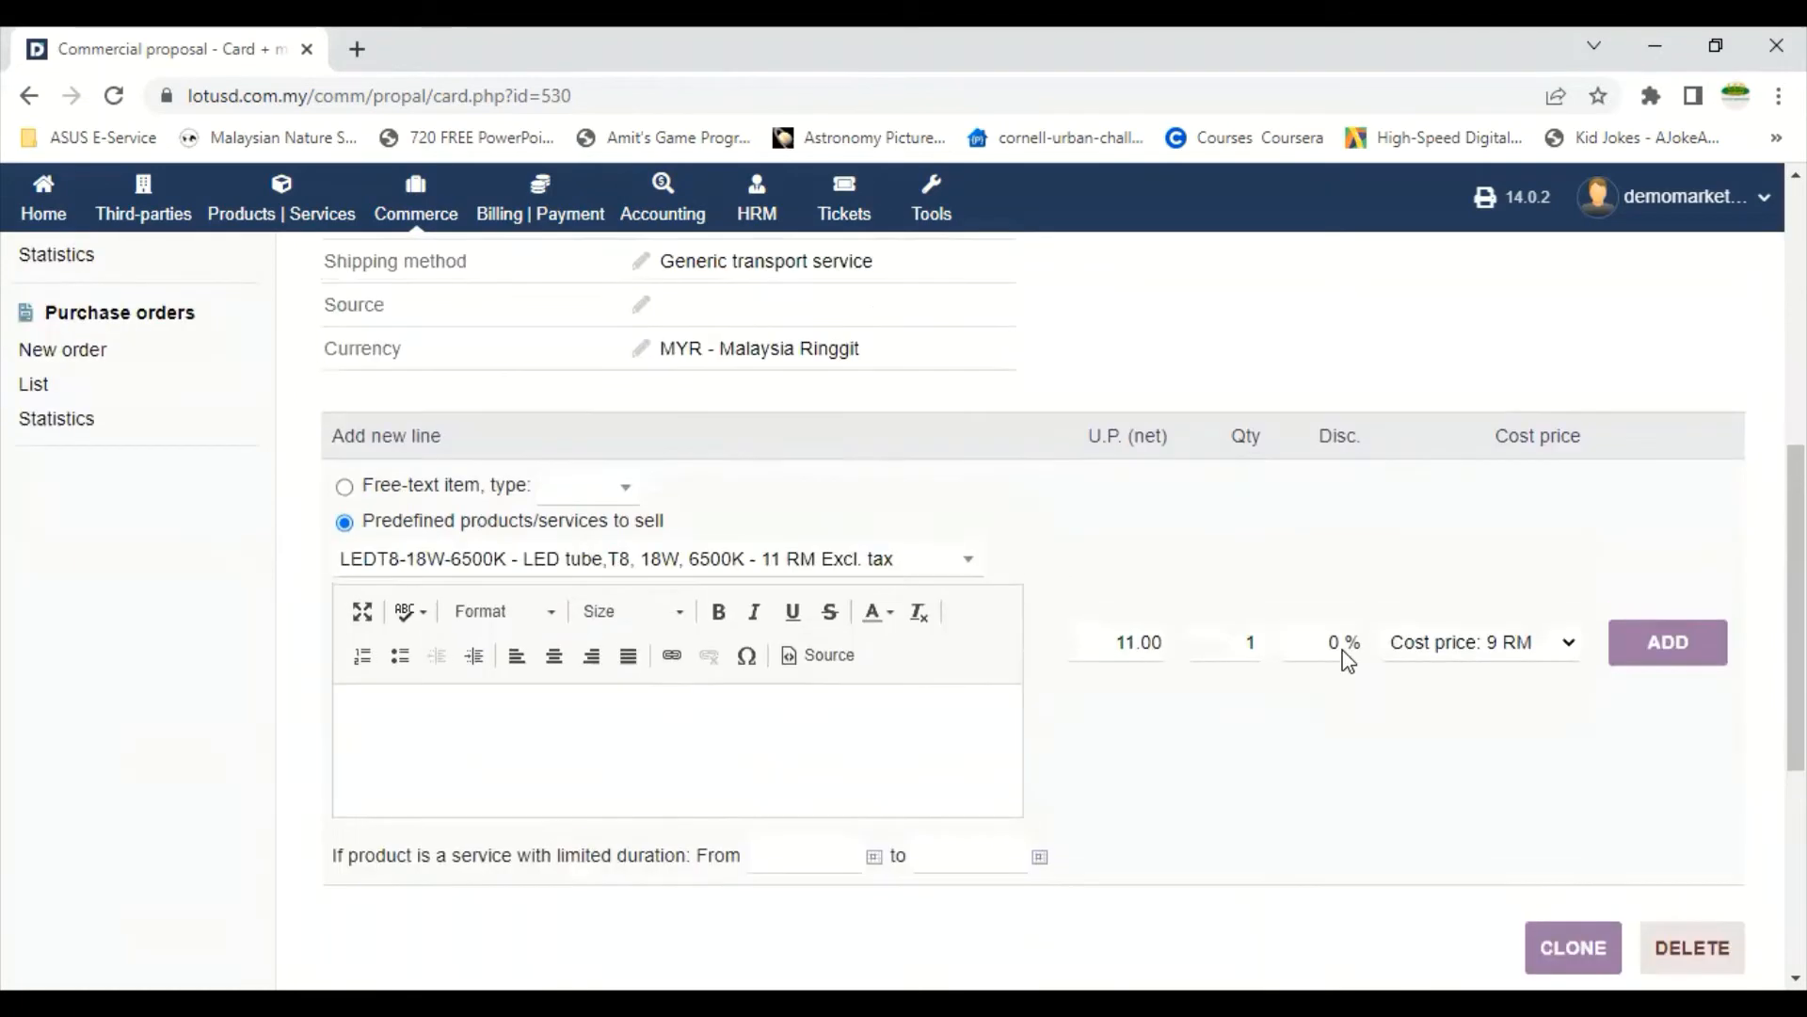
left_click(1658, 652)
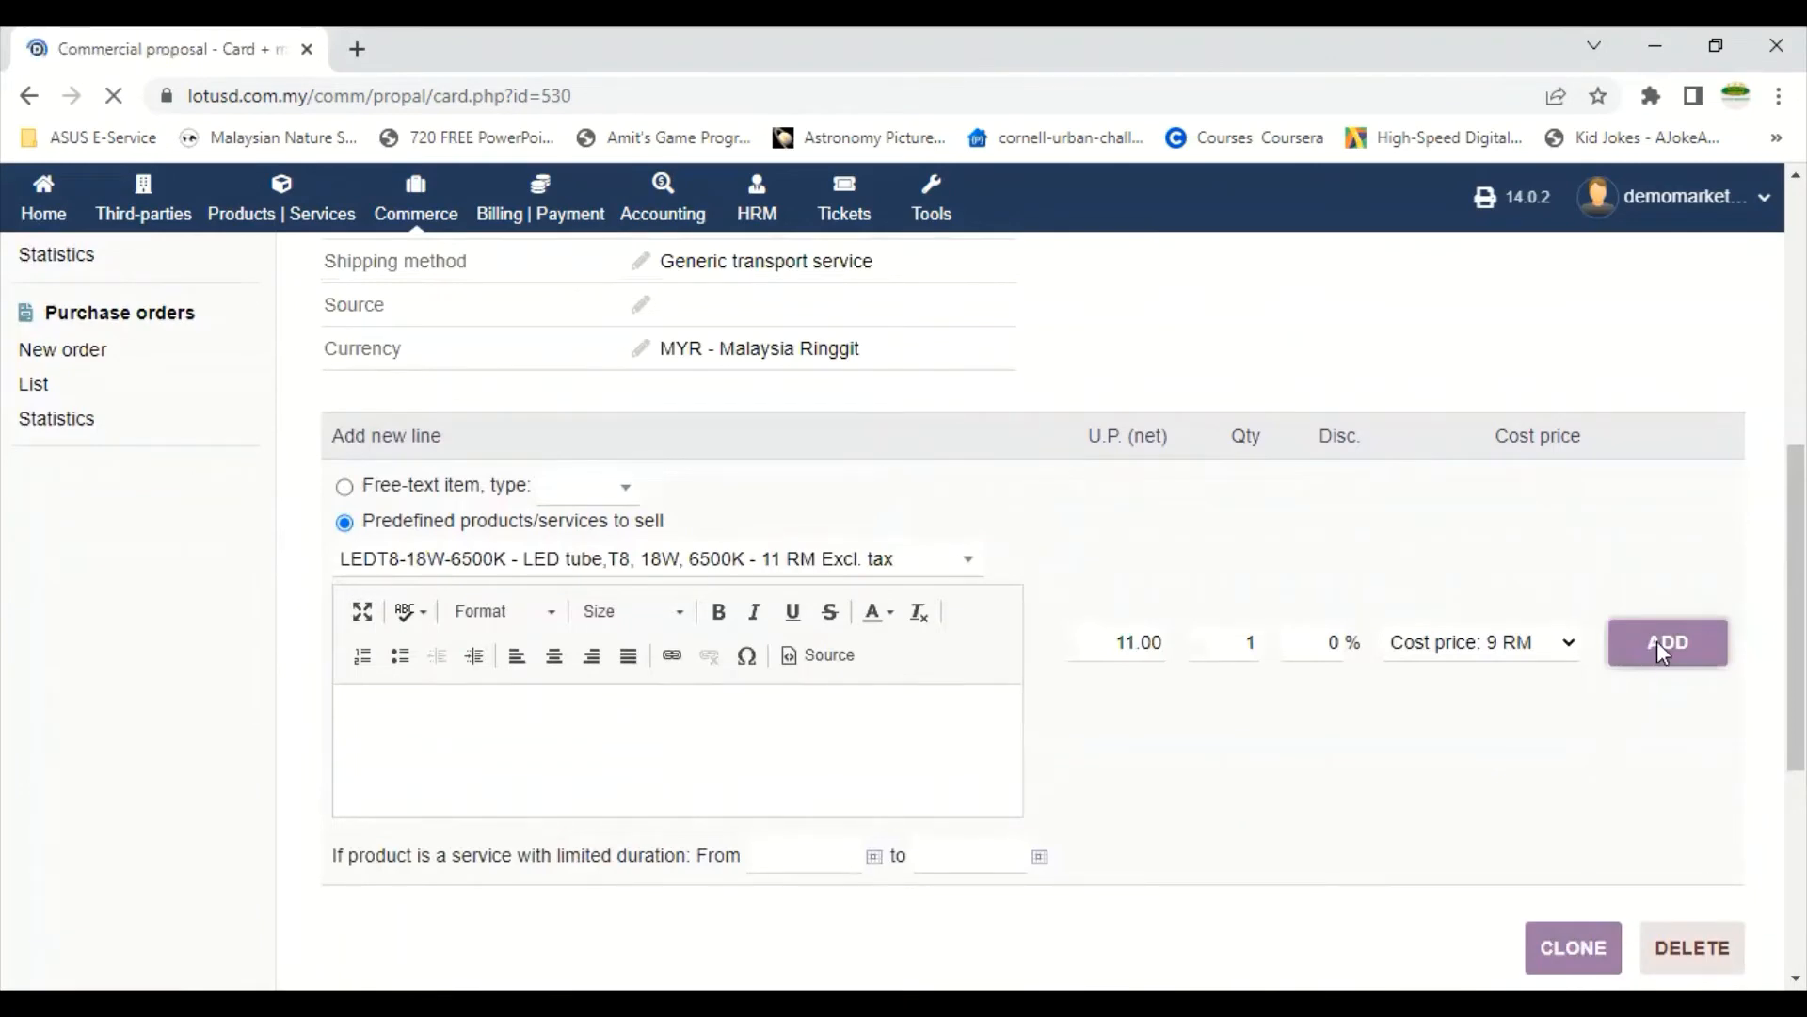
scroll(1454, 461, "up", 3)
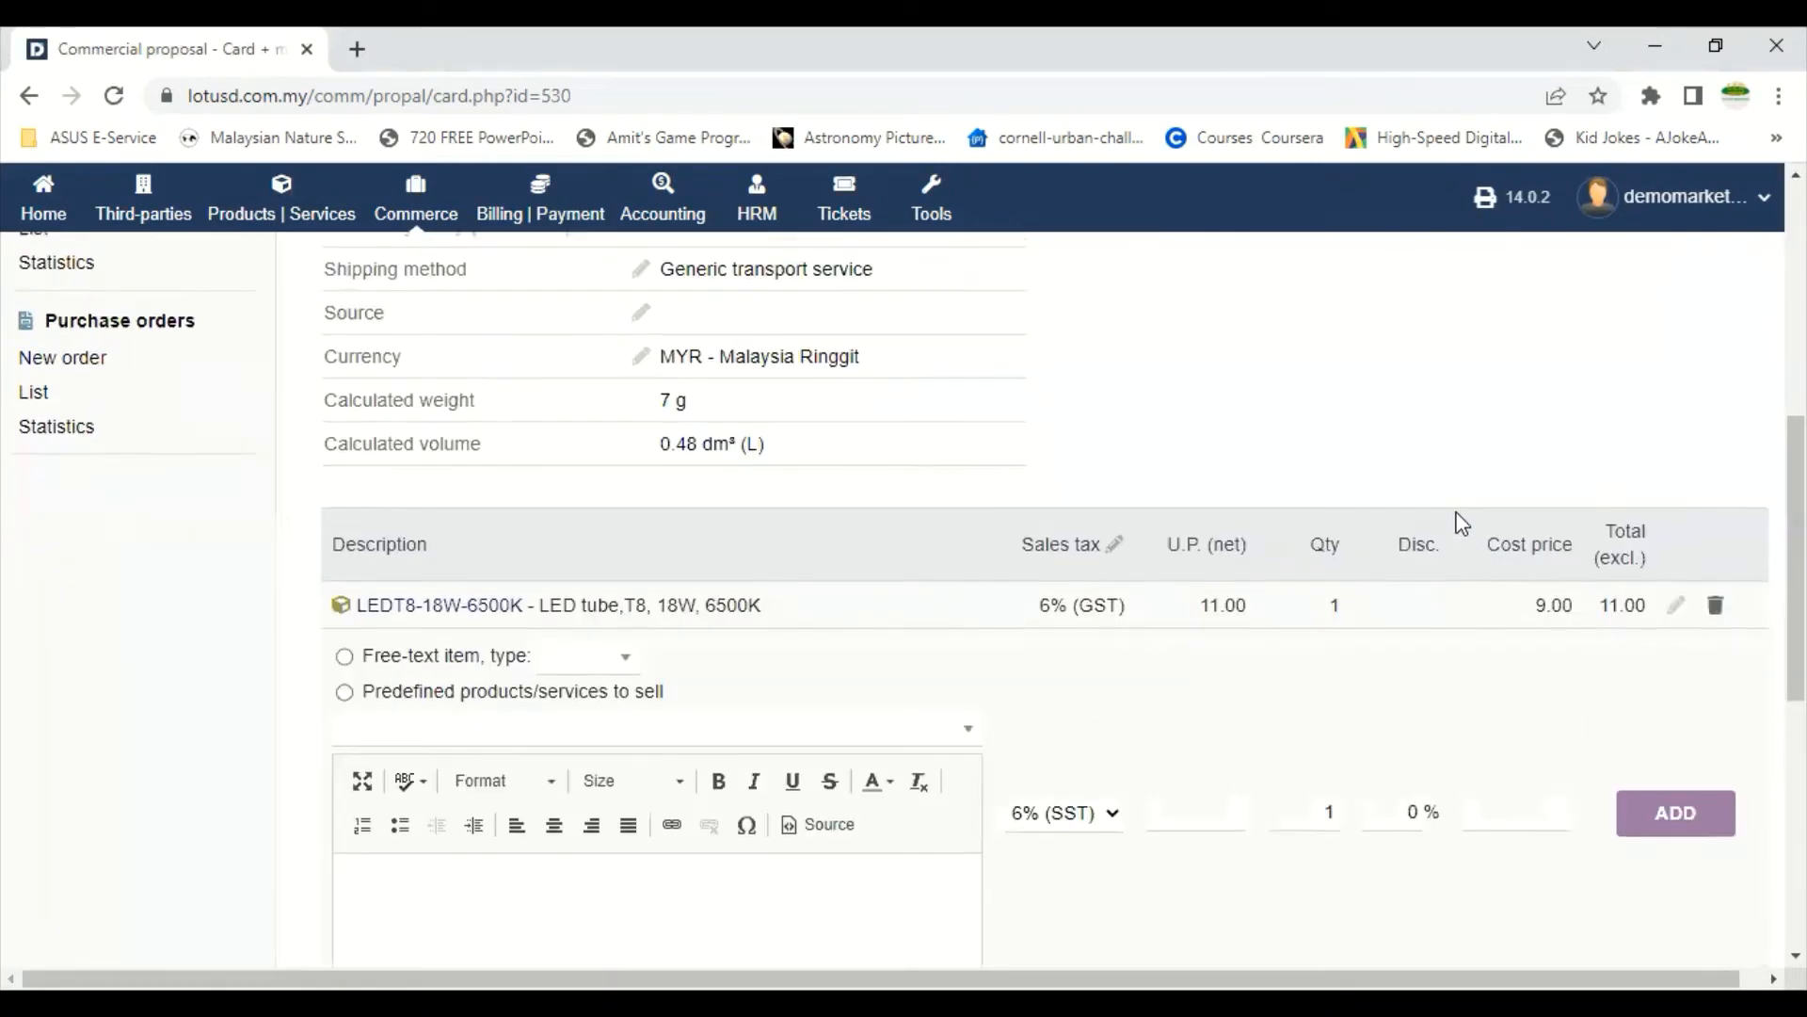
scroll(1453, 461, "up", 3)
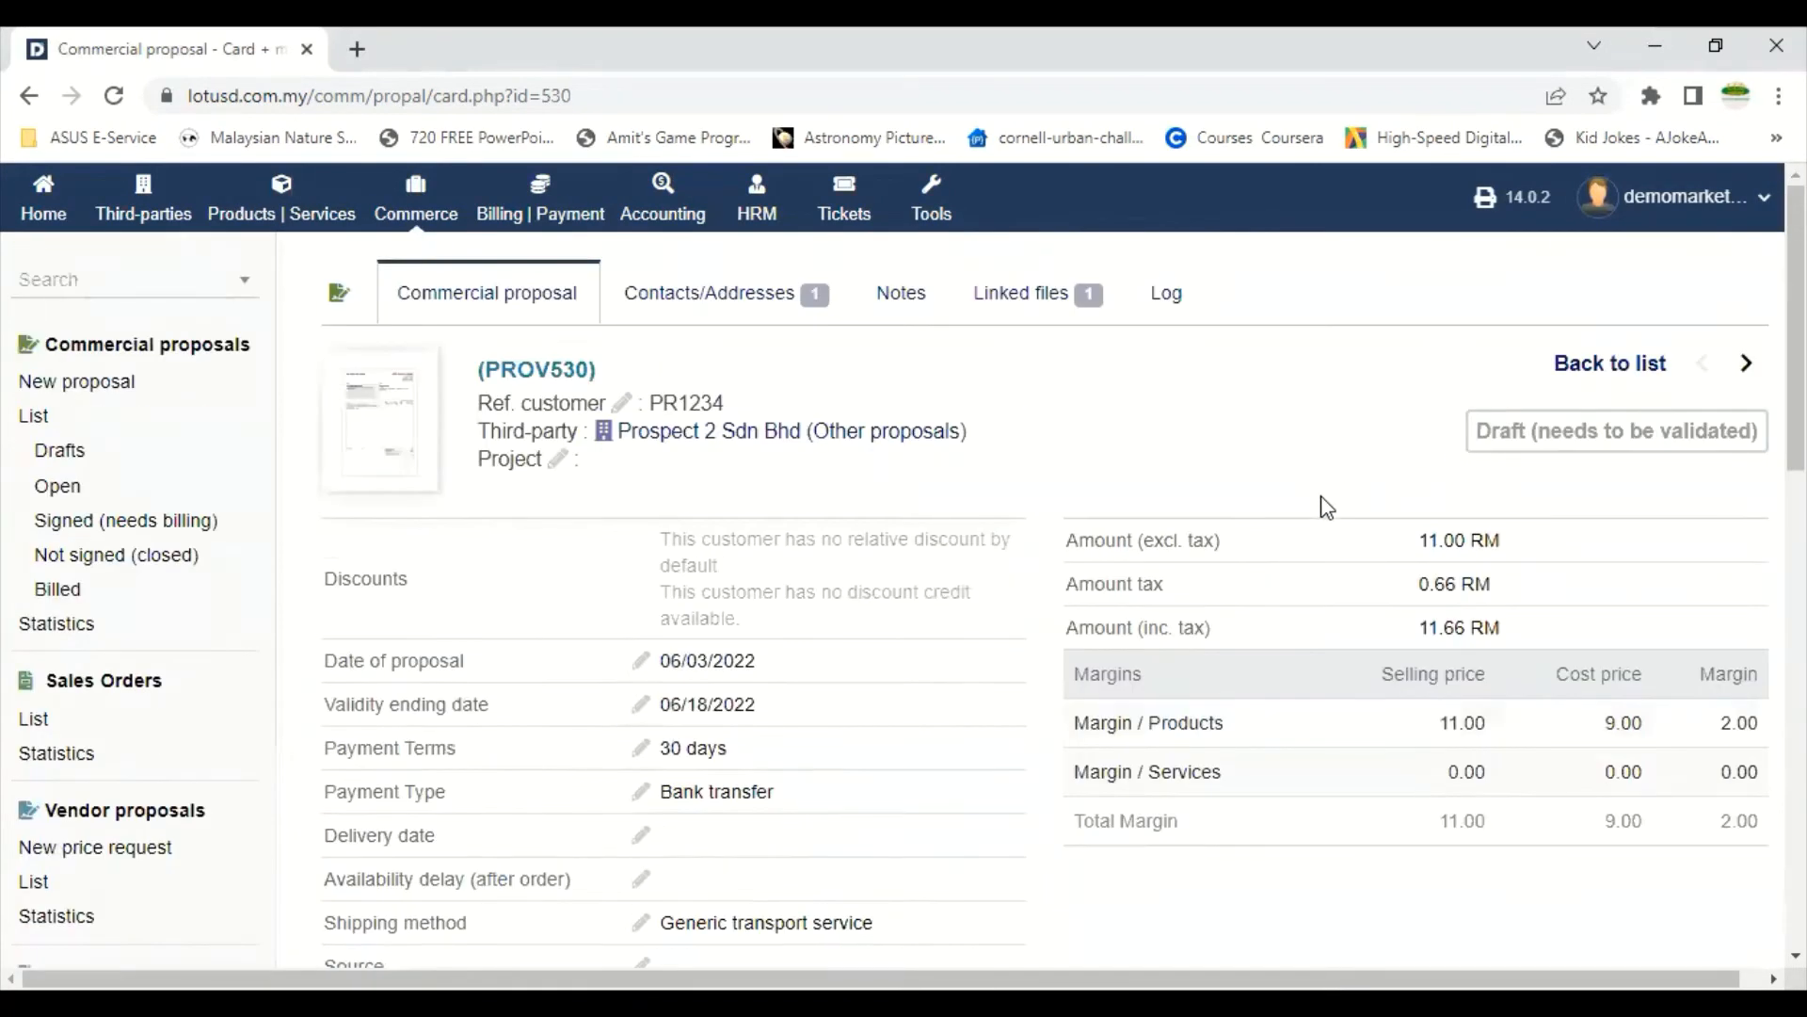
scroll(1323, 508, "down", 2)
scroll(1323, 513, "down", 3)
scroll(1323, 513, "up", 3)
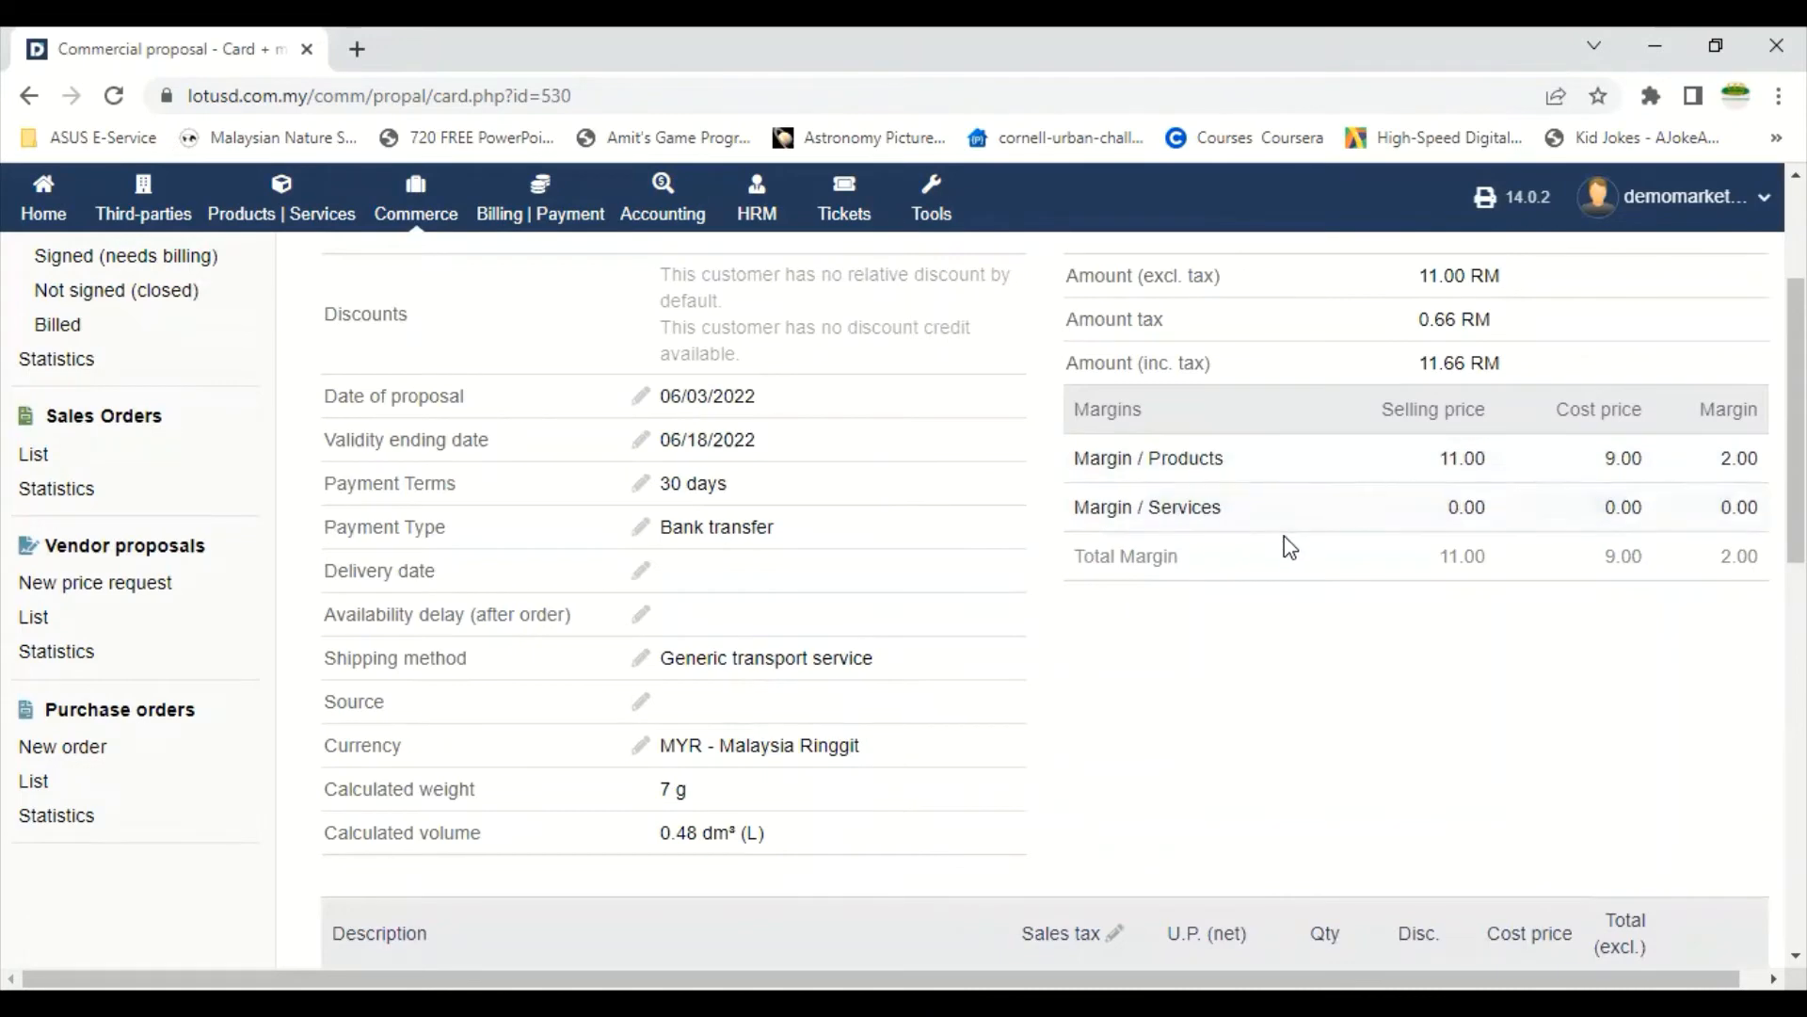
scroll(1506, 344, "down", 2)
scroll(1081, 625, "down", 6)
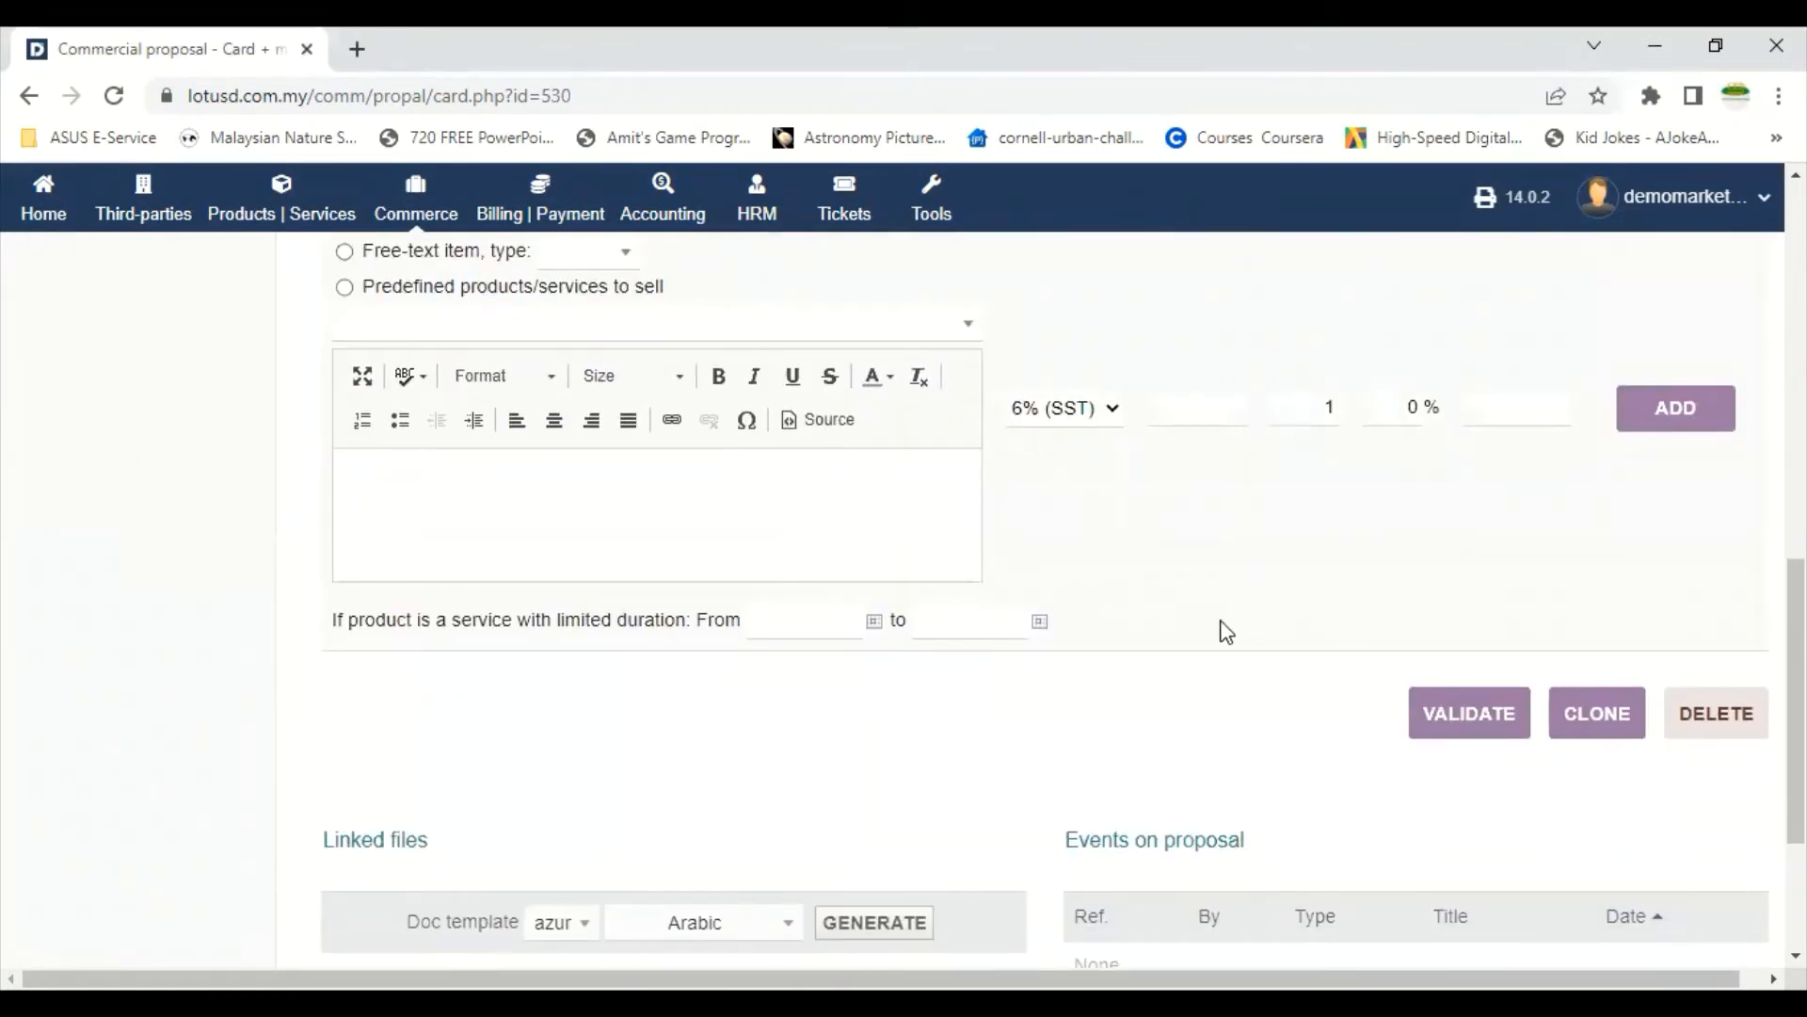
- Validate draft PROV530 and confirm, turning it into open proposal PR2206-0003
left_click(1481, 719)
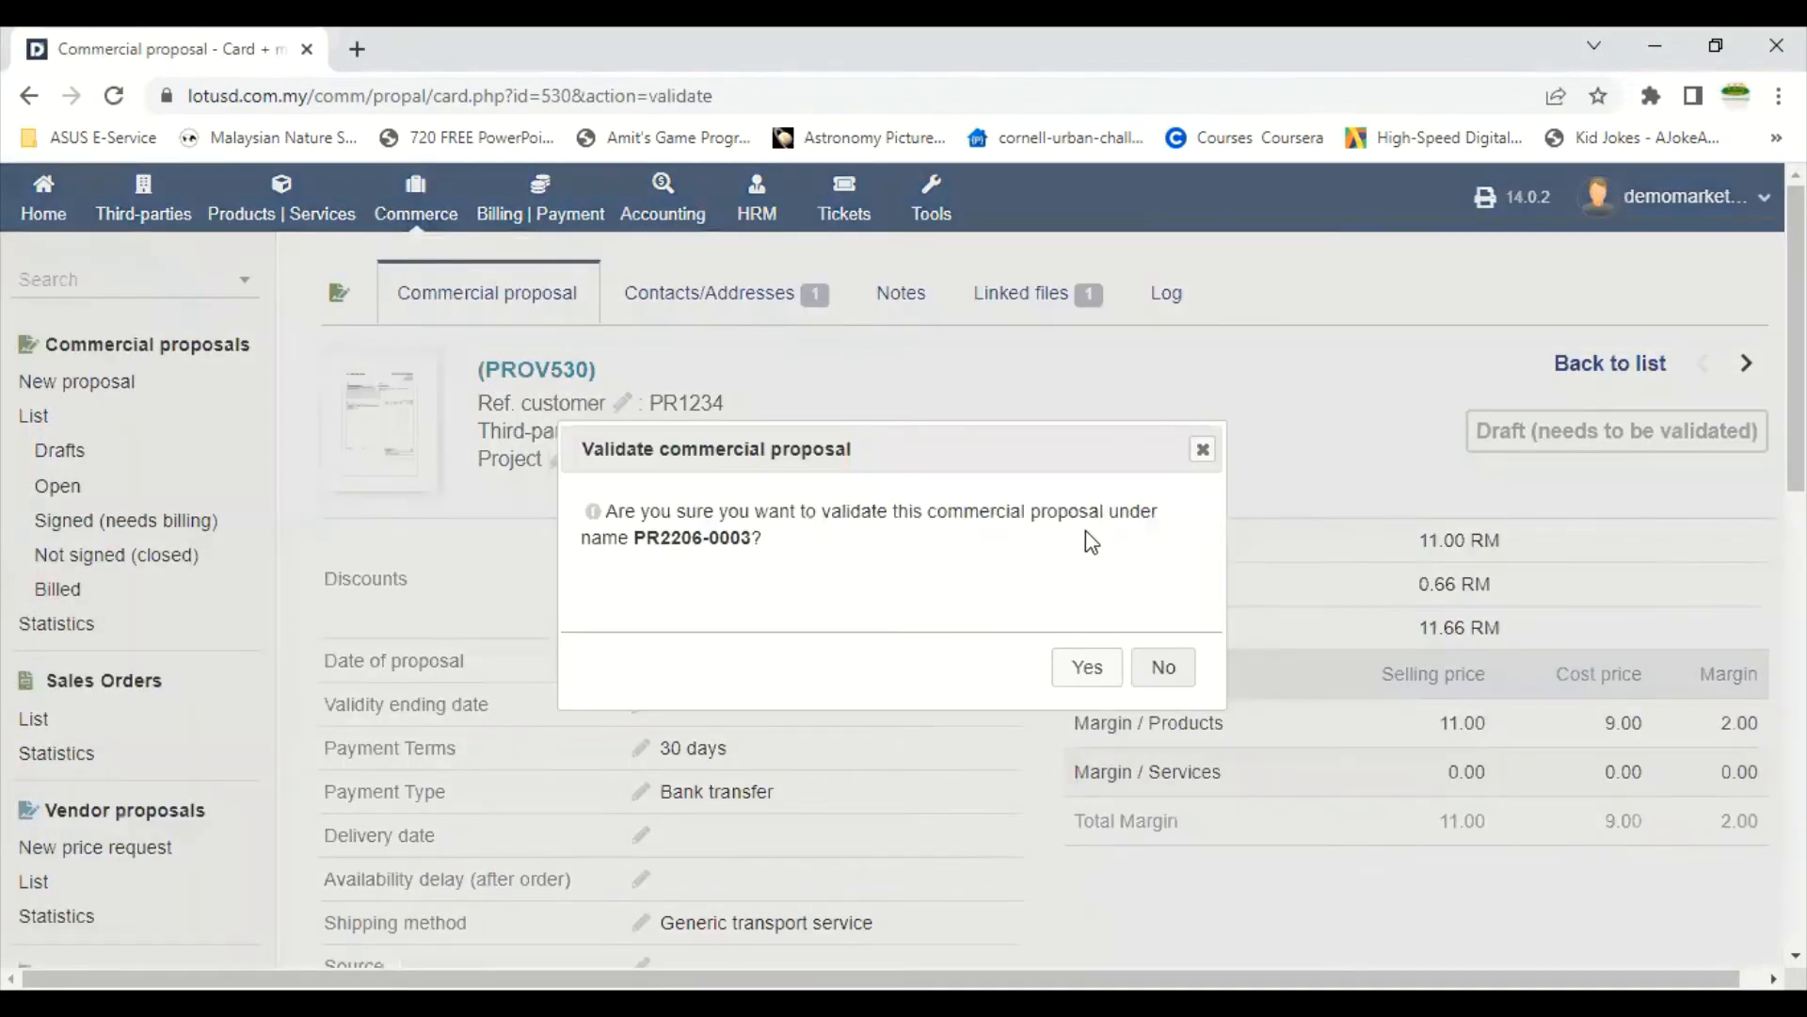
left_click(1089, 669)
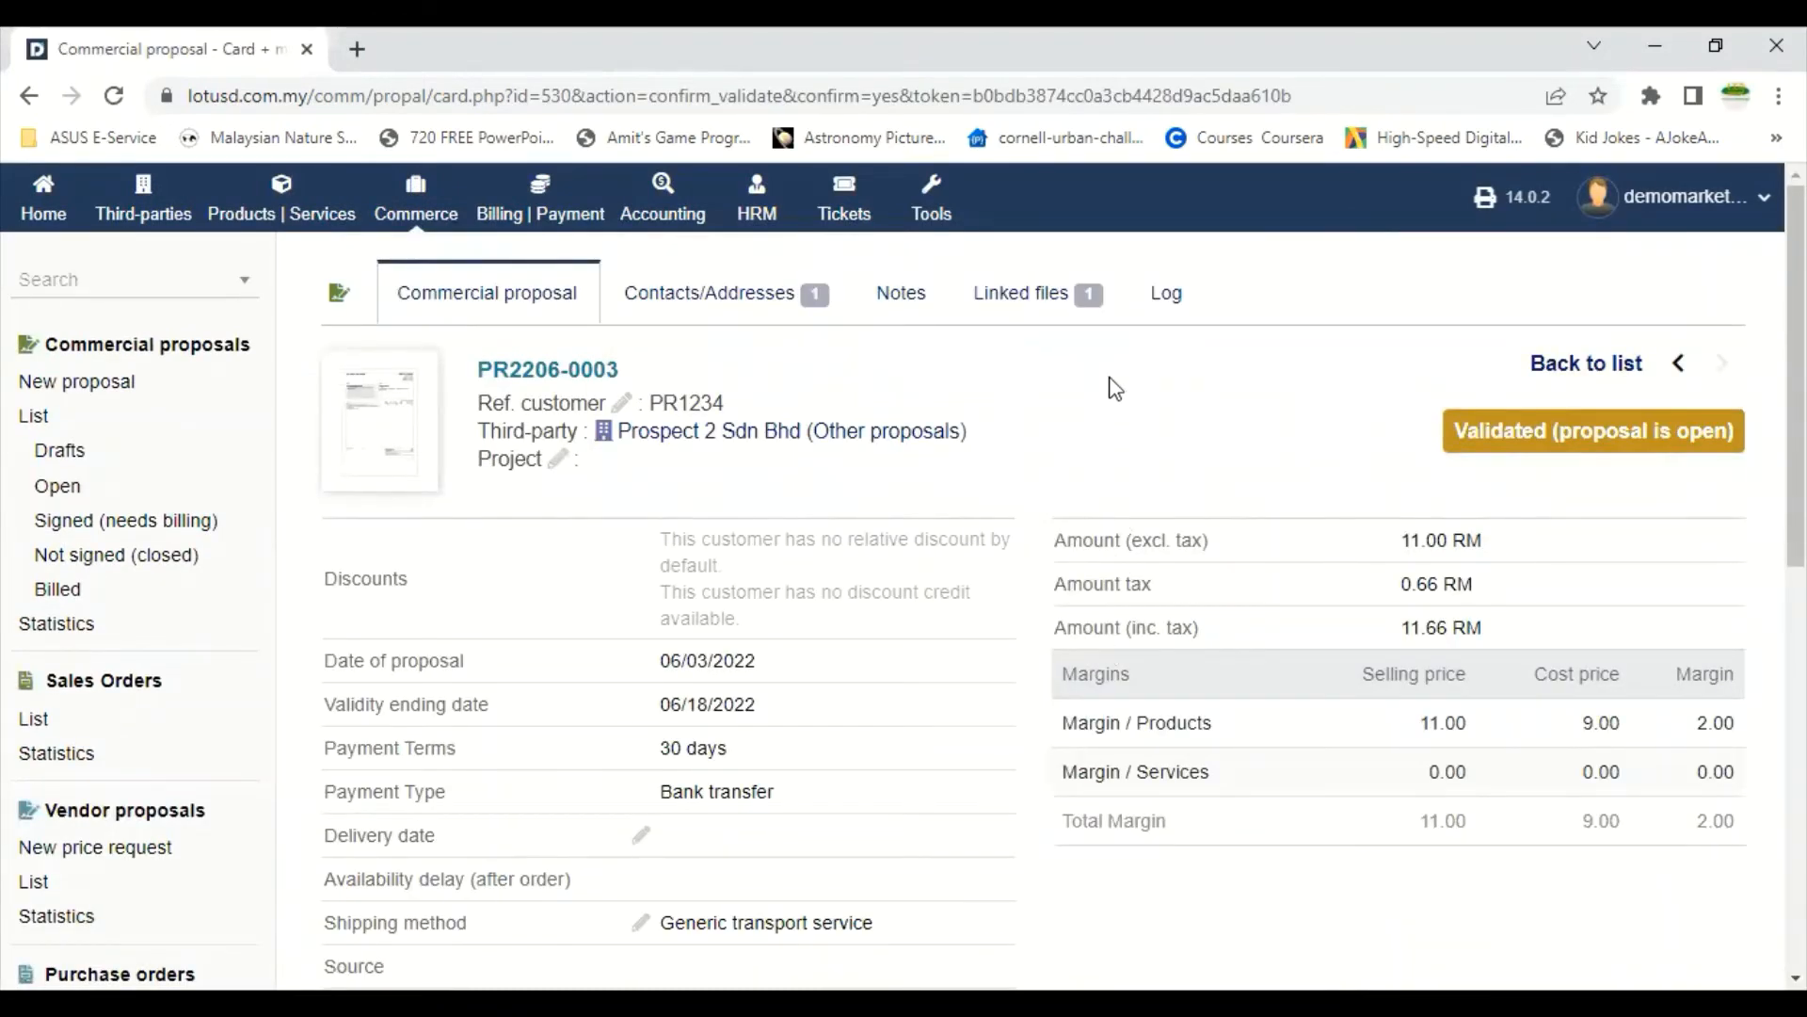
scroll(1115, 389, "down", 7)
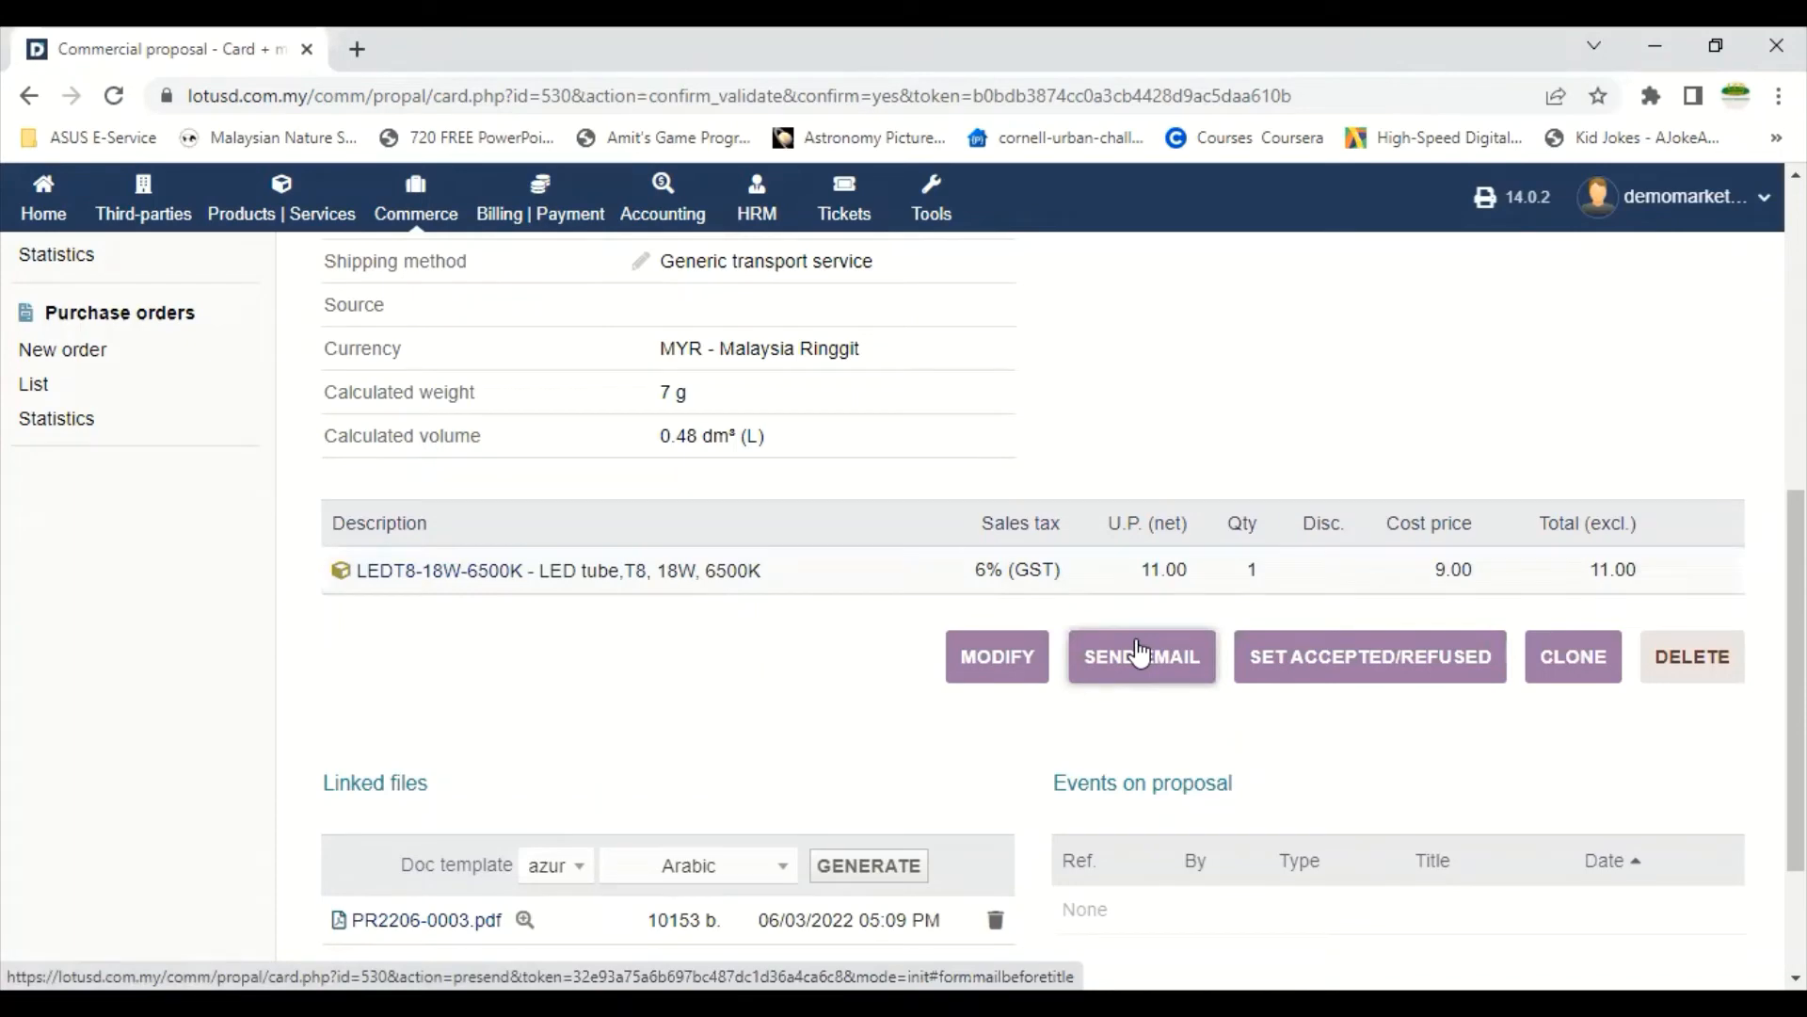
scroll(1125, 583, "up", 7)
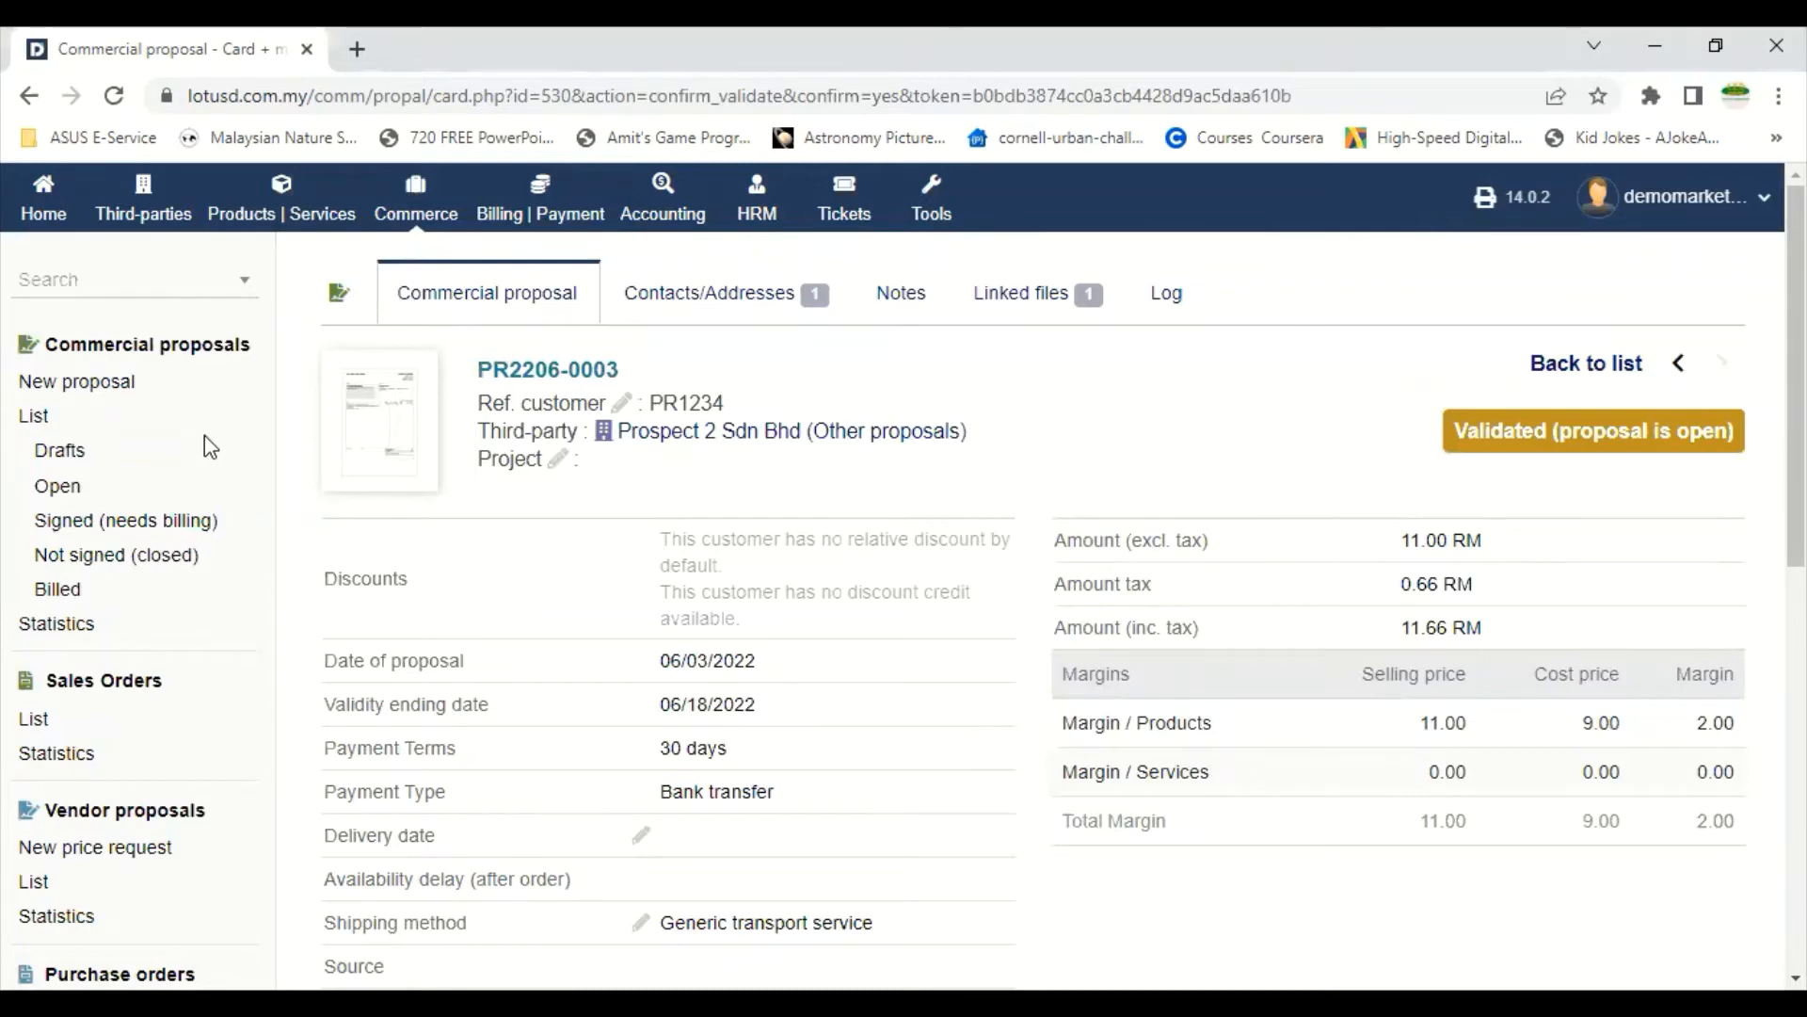
- Log out, sign back in as the sales engineer demo user with its password, and open Commerce
left_click(1678, 209)
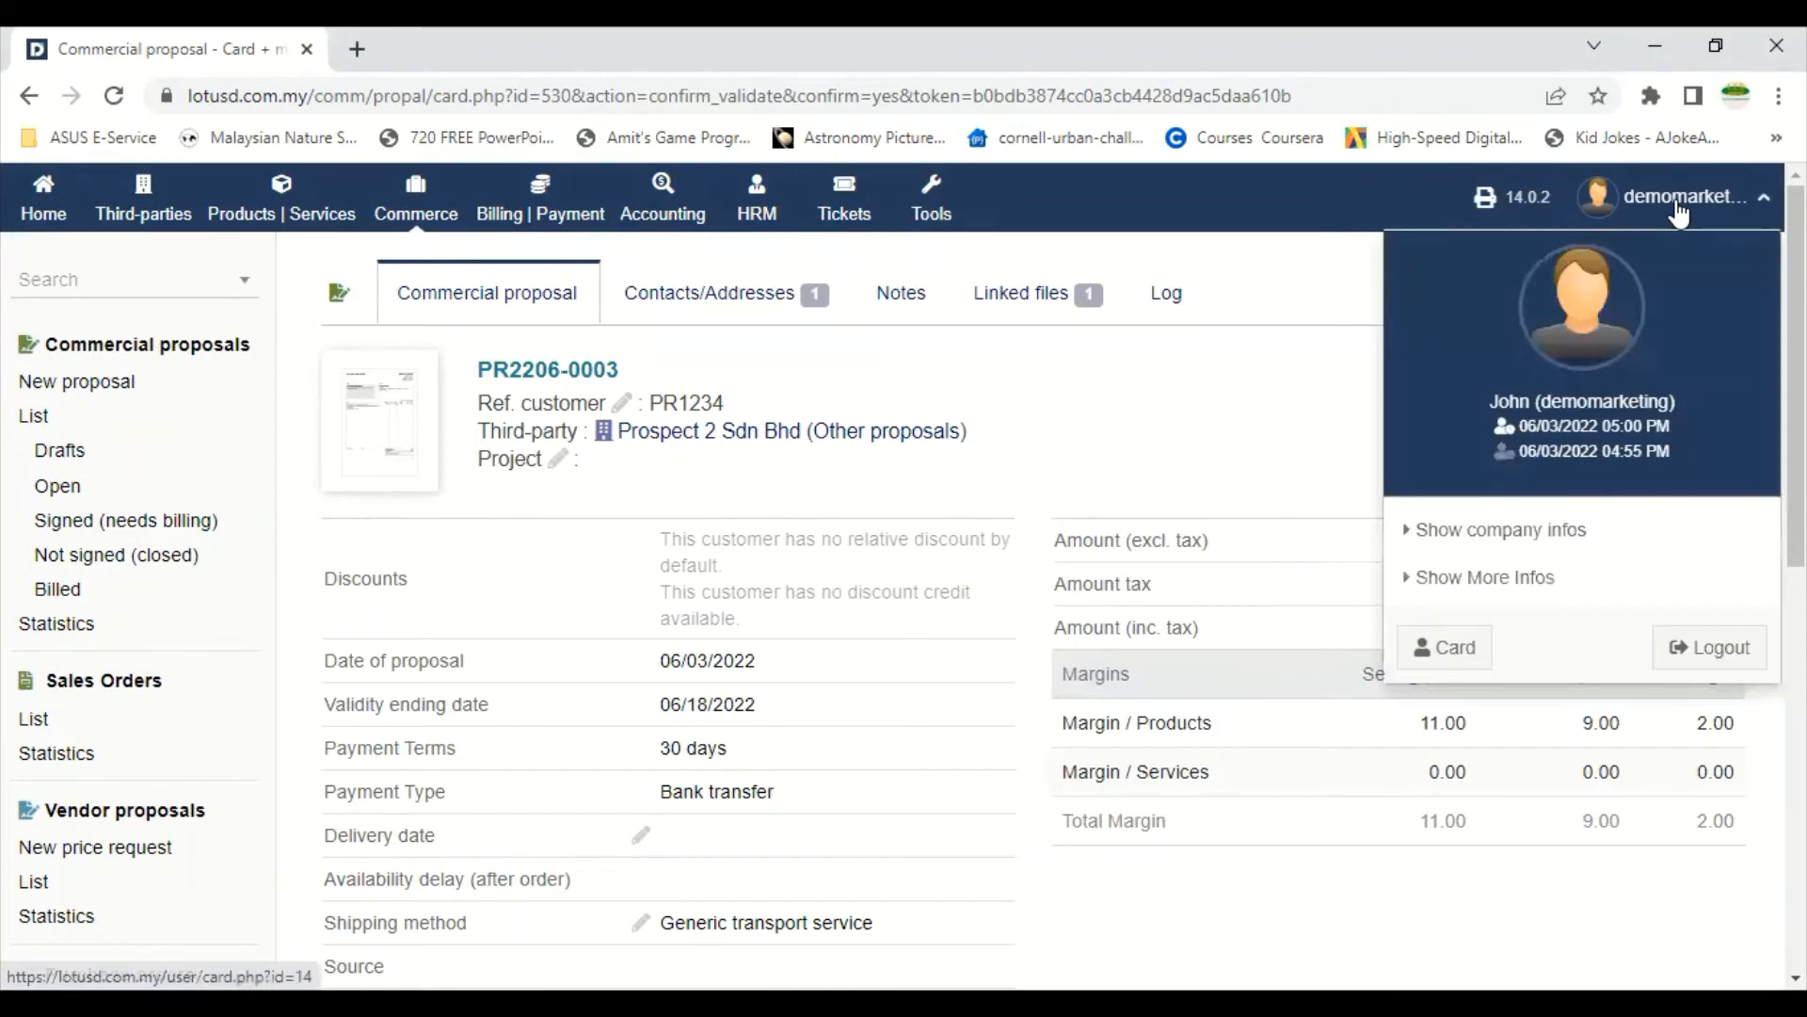
left_click(1710, 650)
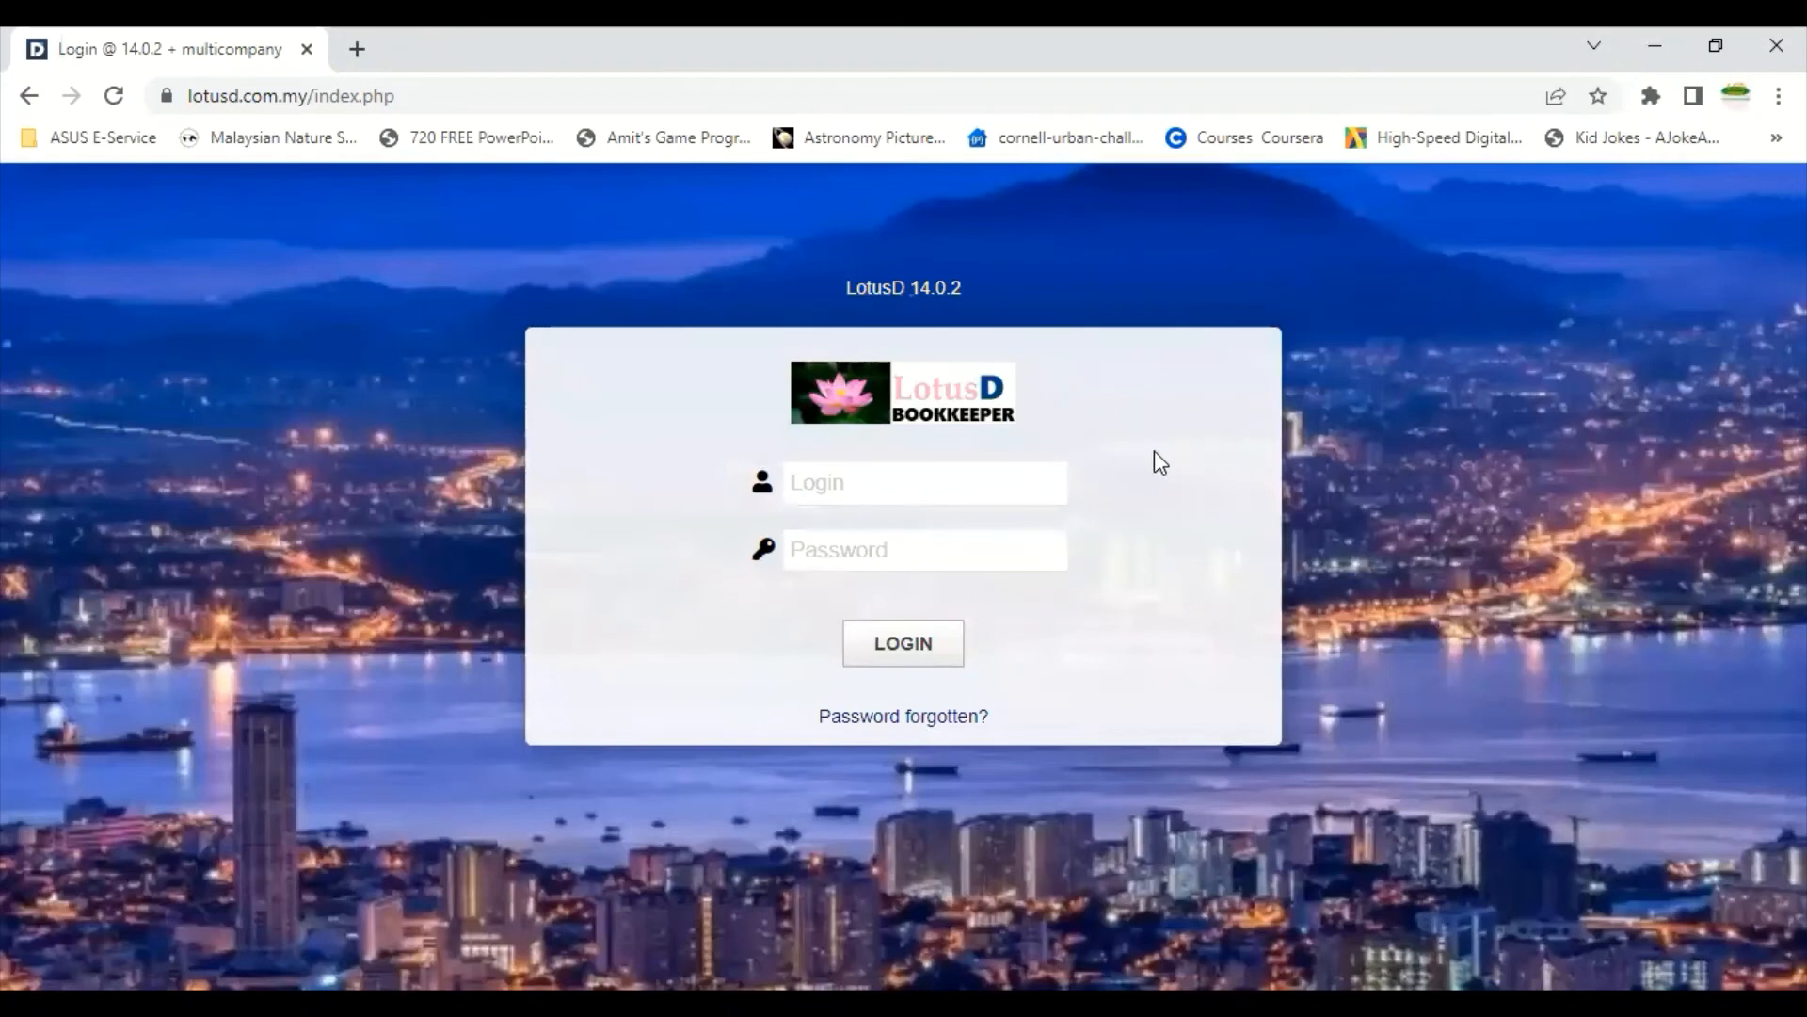
type("demo")
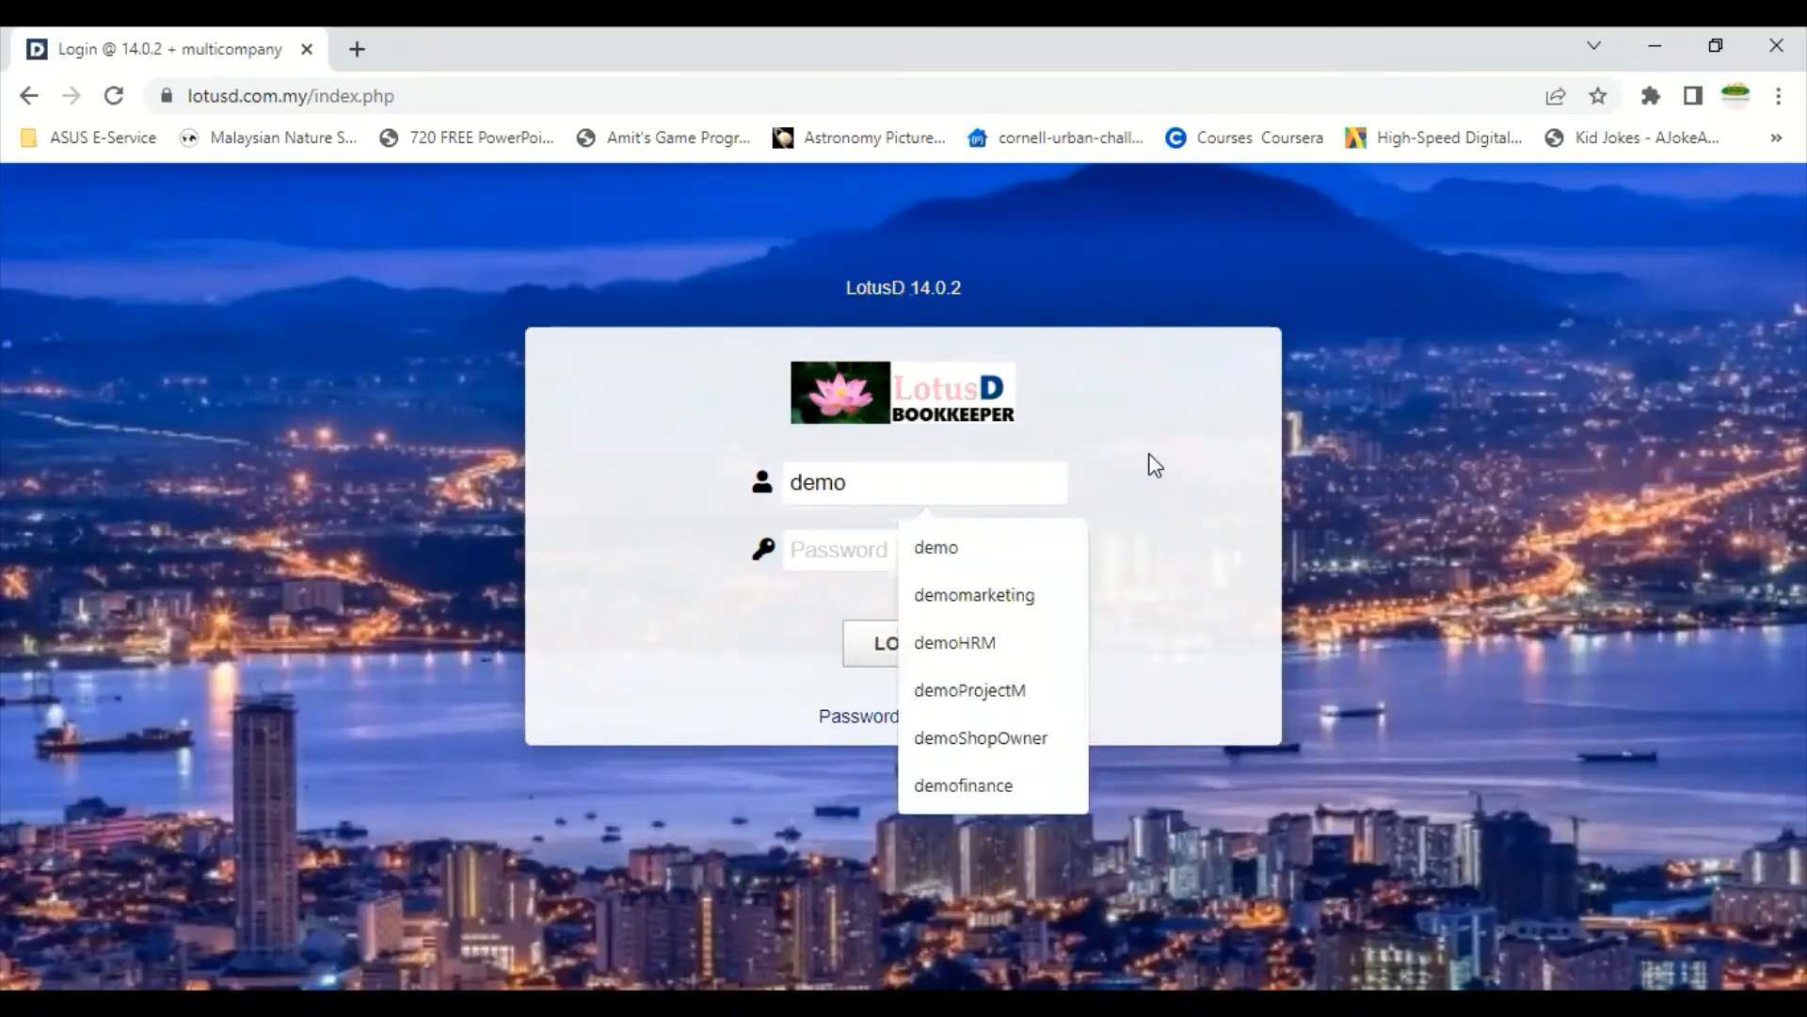
type("Sales")
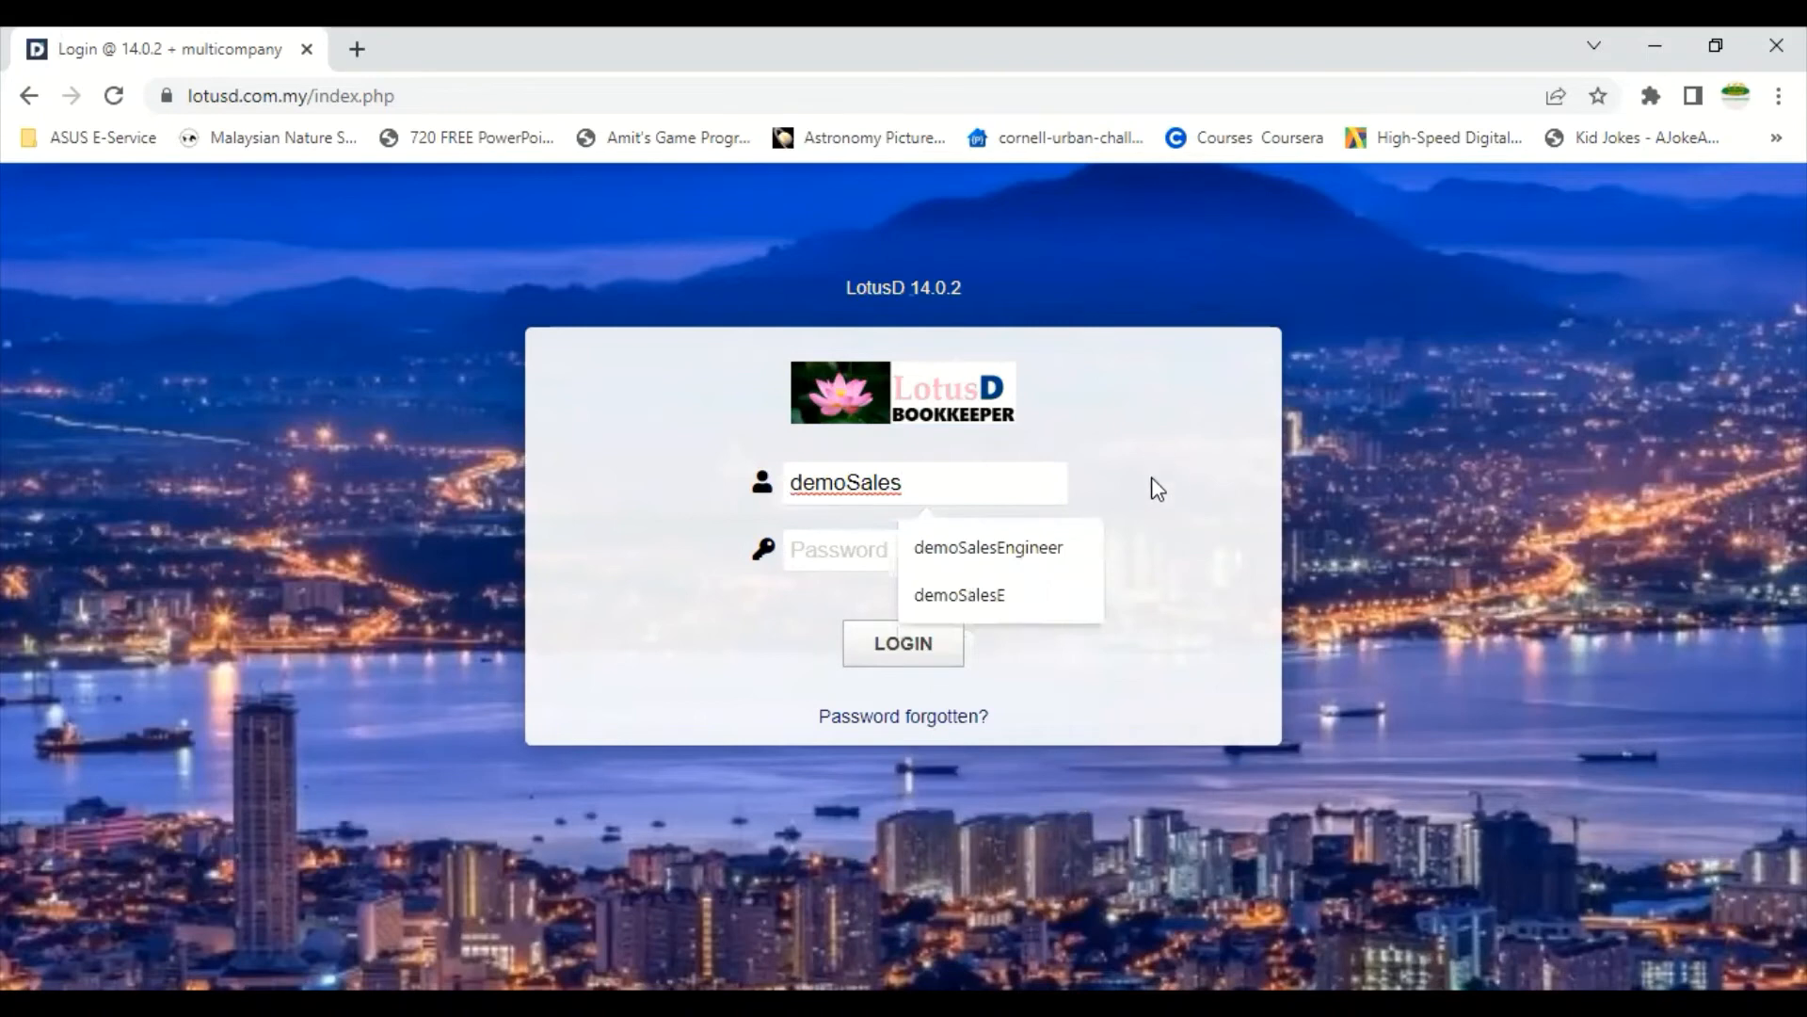
left_click(979, 551)
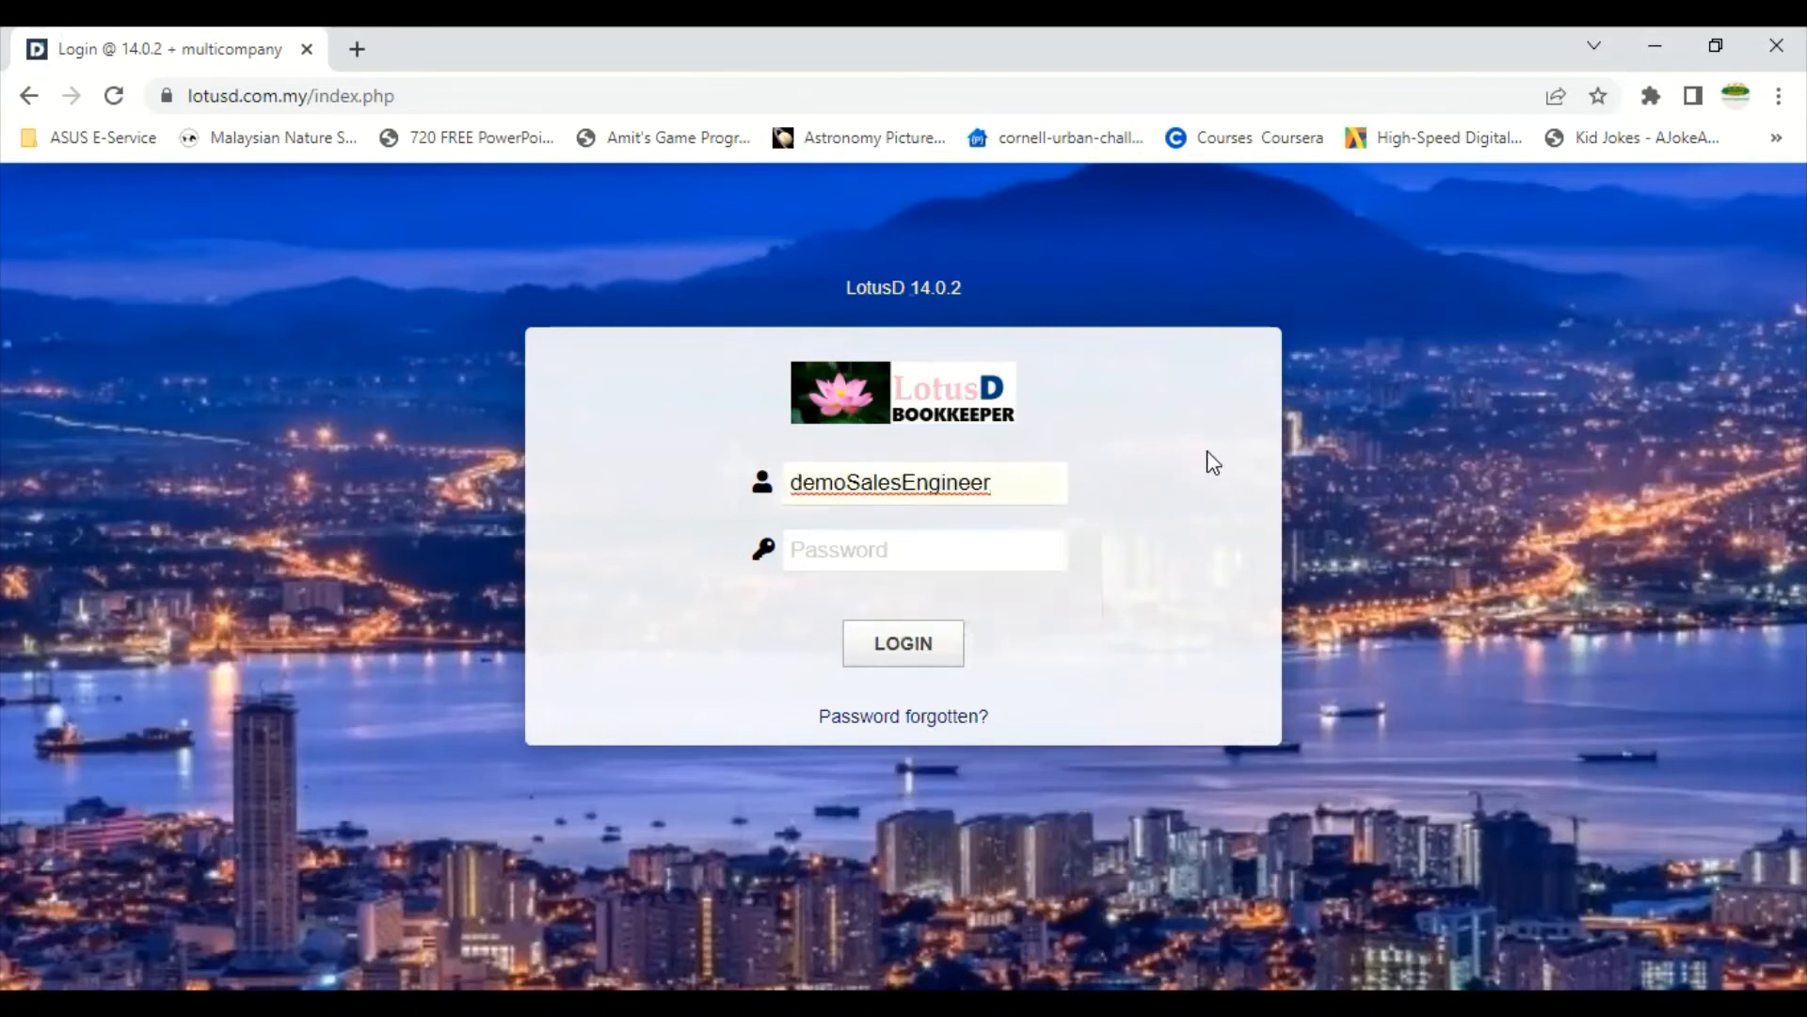
key("shift+Left")
key("shift+Left")
key("shift+Left")
key("shift+Left")
key("shift+Left")
key("shift+Left")
key("shift+Left")
key("shift+Left")
key("shift+Left")
key("shift+Left")
key("shift+Left")
key("shift+Left")
key("shift+Left")
key("shift+Left")
key("shift+Left")
key("shift+Left")
key("shift+Left")
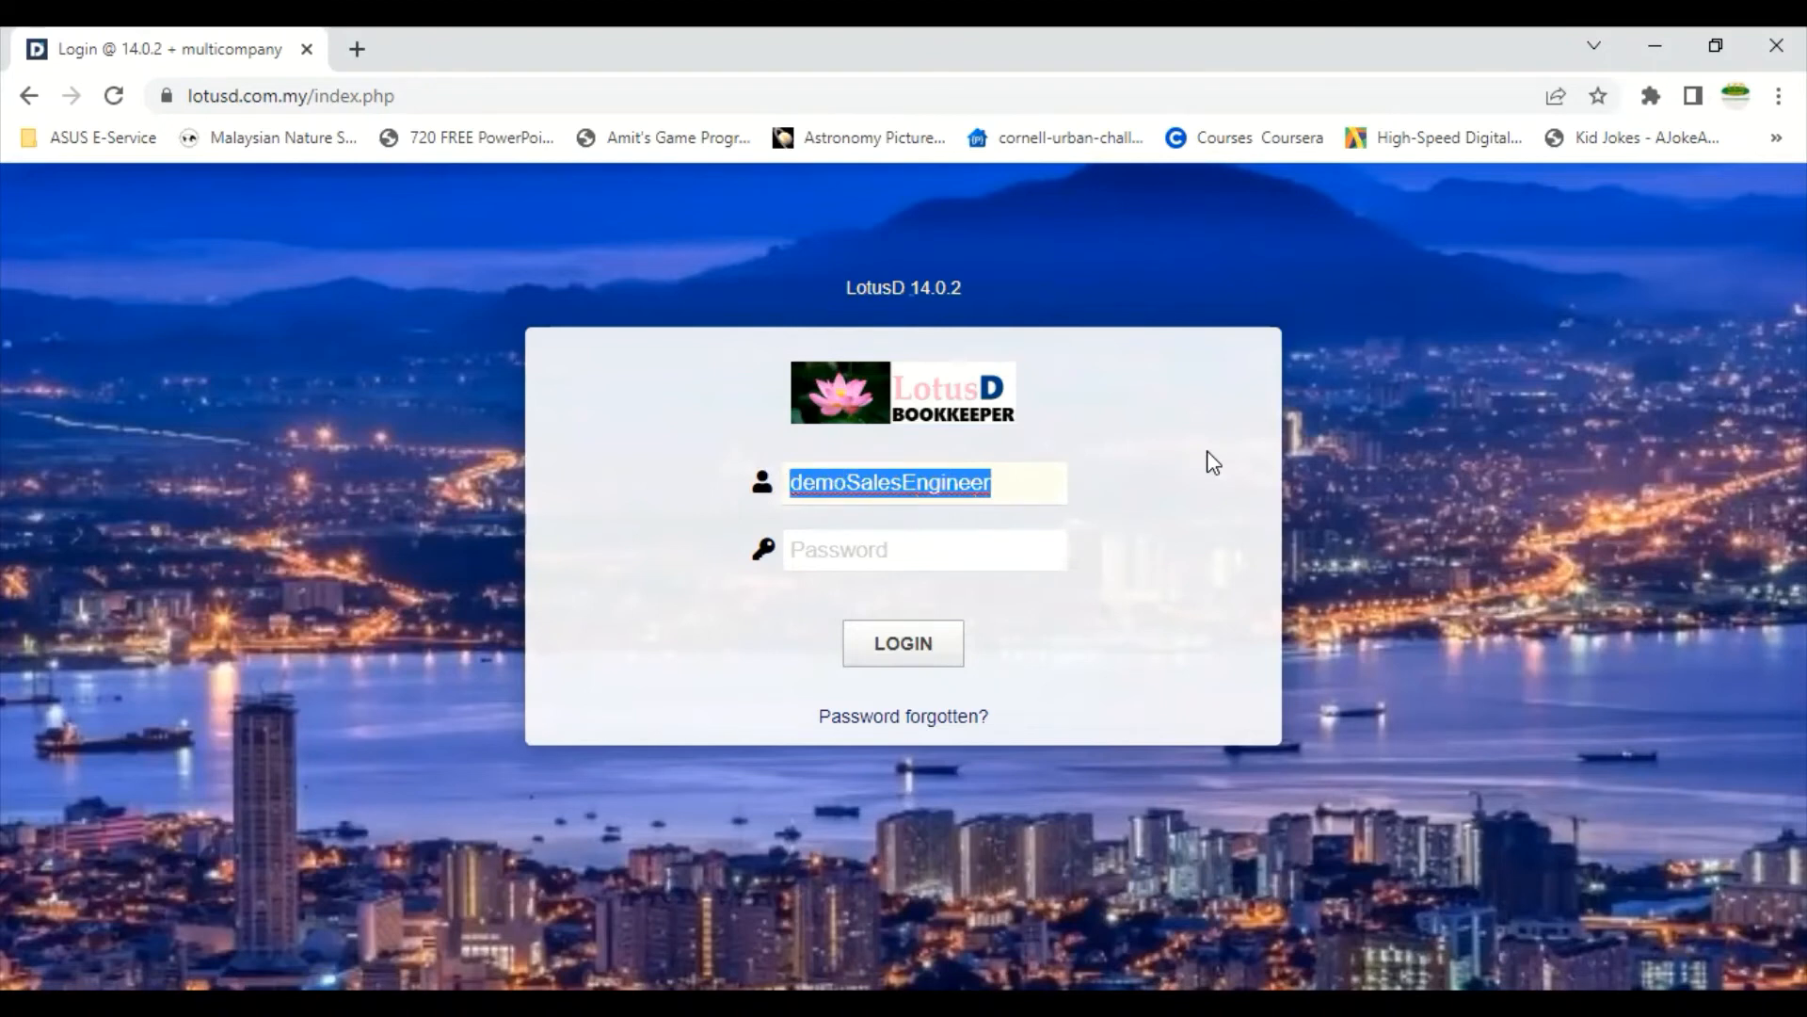
key("Tab")
key("ctrl+v")
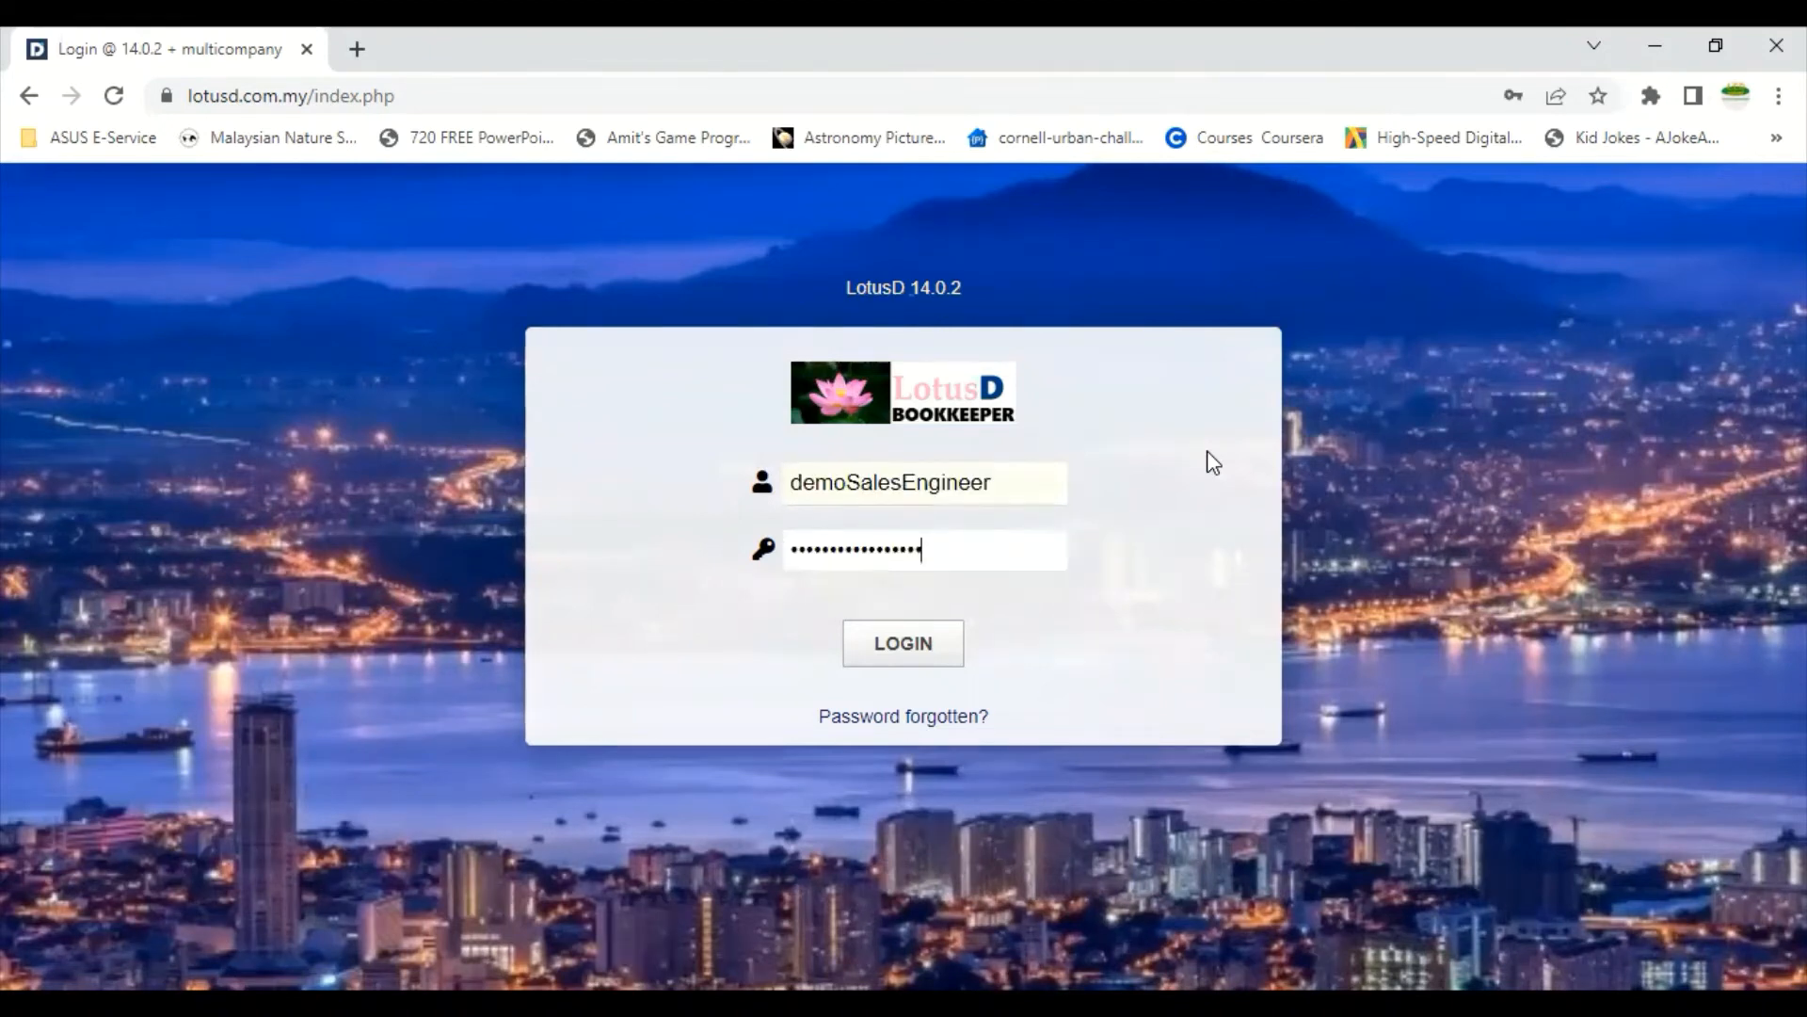
left_click(904, 640)
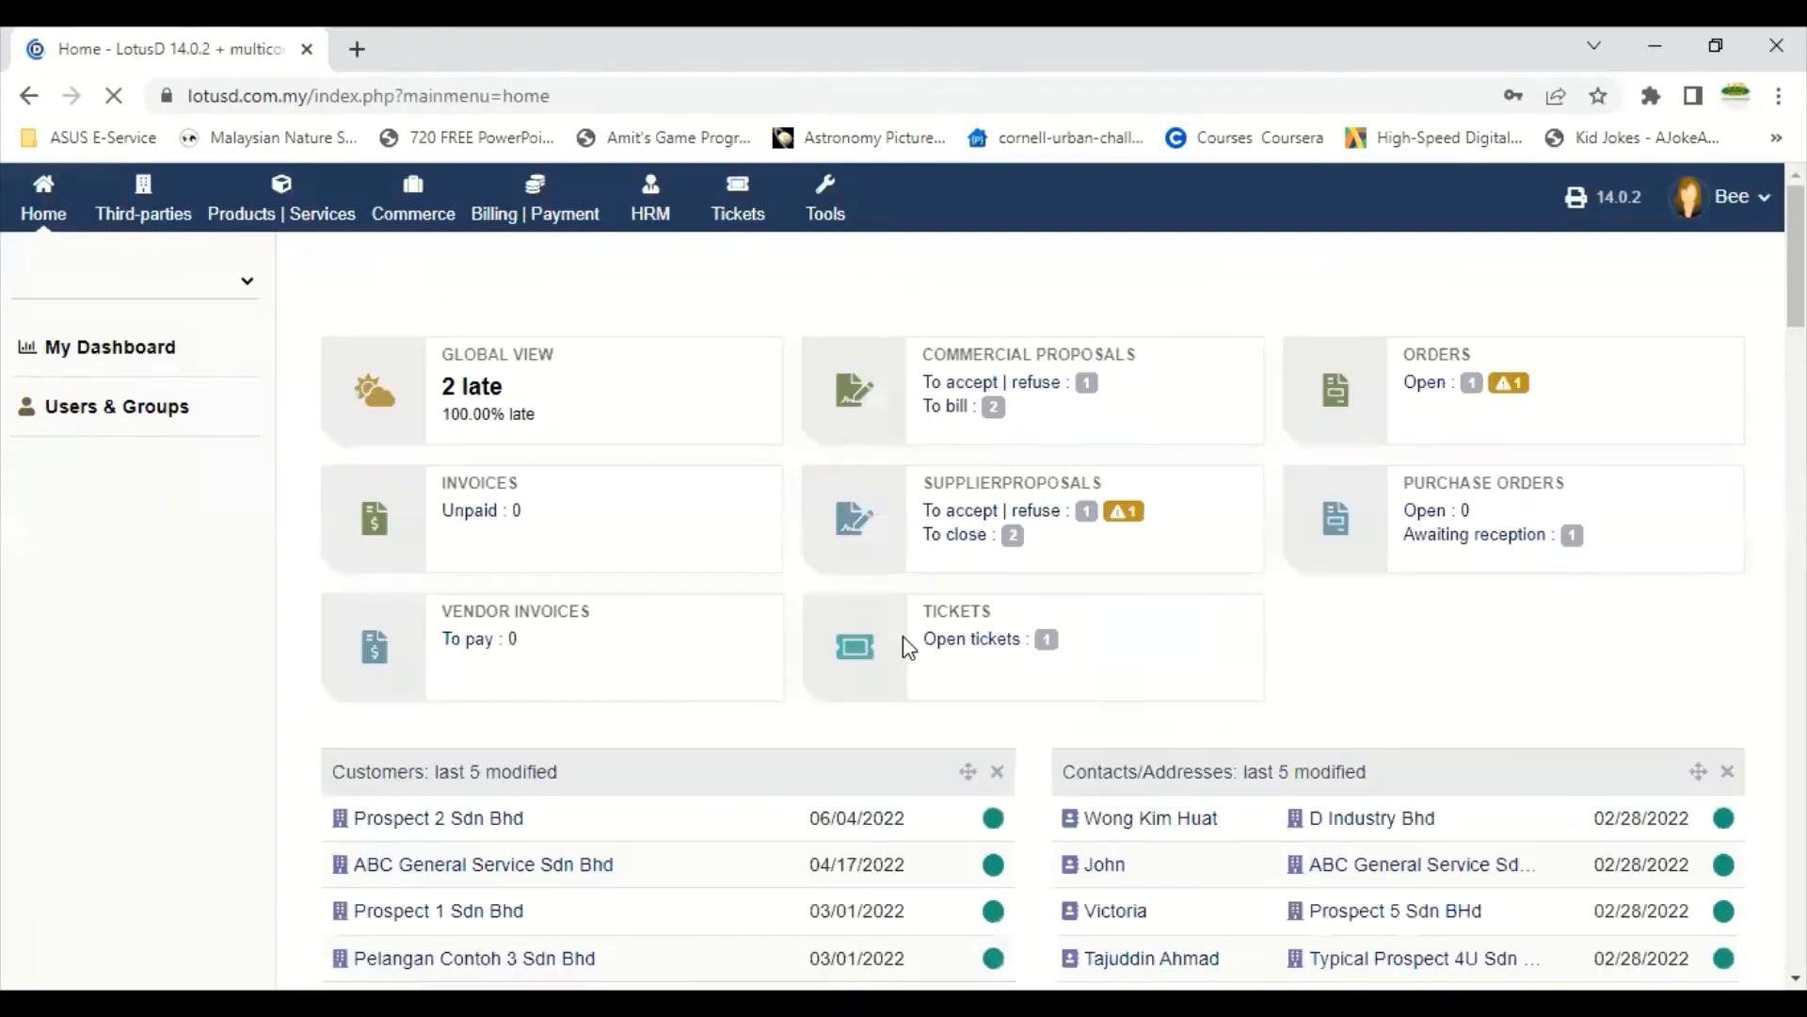
left_click(414, 198)
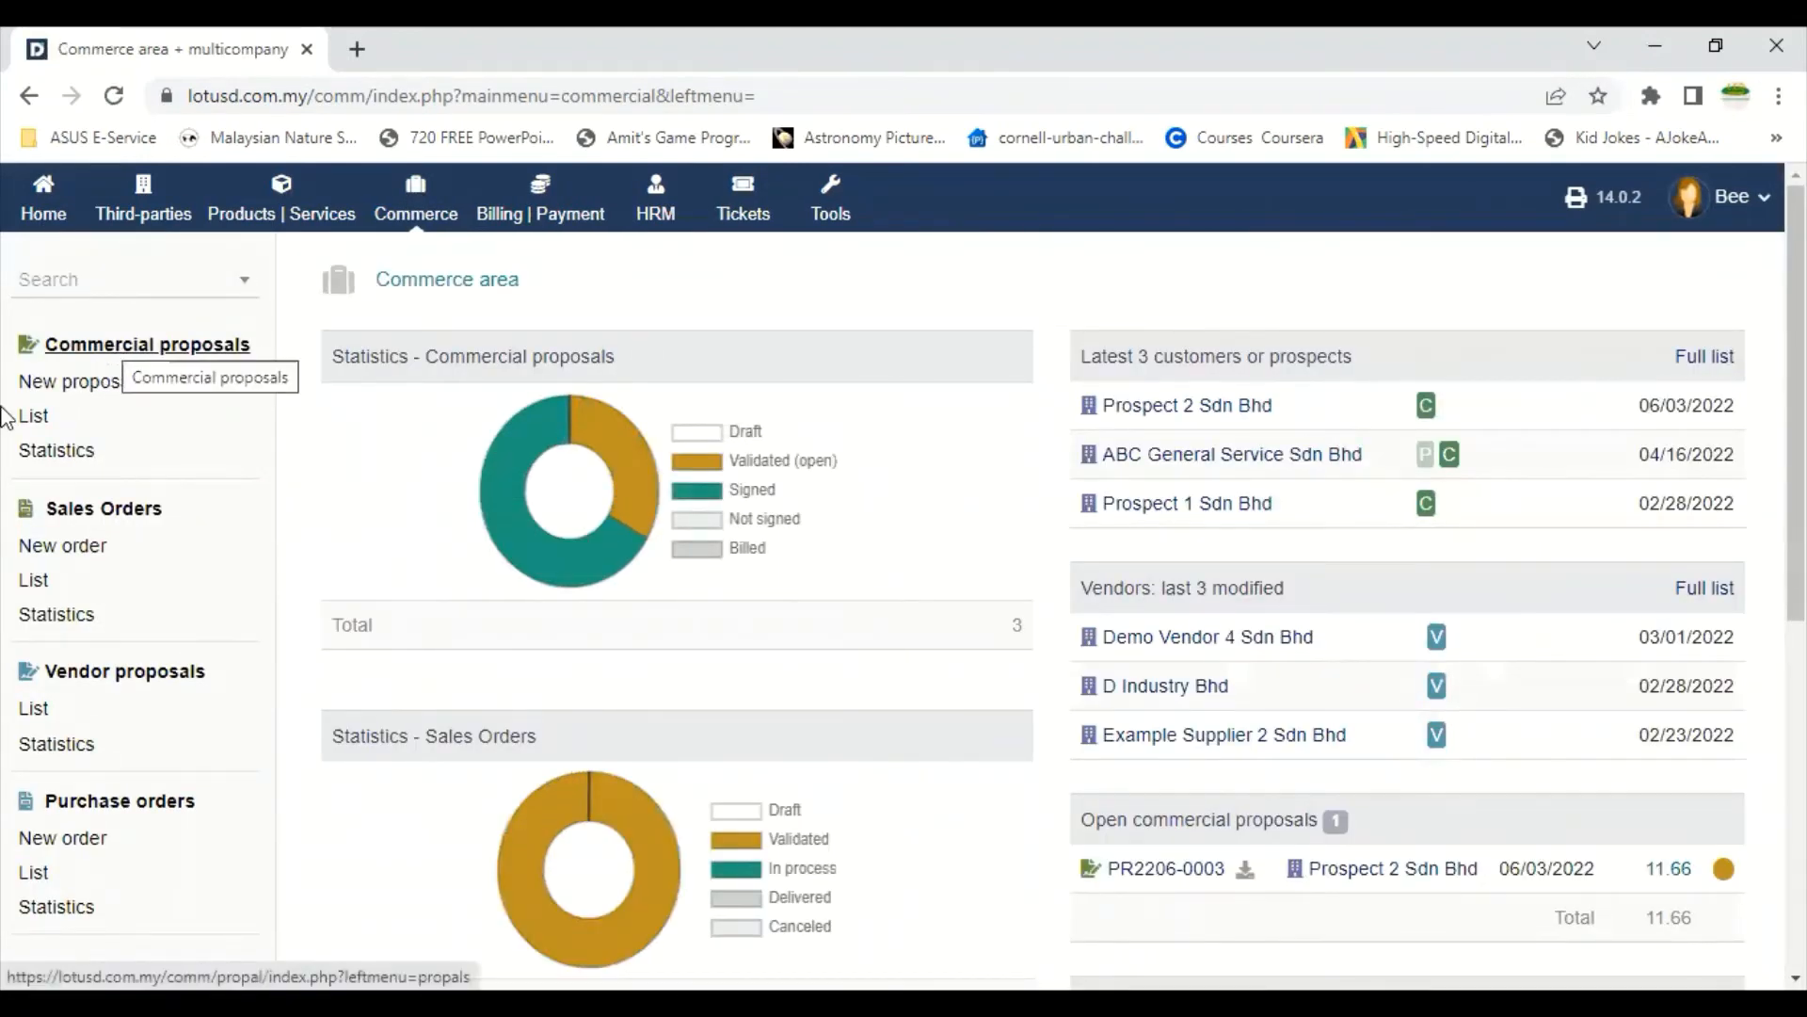
- Open proposal PR2206-0003 from the commercial proposals list and review its LEDT8-18W-6500K line at 11.00
left_click(35, 420)
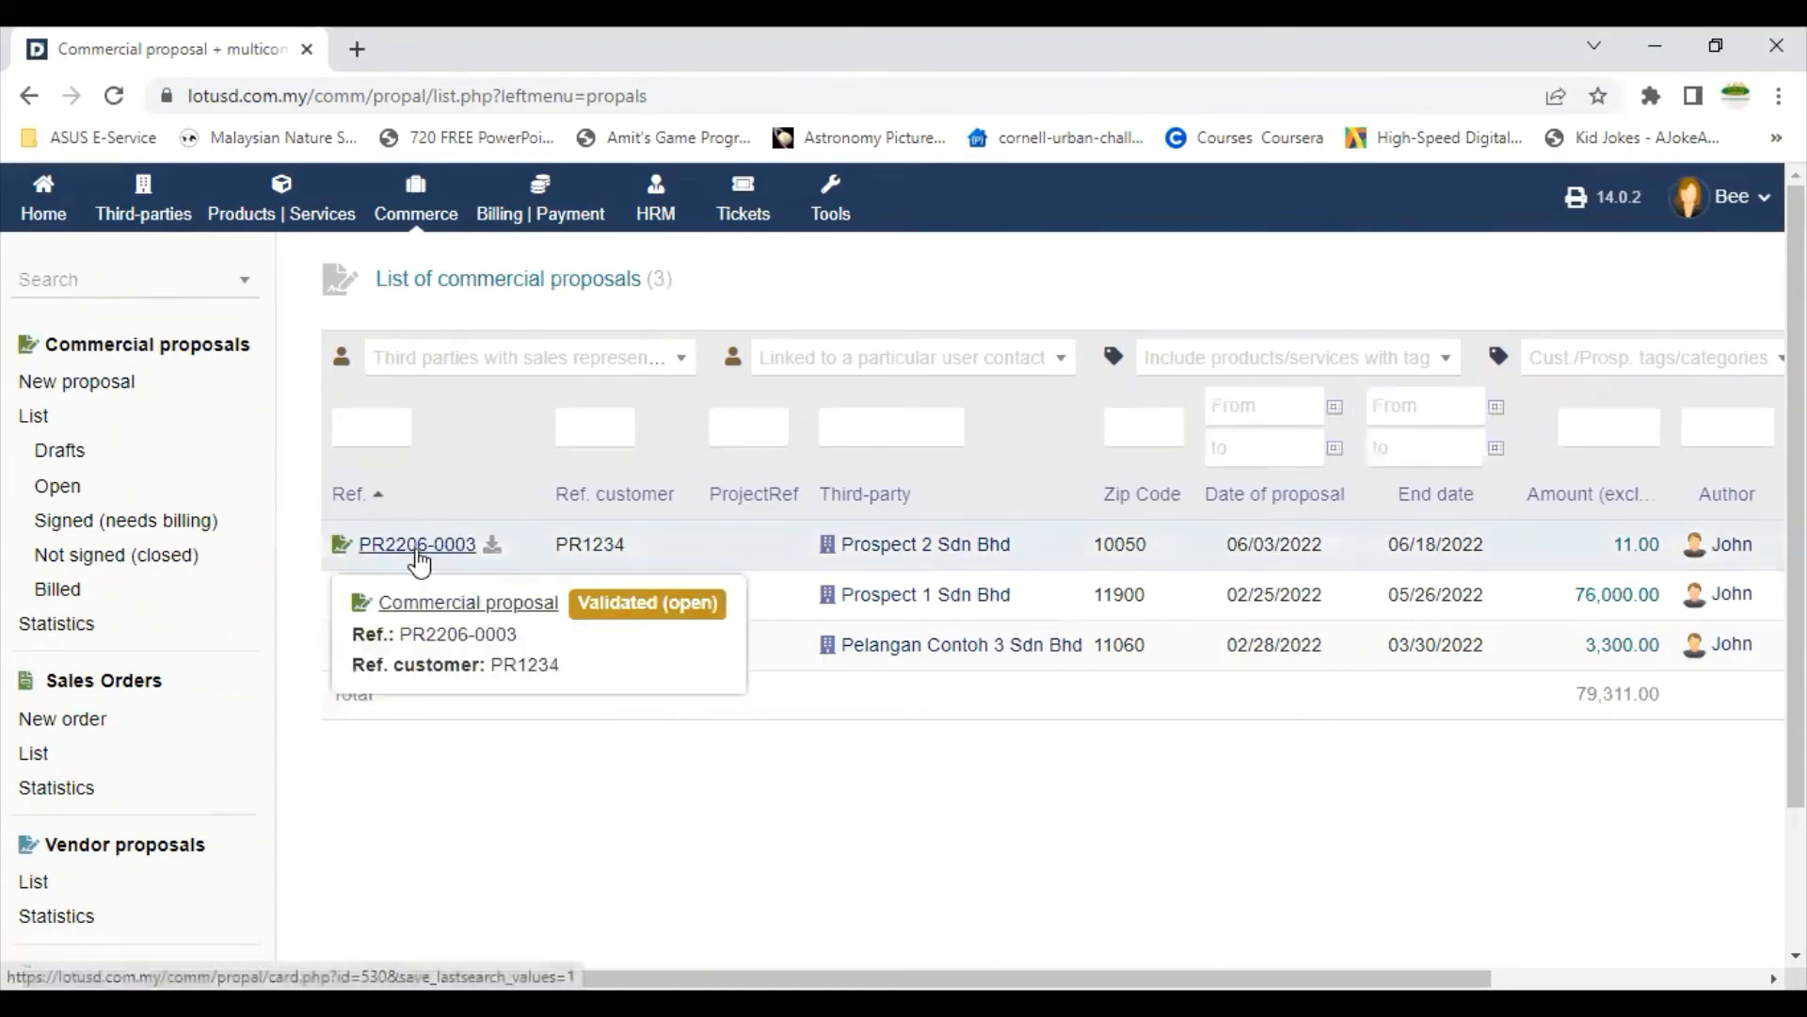
left_click(419, 546)
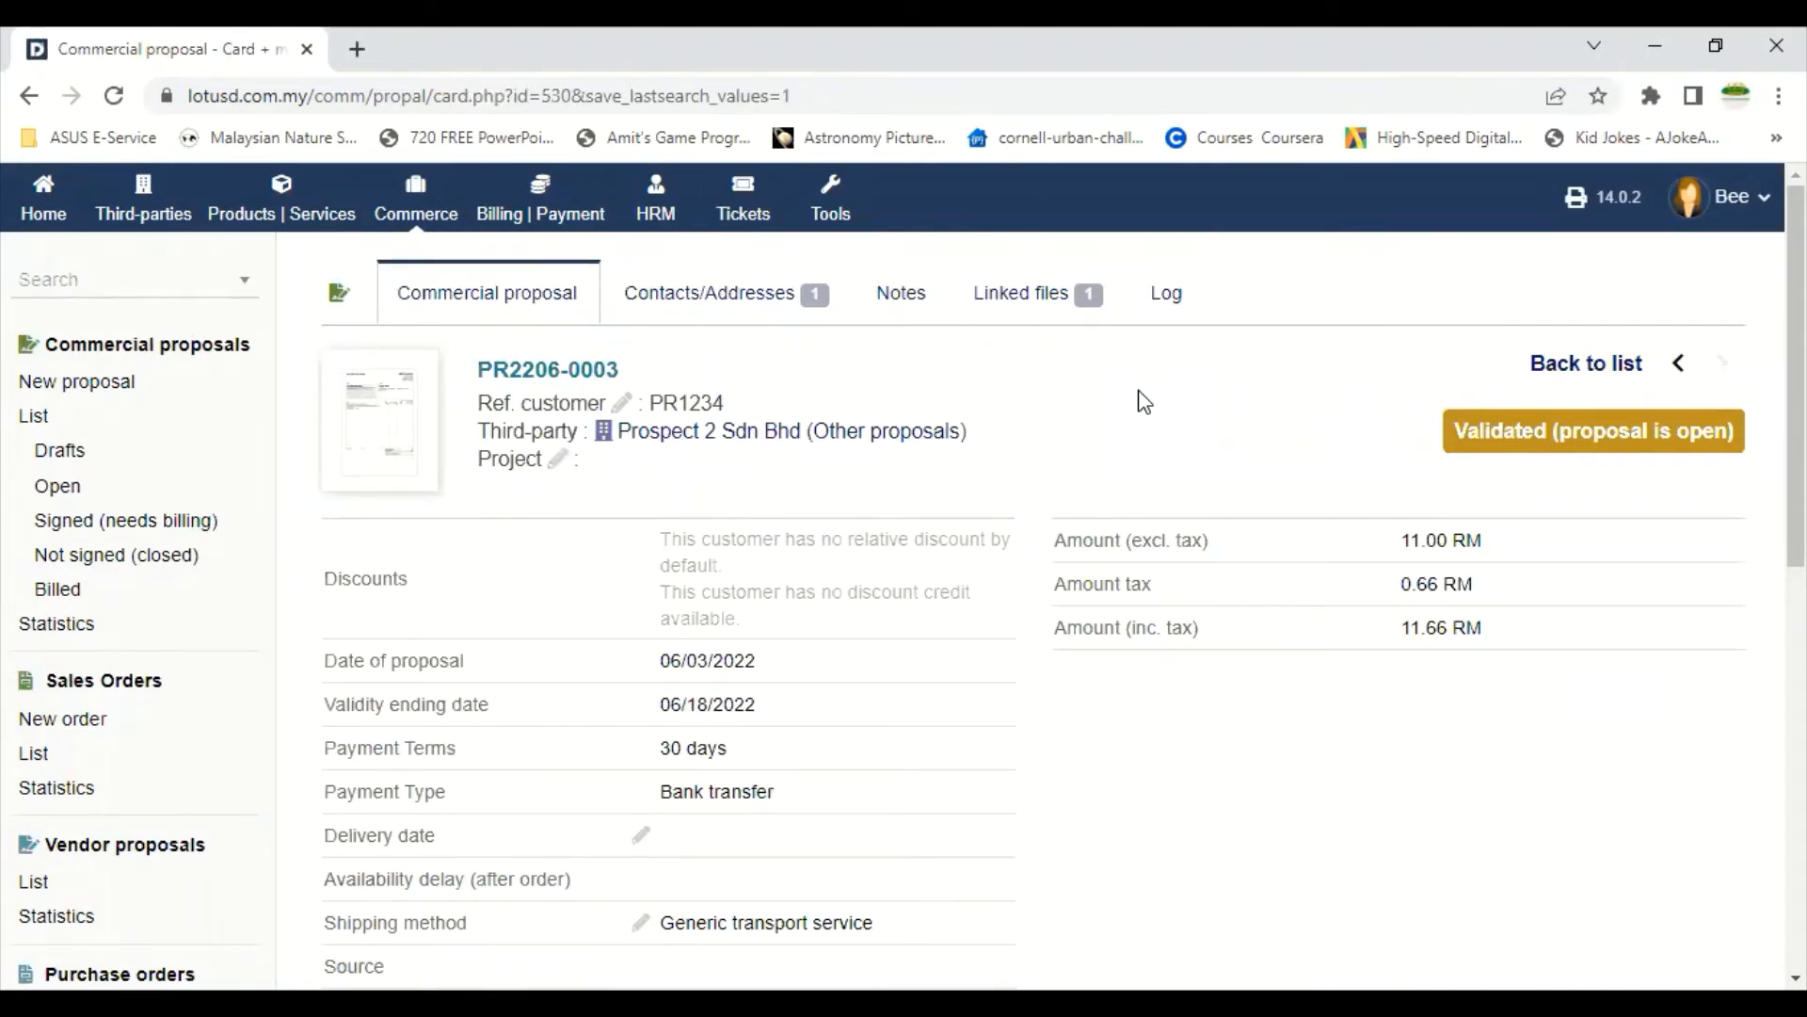
scroll(1144, 400, "down", 5)
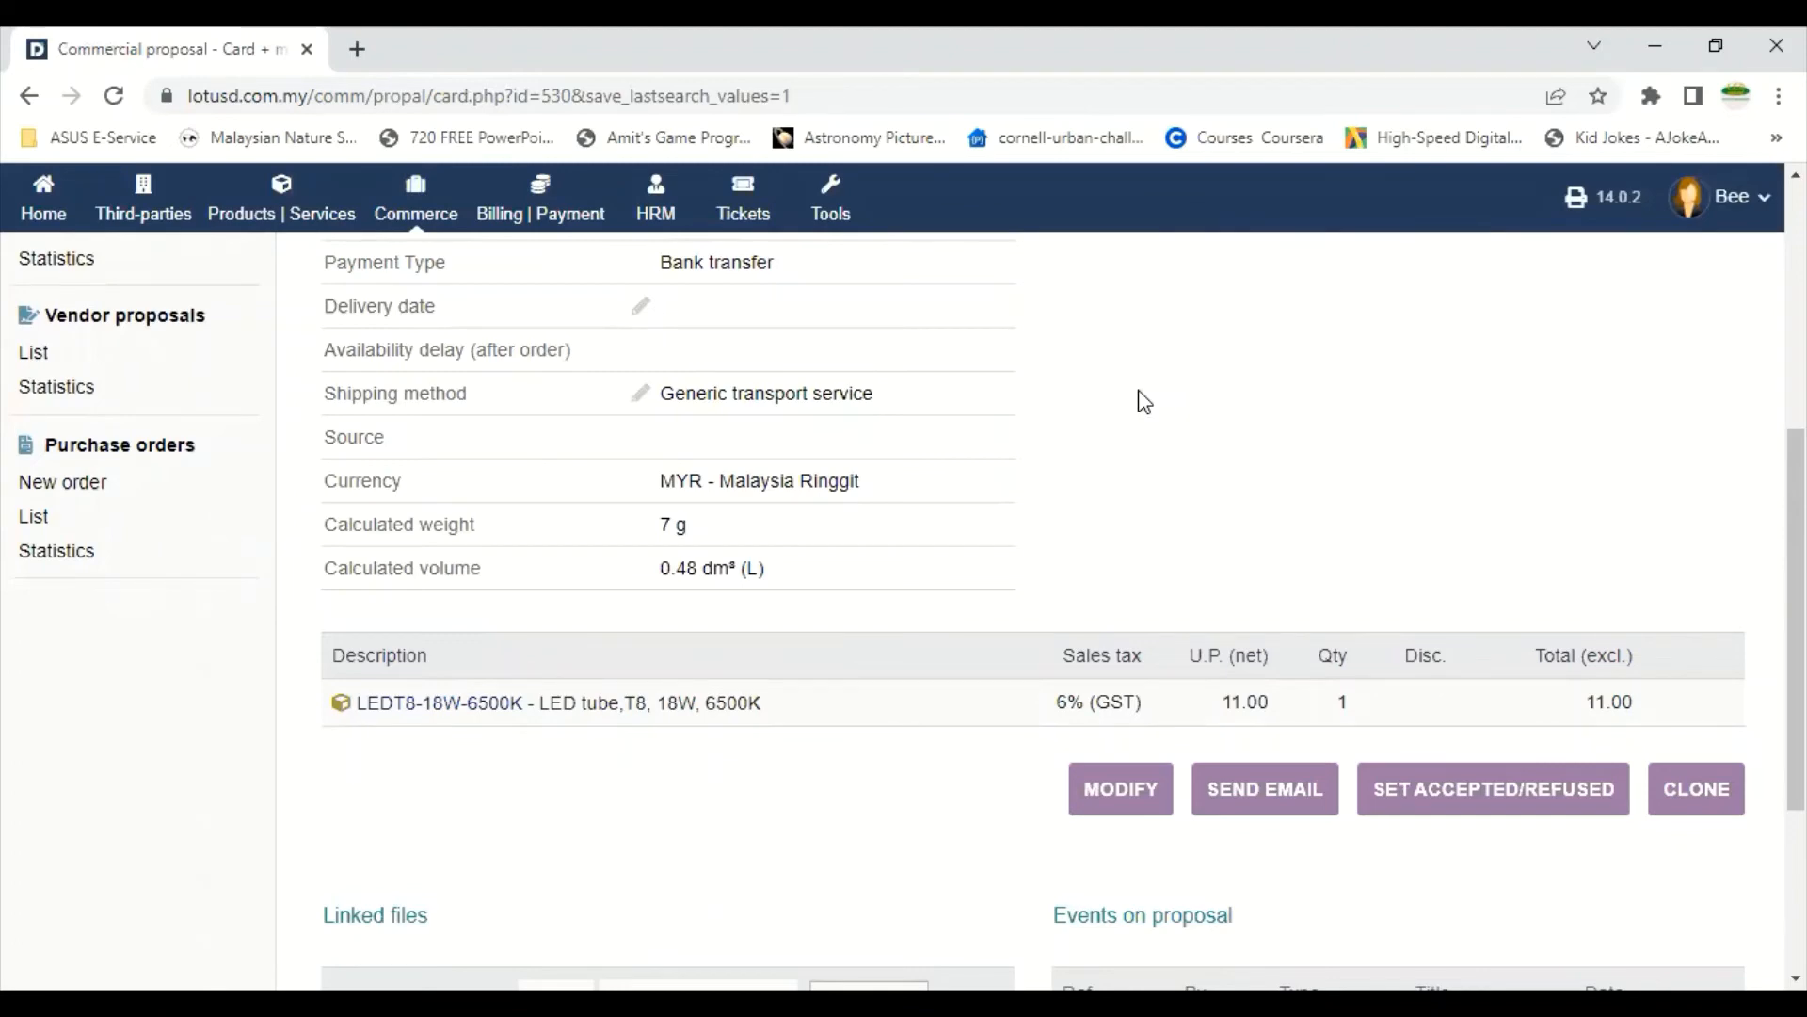
- Set PR2206-0003's status to Signed with the note 'proposal accepted'
left_click(1499, 795)
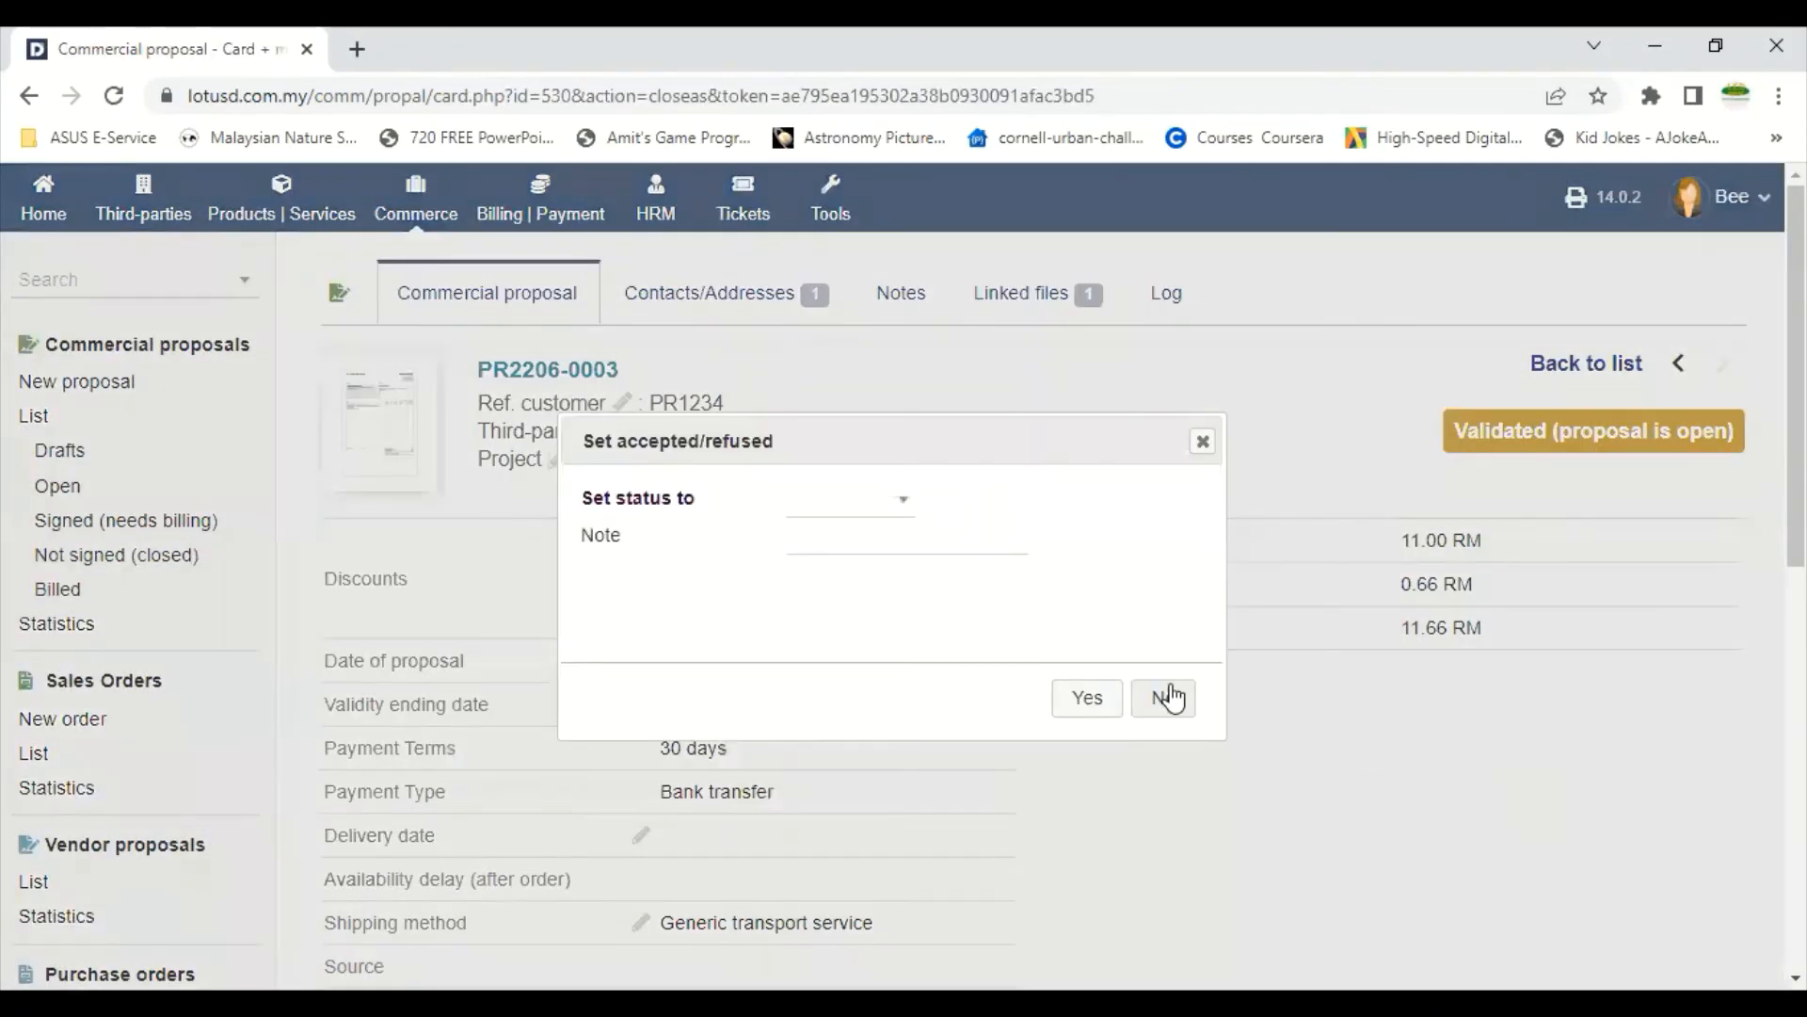
left_click(902, 503)
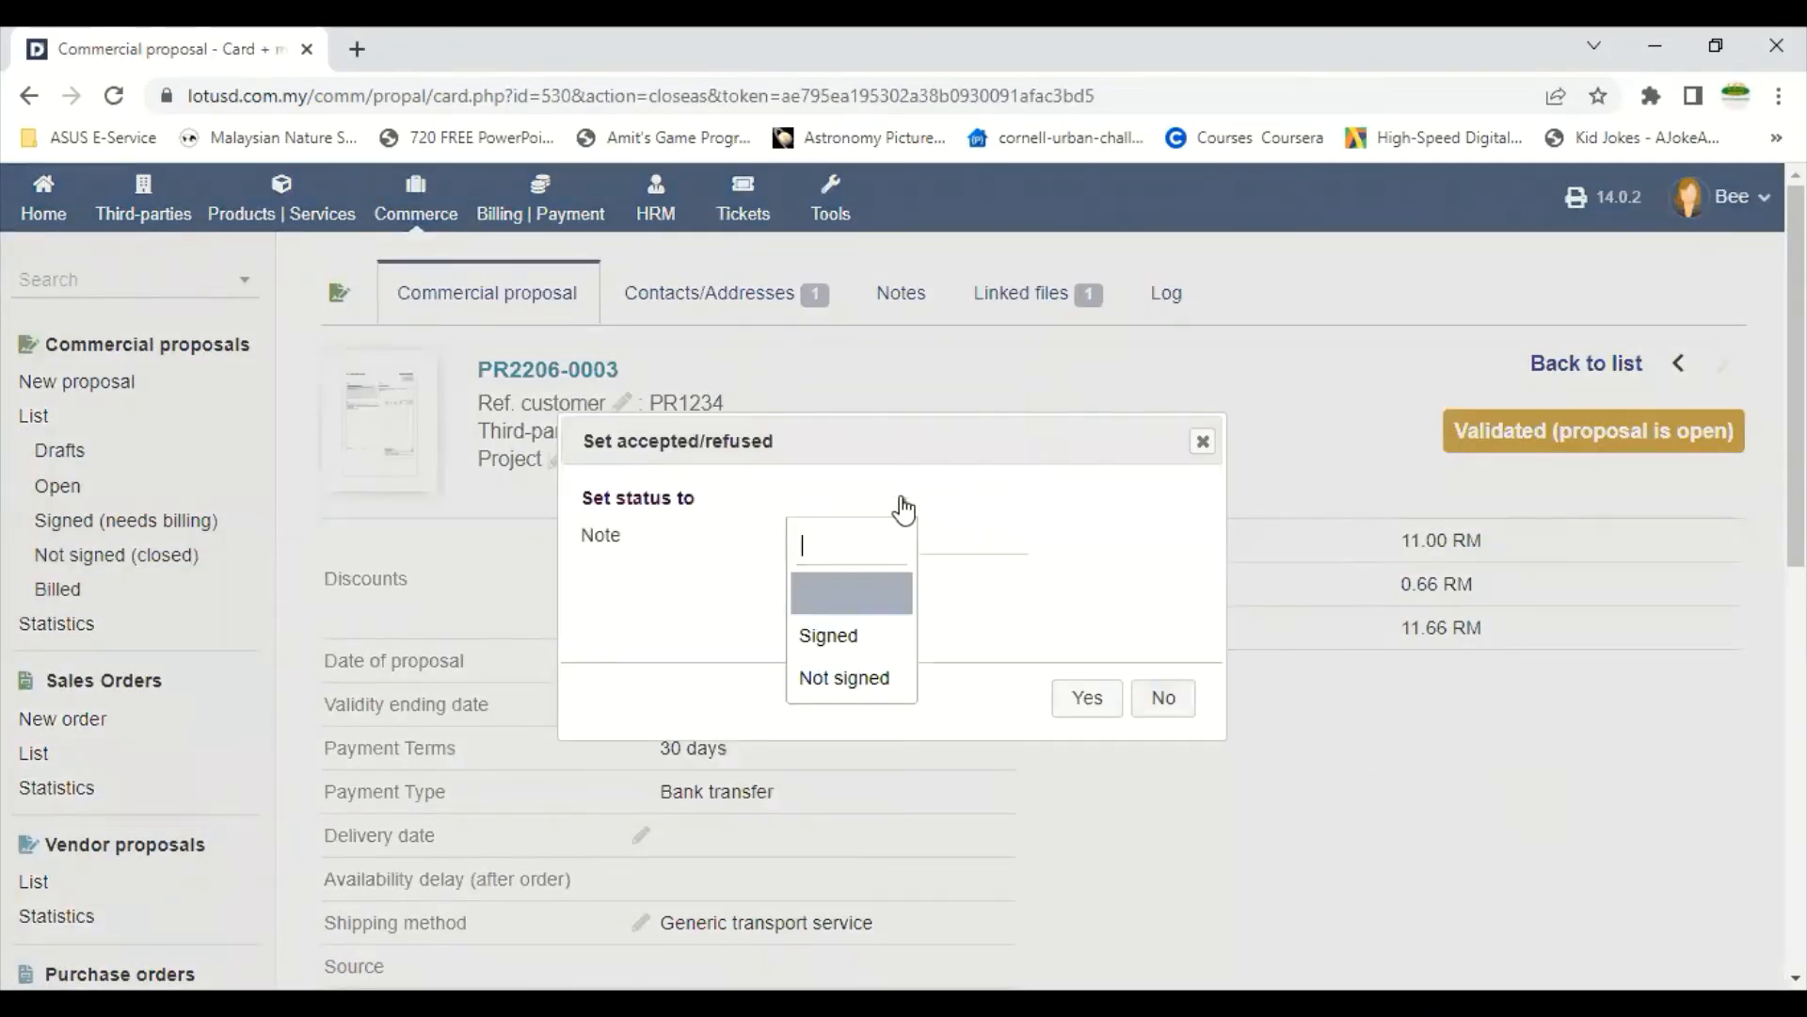
left_click(834, 646)
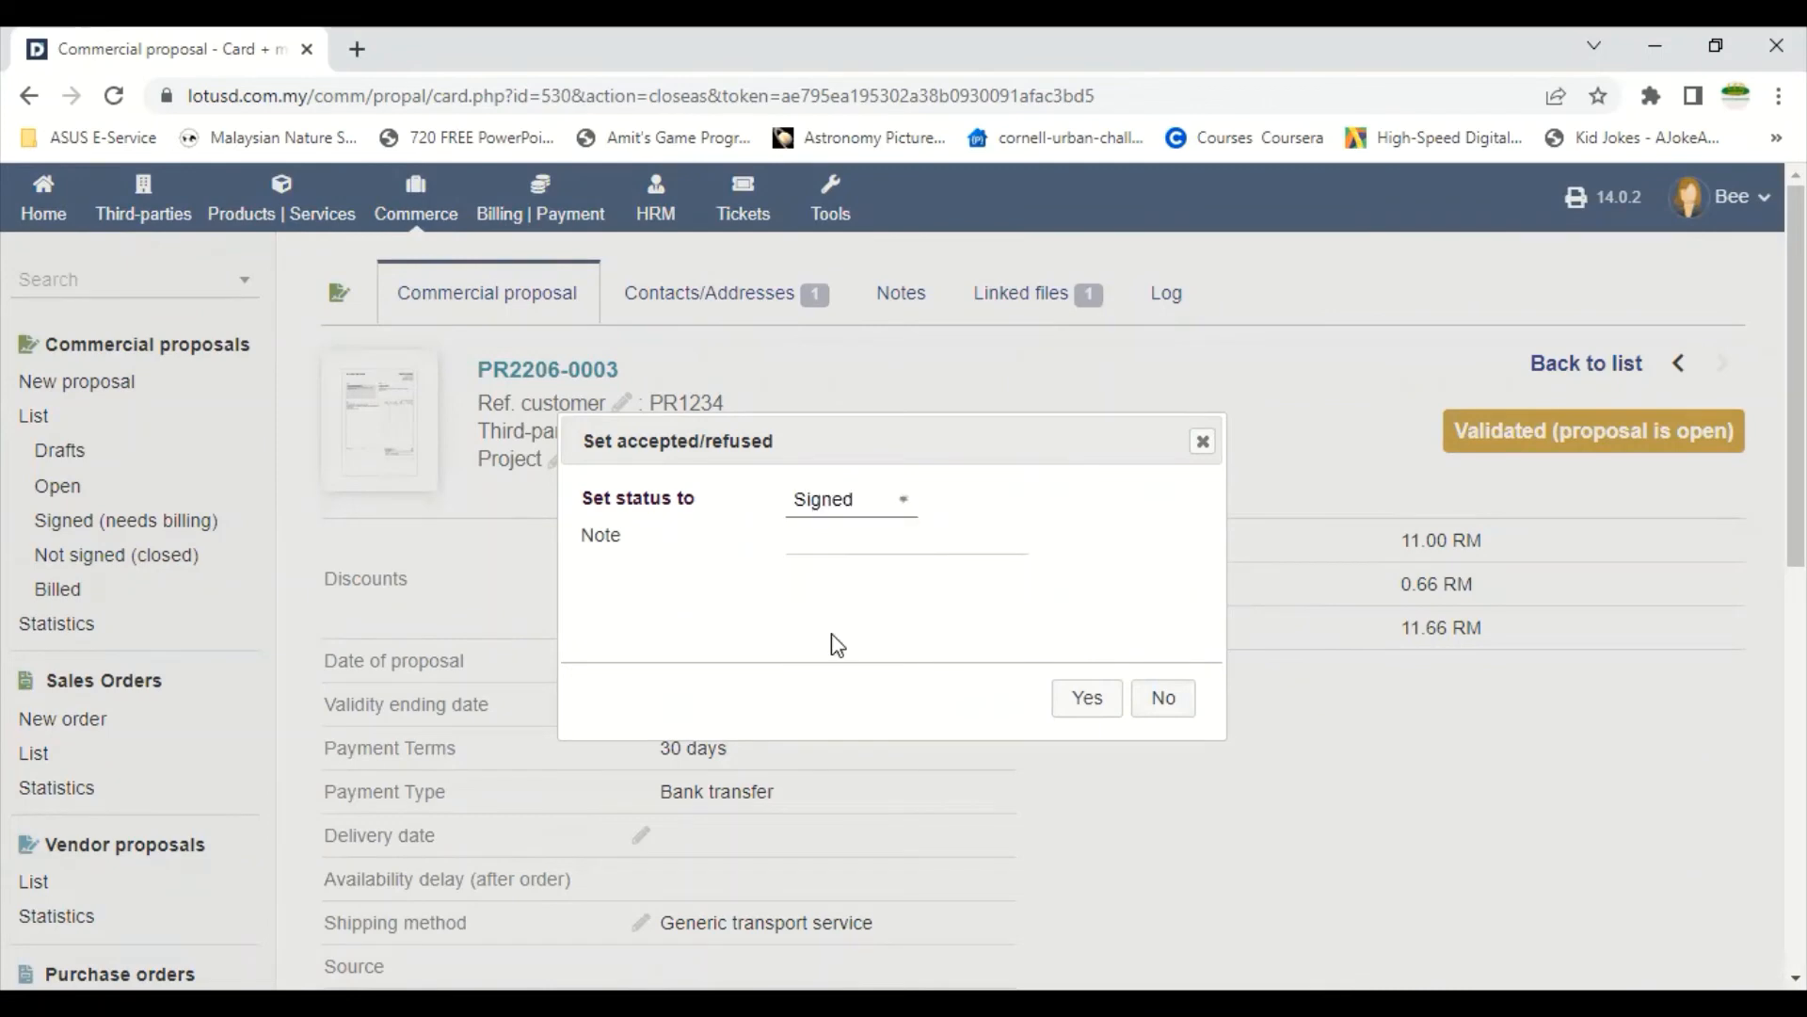
left_click(821, 535)
type("pro")
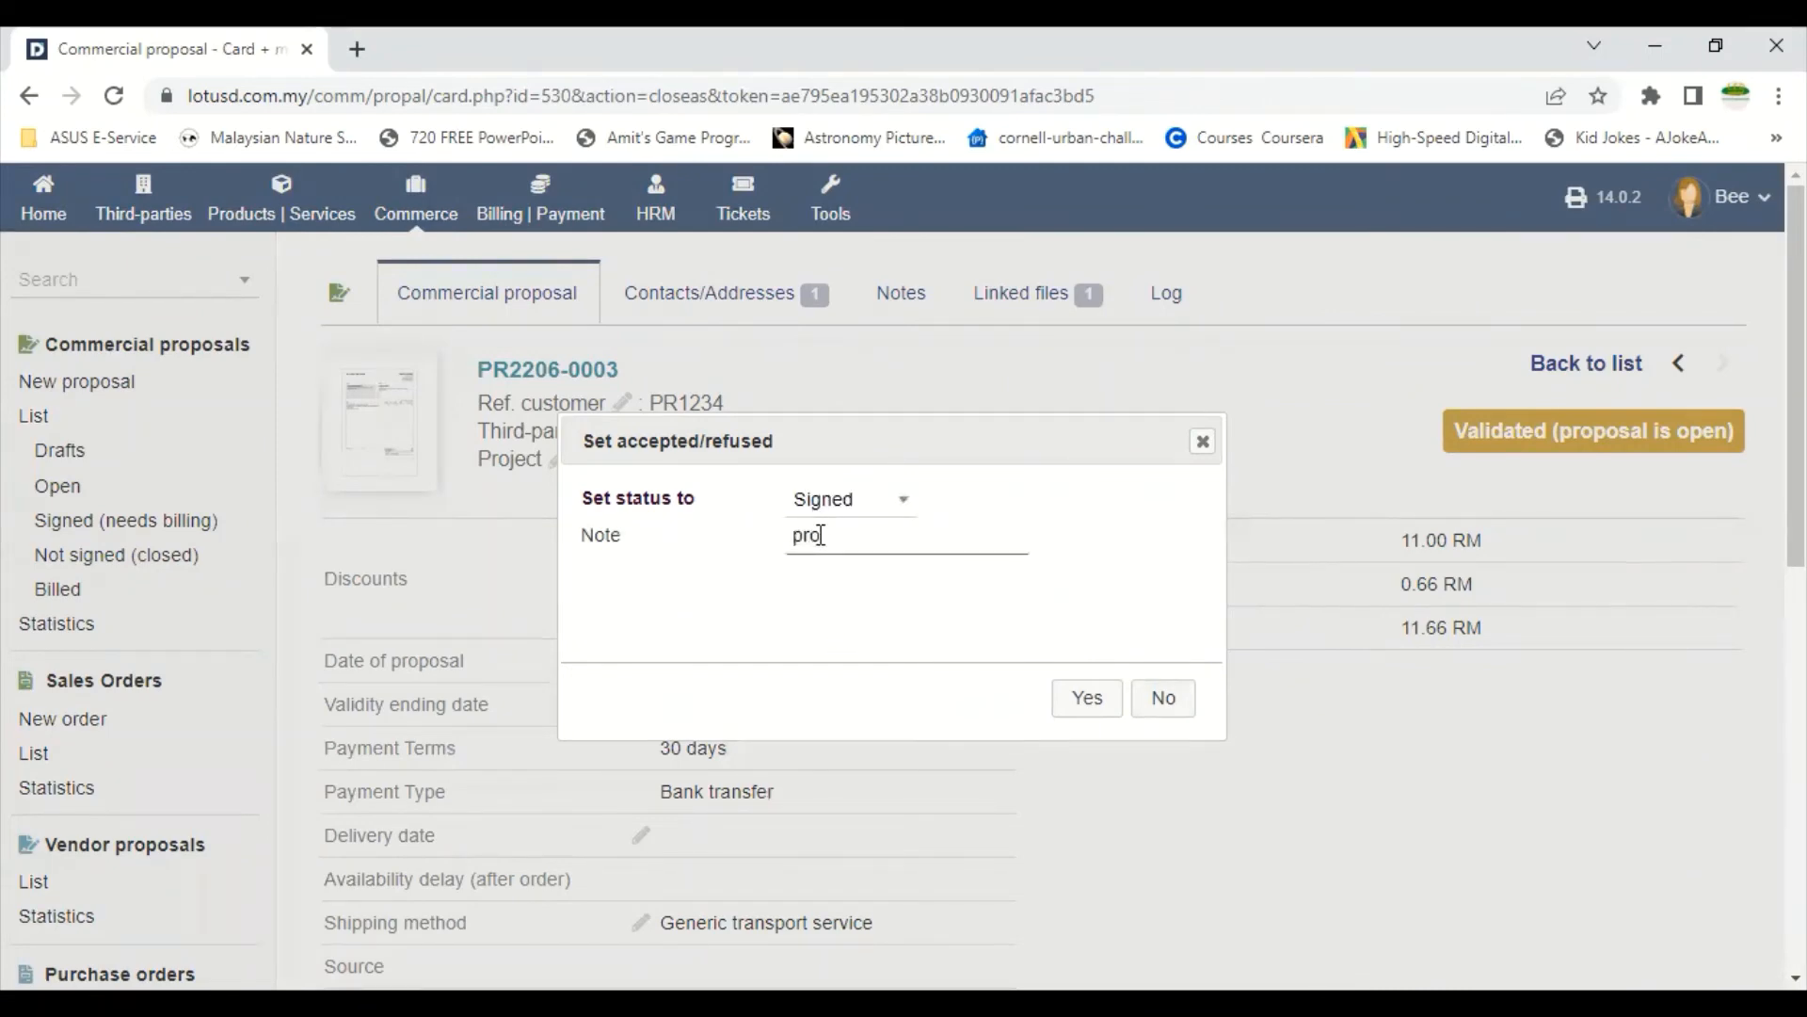
type("posal accepted")
left_click(1085, 701)
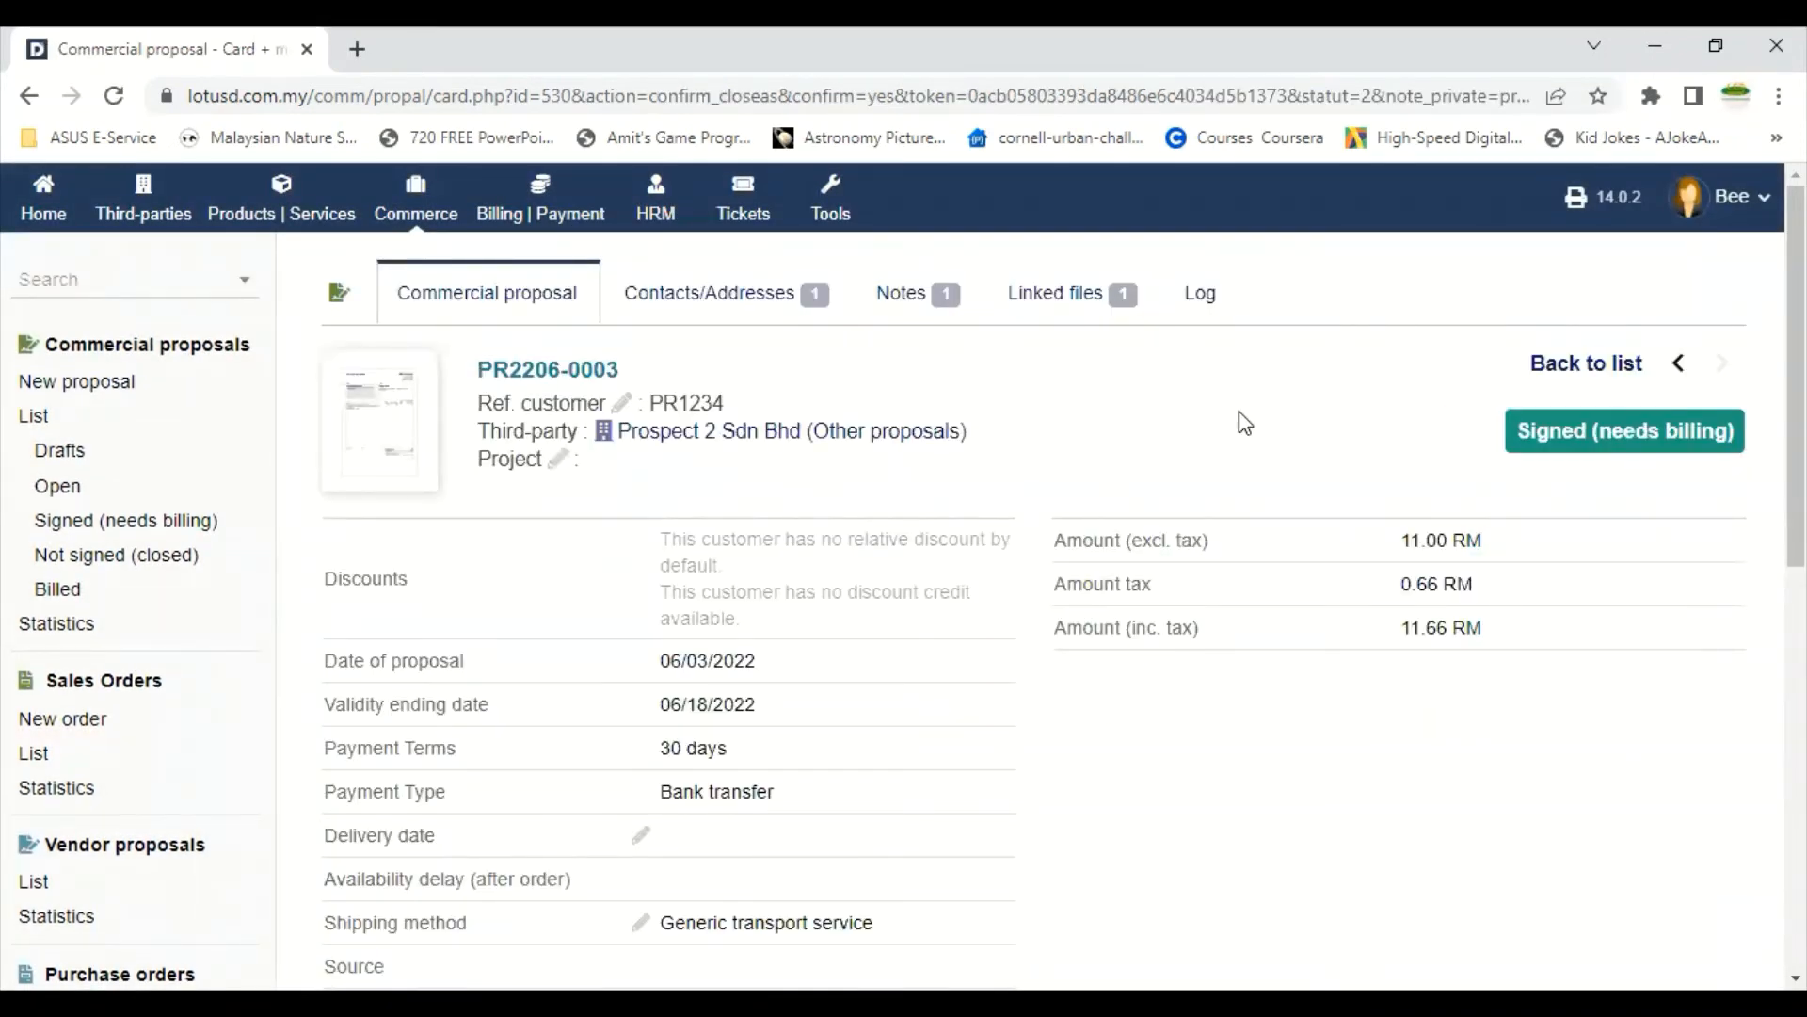
scroll(1241, 426, "down", 5)
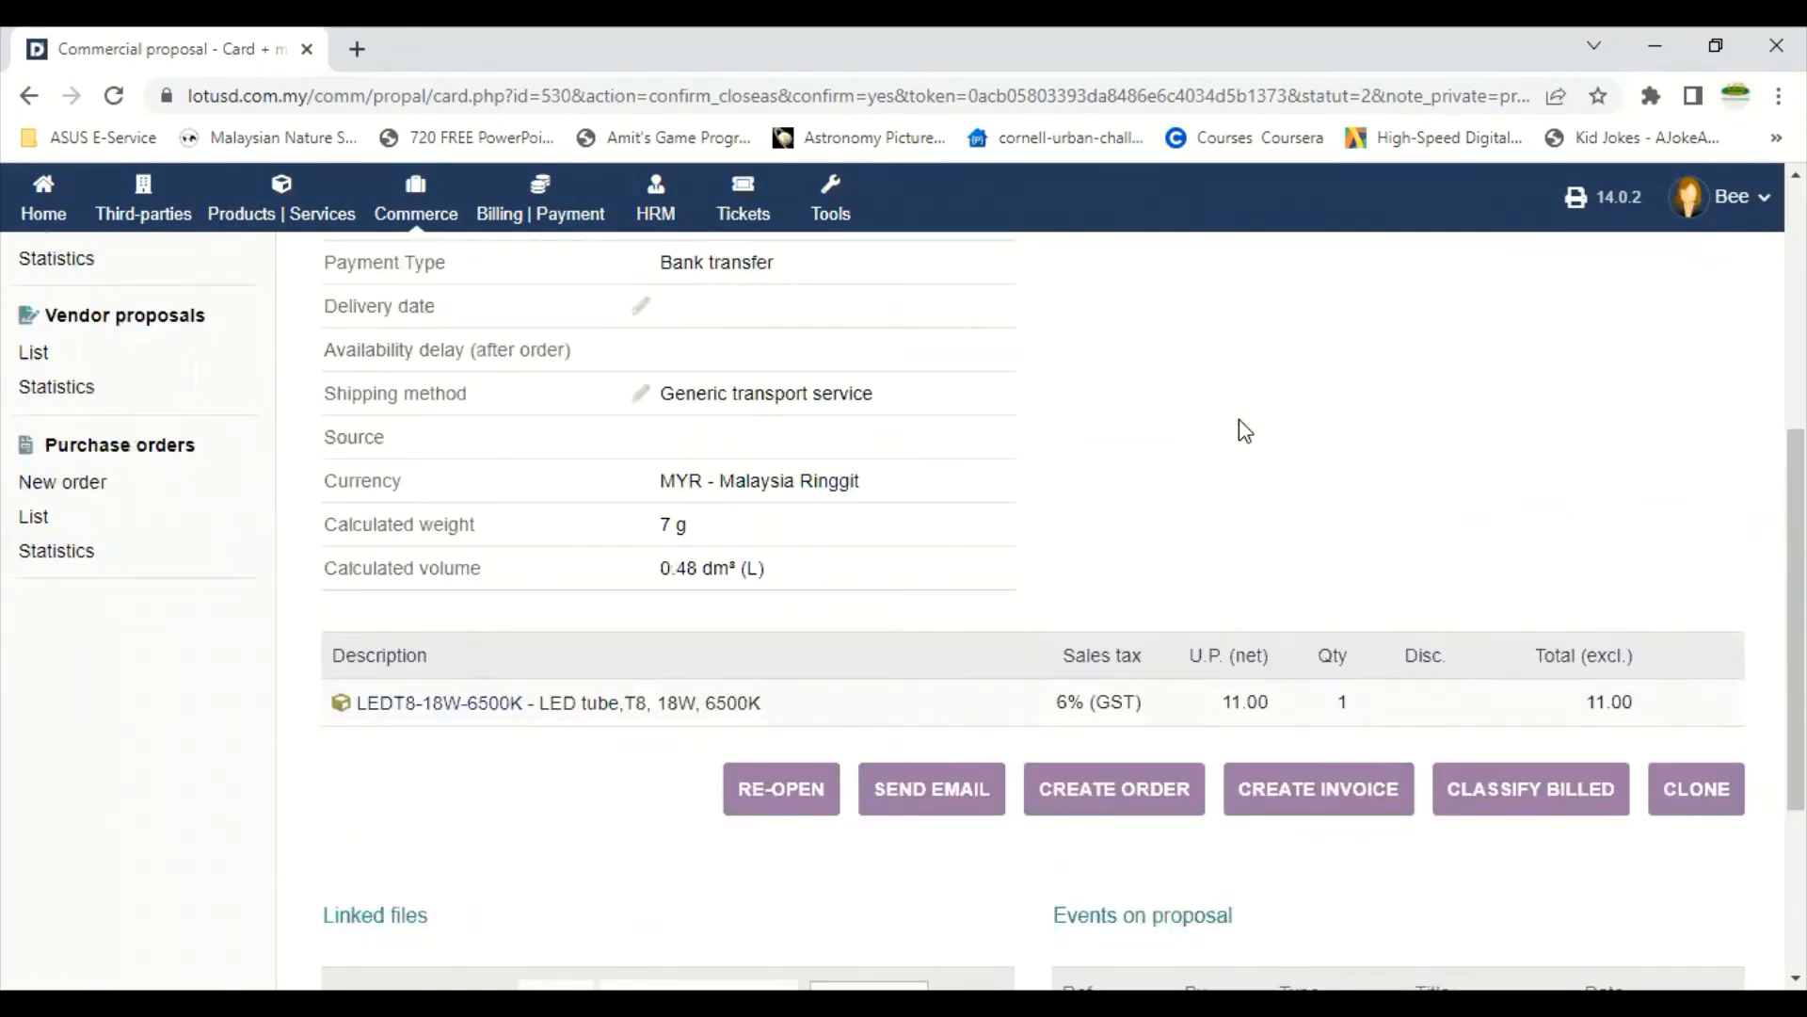
- Start a sales order from the signed proposal and review its contact options, private note and 11.66 total
left_click(1110, 800)
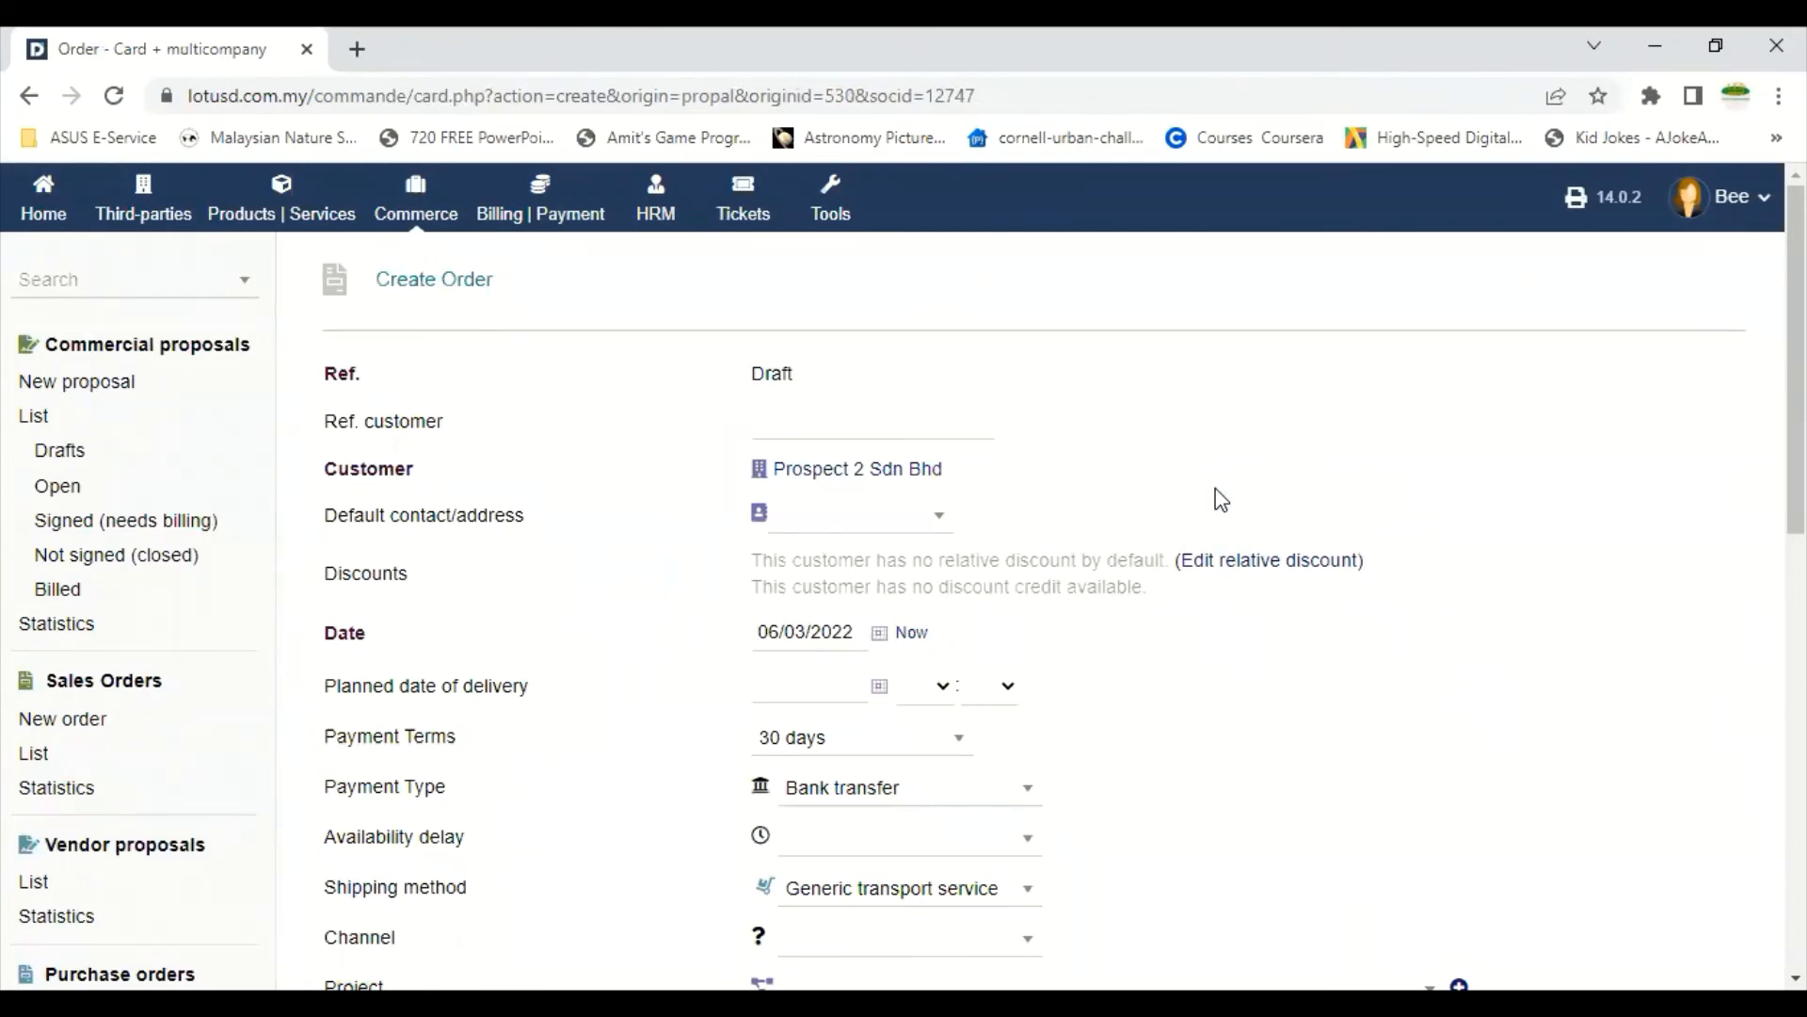
scroll(1222, 498, "down", 3)
scroll(1215, 496, "up", 3)
left_click(920, 529)
left_click(919, 535)
scroll(1264, 527, "down", 3)
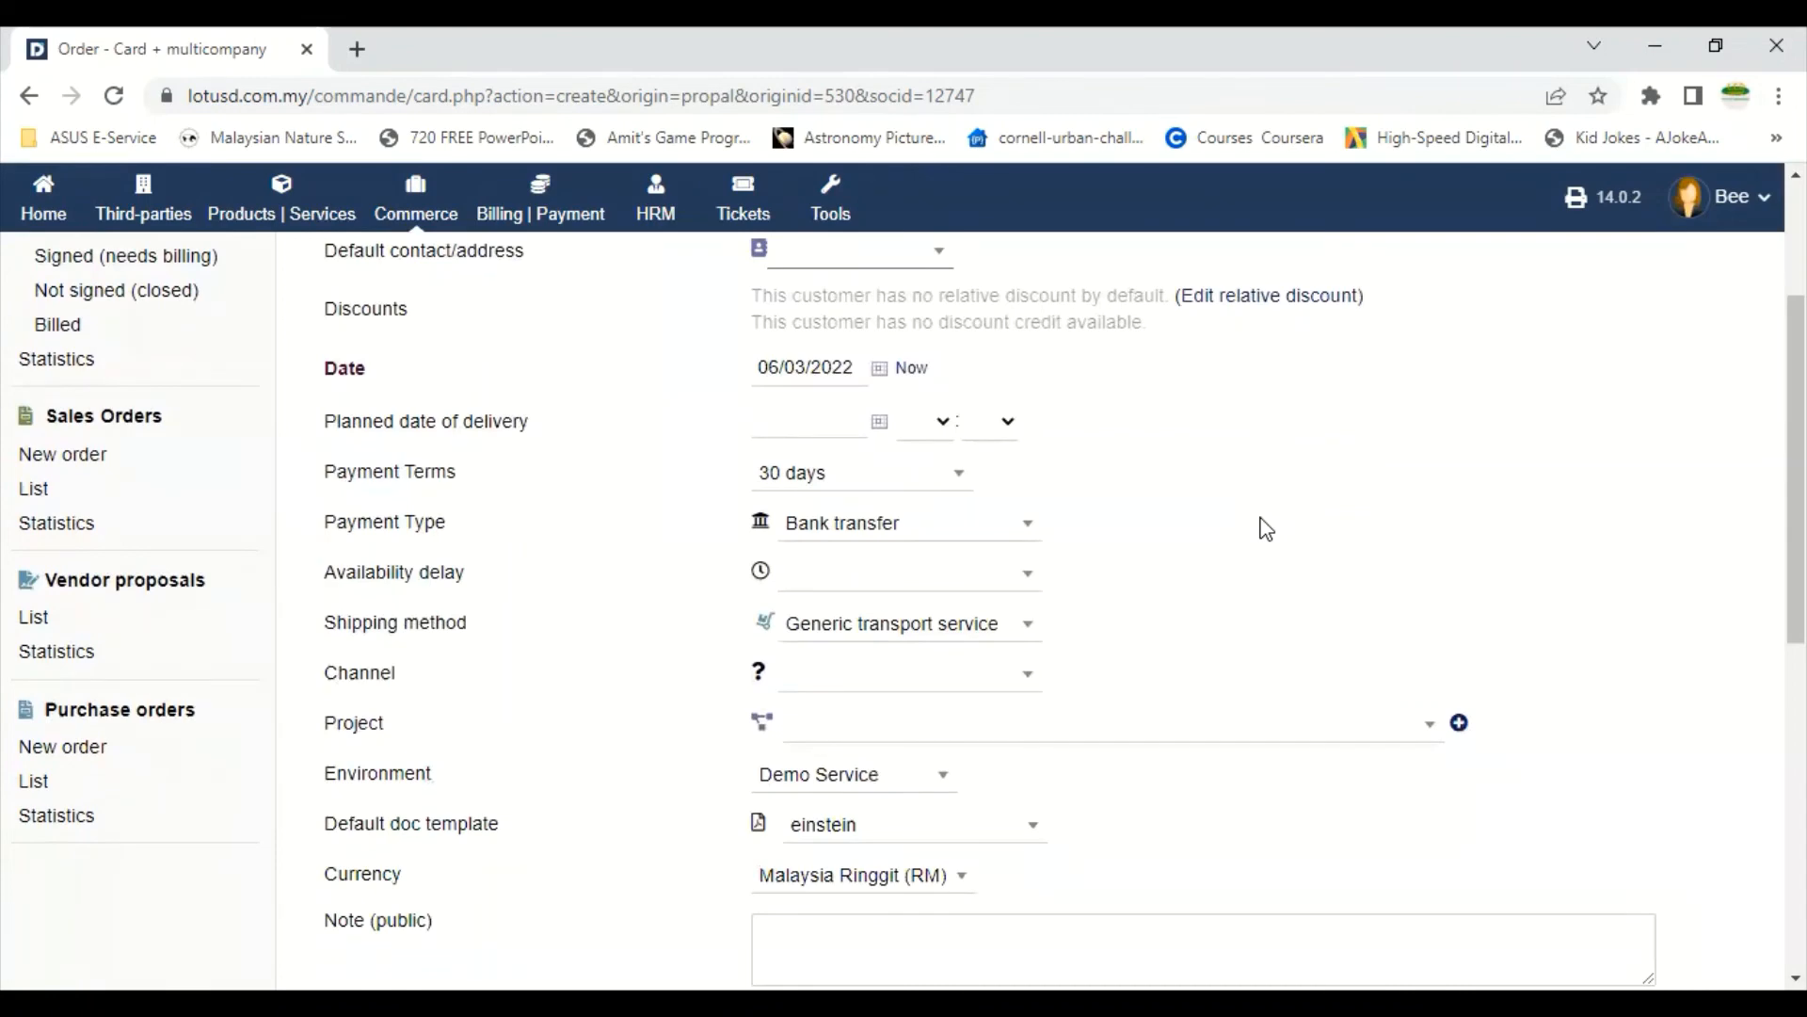
scroll(1264, 525, "down", 4)
scroll(1263, 518, "down", 4)
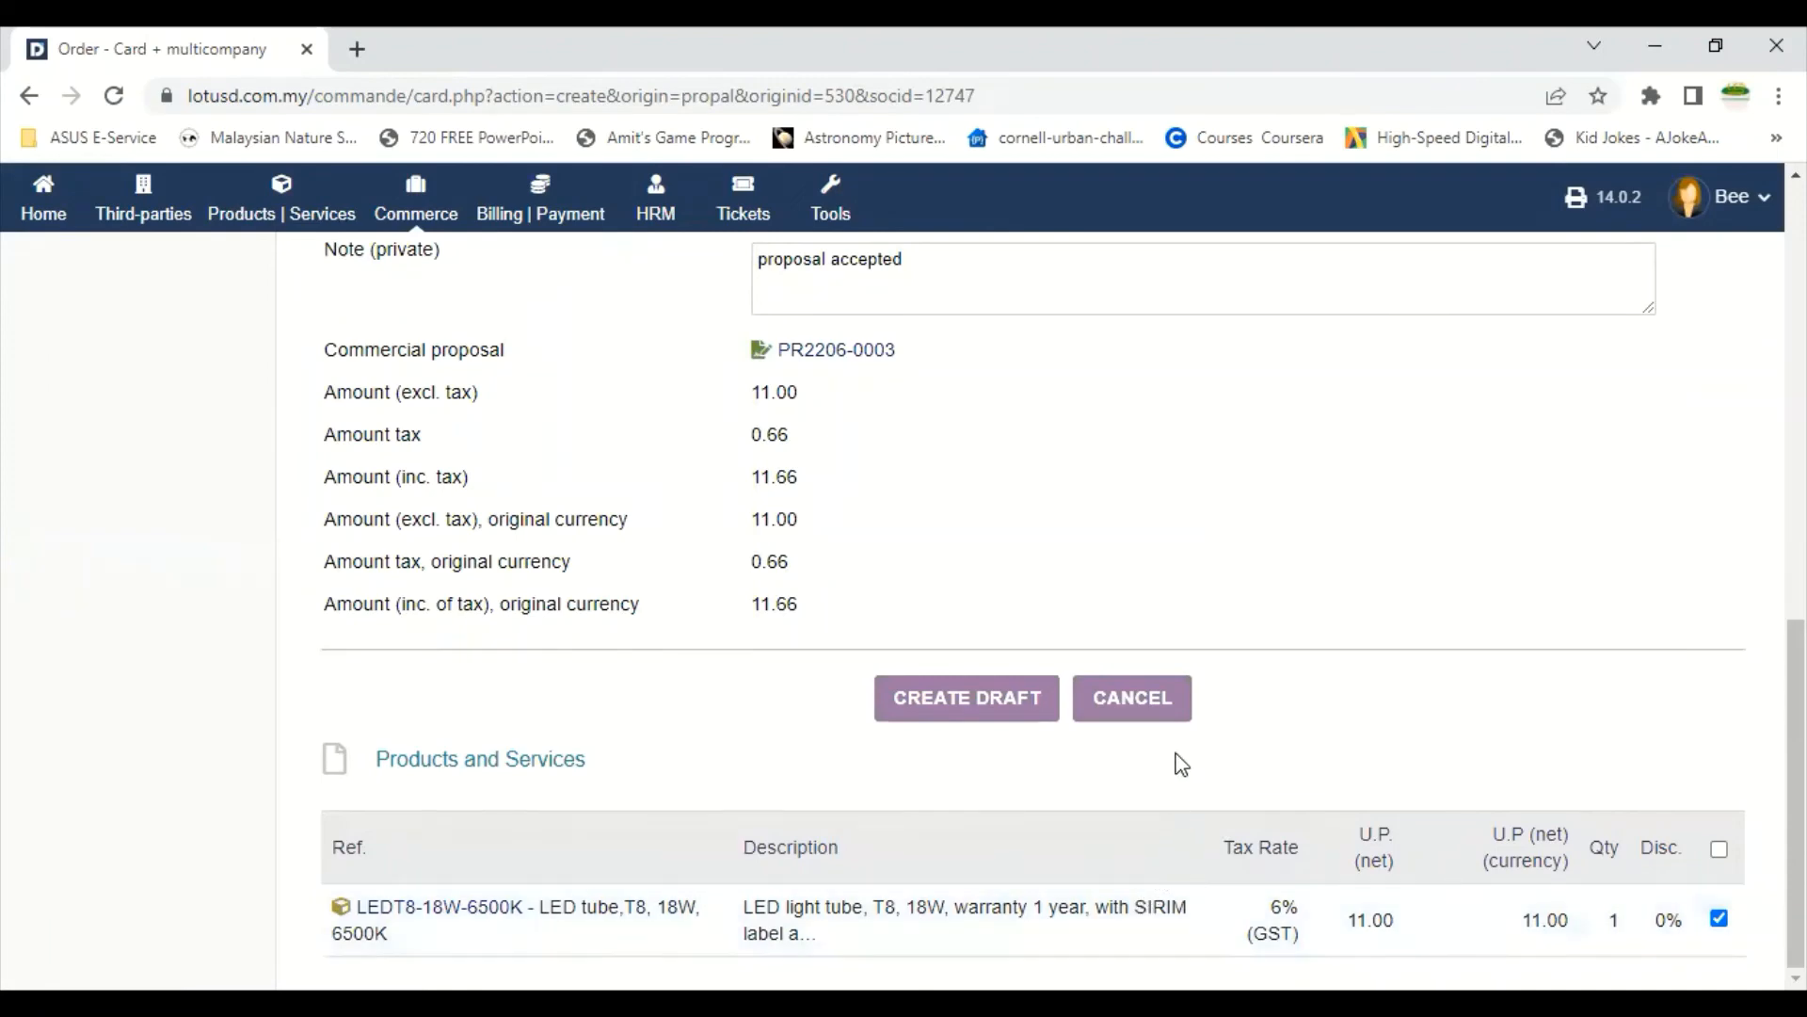
scroll(1190, 676, "up", 4)
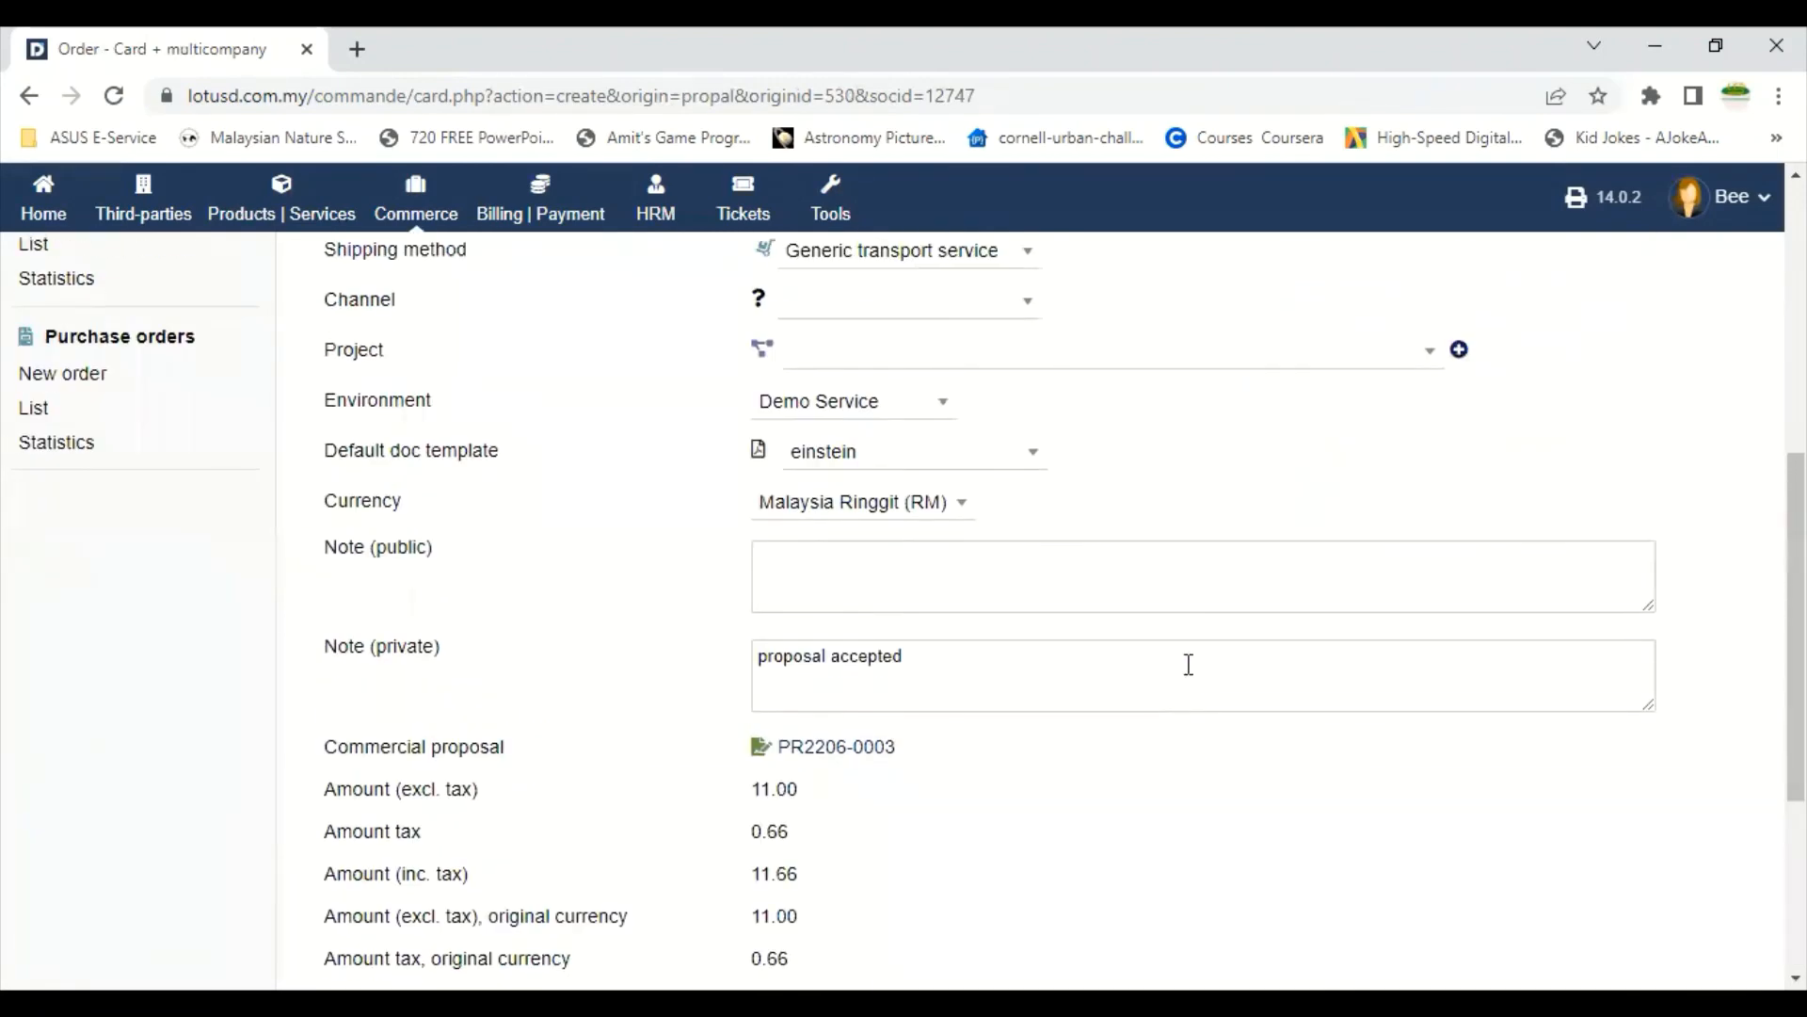
scroll(1189, 664, "up", 3)
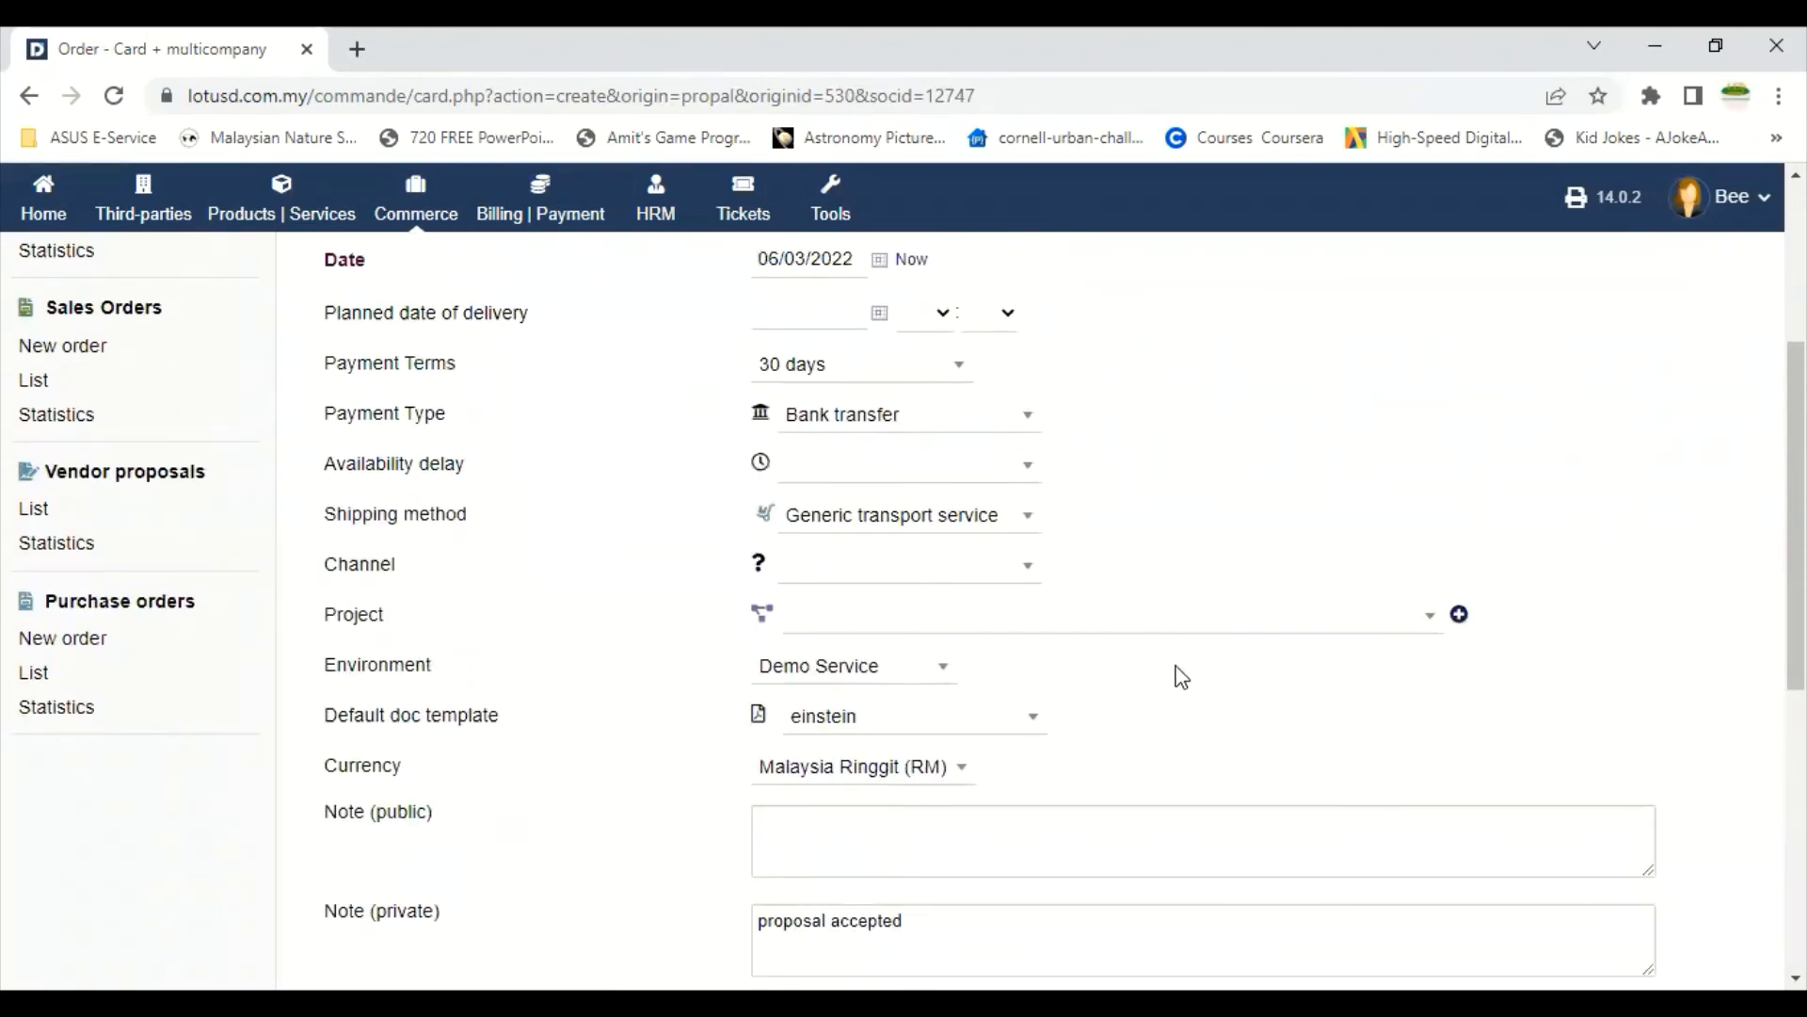
scroll(1181, 676, "up", 3)
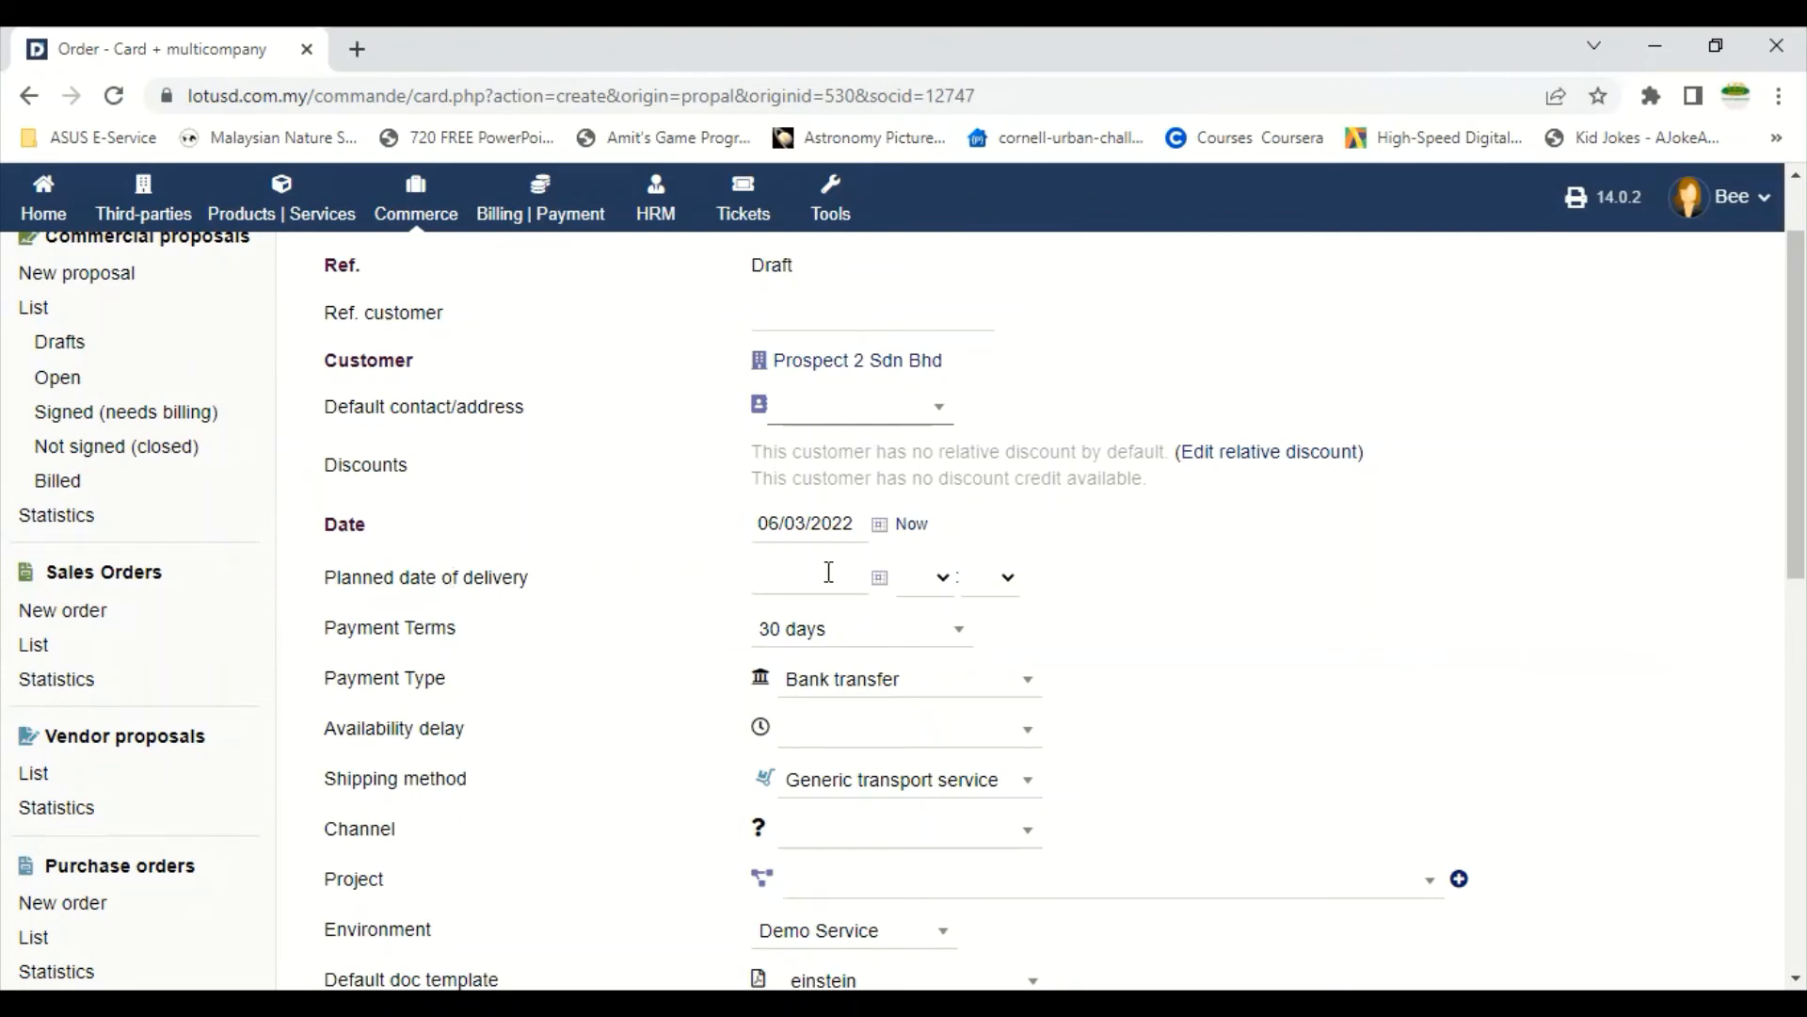
- Set the order's planned delivery date to 06/17/2022
left_click(881, 579)
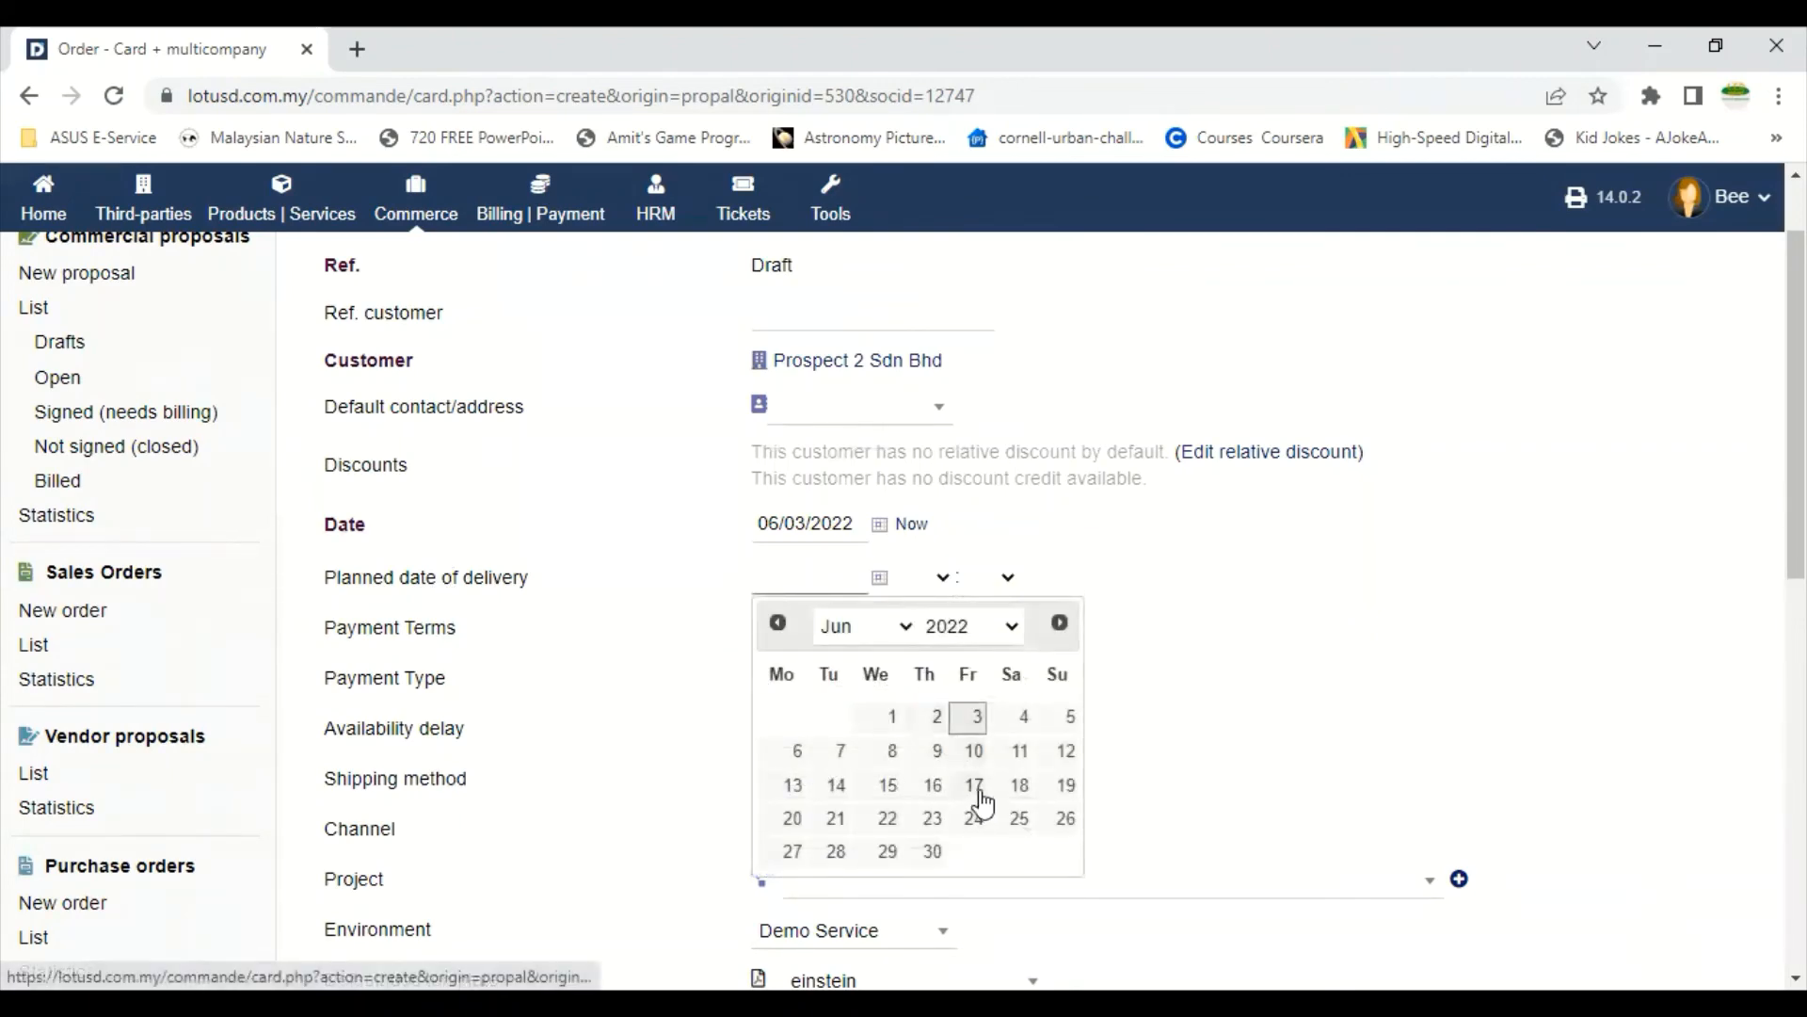
left_click(976, 789)
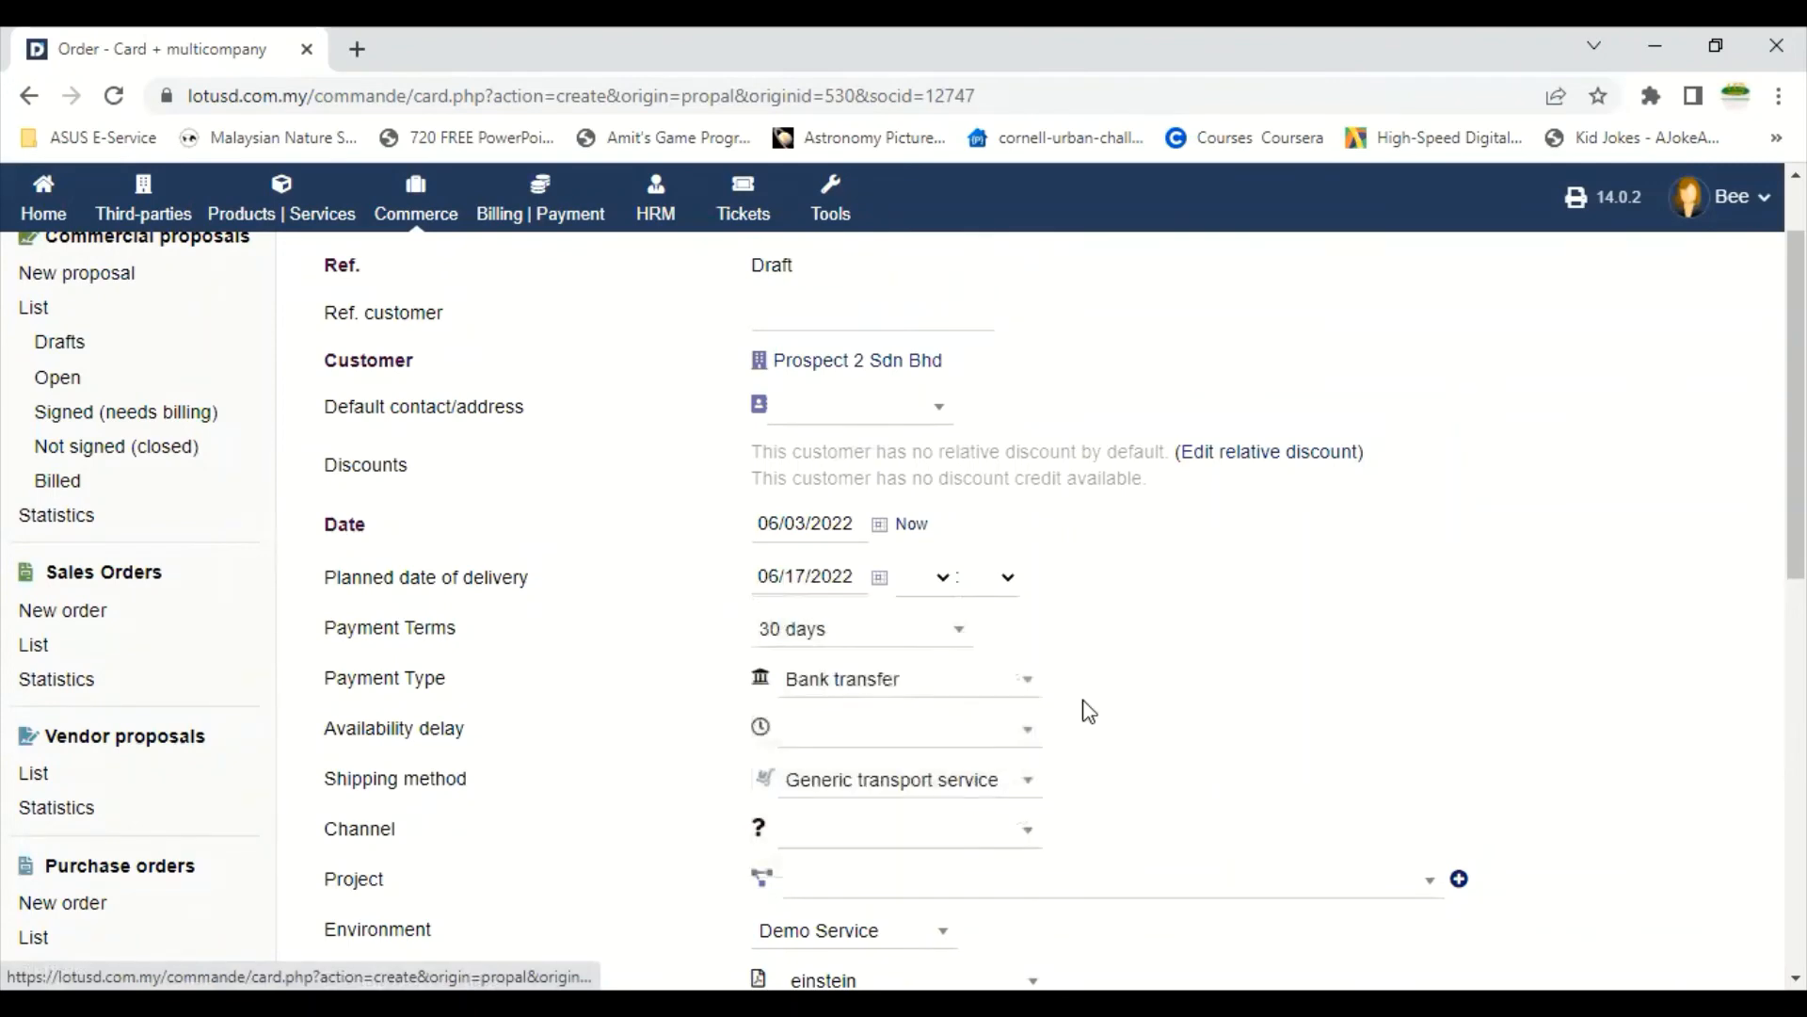
scroll(1307, 633, "down", 1)
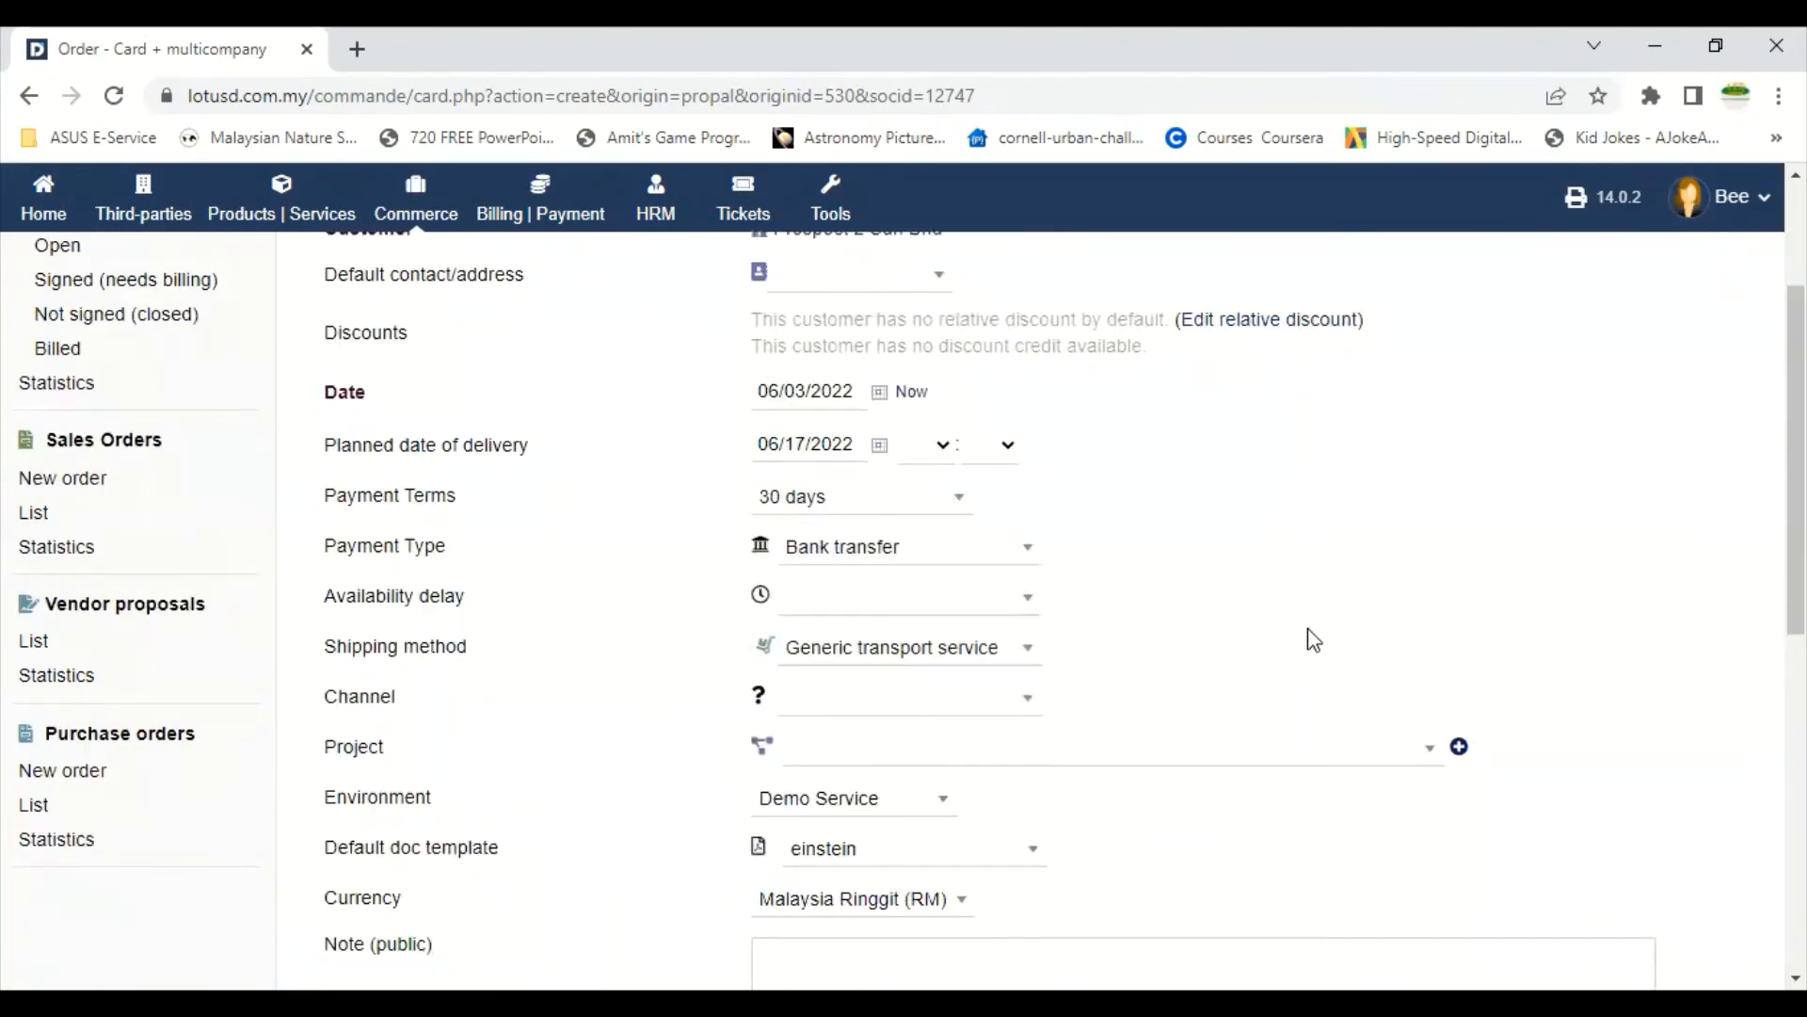
scroll(1314, 640, "down", 2)
scroll(1314, 641, "down", 1)
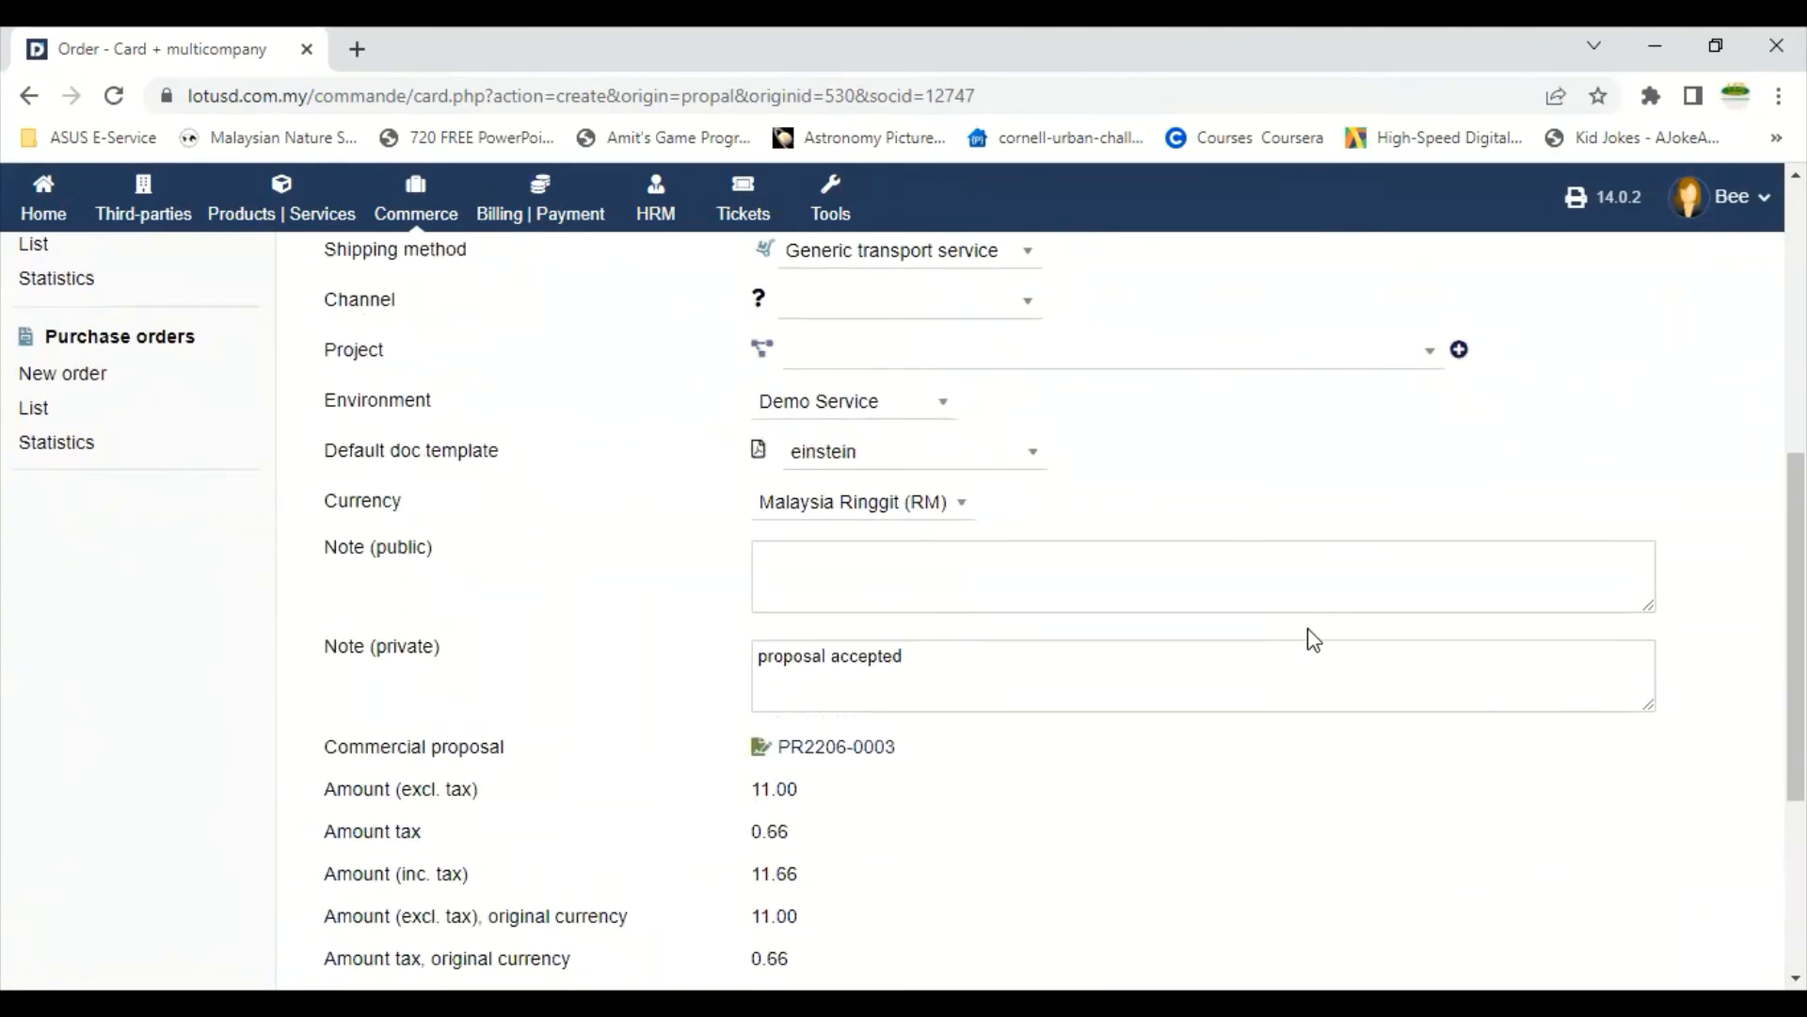
scroll(1314, 640, "down", 3)
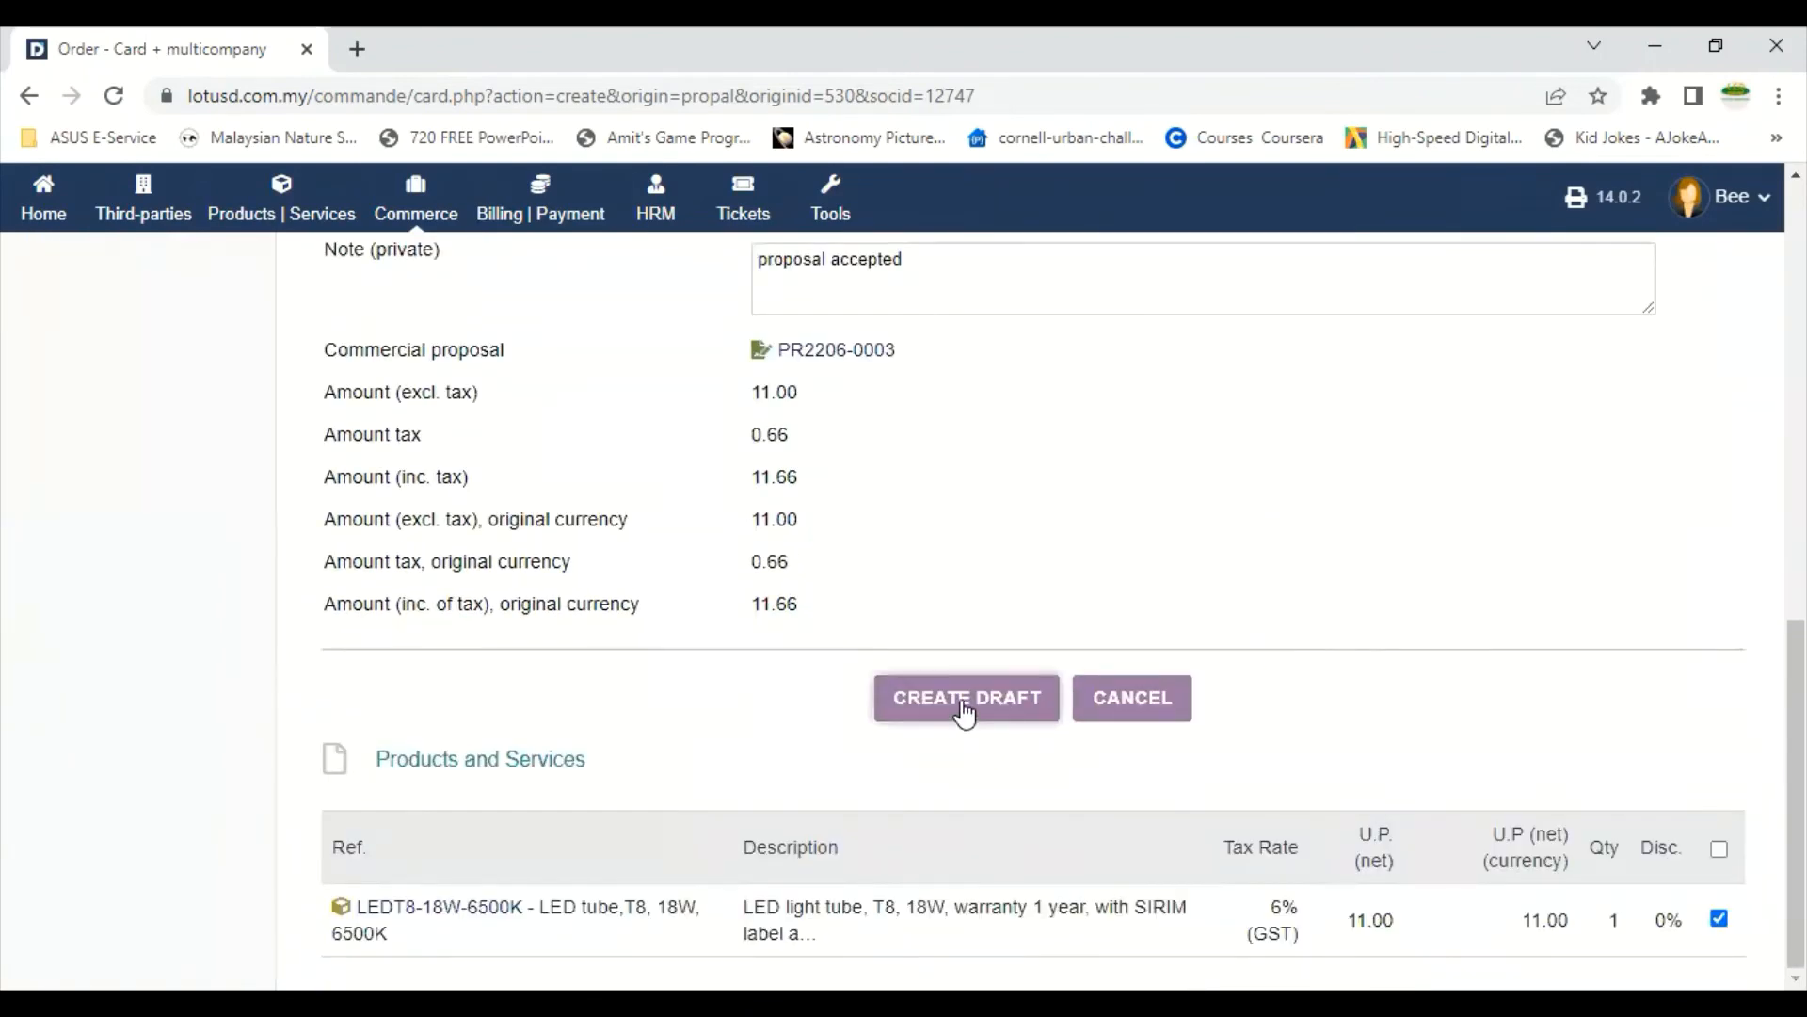
- Create the sales order as a draft for Prospect 2 Sdn Bhd and review it
left_click(963, 704)
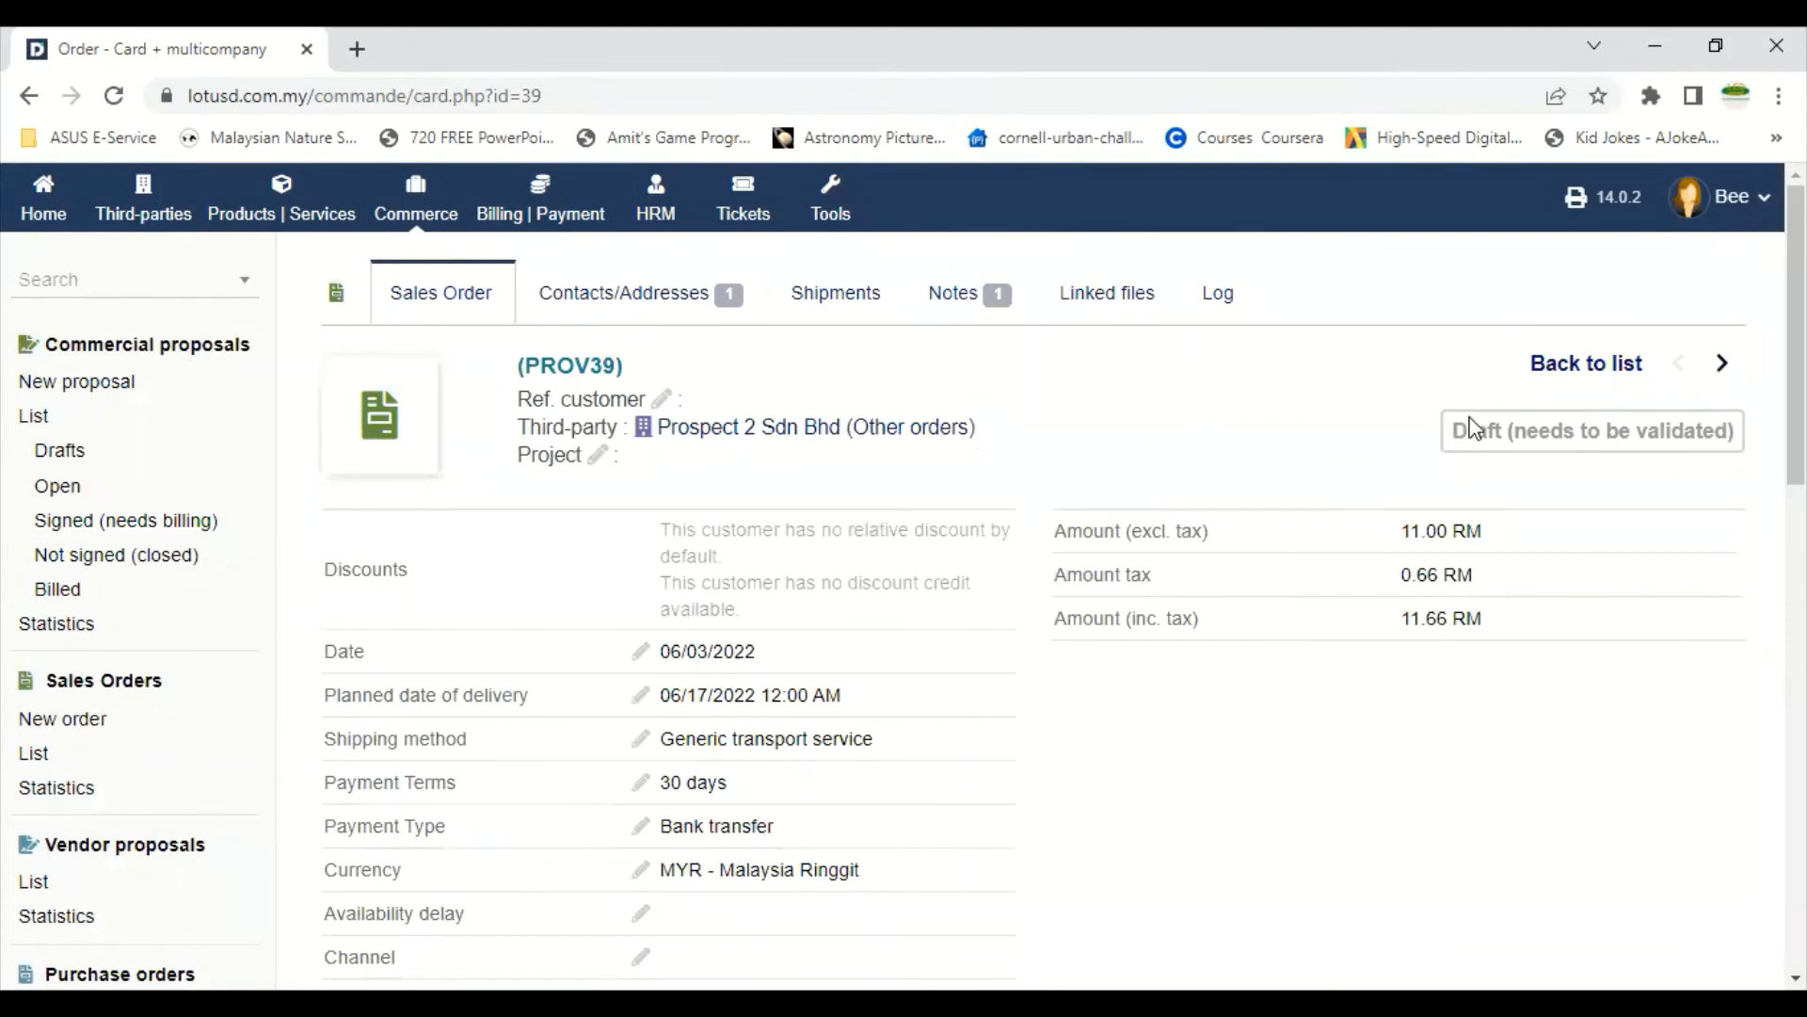
scroll(1474, 556, "down", 7)
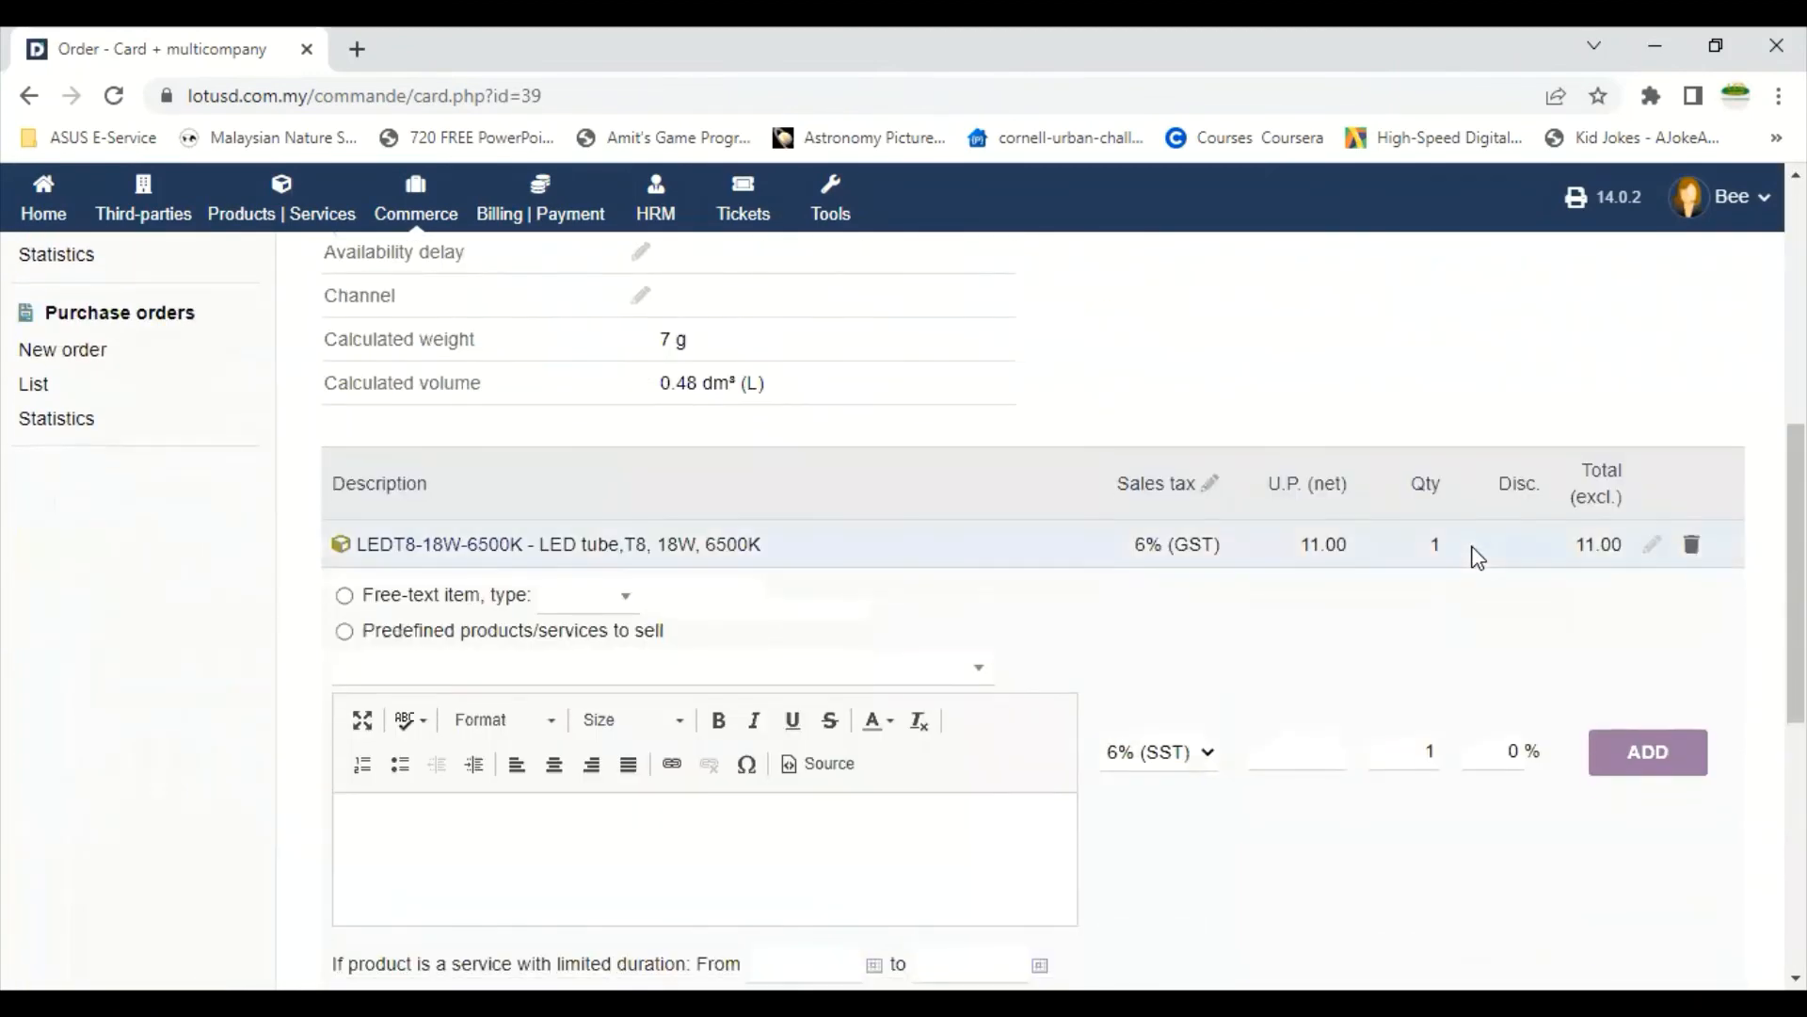
scroll(1474, 556, "down", 7)
scroll(1170, 581, "up", 6)
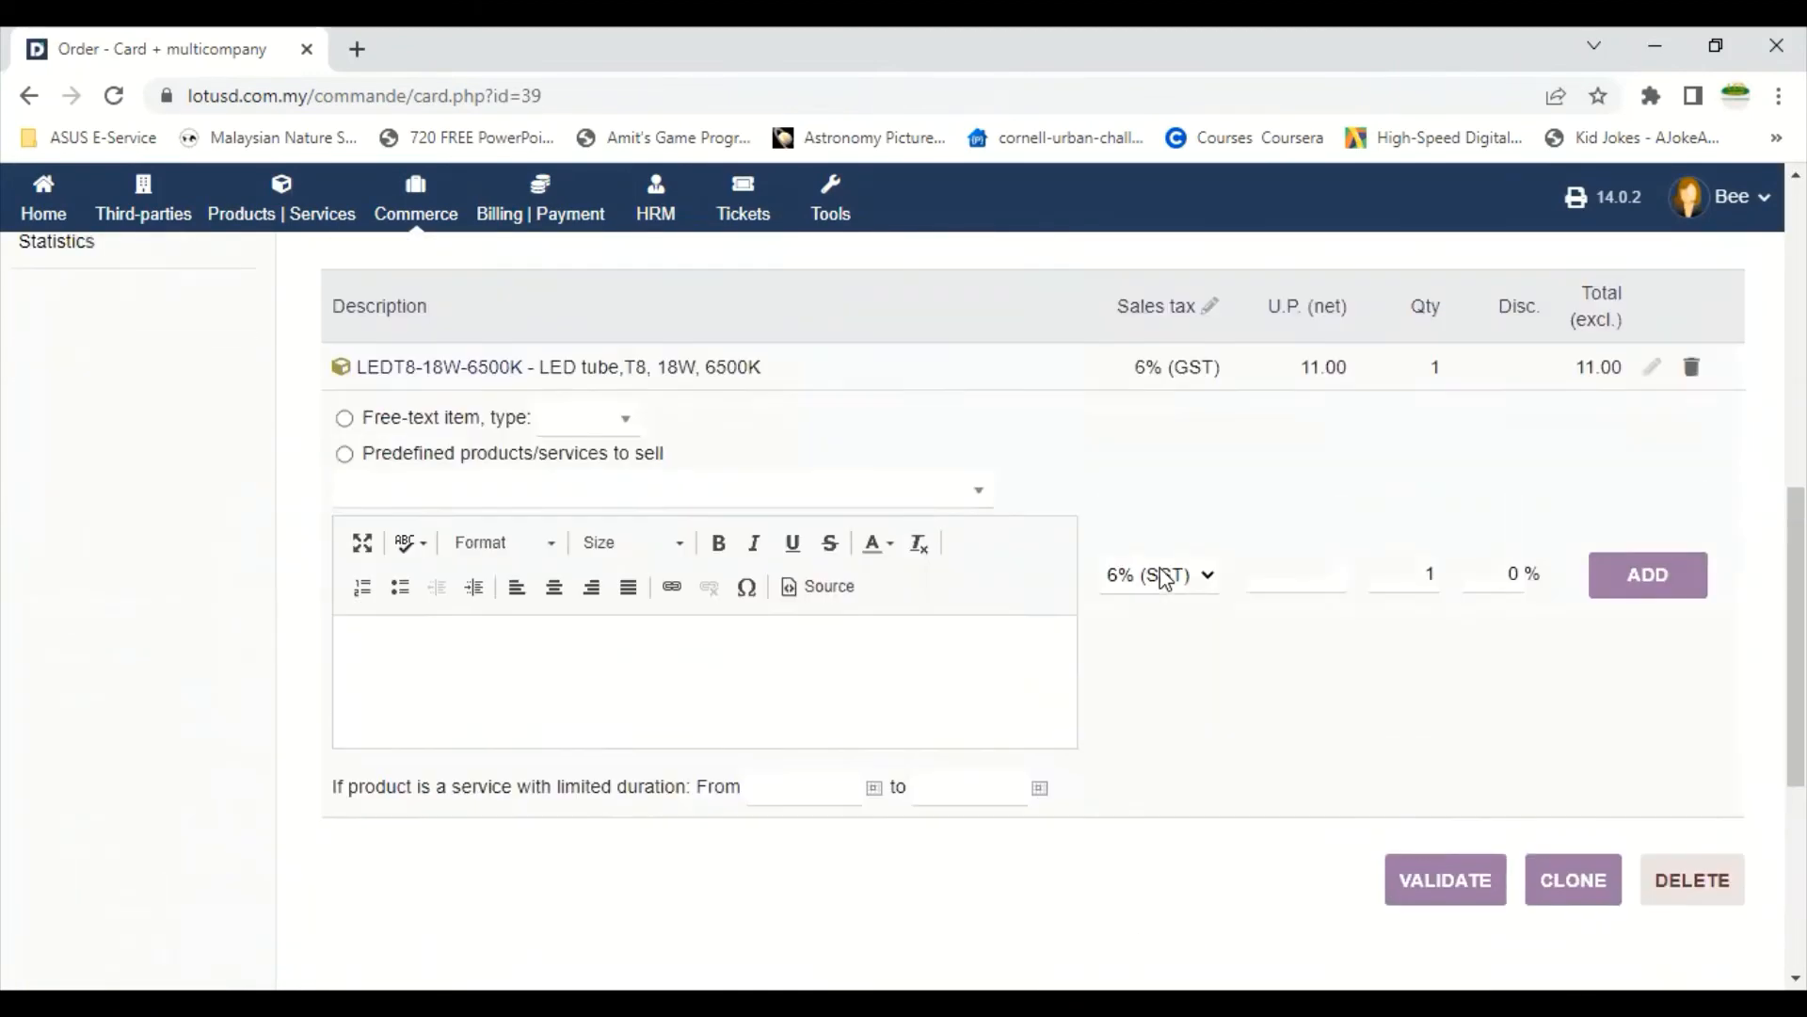
scroll(1303, 491, "up", 4)
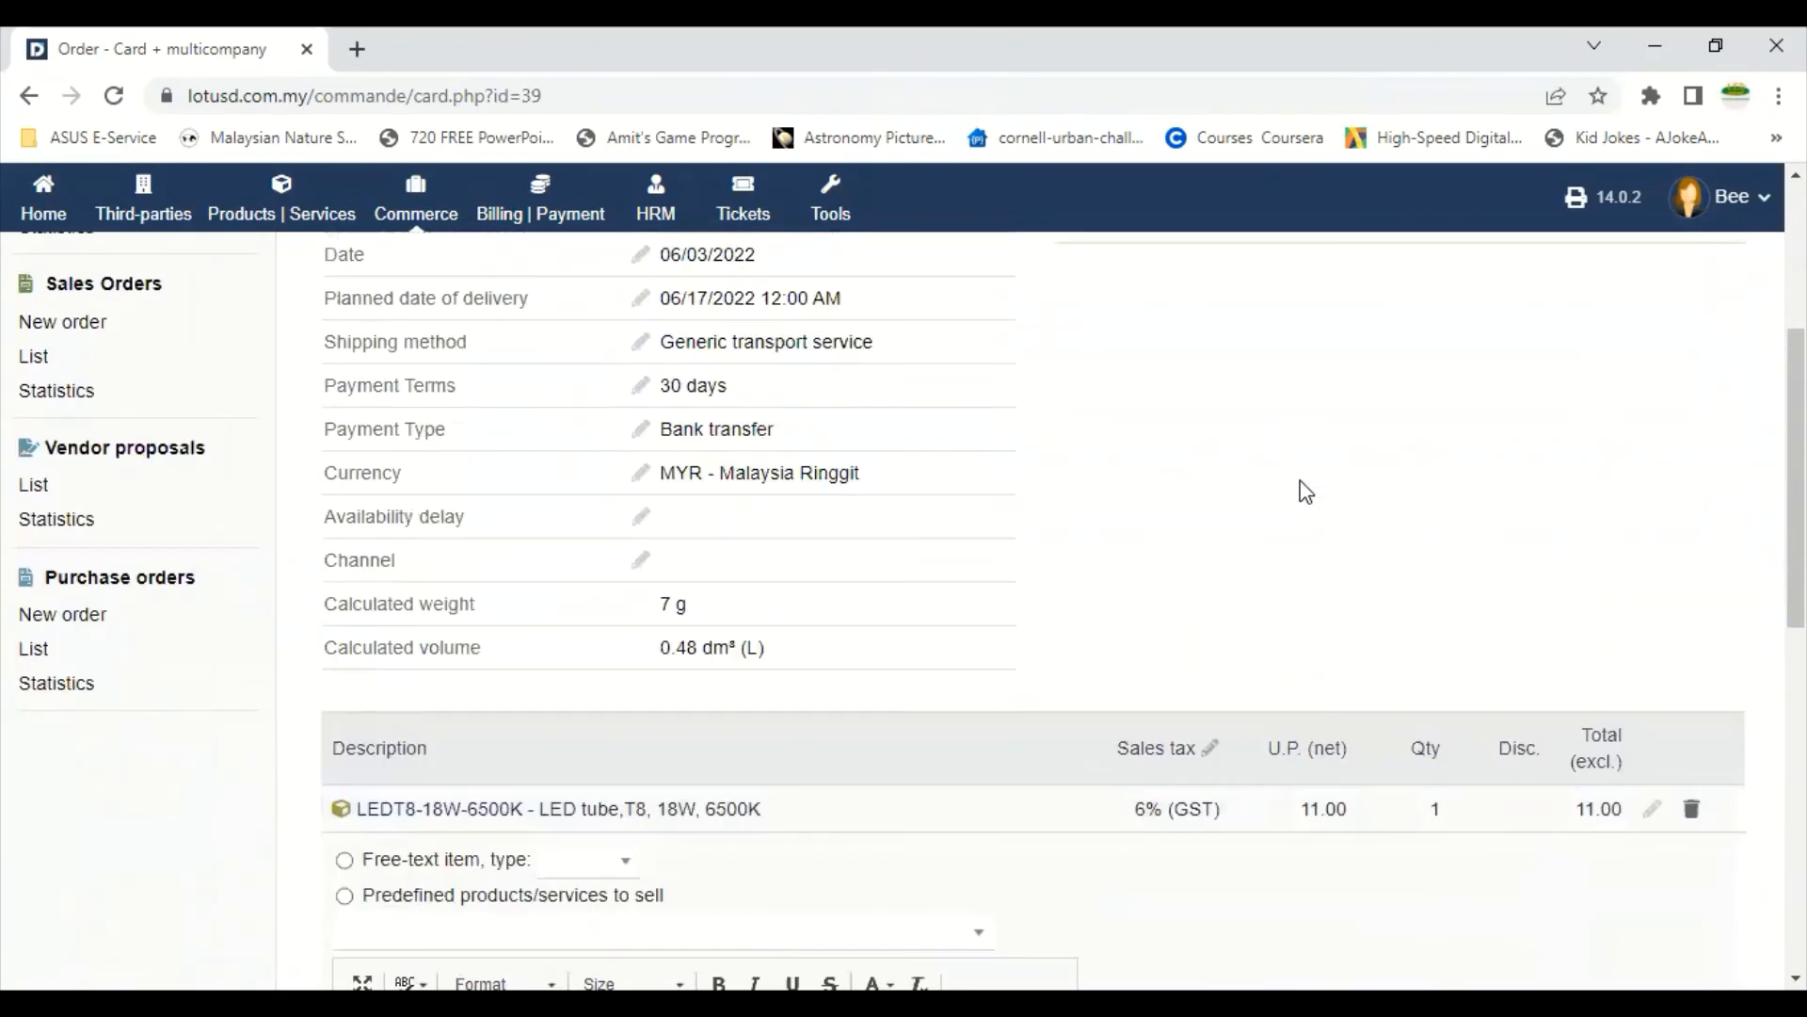
scroll(1145, 520, "up", 4)
scroll(1146, 521, "down", 8)
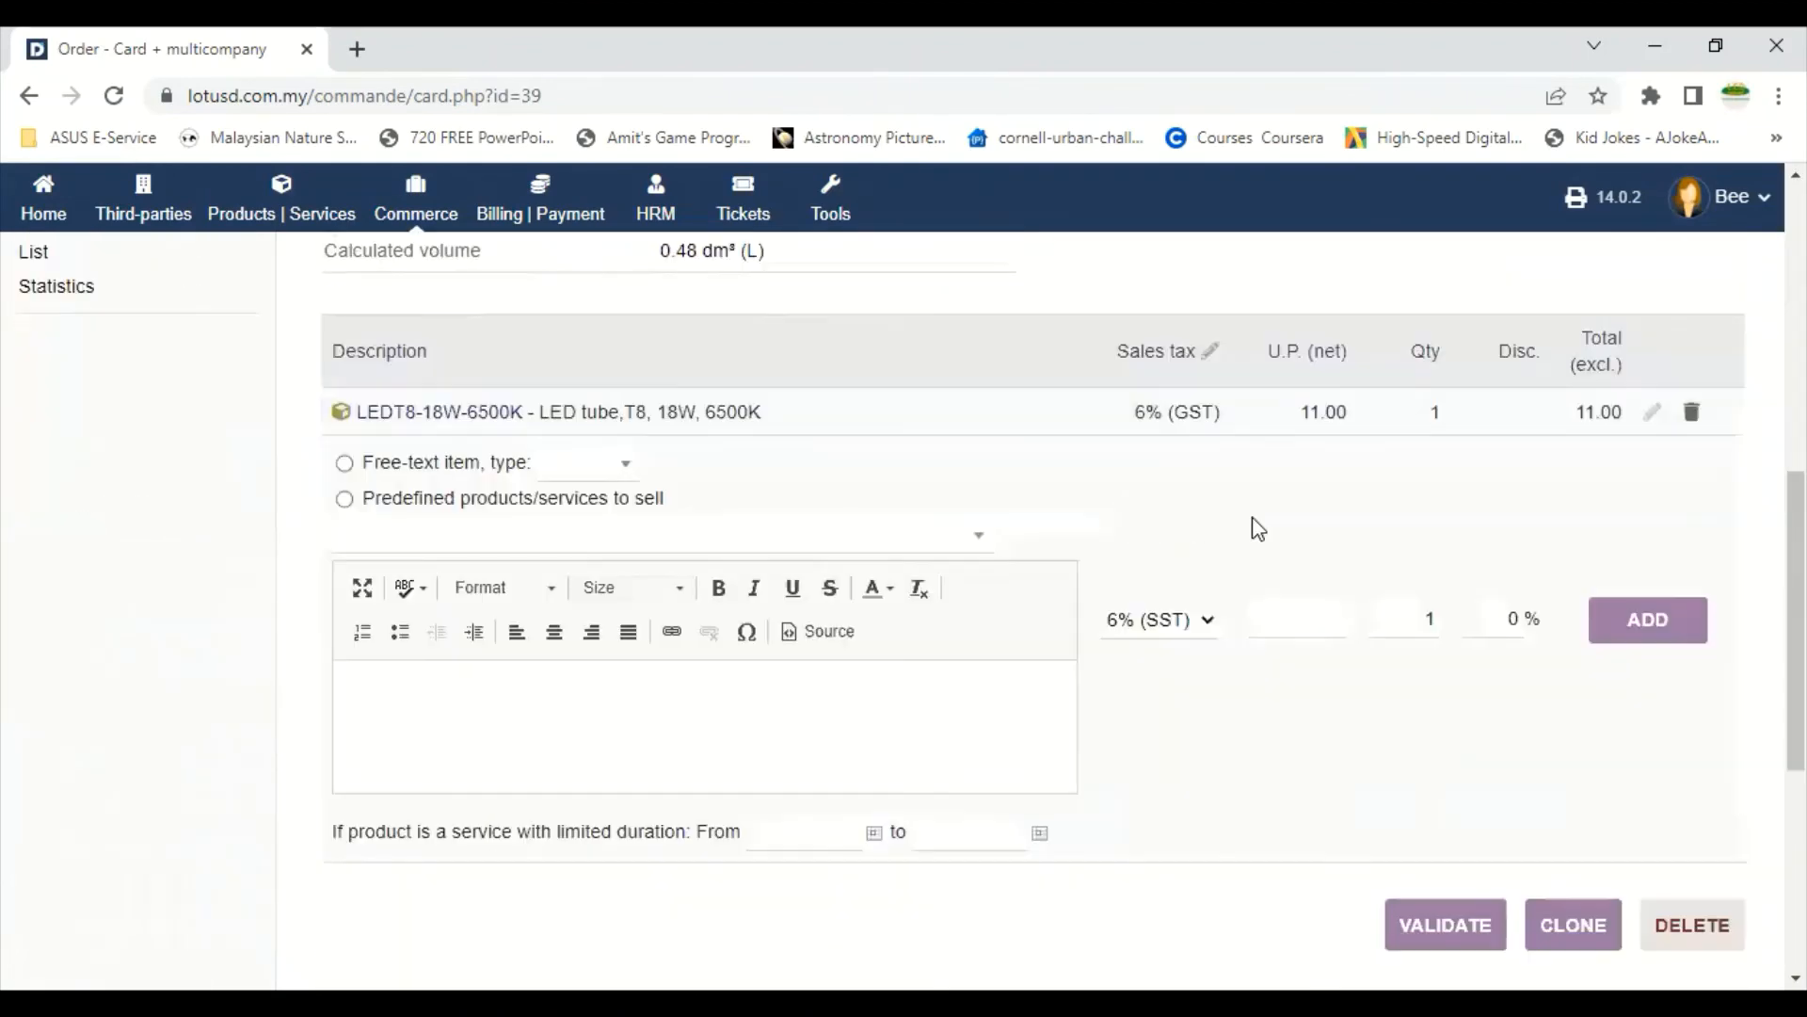
scroll(1445, 616, "down", 4)
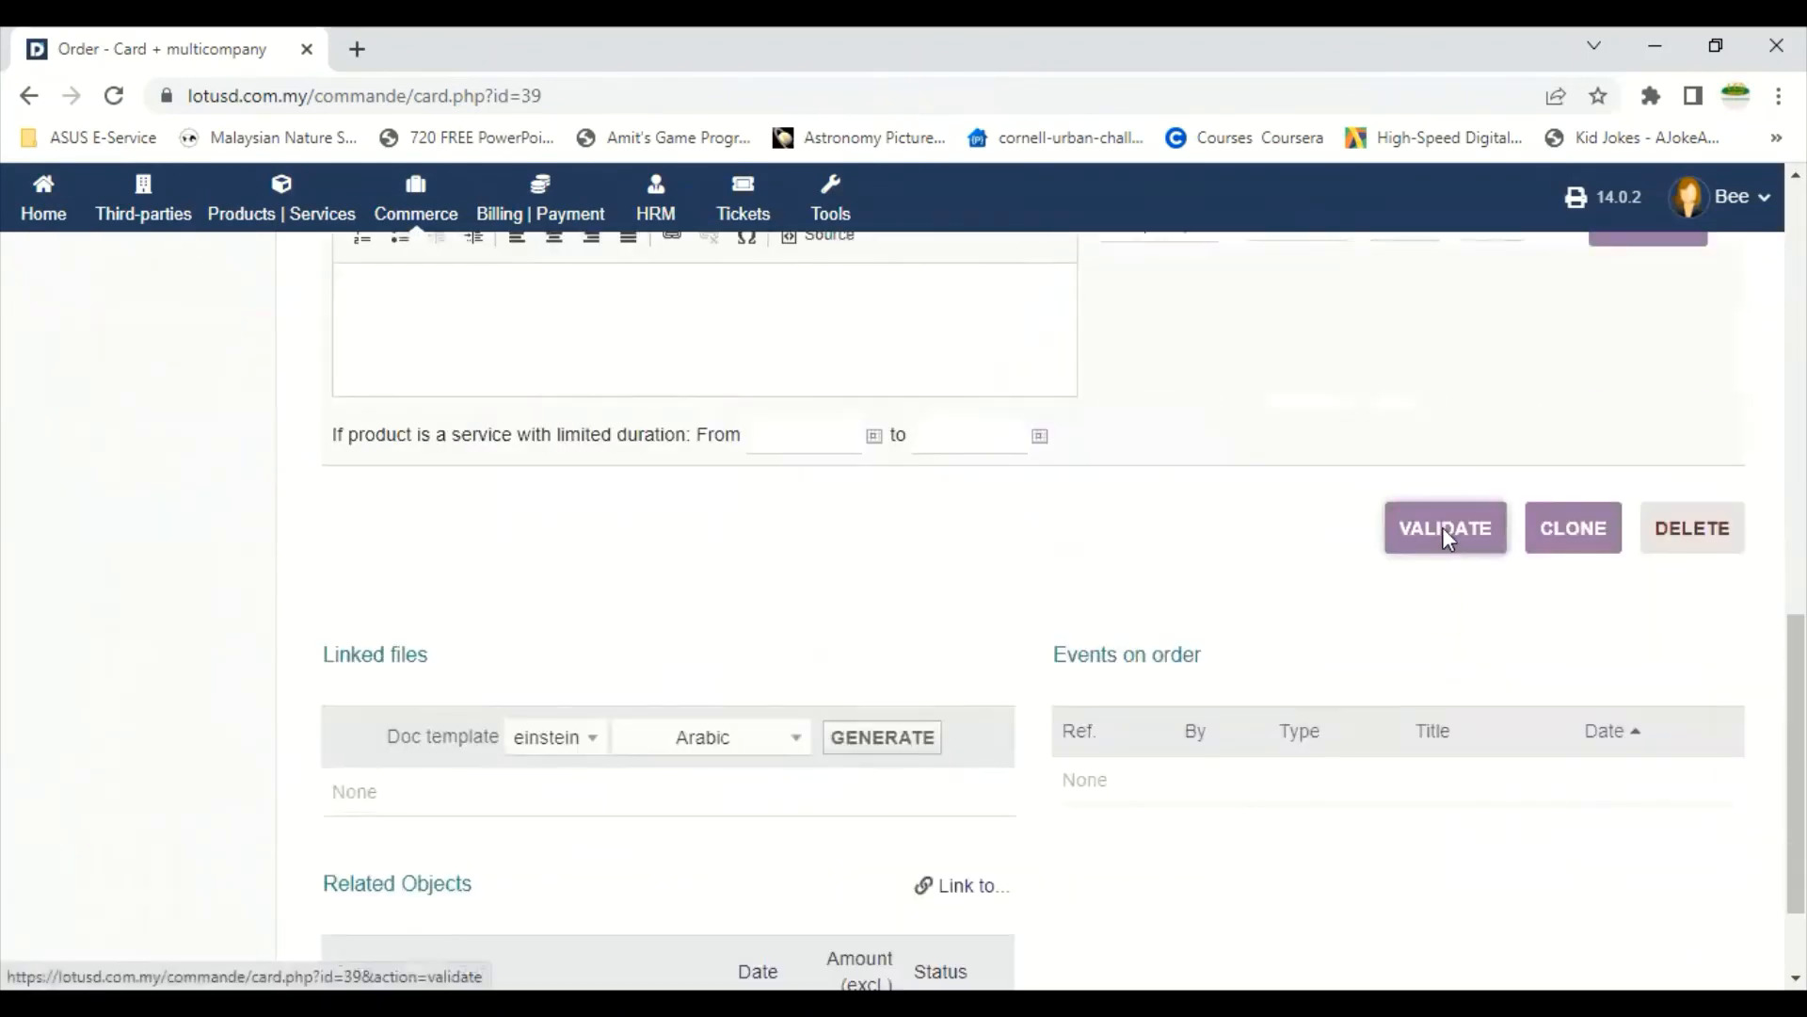
- Validate the draft as order CO2206-0002 and view its linked files
left_click(1442, 527)
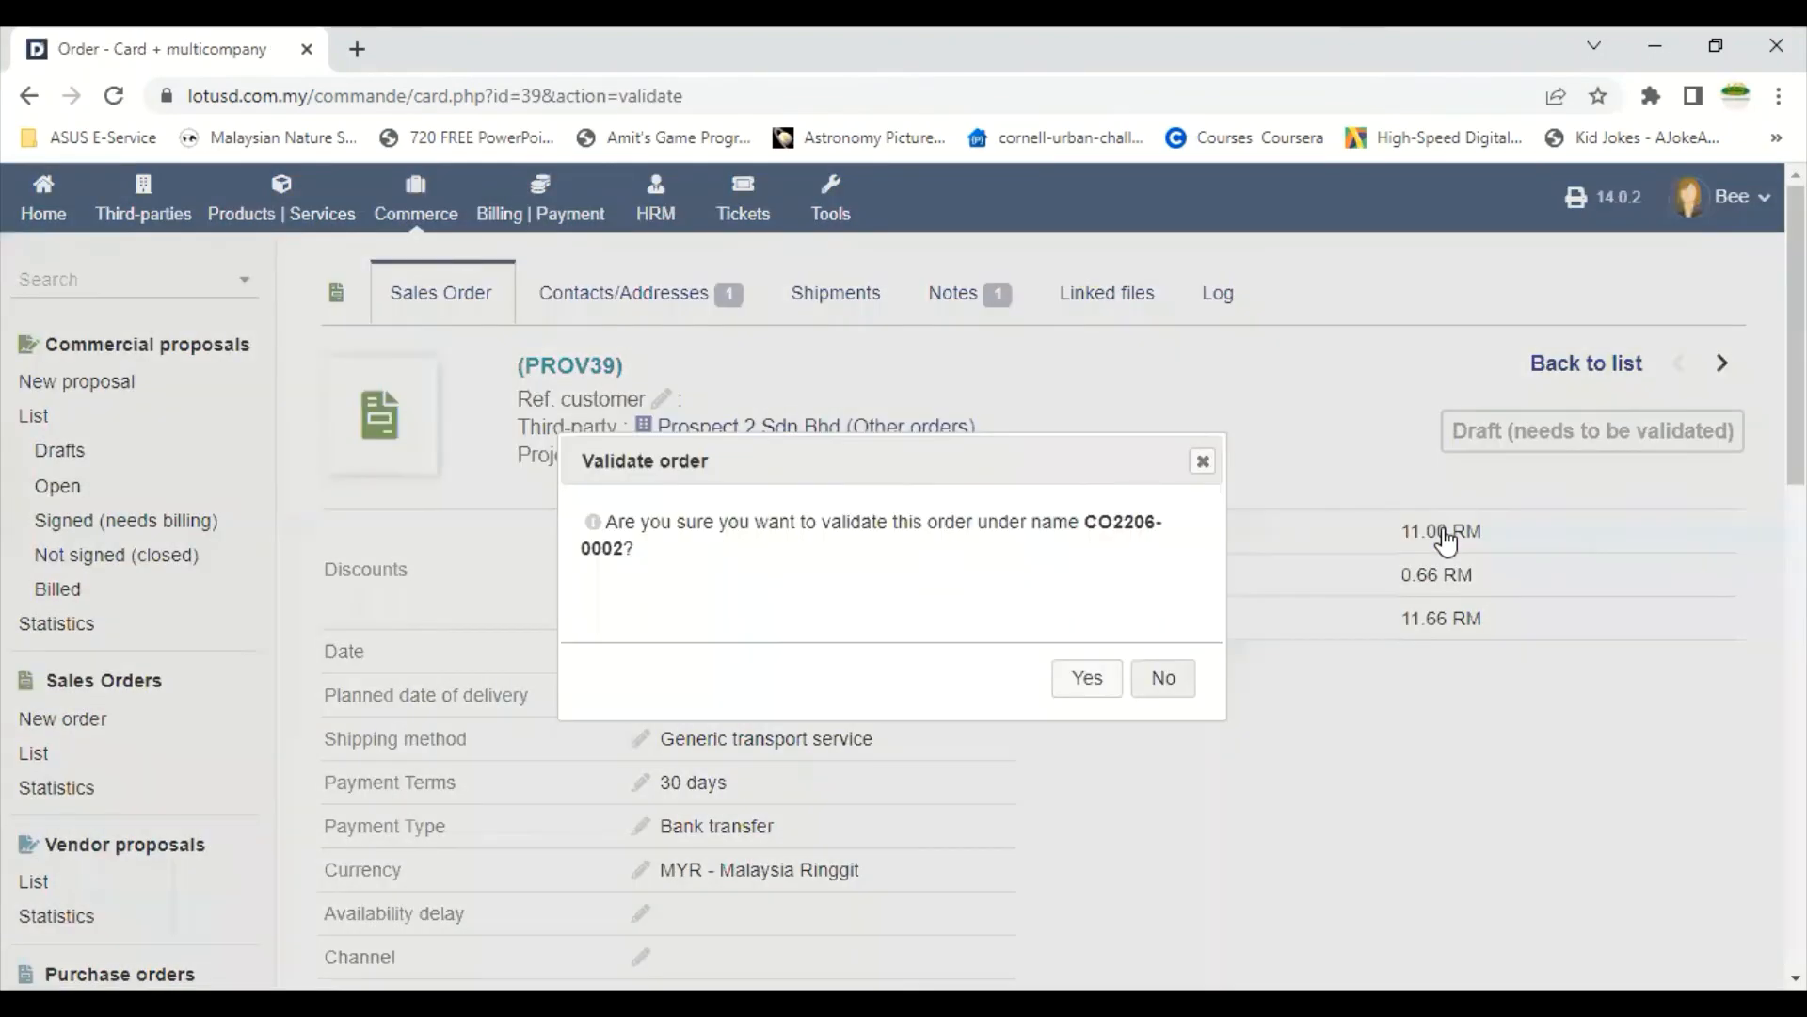
left_click(1085, 676)
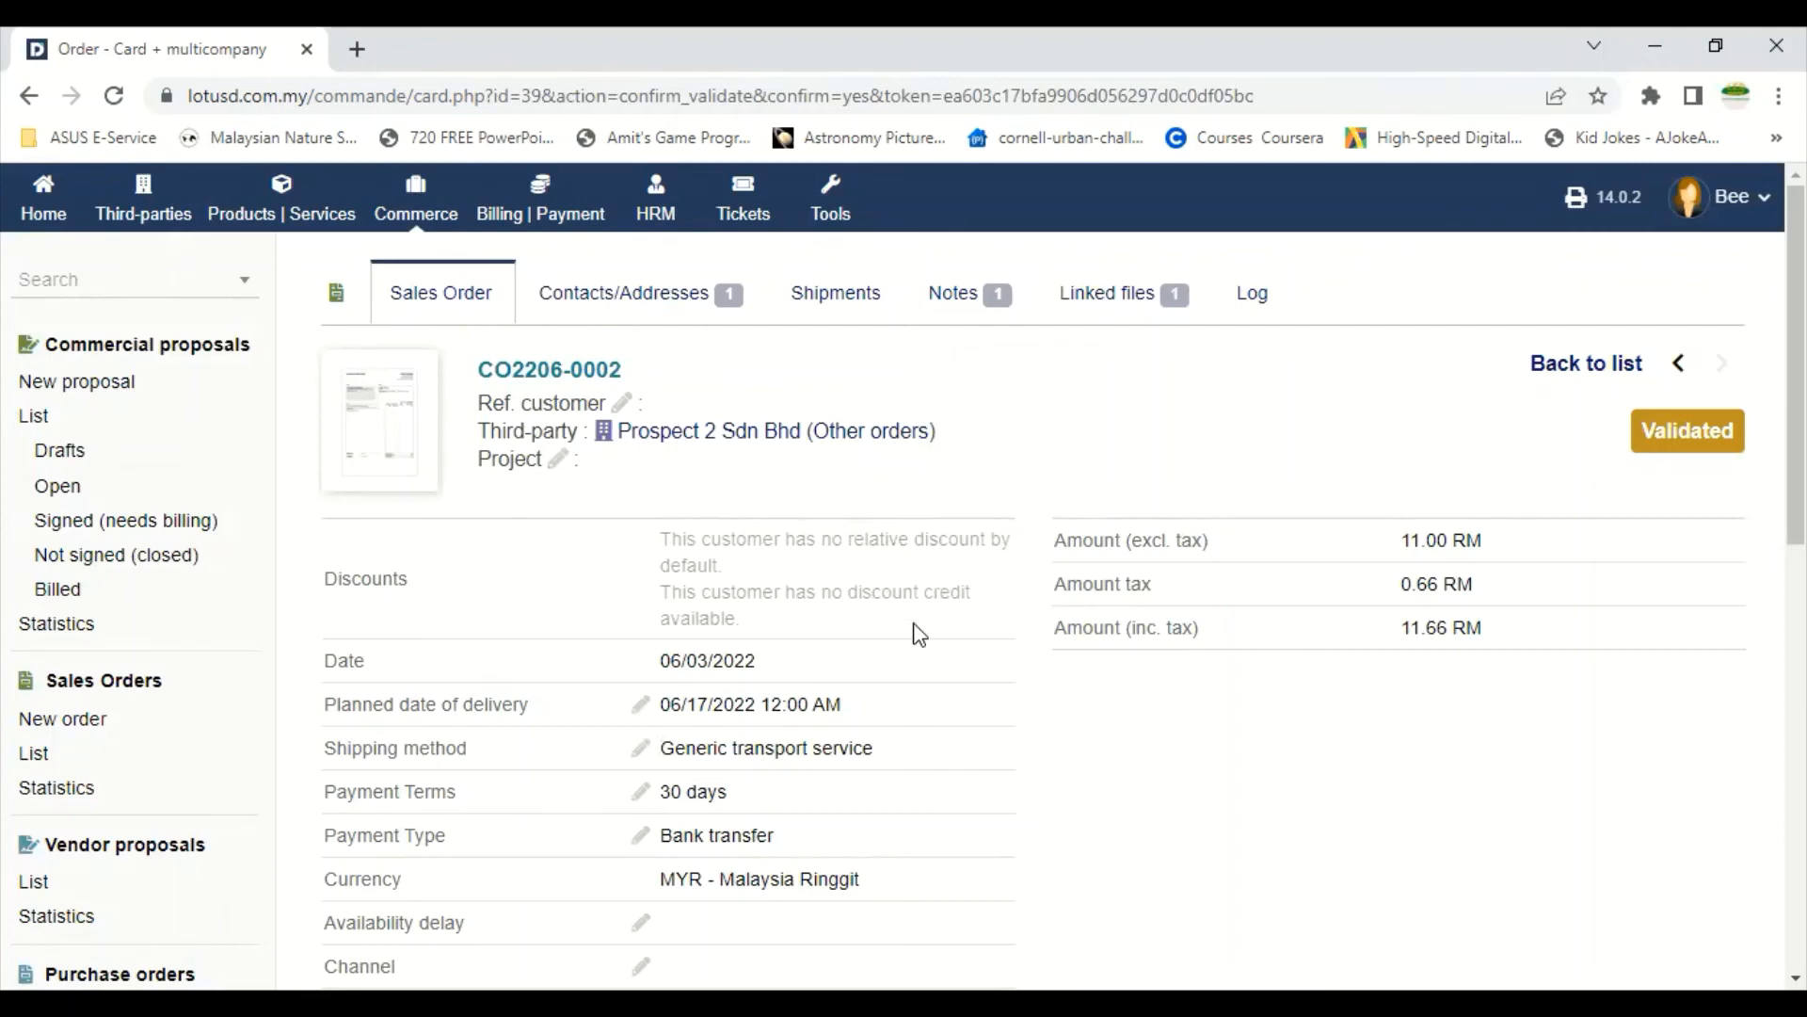
left_click(1097, 302)
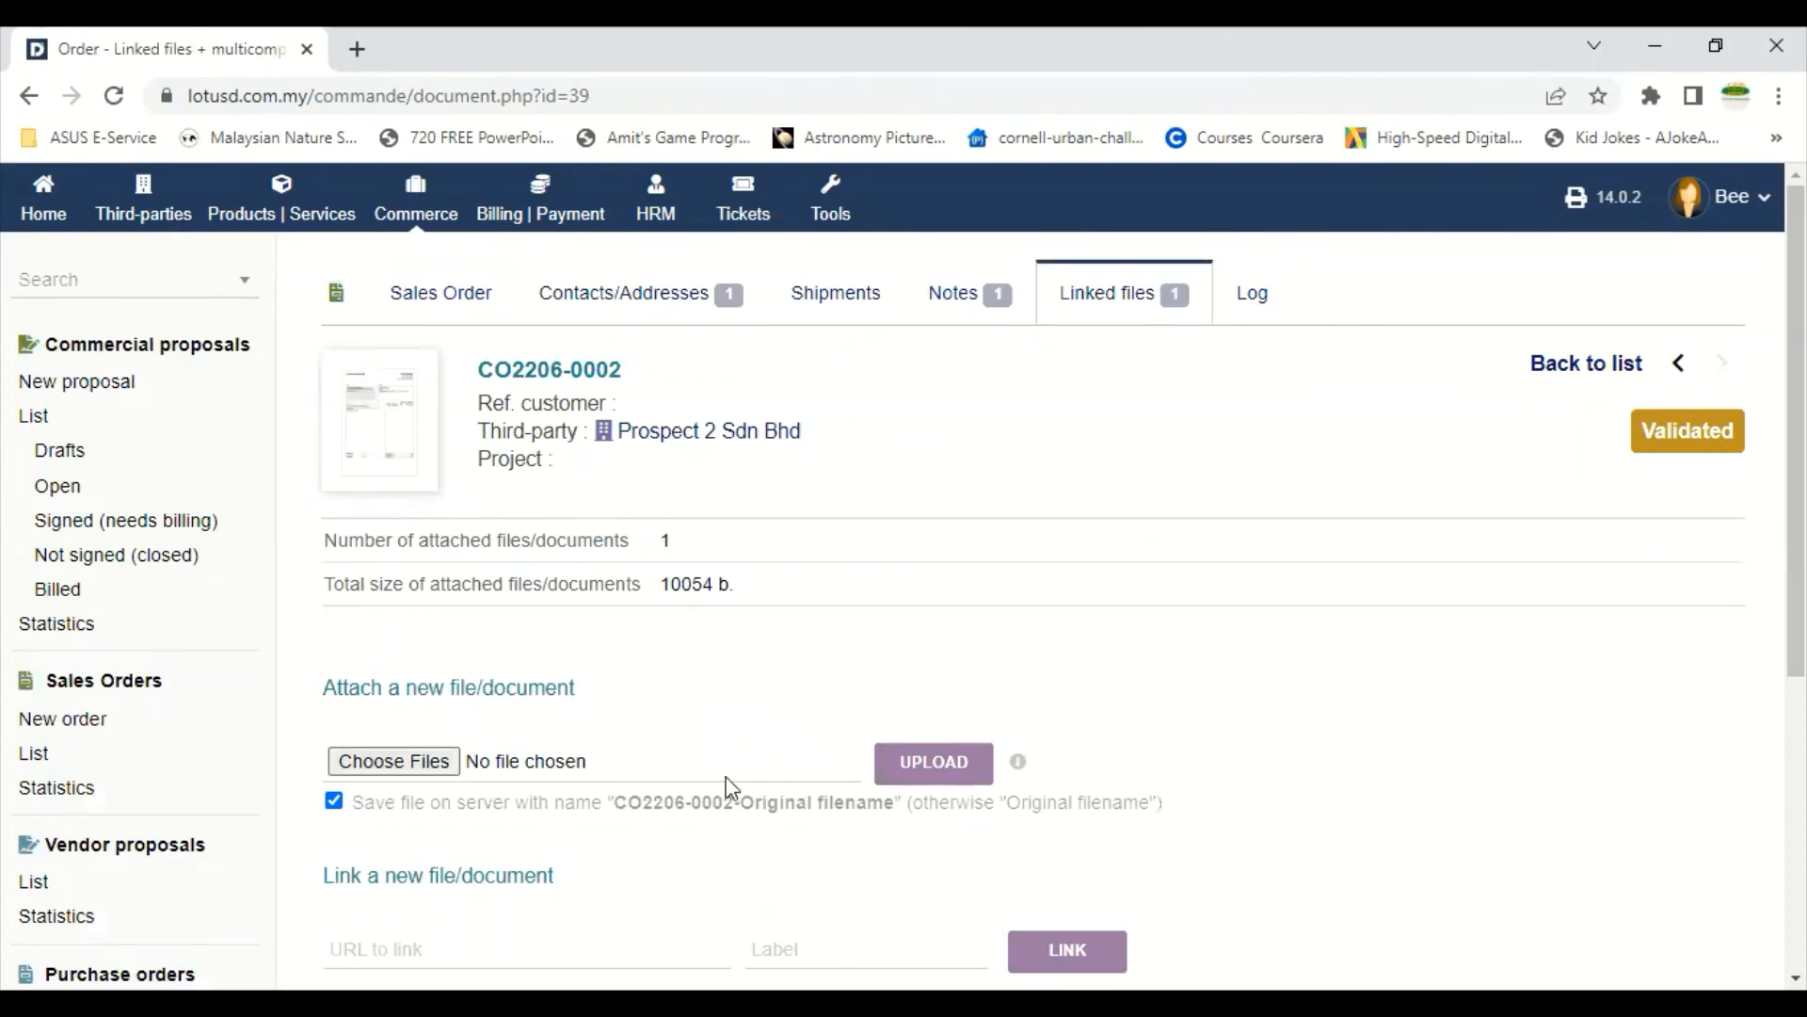
- Check the CO2206-0002.pdf attachment, then return to the order card showing 7 g weight and 0.48 dm³ volume
scroll(697, 772, "down", 4)
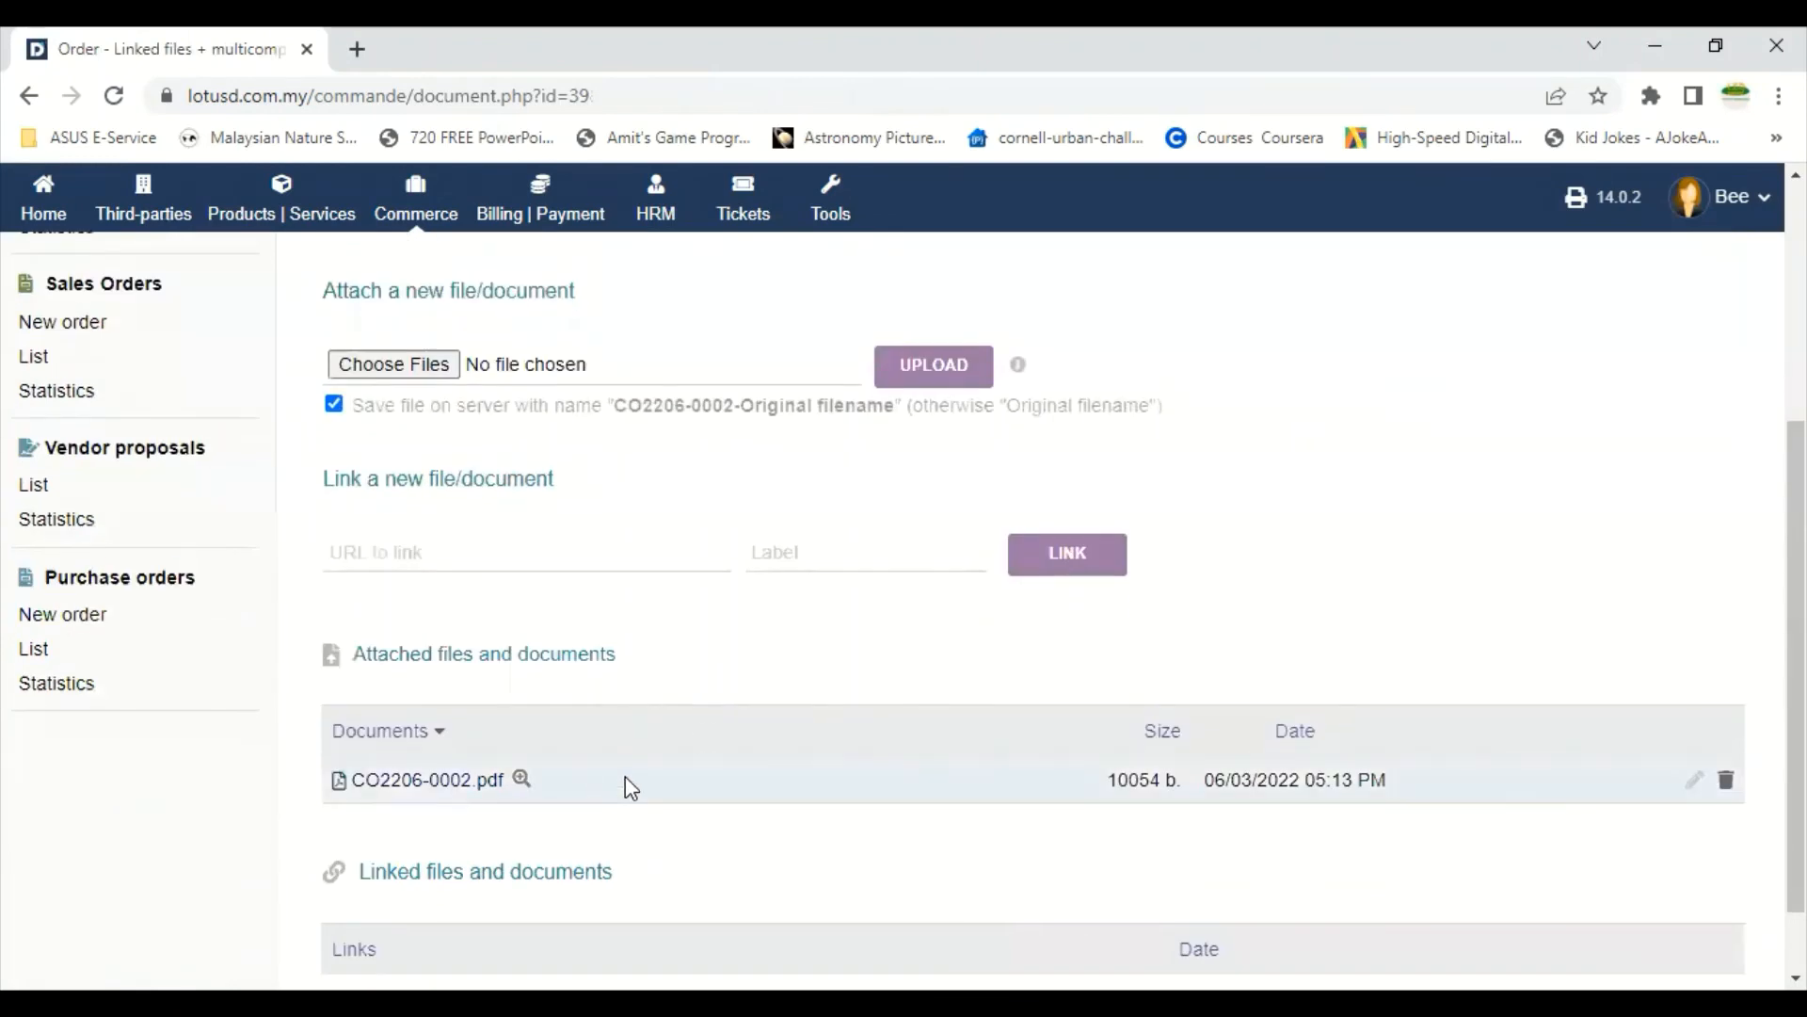
scroll(777, 665, "up", 4)
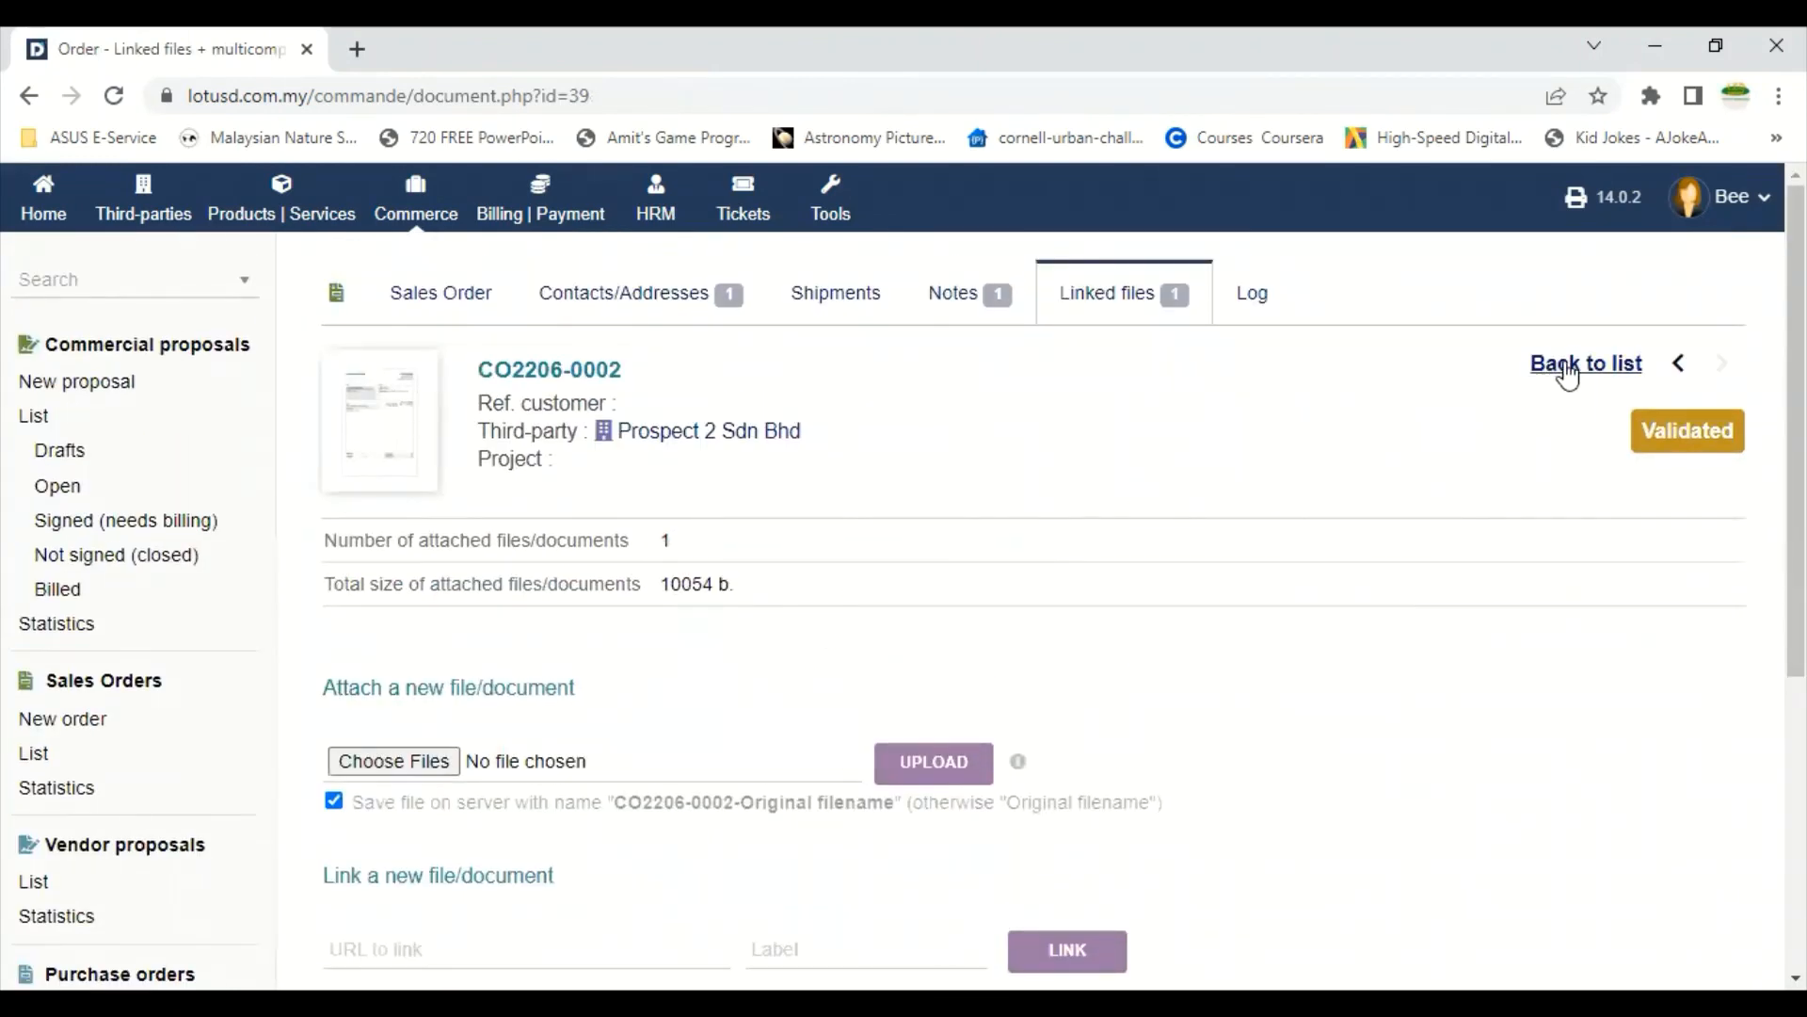
left_click(411, 302)
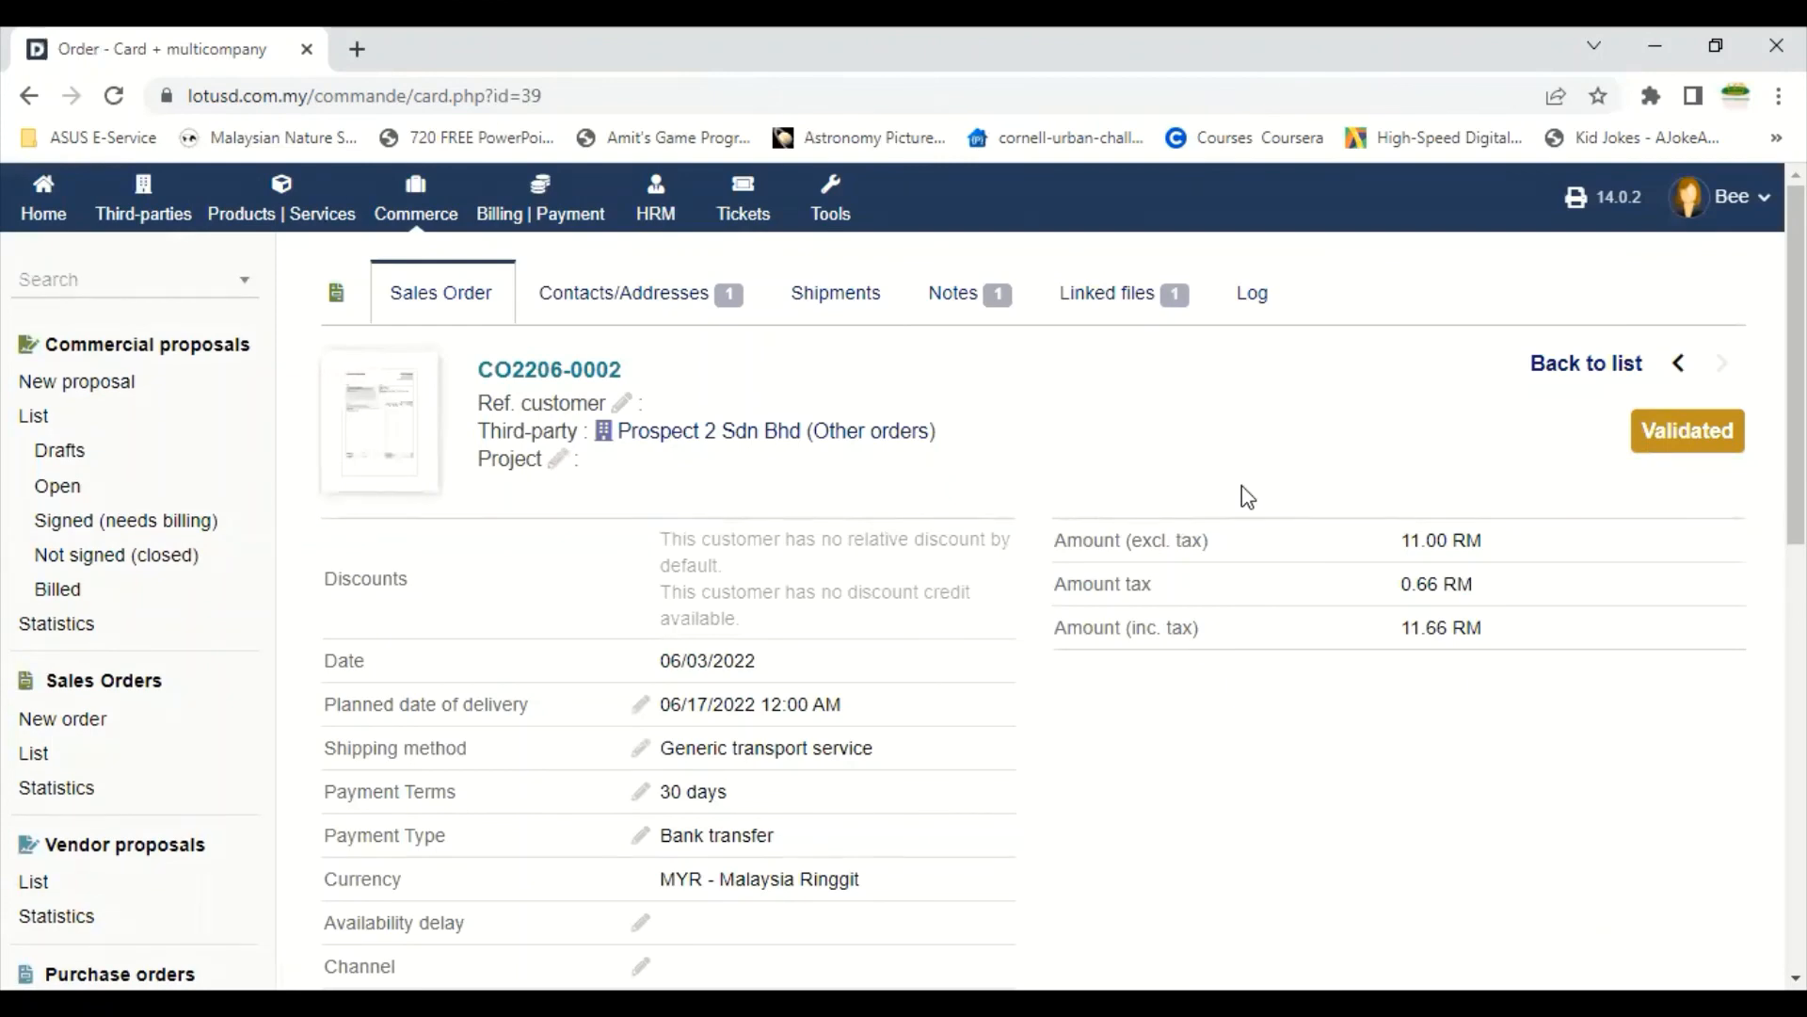
scroll(1248, 496, "down", 1)
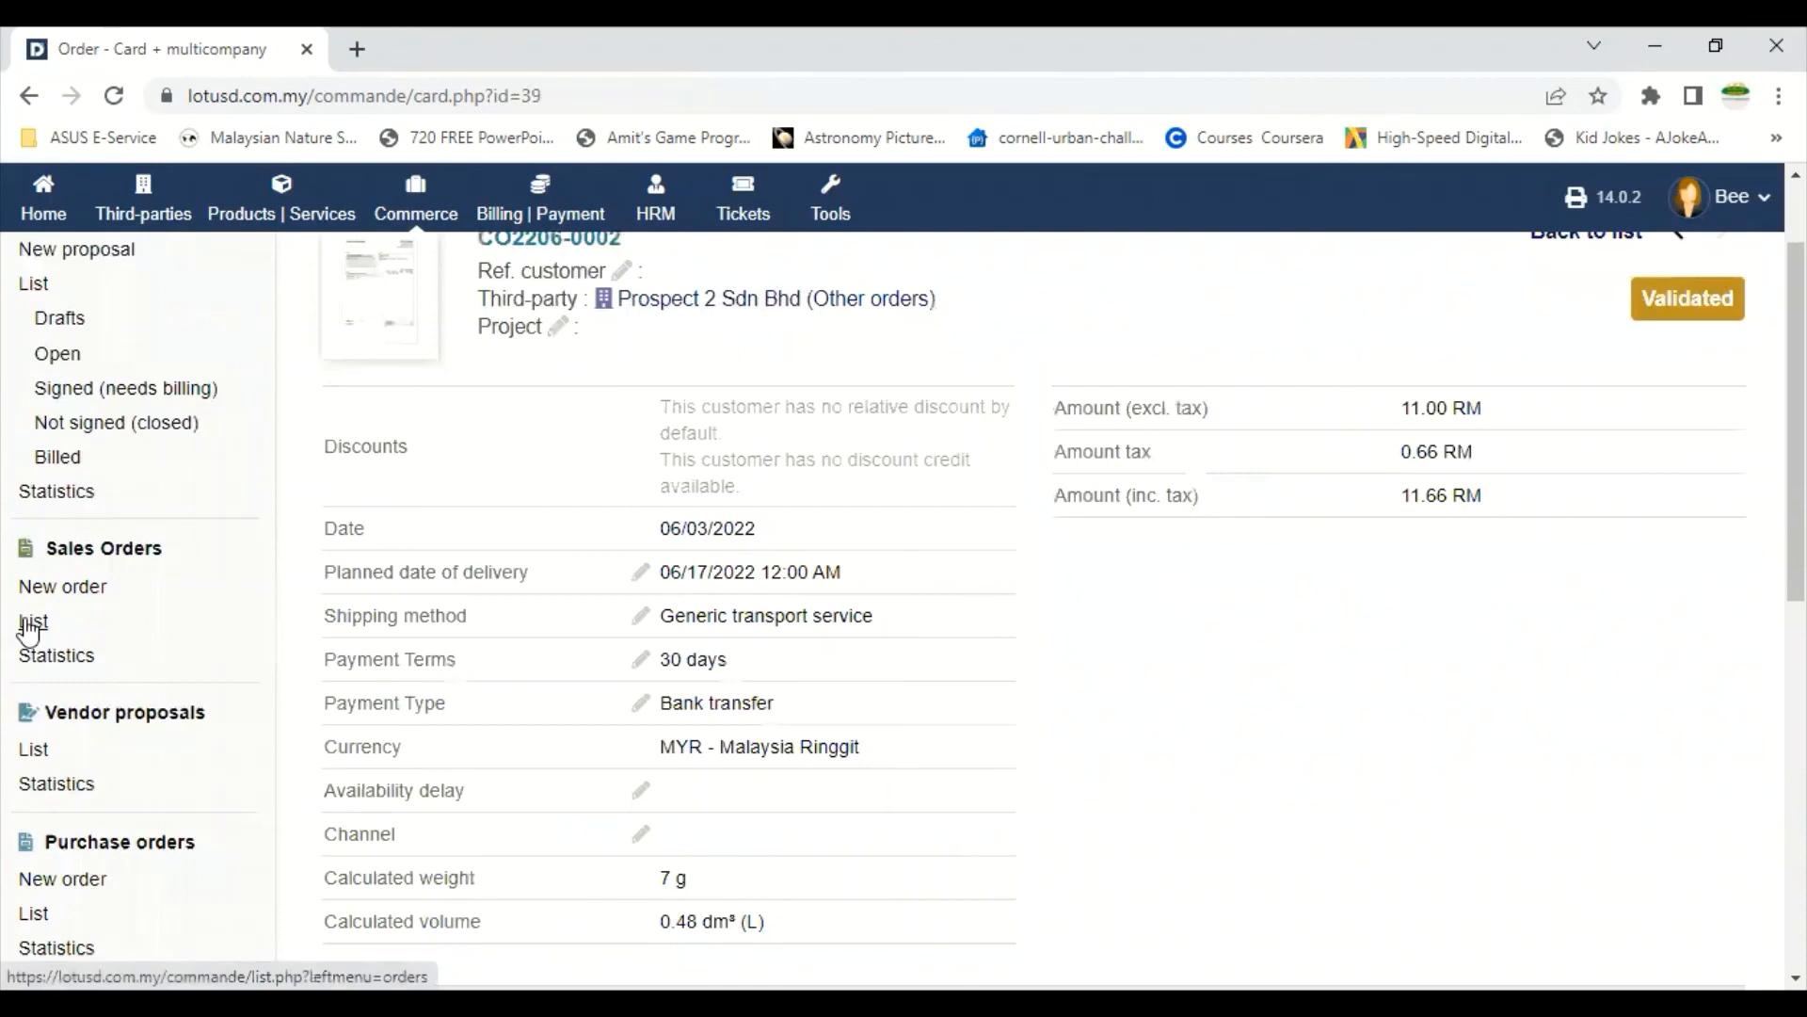
scroll(32, 590, "up", 1)
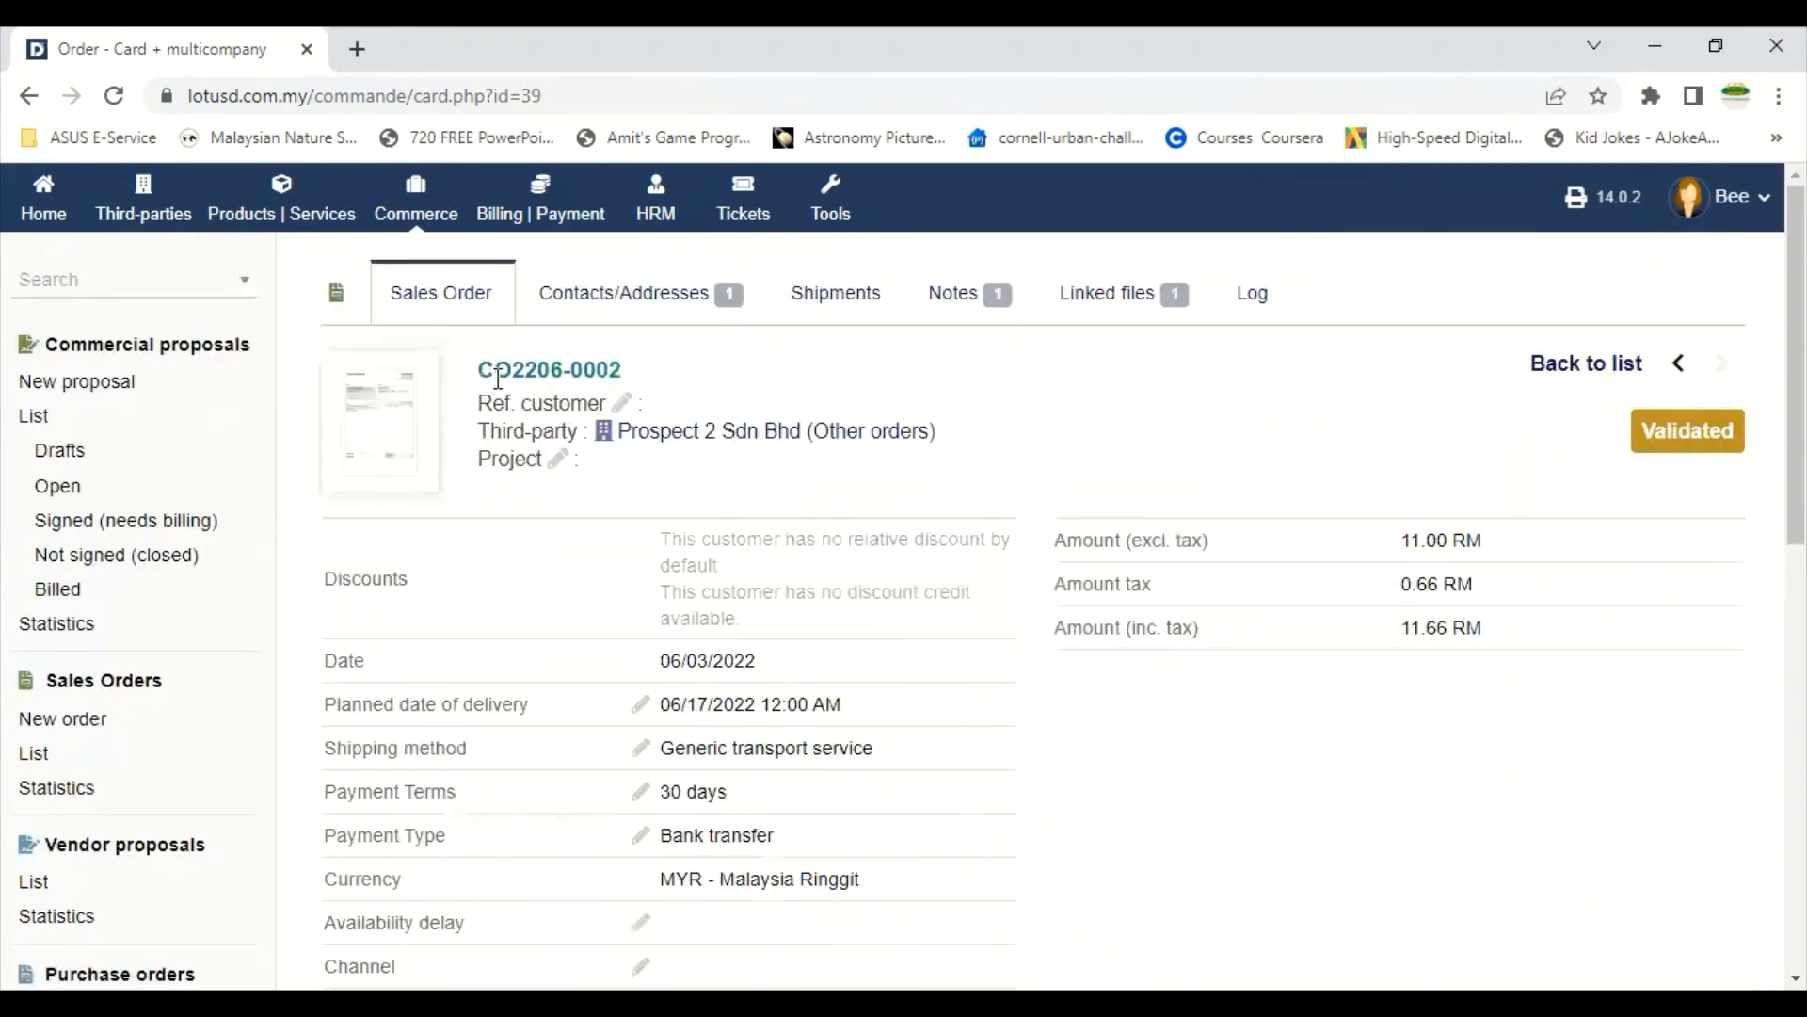
- List all sales orders and preview CO2206-0002, Validated alongside CO2202-0001
left_click(33, 756)
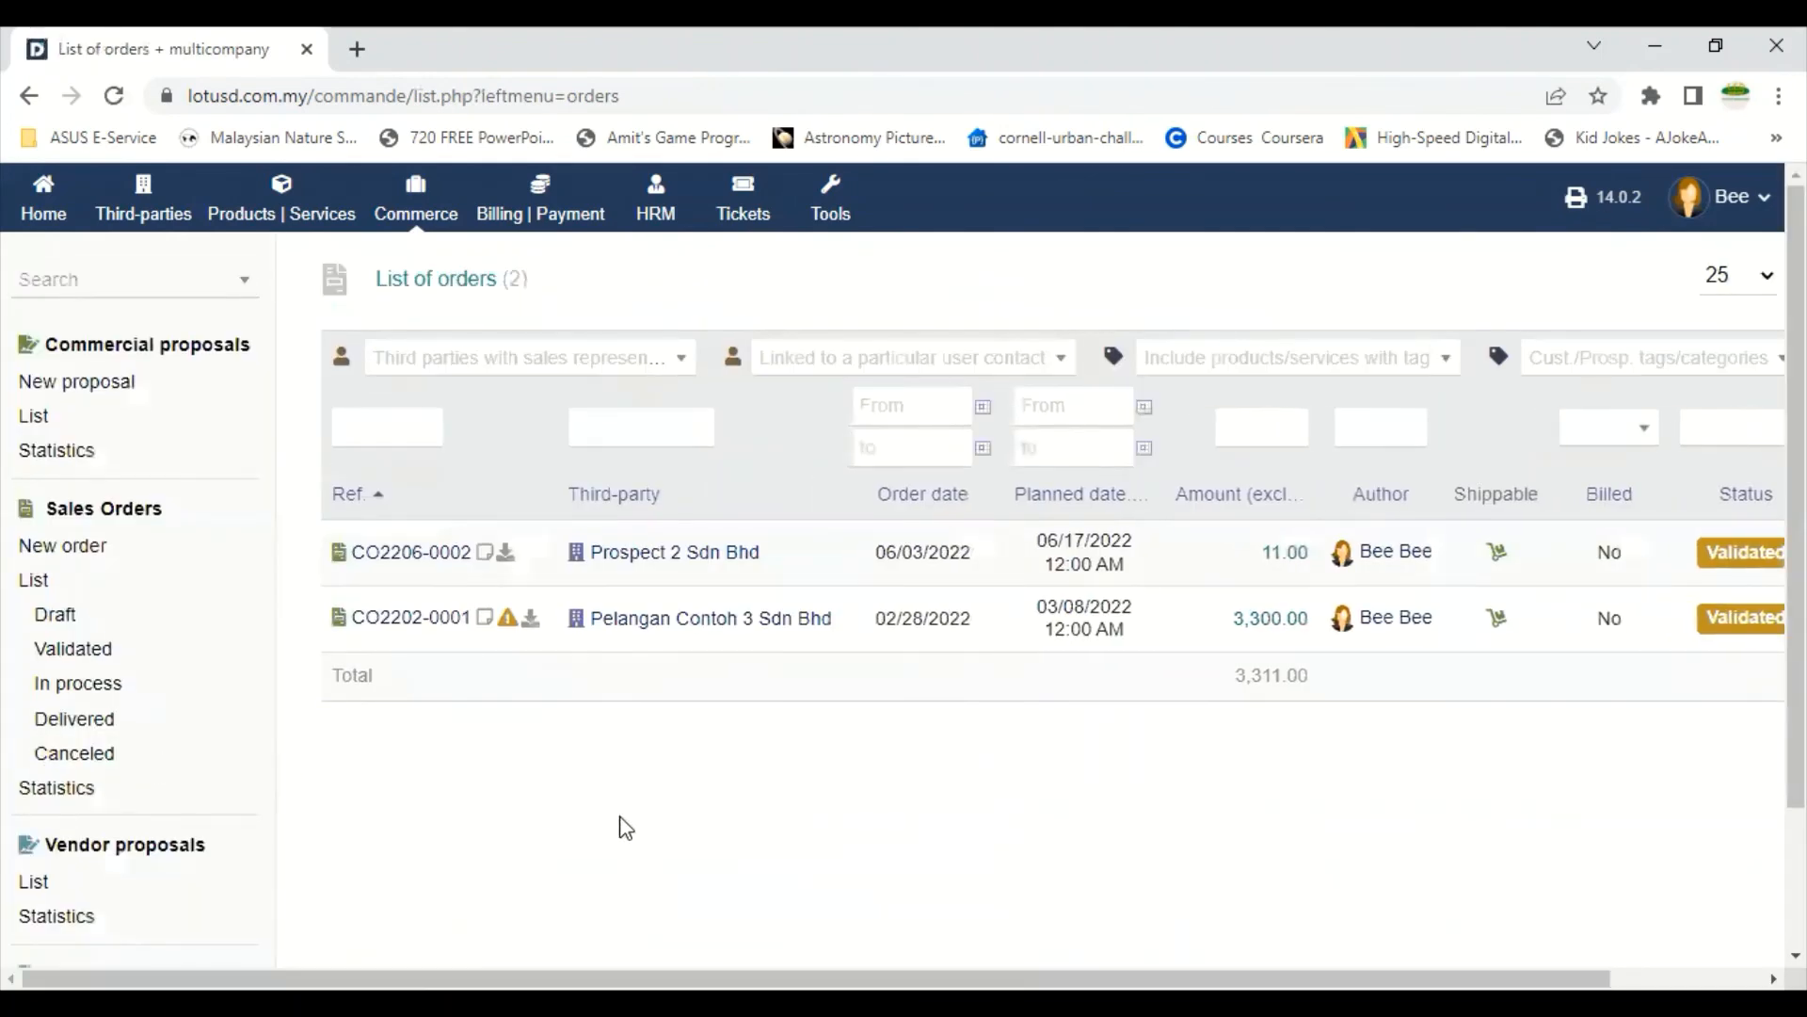
scroll(603, 781, "down", 1)
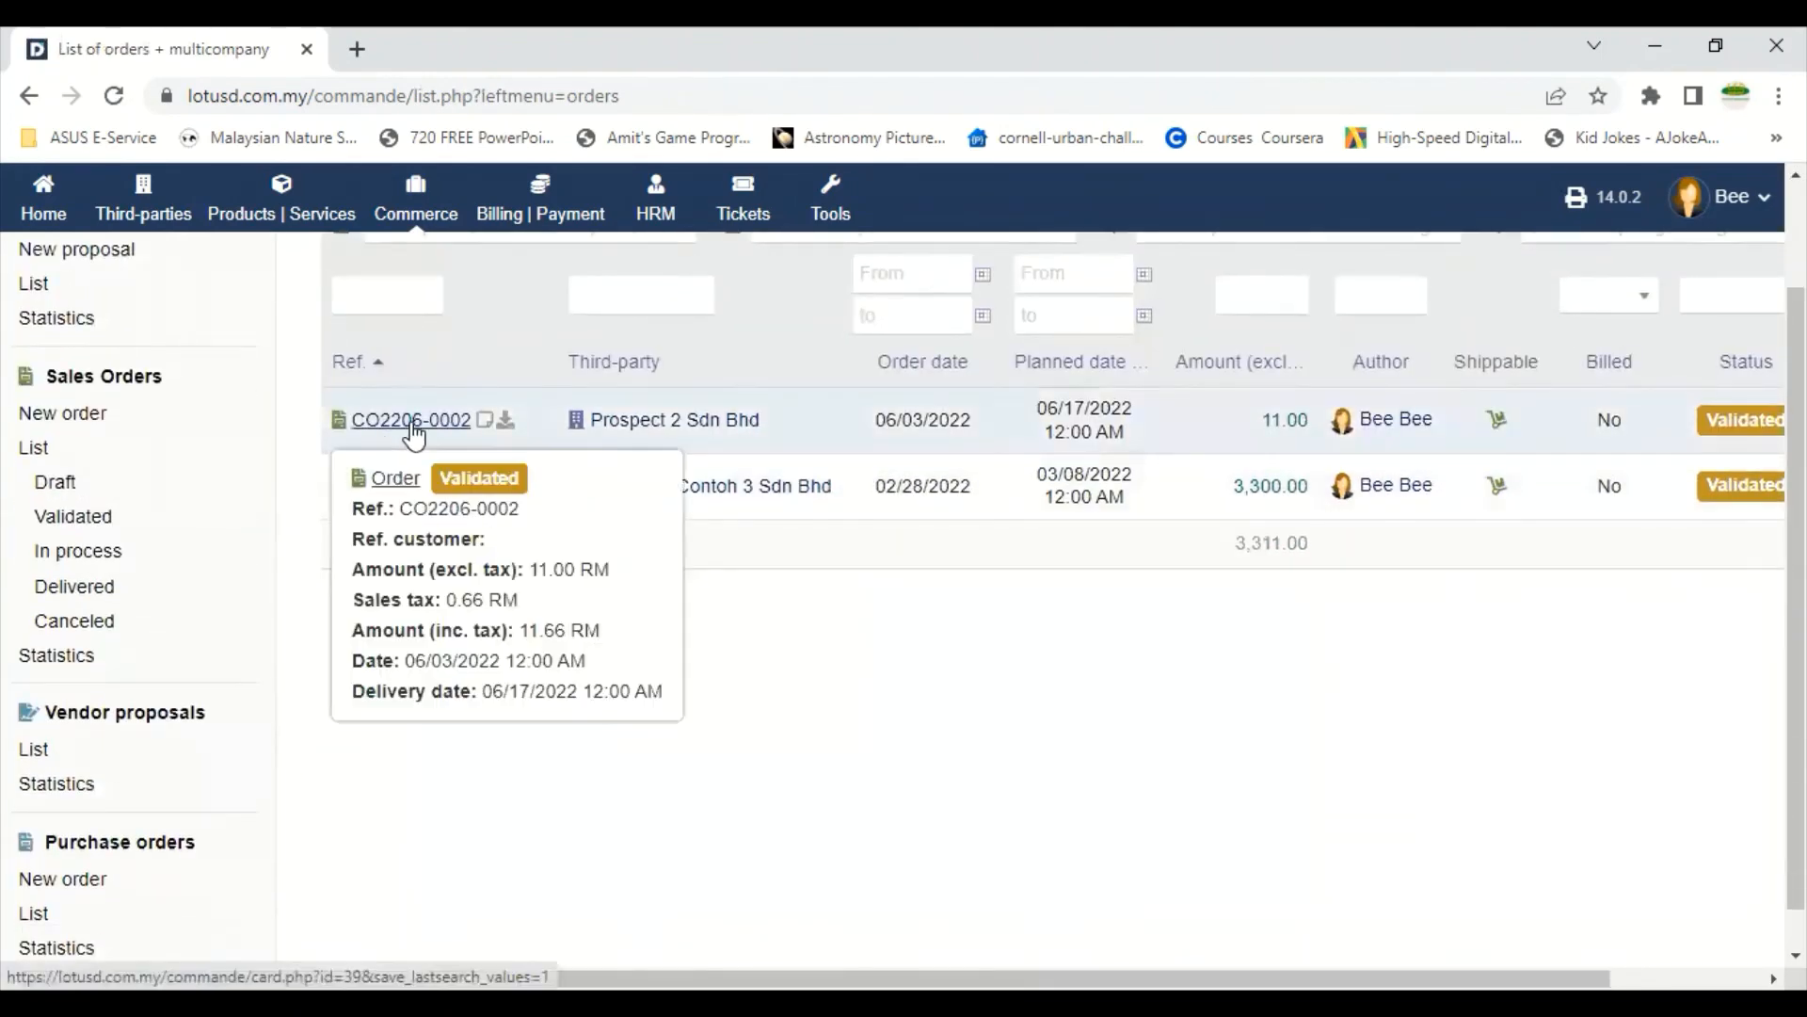
mouse_move(1337, 426)
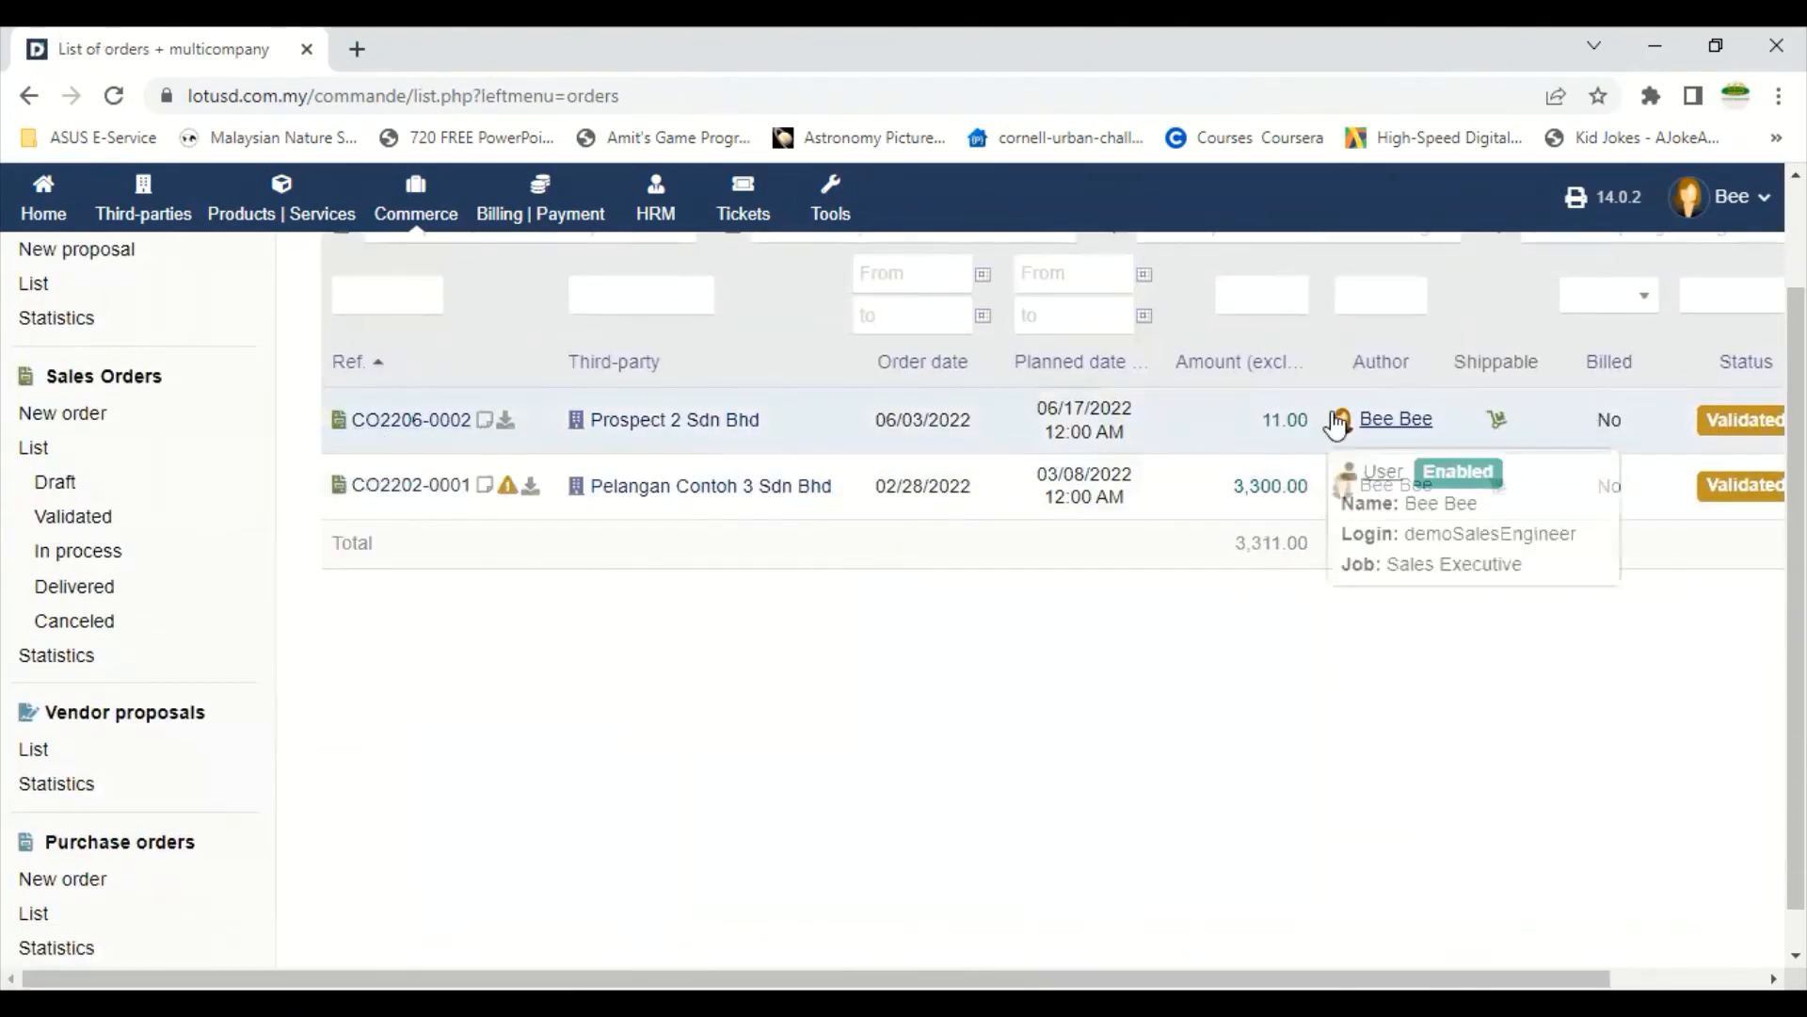
mouse_move(409, 435)
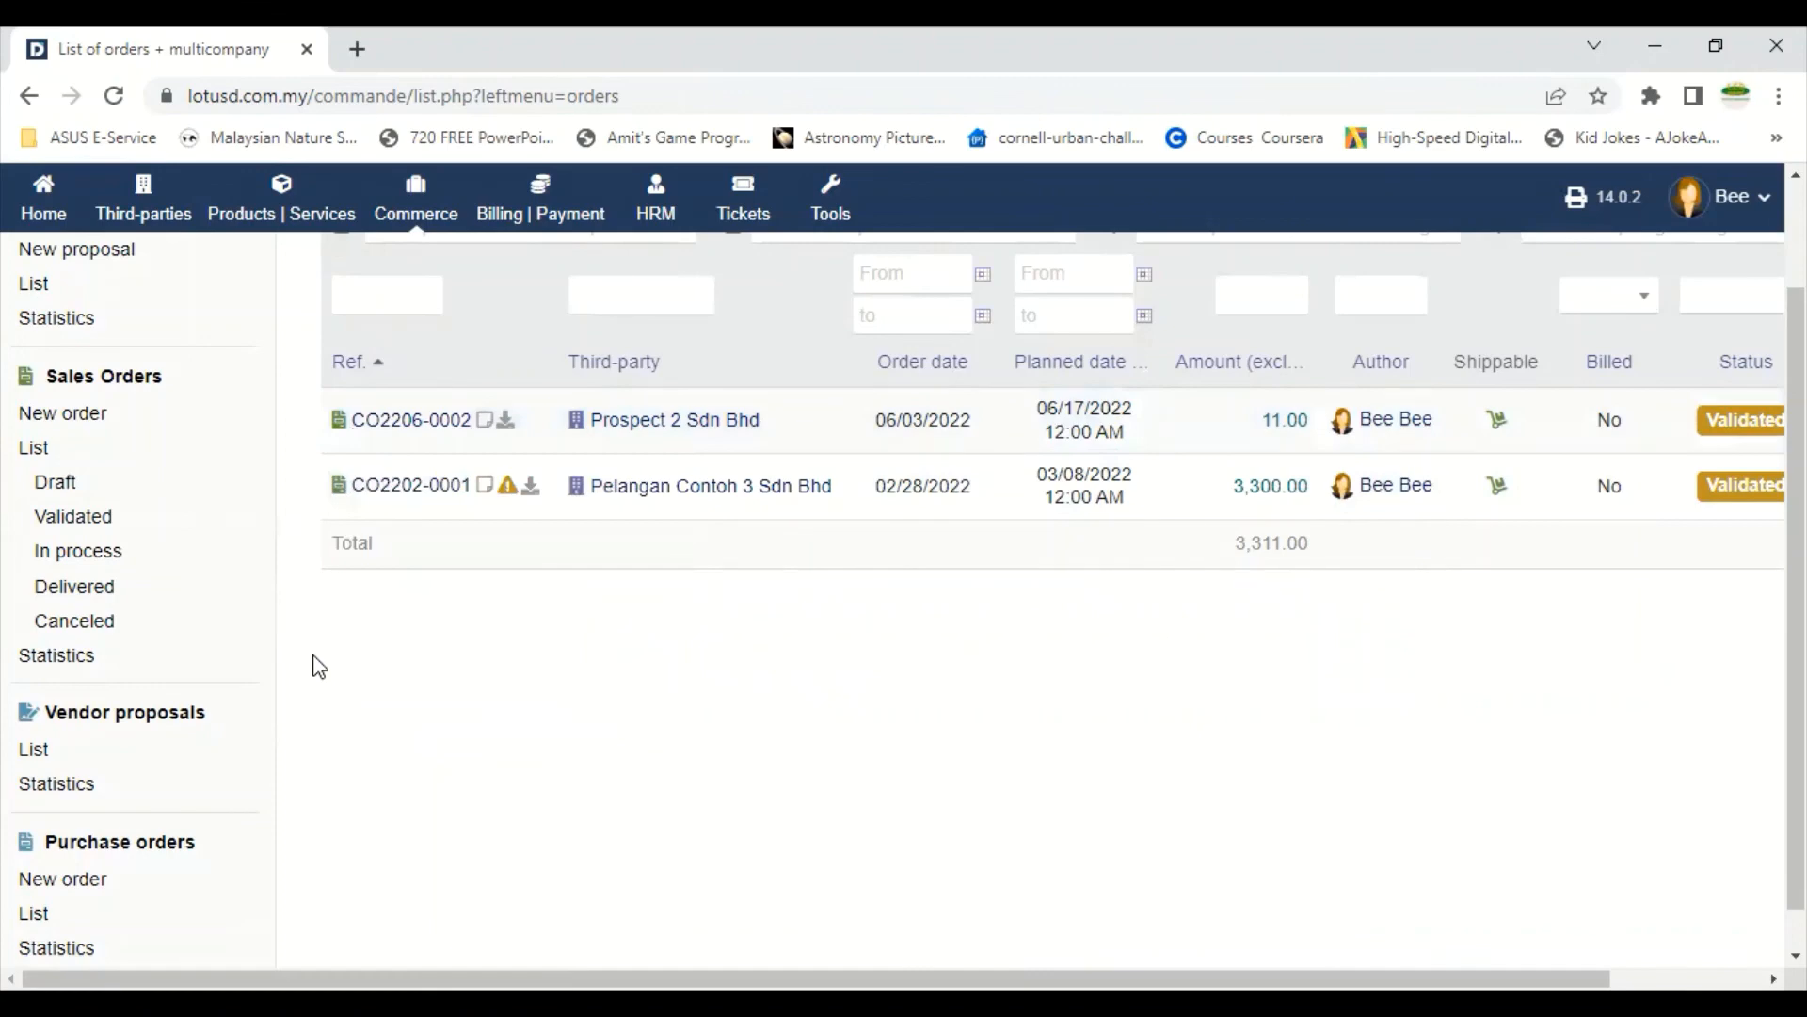
scroll(318, 666, "down", 1)
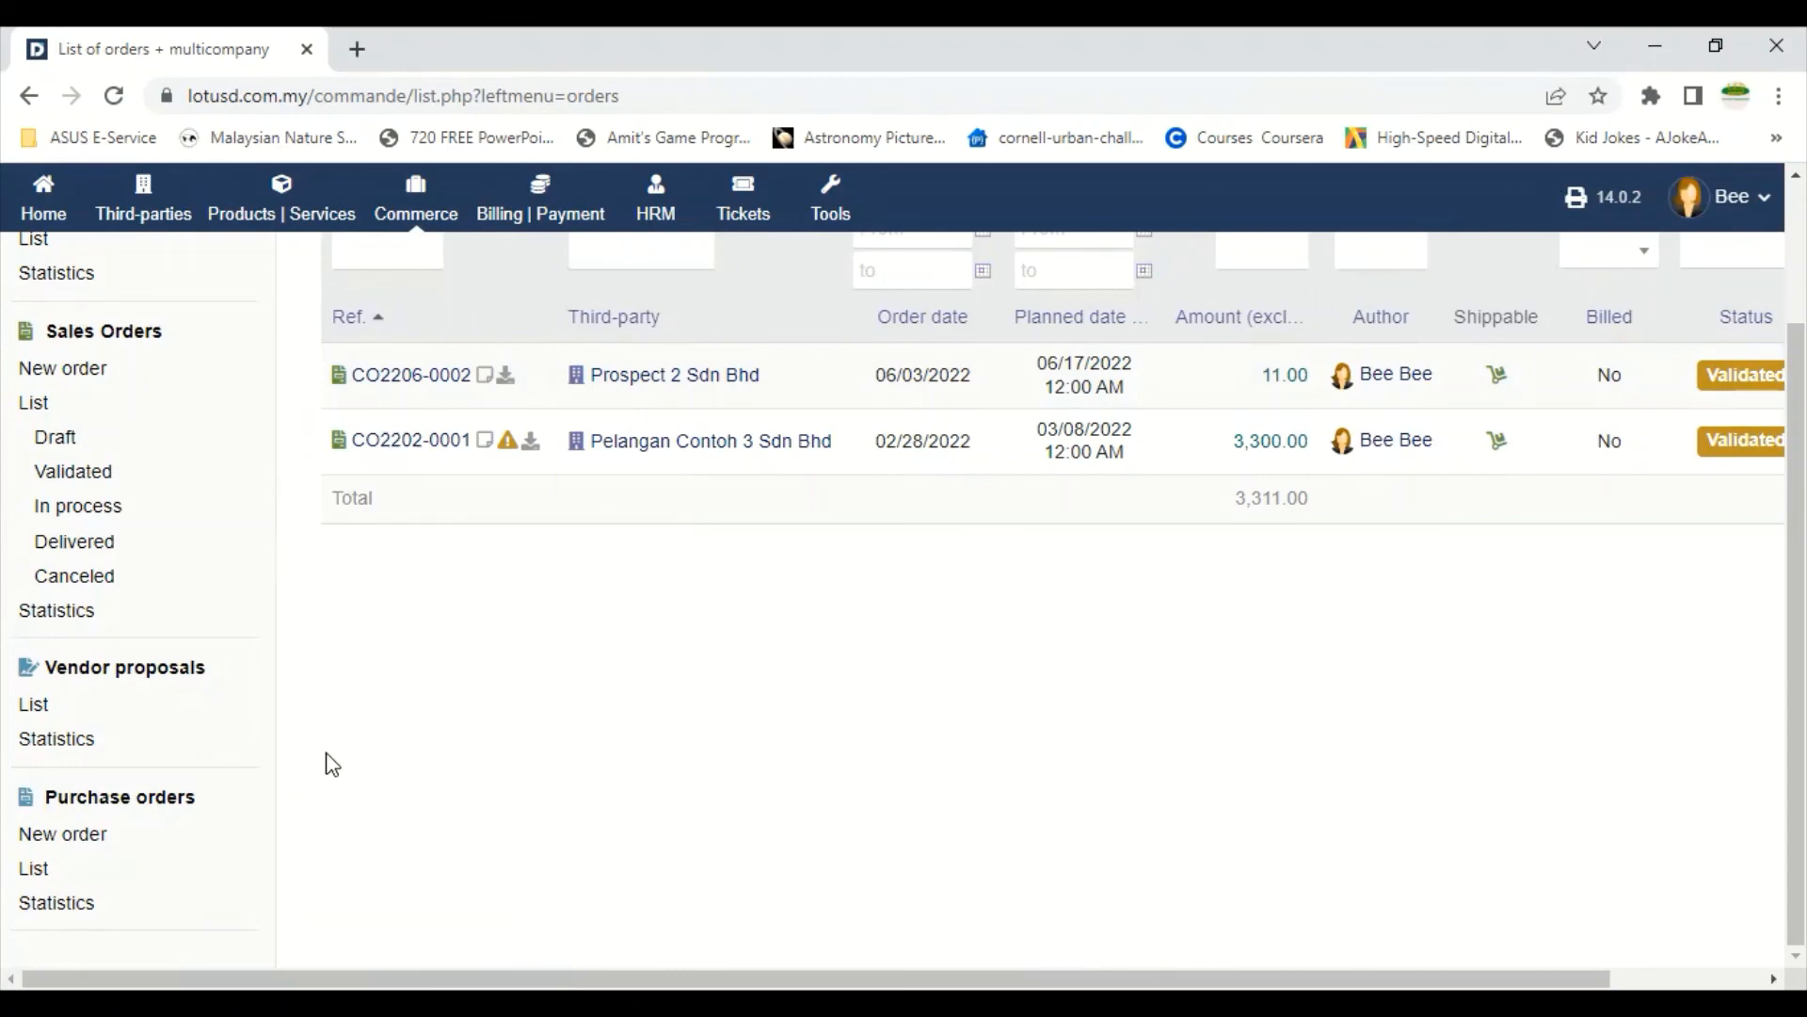
scroll(332, 765, "up", 3)
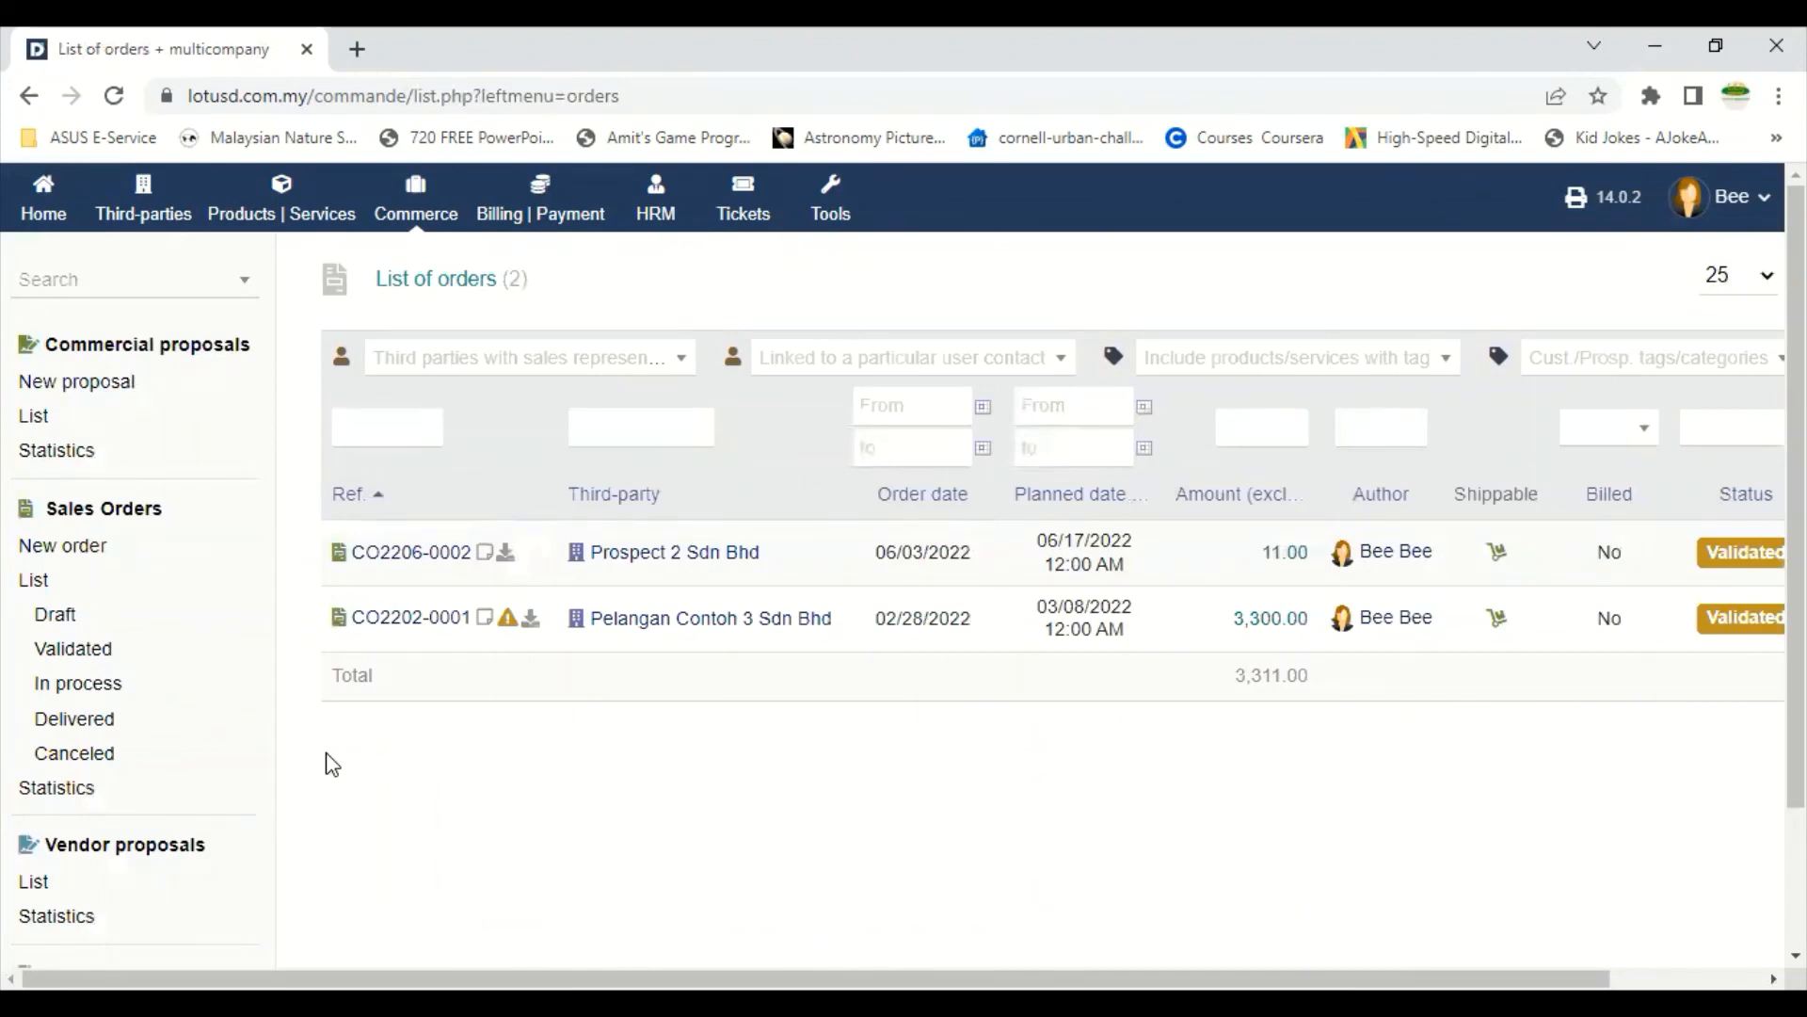
- Log out of the sales engineer account from the user menu
left_click(1737, 214)
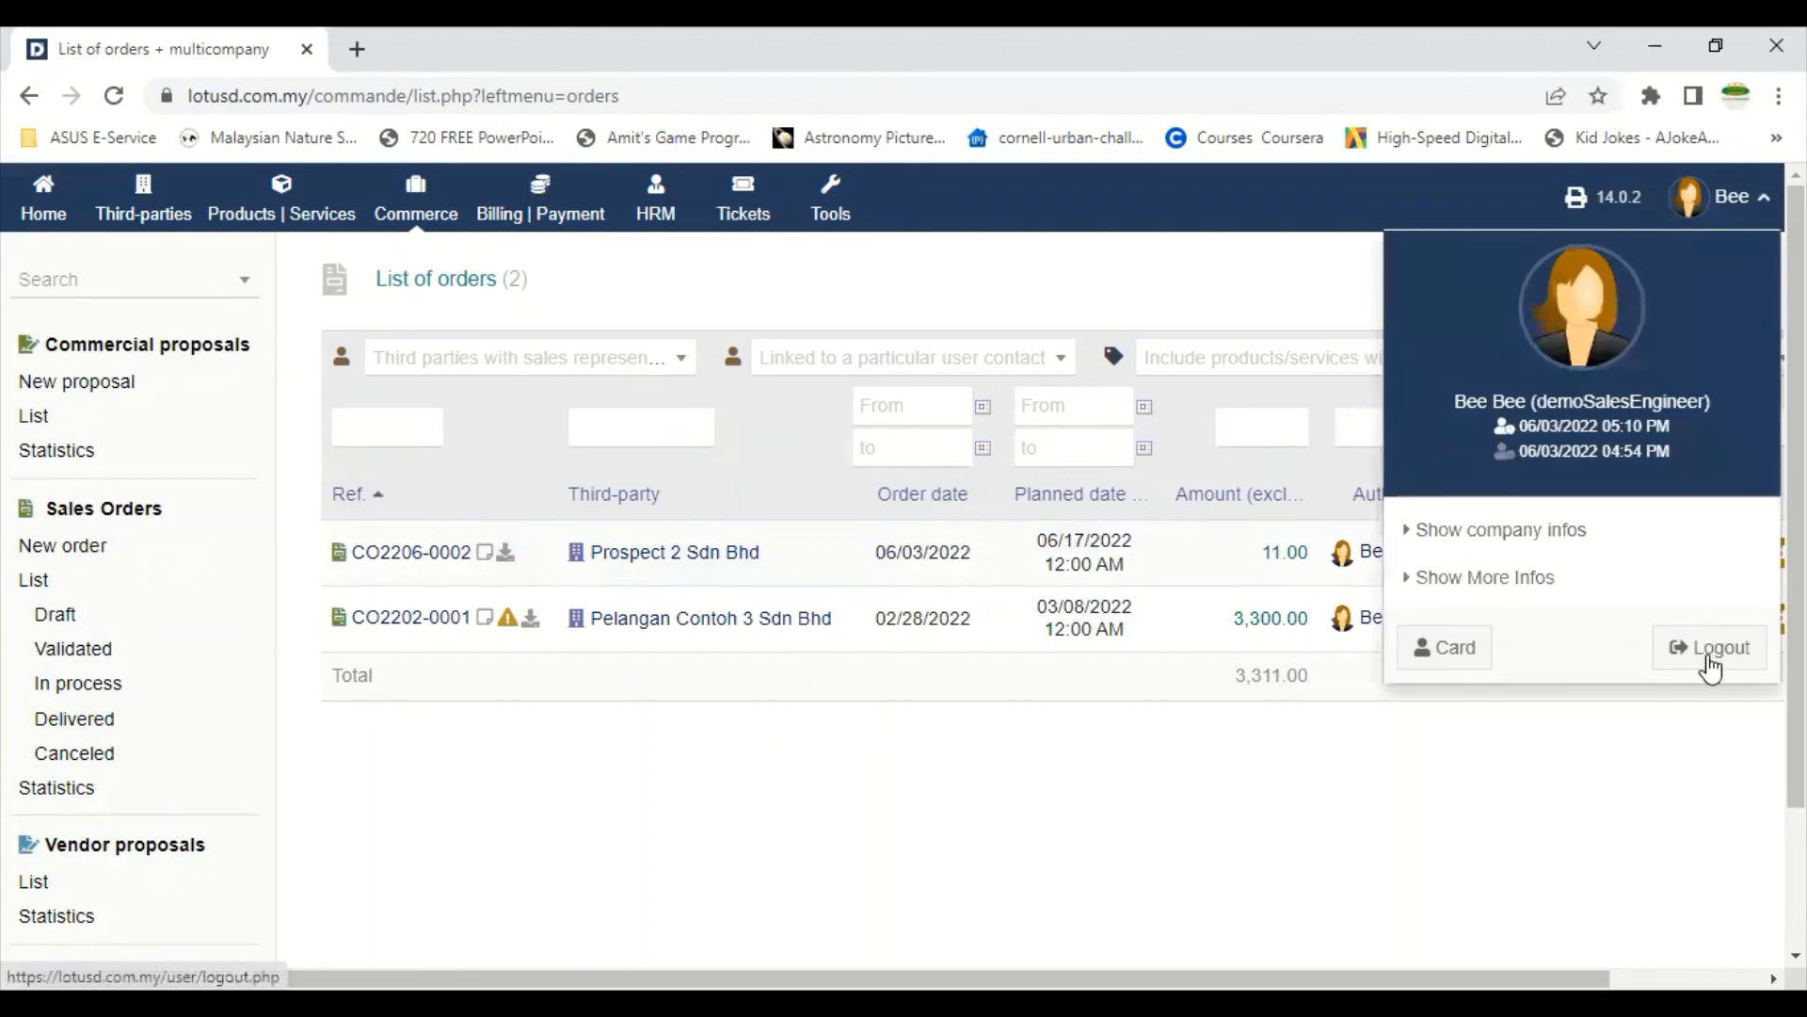
left_click(1711, 659)
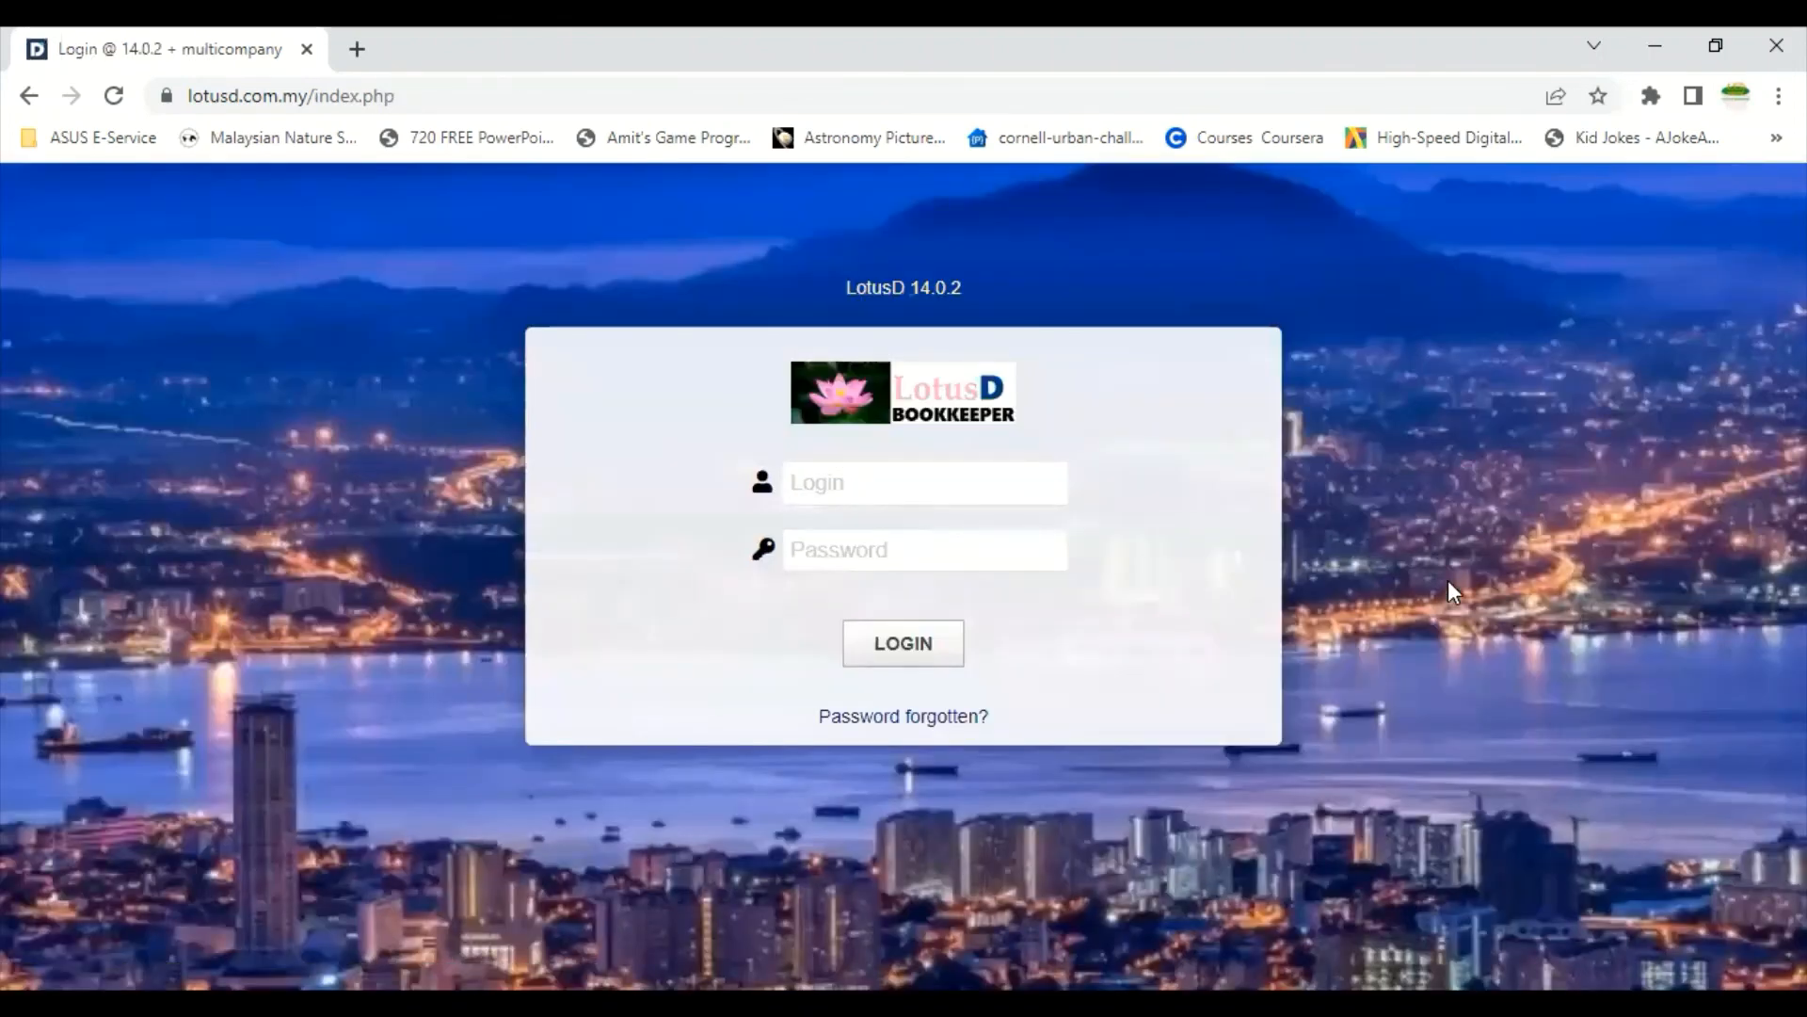